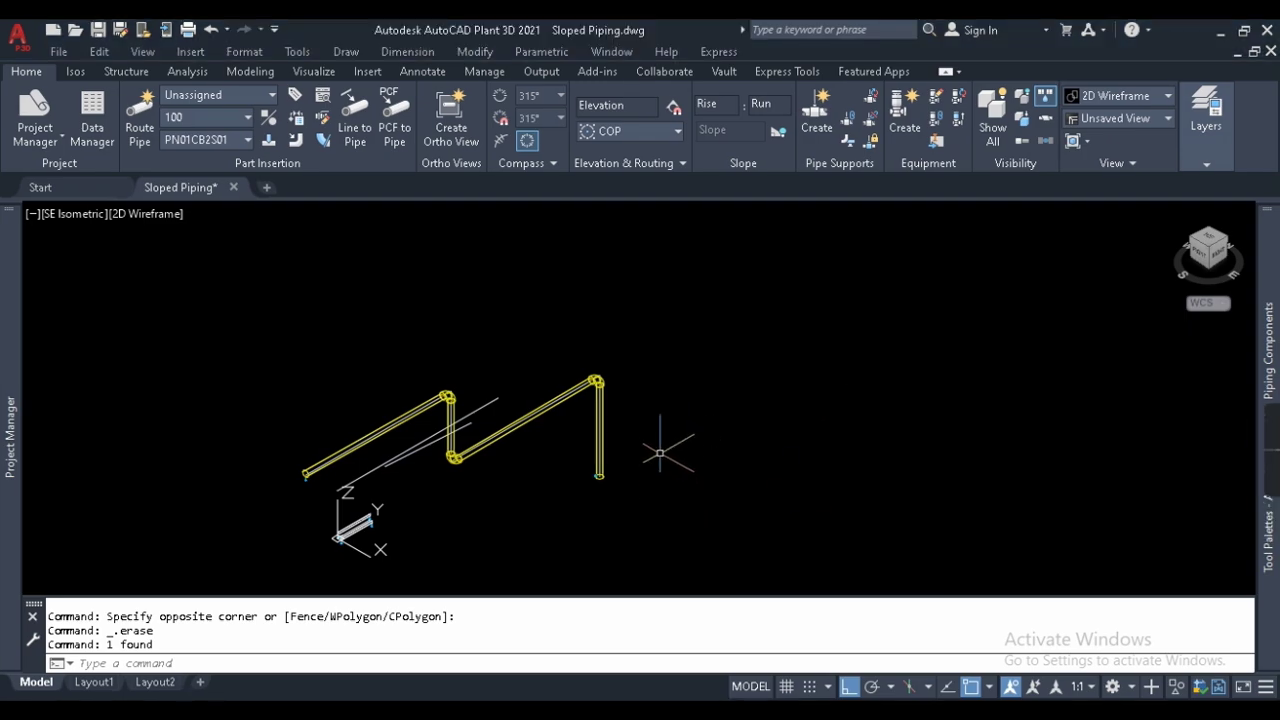
Window-select and erase all 28 existing piping objects in Sloped Piping.
{"action": "left_click", "coordinate": [661, 542]}
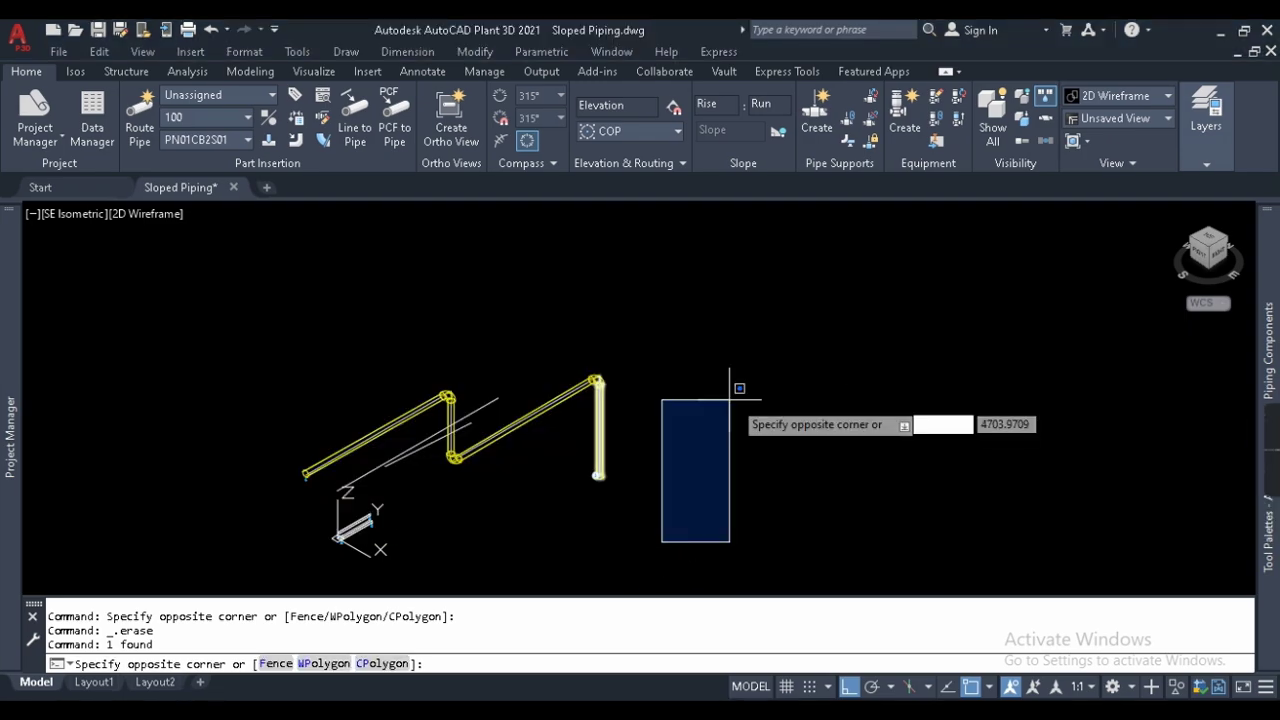
{"action": "left_click", "coordinate": [248, 320]}
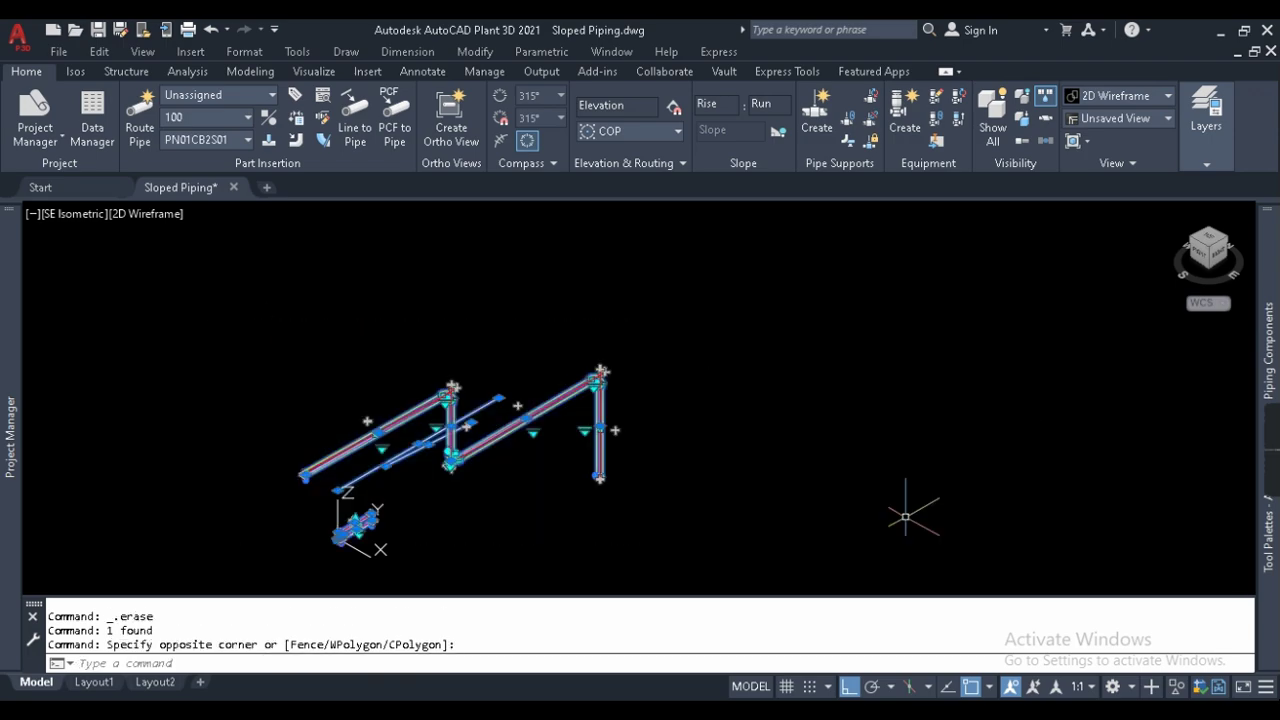
{"action": "type", "text": "r"}
{"action": "key", "text": "Return"}
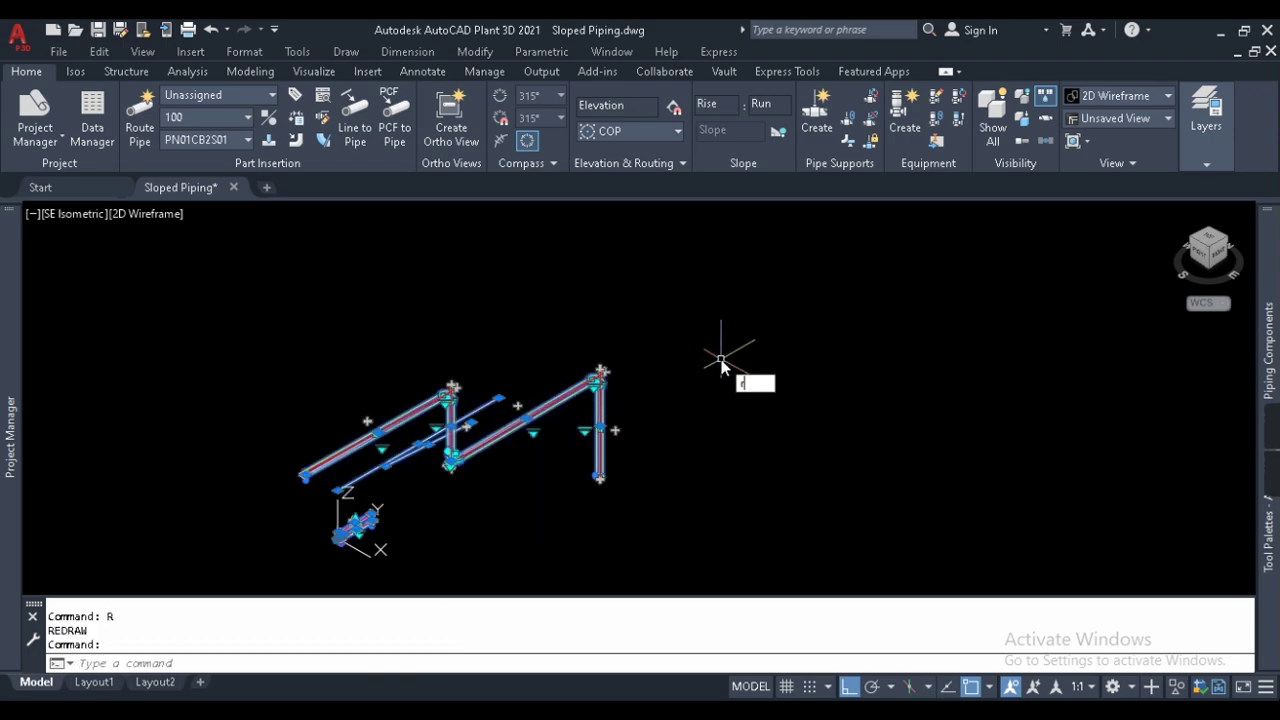
{"action": "type", "text": "e"}
{"action": "key", "text": "Return"}
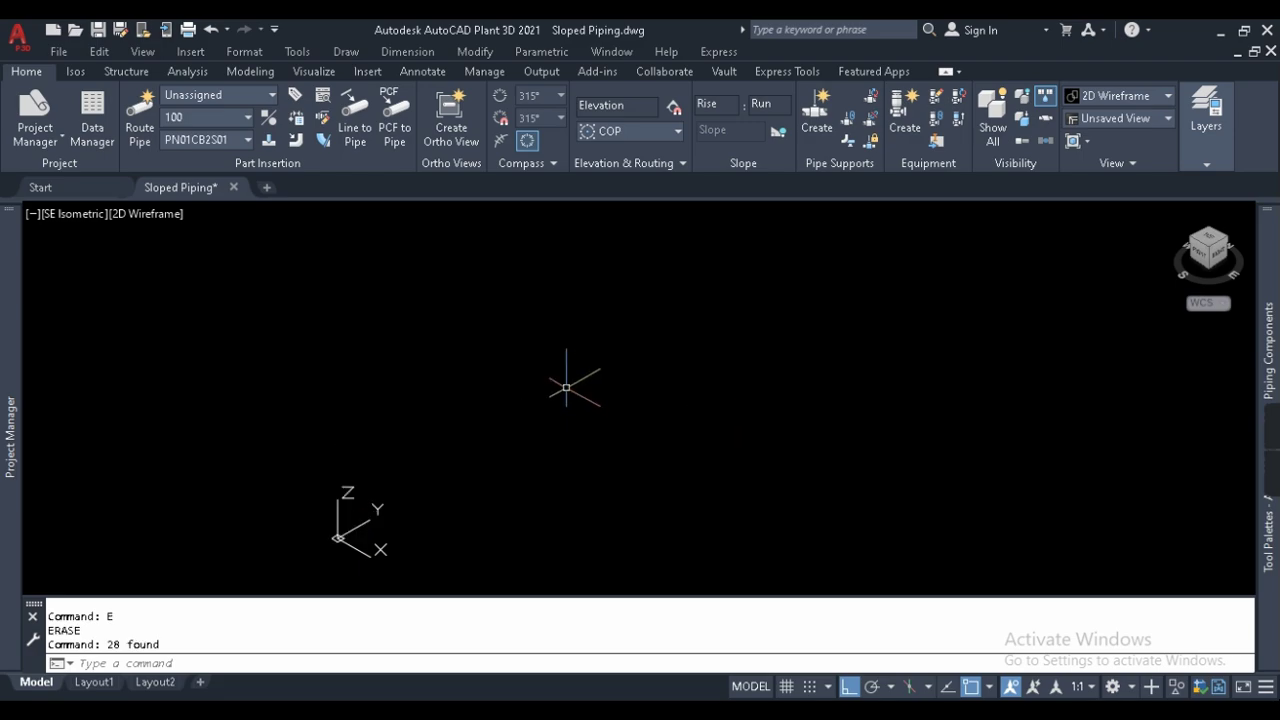
Open the Test Eqp drawing from the project's EQUIPMENTS folder.
{"action": "mouse_move", "coordinate": [34, 386]}
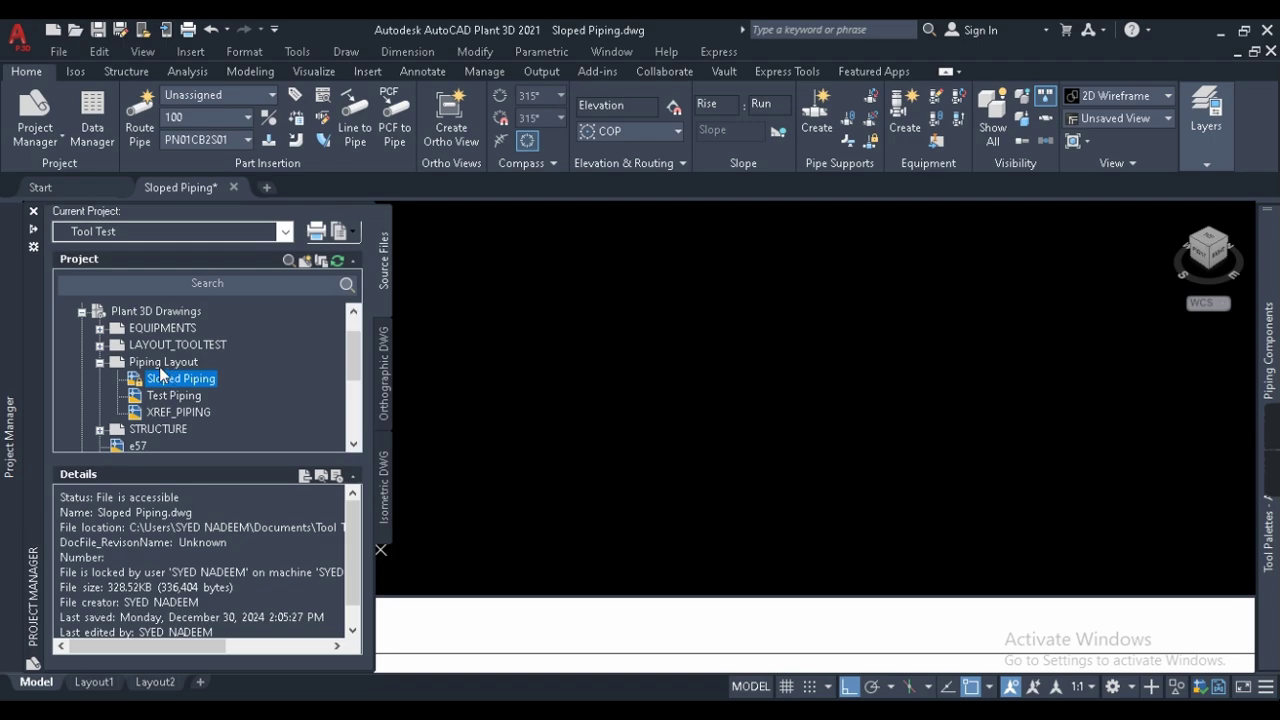
{"action": "left_click", "coordinate": [100, 329]}
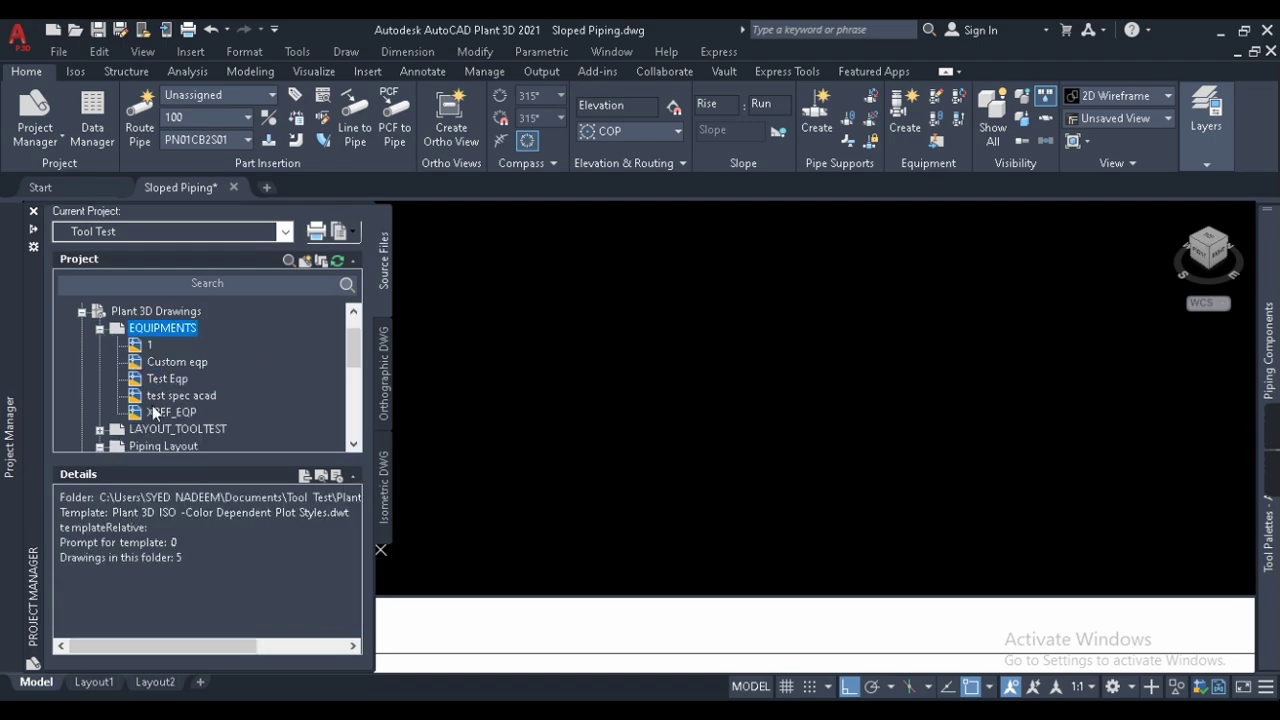
{"action": "left_click", "coordinate": [167, 379]}
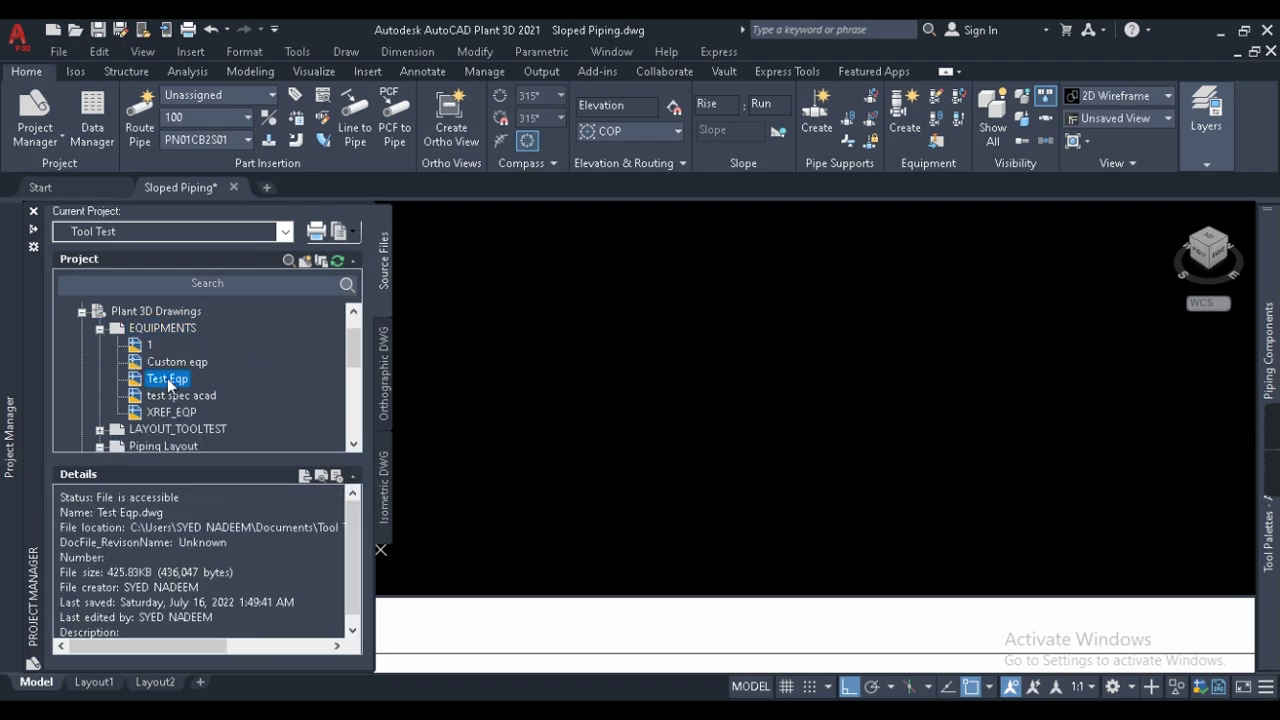
{"action": "right_click", "coordinate": [167, 379]}
{"action": "left_click", "coordinate": [228, 391]}
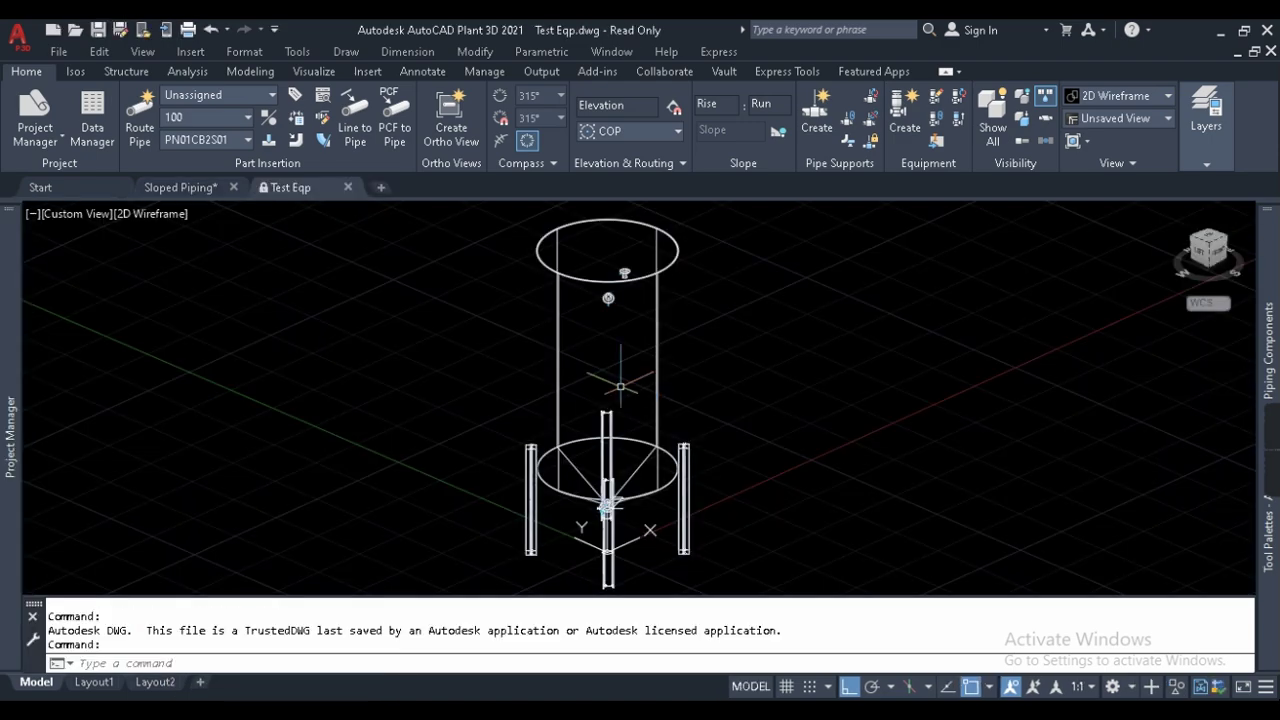
Copy the Test Eqp vessel with base point 0,0,0, then go back to Sloped Piping.
{"action": "left_click", "coordinate": [700, 372]}
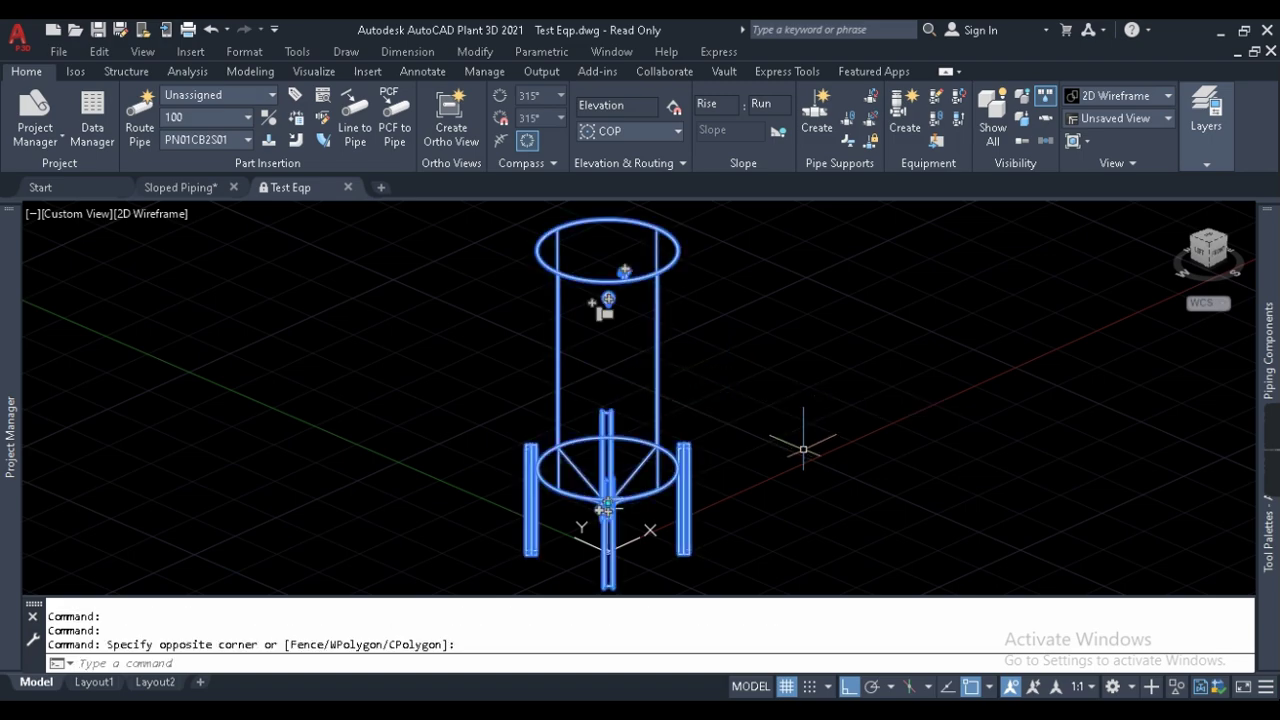
{"action": "key", "text": "ctrl+shift+c"}
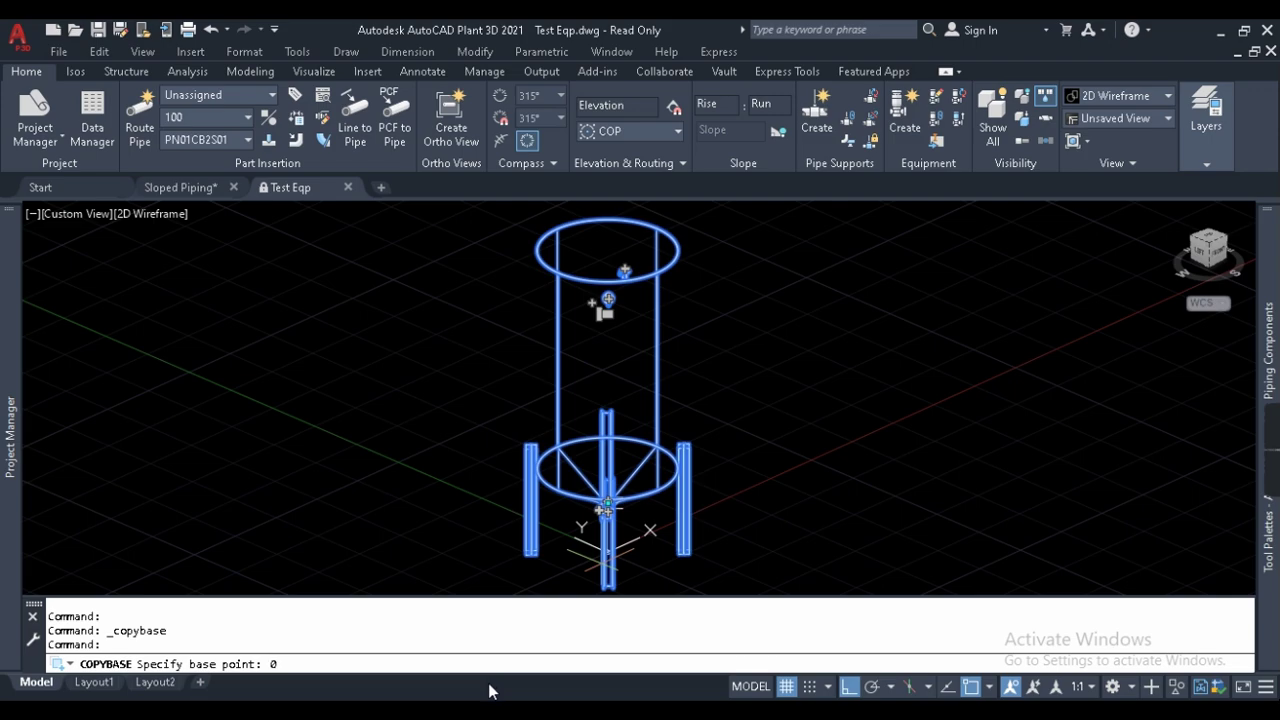
{"action": "type", "text": "0."}
{"action": "key", "text": "BackSpace"}
{"action": "type", "text": ",0,0"}
{"action": "key", "text": "Return"}
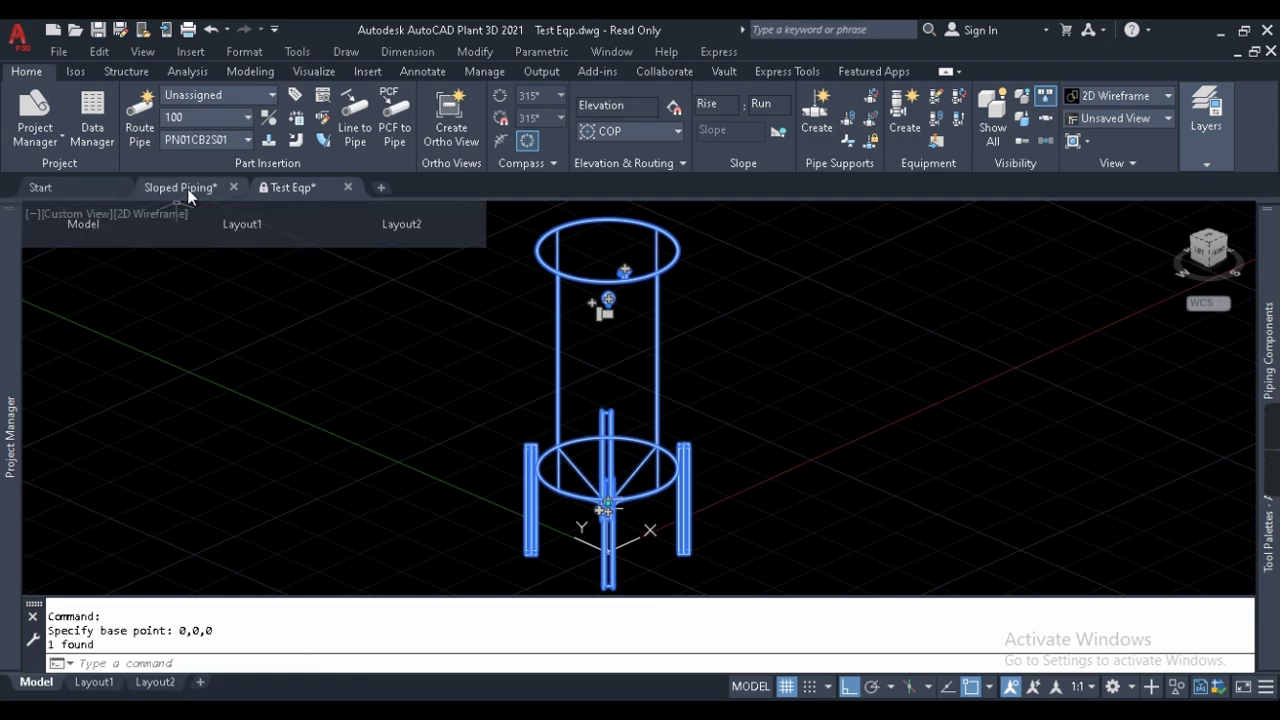
{"action": "left_click", "coordinate": [190, 189]}
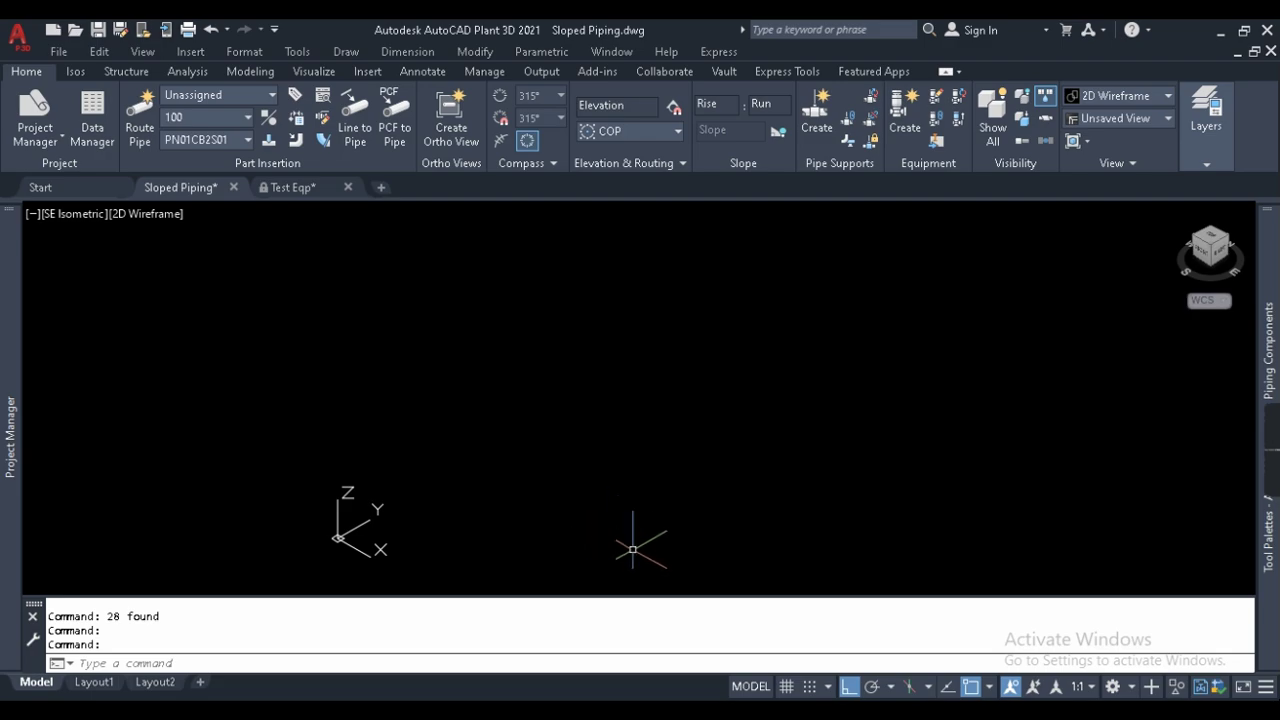
Paste the vessel at 0,0,0, select it and view it from the Right side.
{"action": "key", "text": "ctrl+v"}
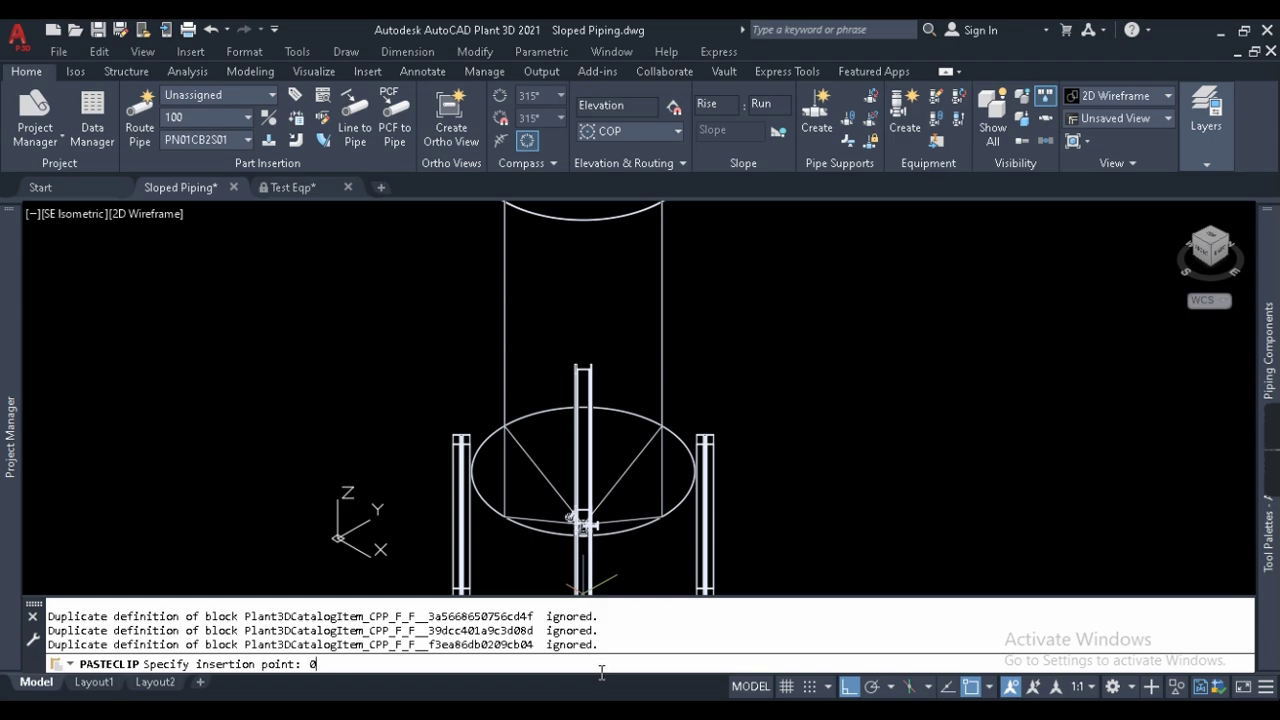
{"action": "type", "text": "0,0"}
{"action": "key", "text": "Return"}
{"action": "scroll", "coordinate": [600, 637], "scroll_direction": "down", "scroll_amount": 2}
{"action": "left_click", "coordinate": [434, 354]}
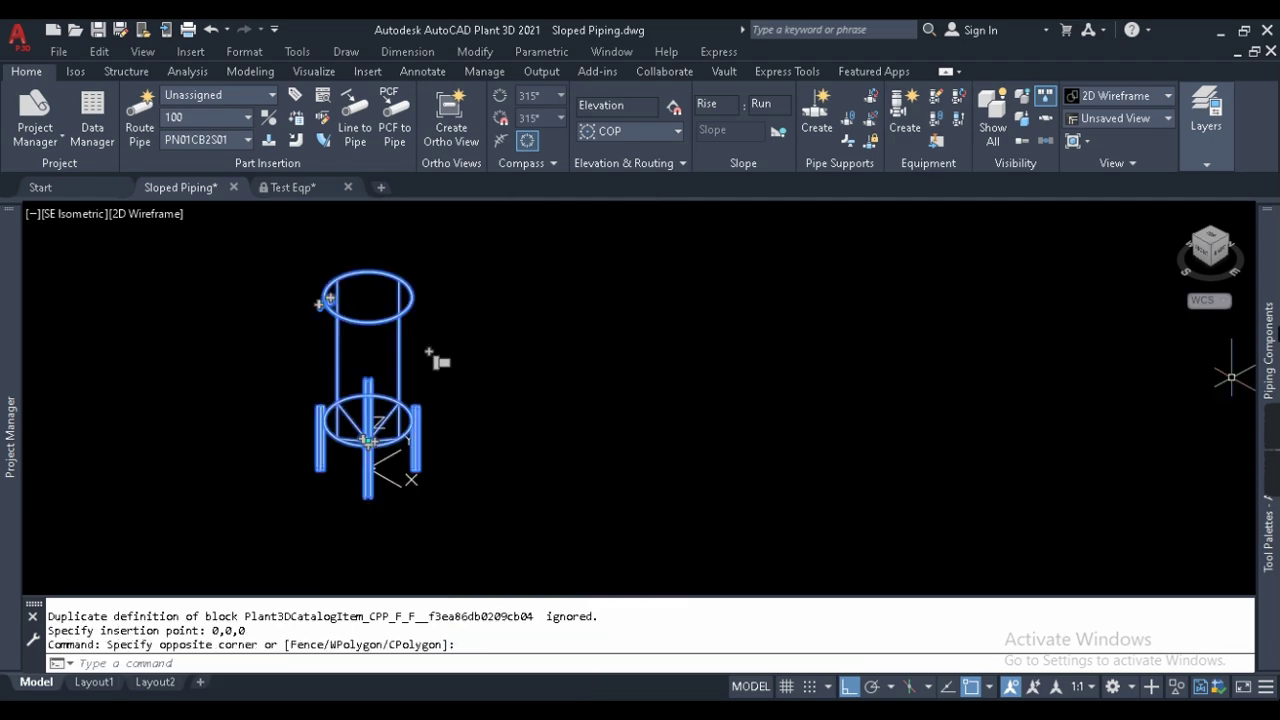
{"action": "left_click", "coordinate": [1041, 314]}
{"action": "left_click", "coordinate": [1217, 256]}
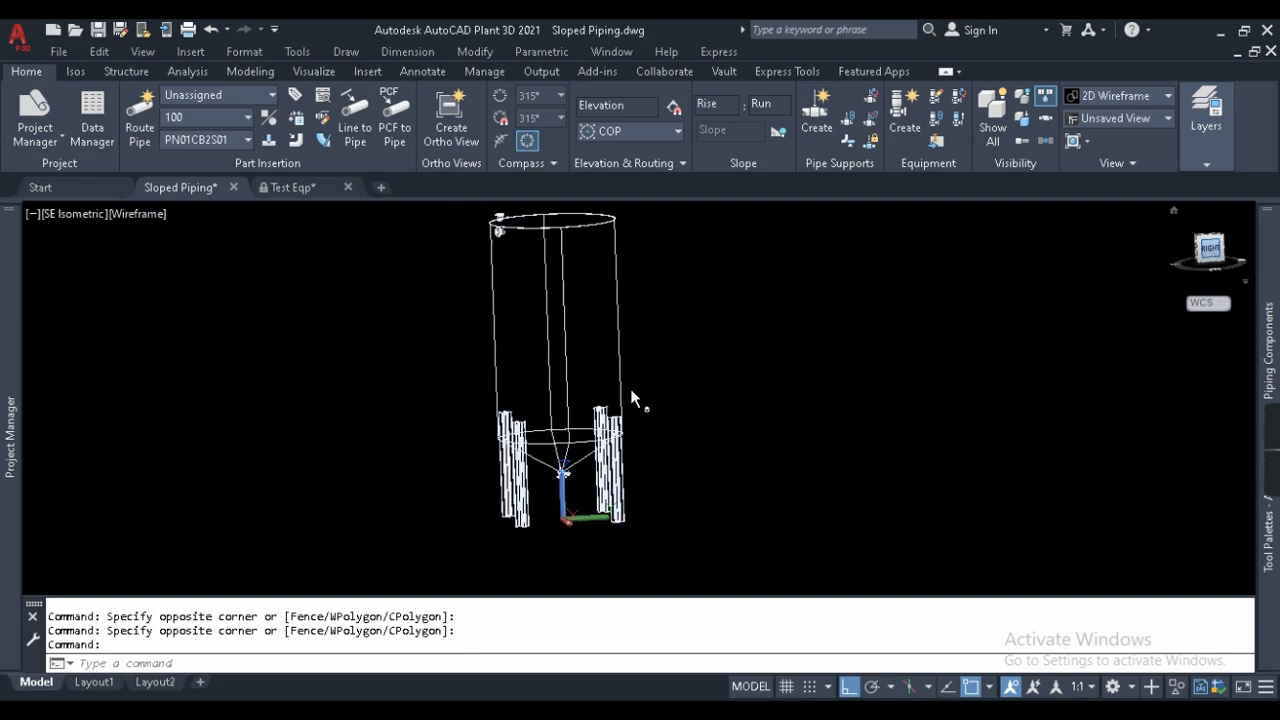
{"action": "scroll", "coordinate": [523, 363], "scroll_direction": "down", "scroll_amount": 2}
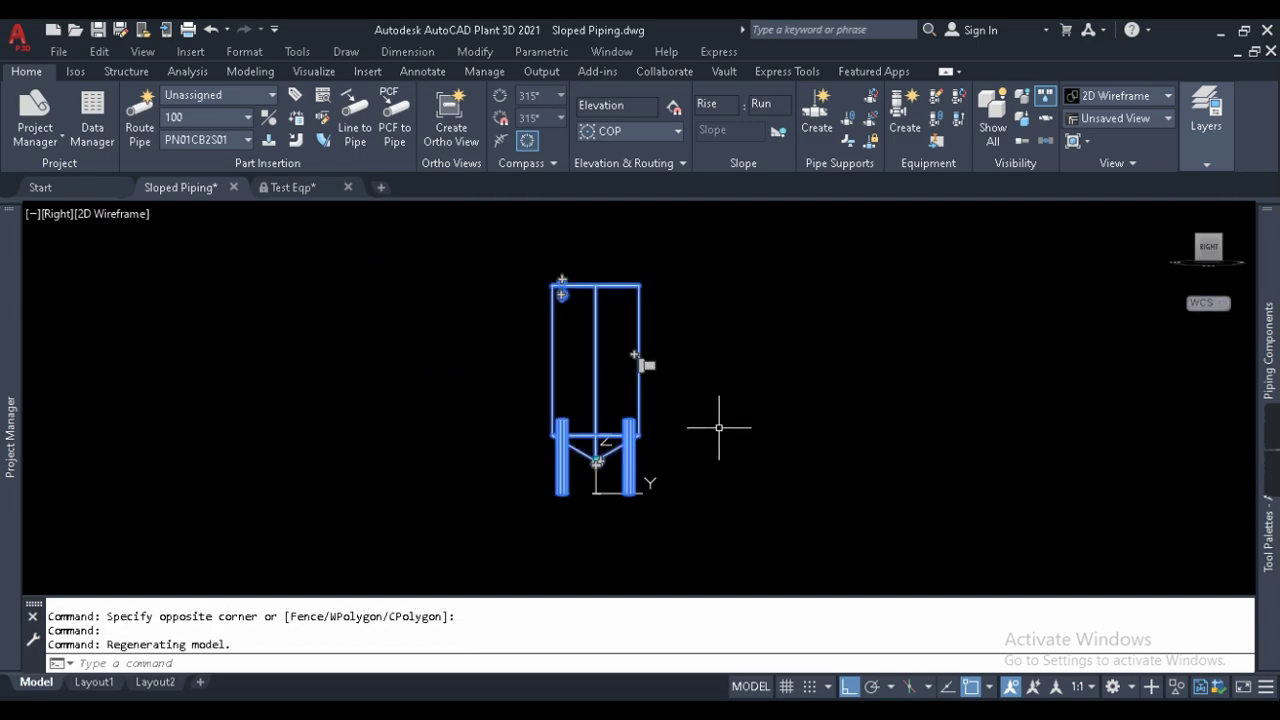
Align the UCS with the current view using UCS > View.
{"action": "type", "text": "ucs"}
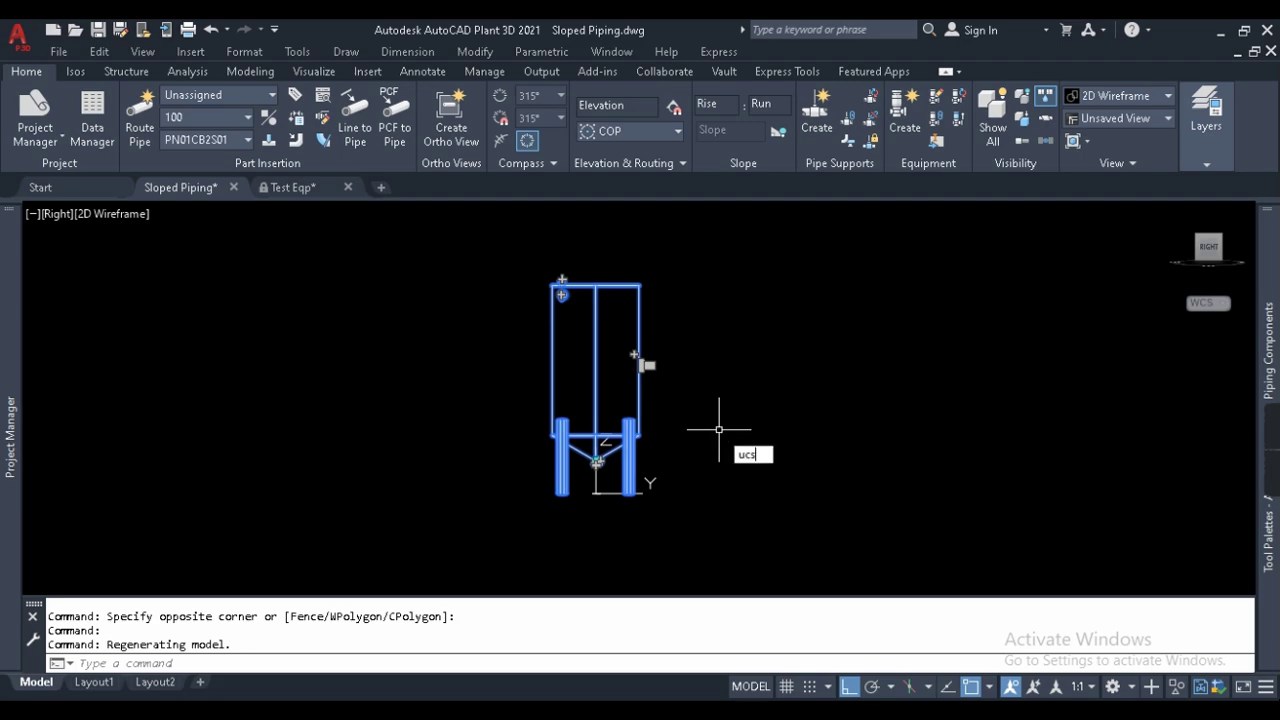
{"action": "key", "text": "Escape"}
{"action": "type", "text": "ucs"}
{"action": "key", "text": "Return"}
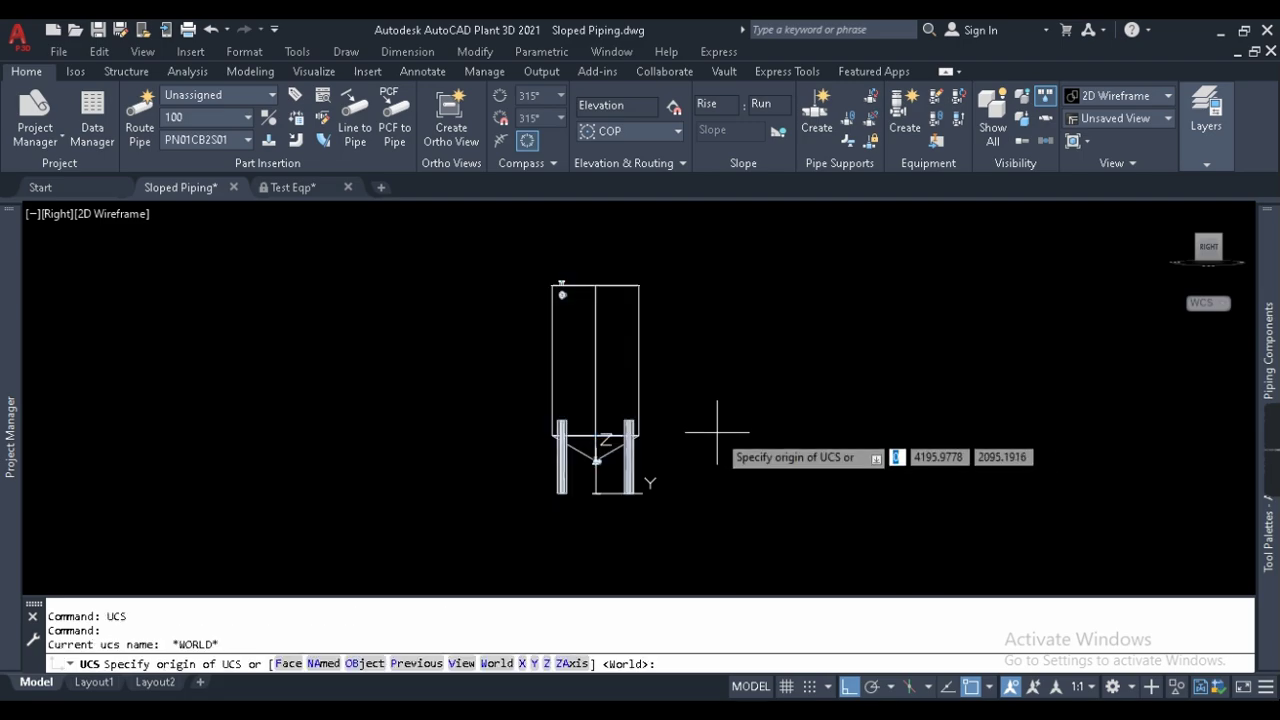
{"action": "type", "text": "v"}
{"action": "key", "text": "Return"}
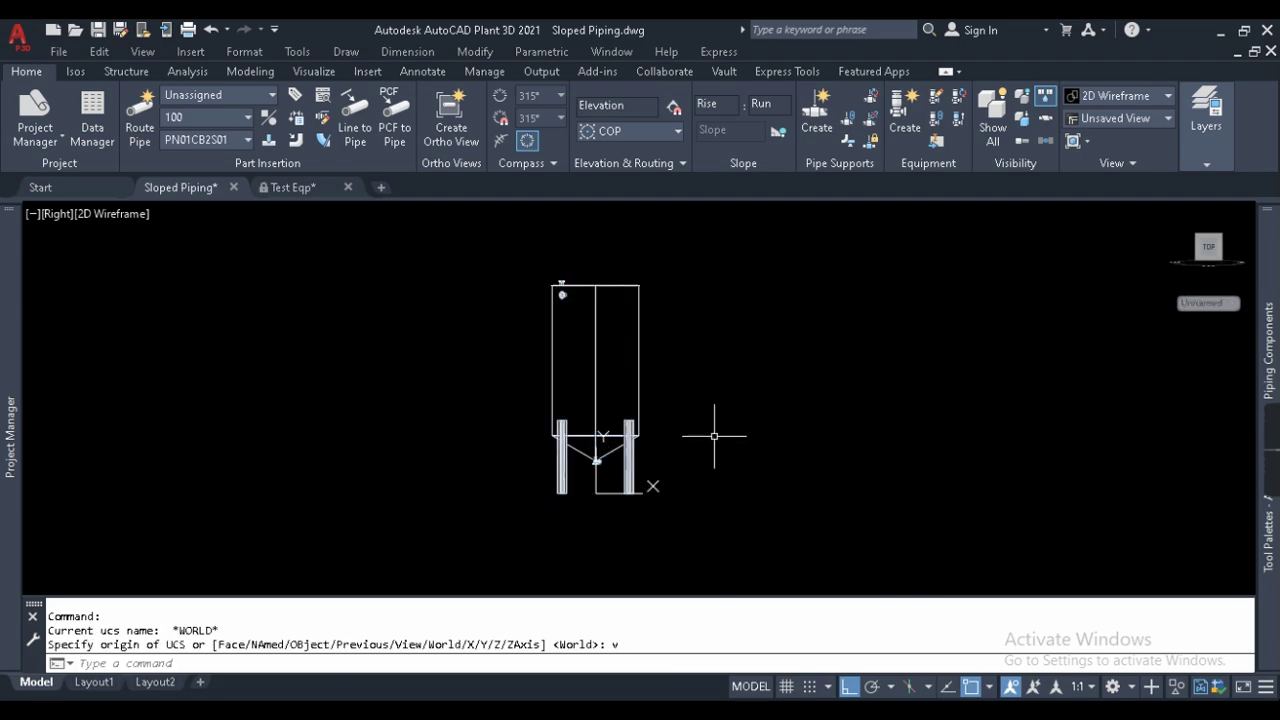
Copy the vessel to distances of 5000 and 10000 from its base point.
{"action": "left_click", "coordinate": [705, 385]}
{"action": "left_click", "coordinate": [586, 343]}
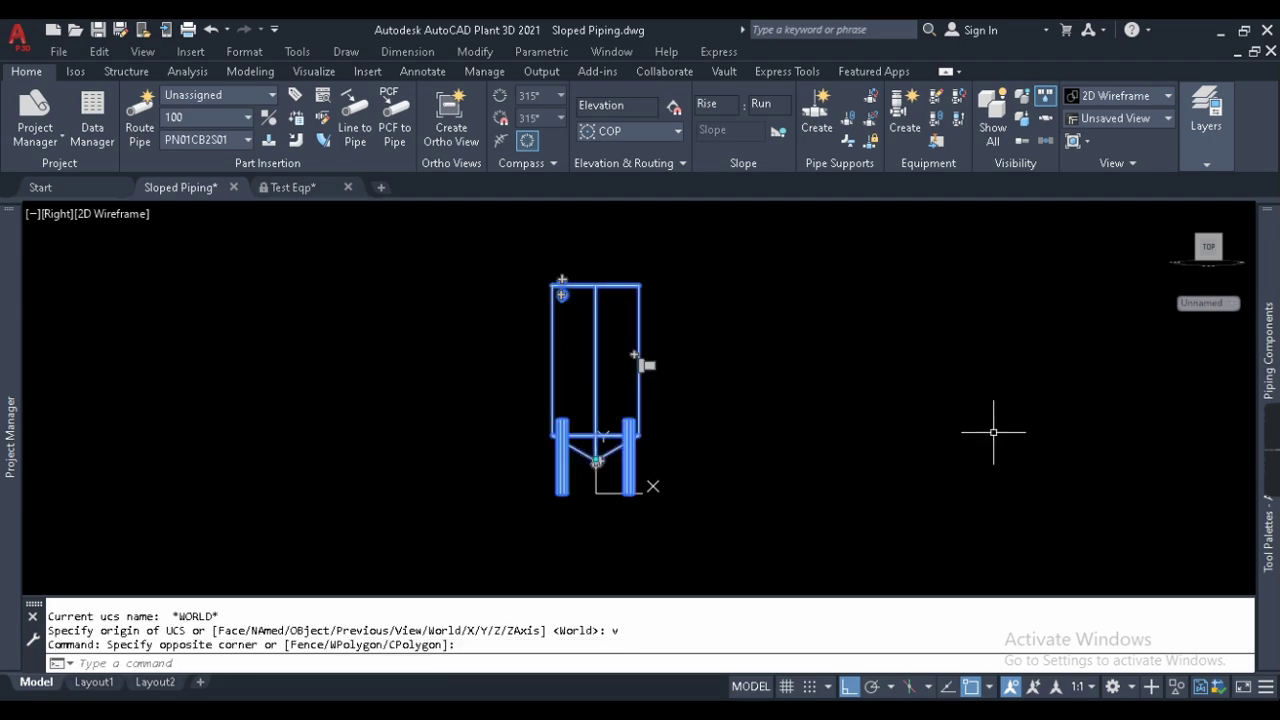
{"action": "type", "text": "co"}
{"action": "key", "text": "Return"}
{"action": "left_click", "coordinate": [682, 410]}
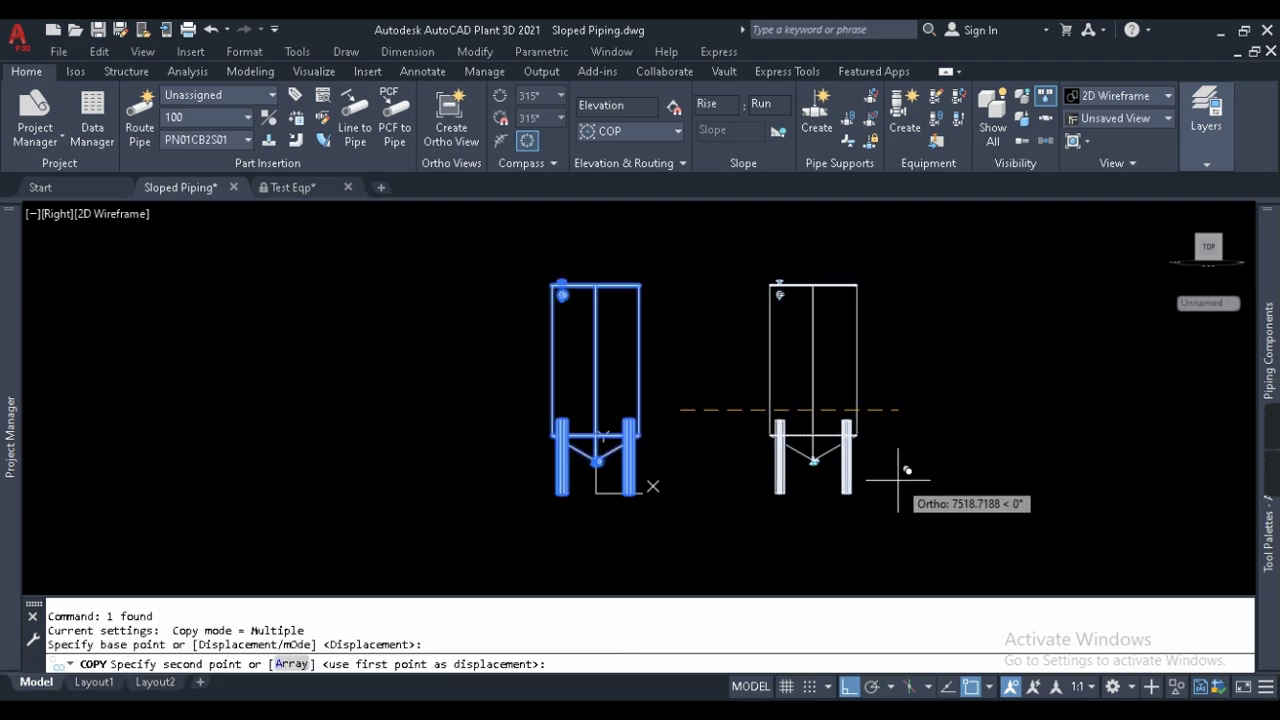
{"action": "type", "text": "500"}
{"action": "key", "text": "Return"}
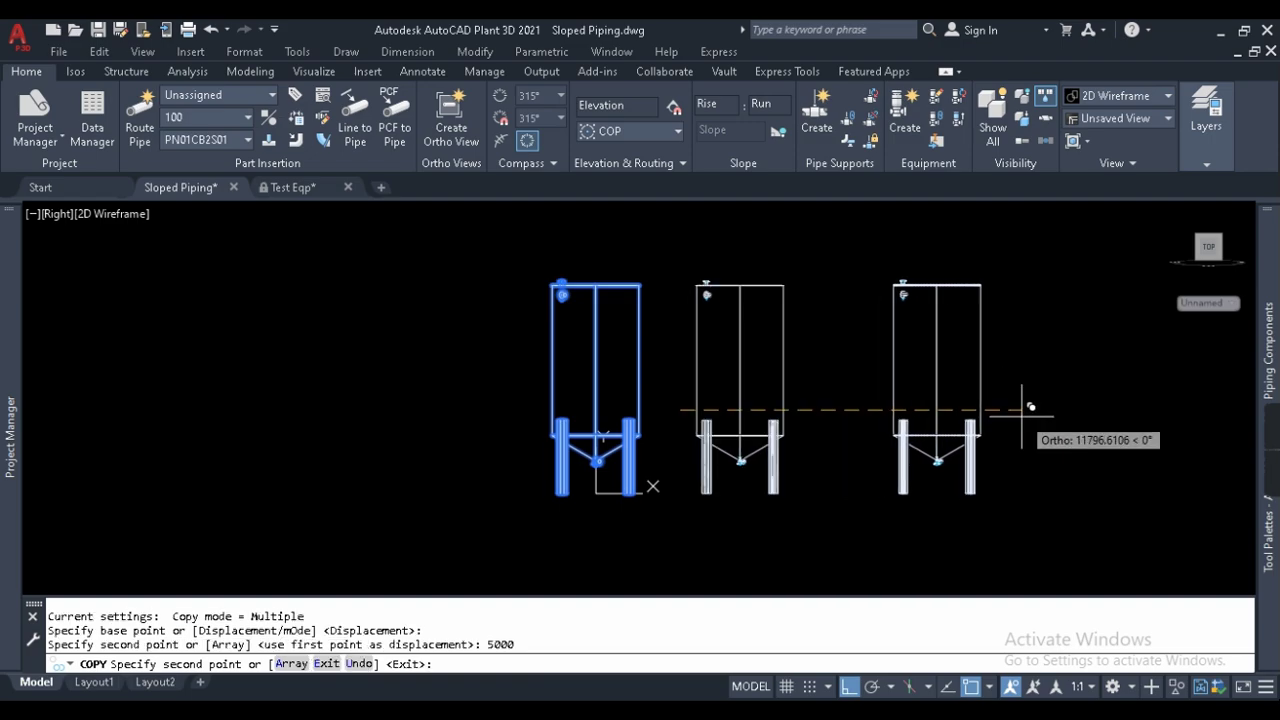
{"action": "type", "text": "5000"}
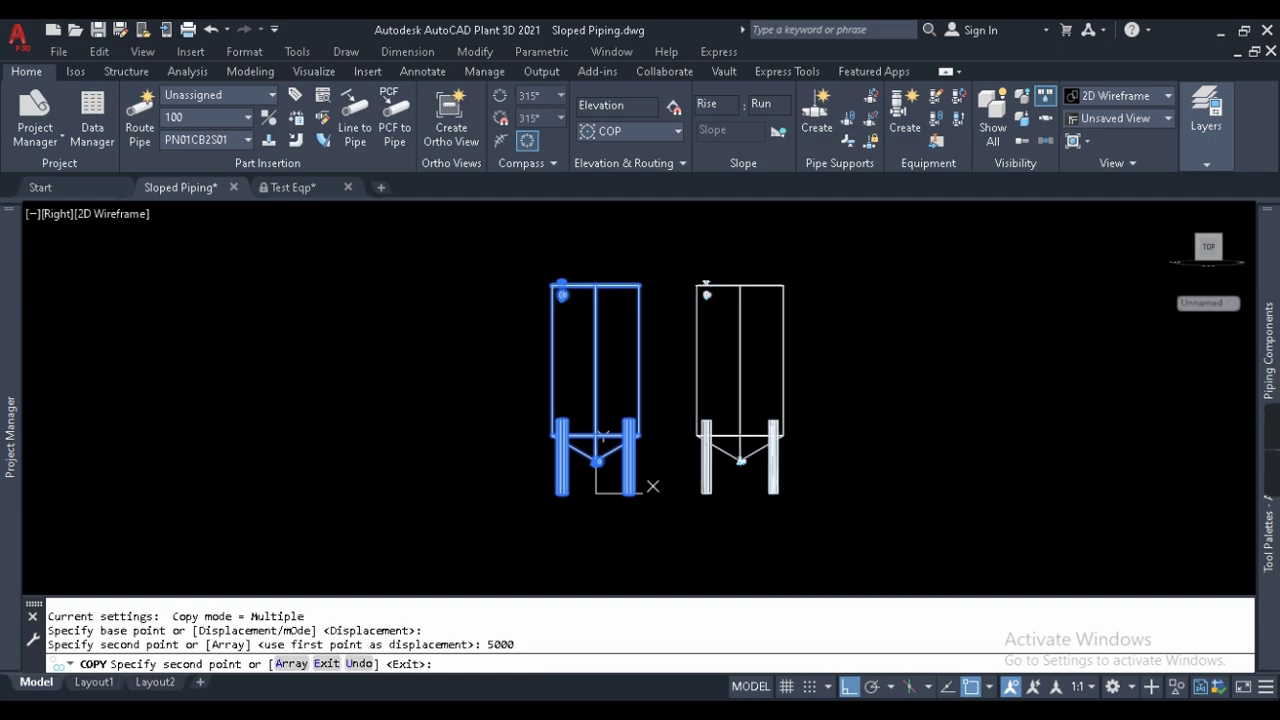
{"action": "key", "text": "Return"}
{"action": "left_click", "coordinate": [803, 461]}
{"action": "left_click", "coordinate": [800, 460]}
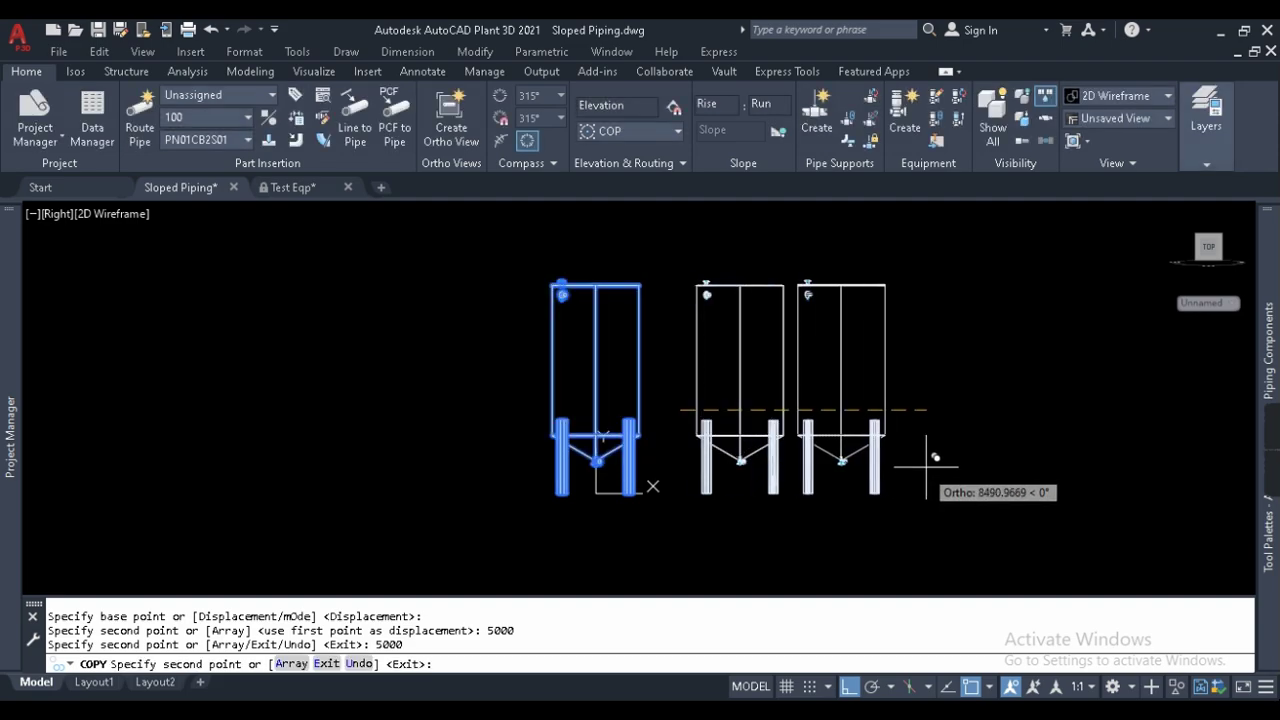
{"action": "type", "text": "10000"}
{"action": "key", "text": "Return"}
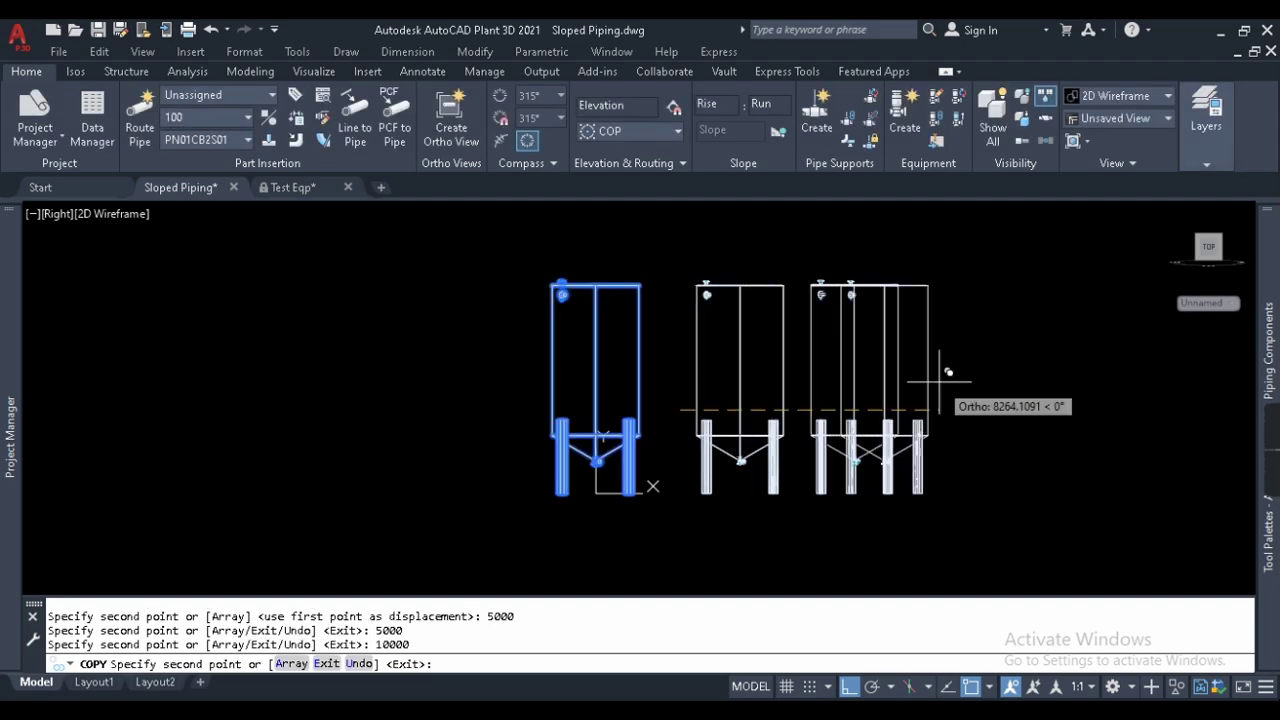
{"action": "key", "text": "Escape"}
Delete the stray duplicate vessel in the middle.
{"action": "left_click", "coordinate": [774, 434]}
{"action": "left_click", "coordinate": [903, 524]}
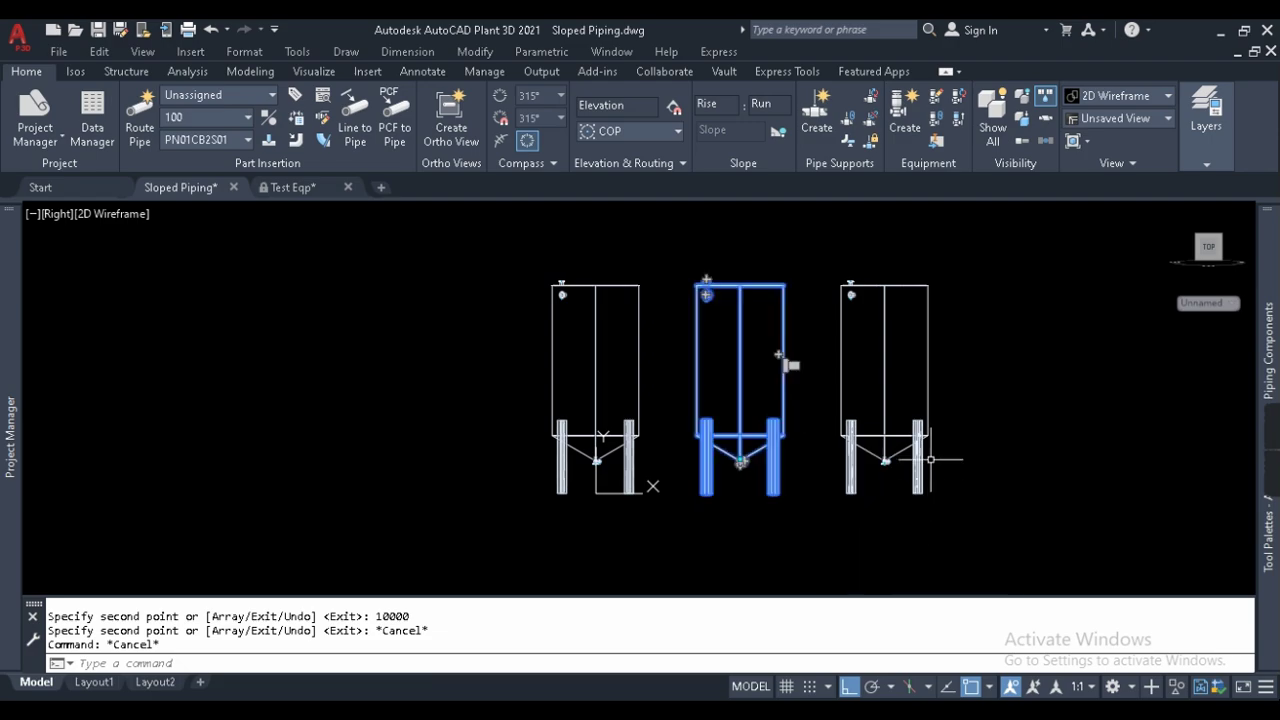
{"action": "key", "text": "Delete"}
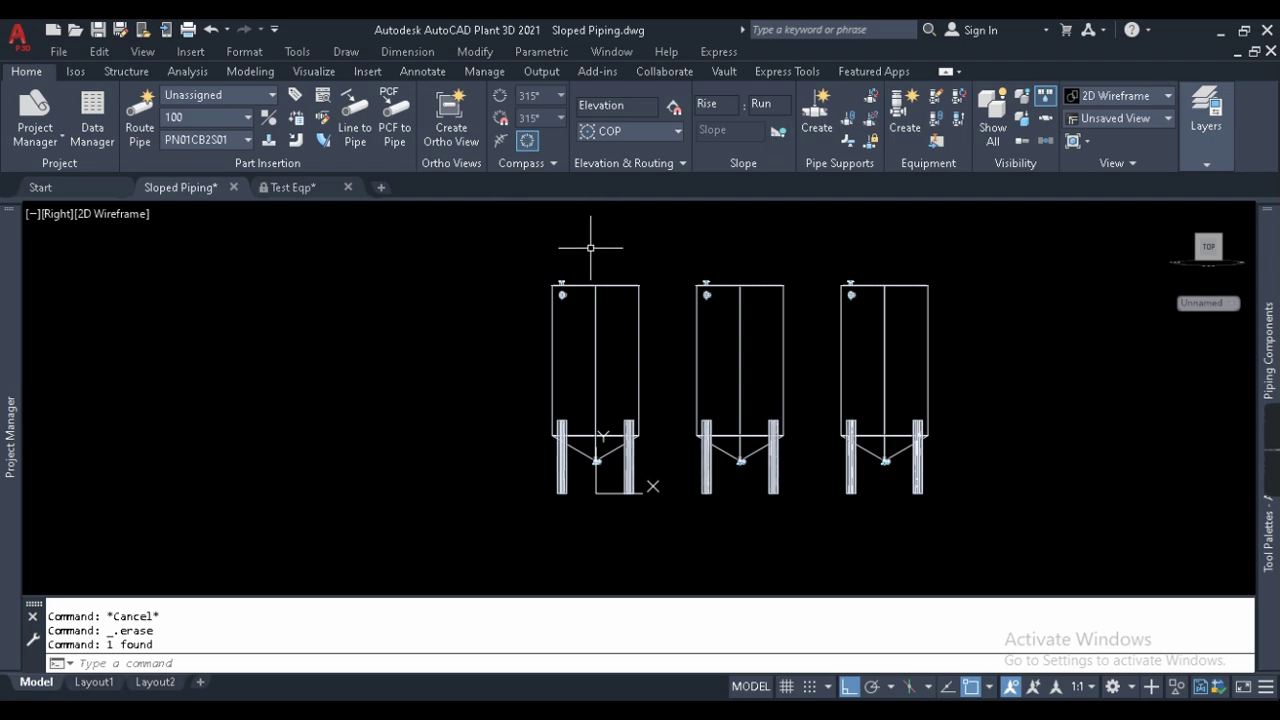
Turn on sloped pipe routing and switch the piping spec to CS150.
{"action": "left_click", "coordinate": [777, 134]}
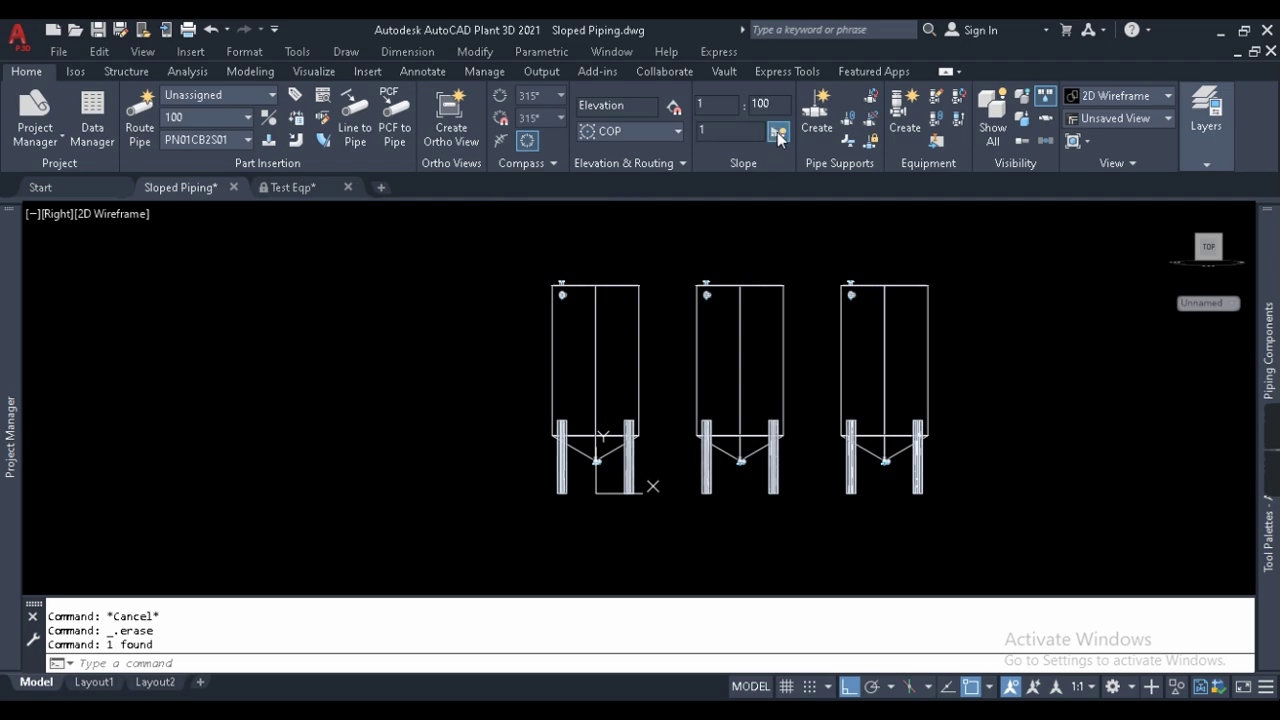
{"action": "left_click", "coordinate": [726, 105]}
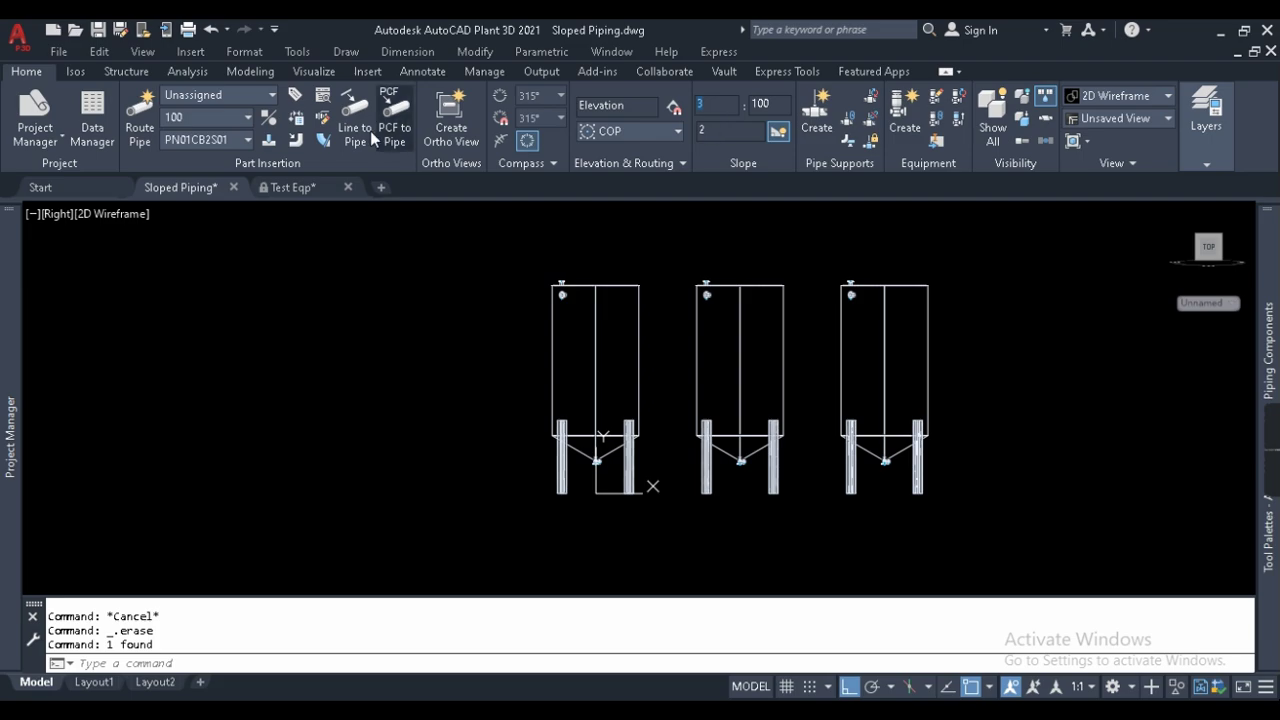
{"action": "left_click", "coordinate": [209, 139]}
{"action": "scroll", "coordinate": [215, 277], "scroll_direction": "up", "scroll_amount": 5}
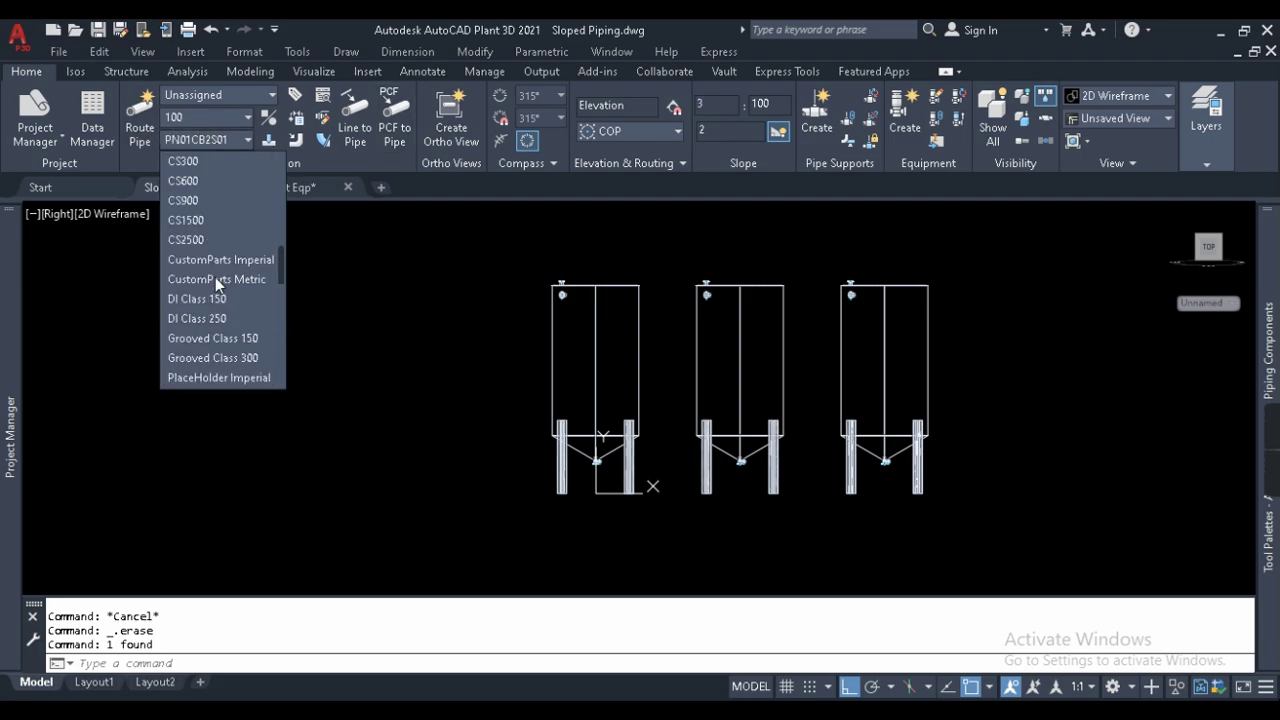
{"action": "scroll", "coordinate": [215, 277], "scroll_direction": "up", "scroll_amount": 2}
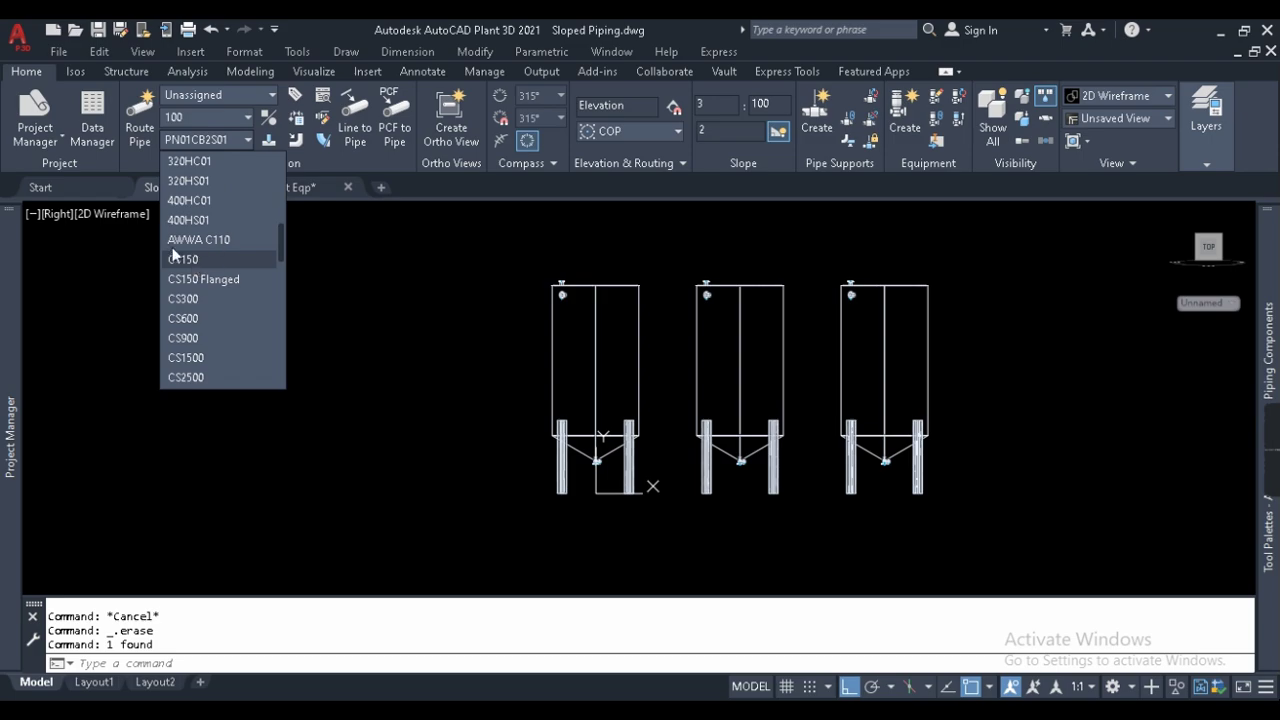
{"action": "left_click", "coordinate": [183, 259]}
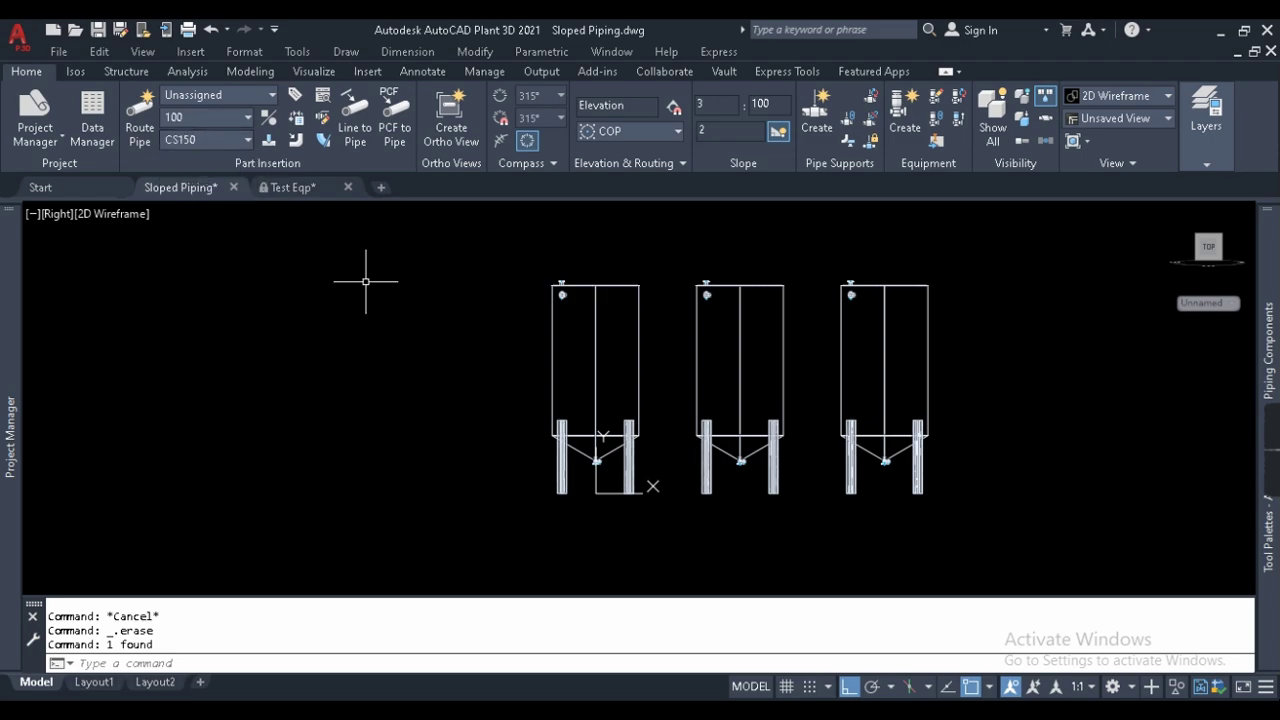
{"action": "scroll", "coordinate": [598, 466], "scroll_direction": "up", "scroll_amount": 6}
{"action": "scroll", "coordinate": [605, 460], "scroll_direction": "down", "scroll_amount": 5}
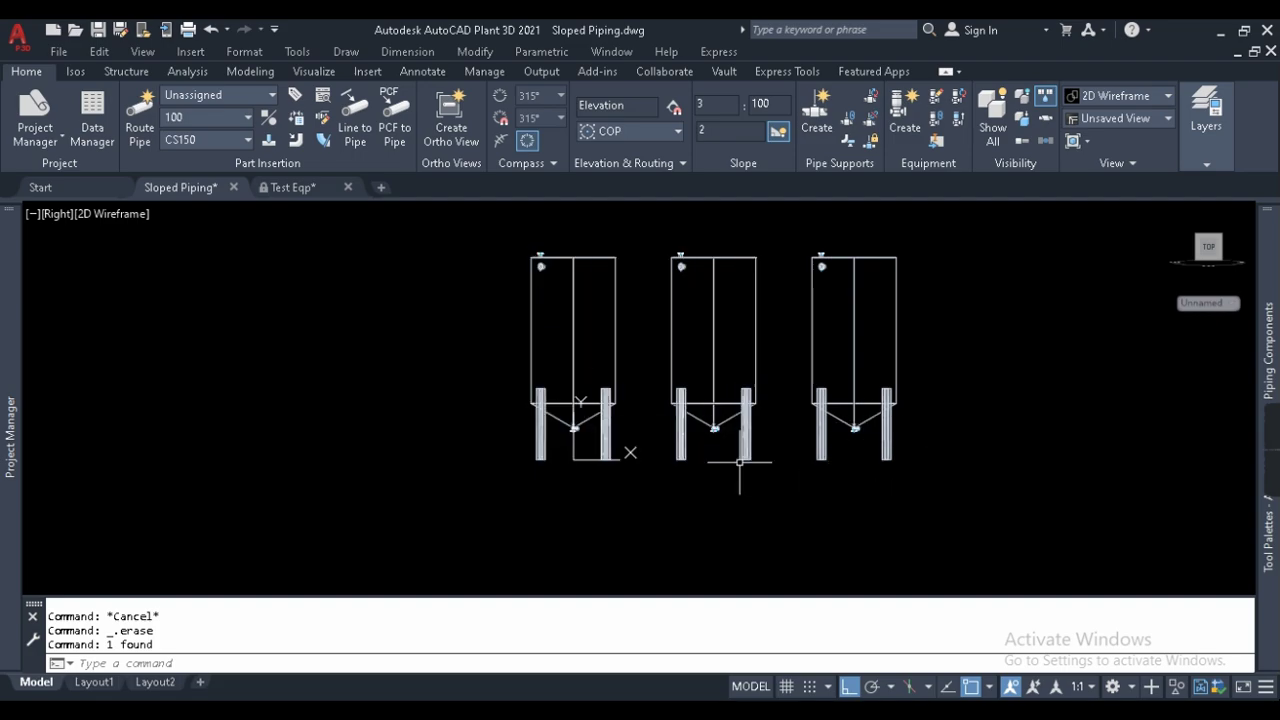
Set the left vessel's bottom nozzle to 4" RF class 150 ASME B16.5, unit inches.
{"action": "scroll", "coordinate": [705, 445], "scroll_direction": "up", "scroll_amount": 3}
{"action": "scroll", "coordinate": [375, 415], "scroll_direction": "up", "scroll_amount": 4}
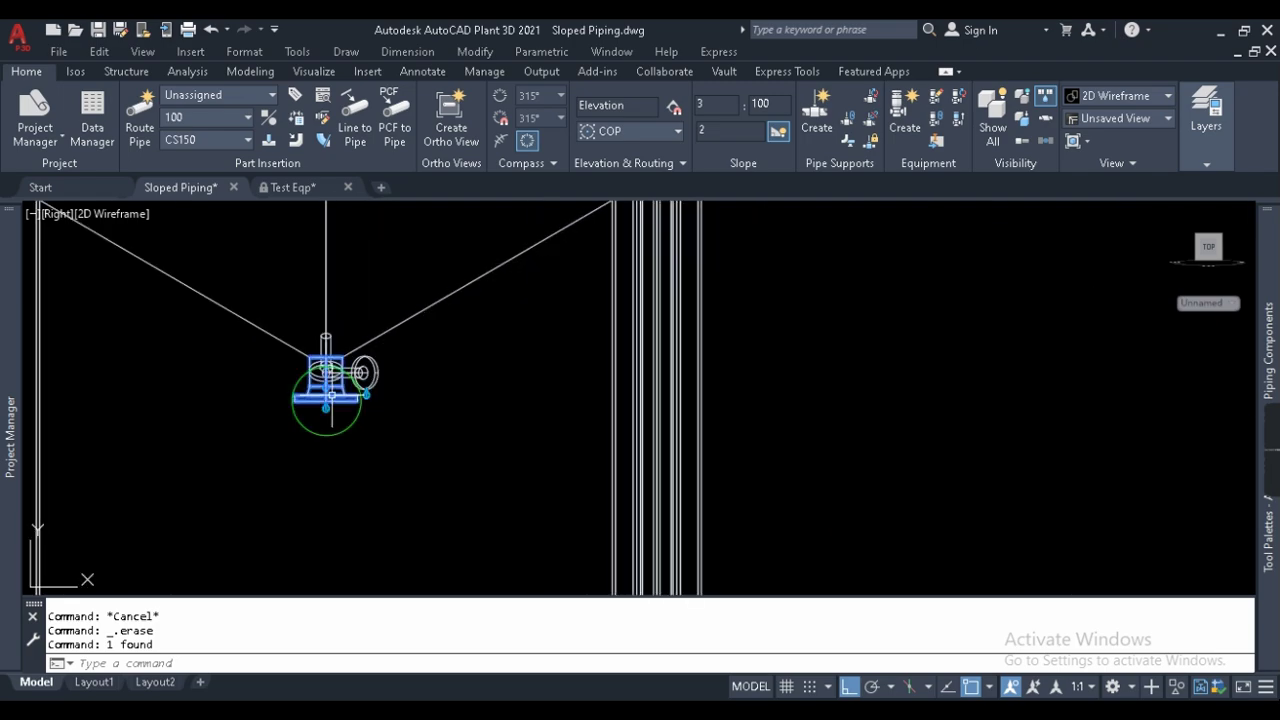
{"action": "left_click", "coordinate": [325, 405]}
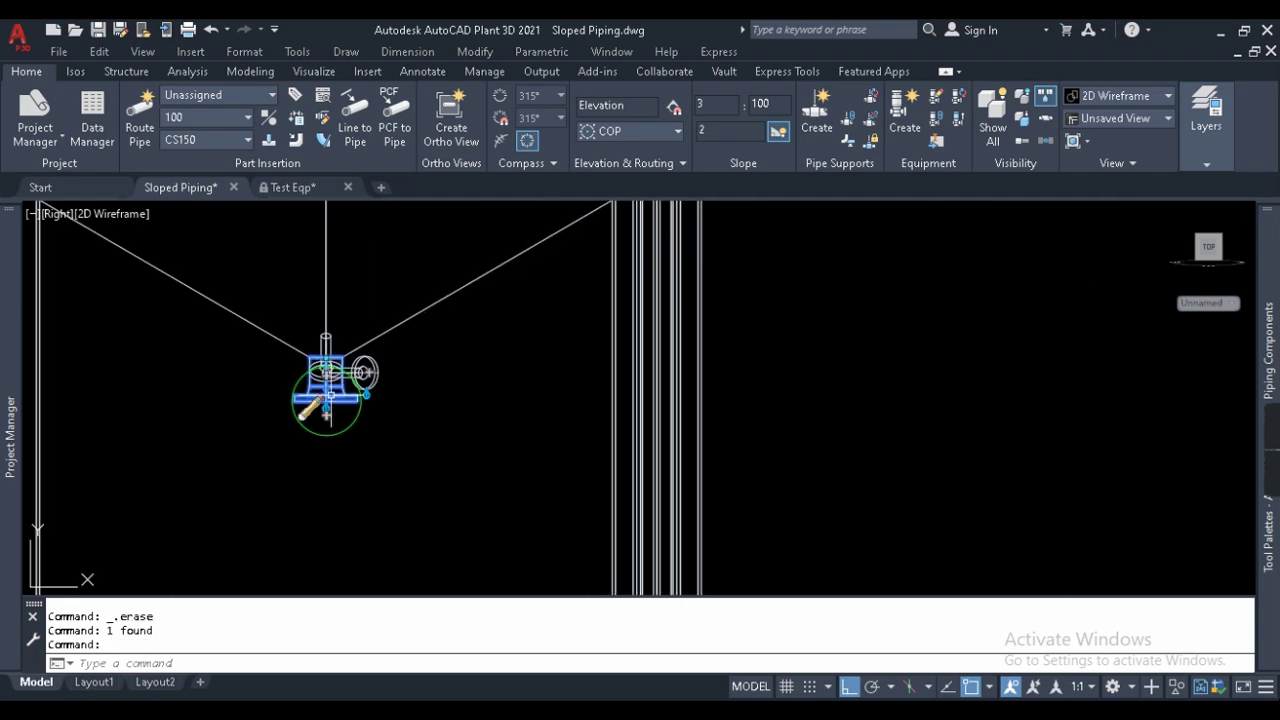
{"action": "left_click", "coordinate": [316, 408]}
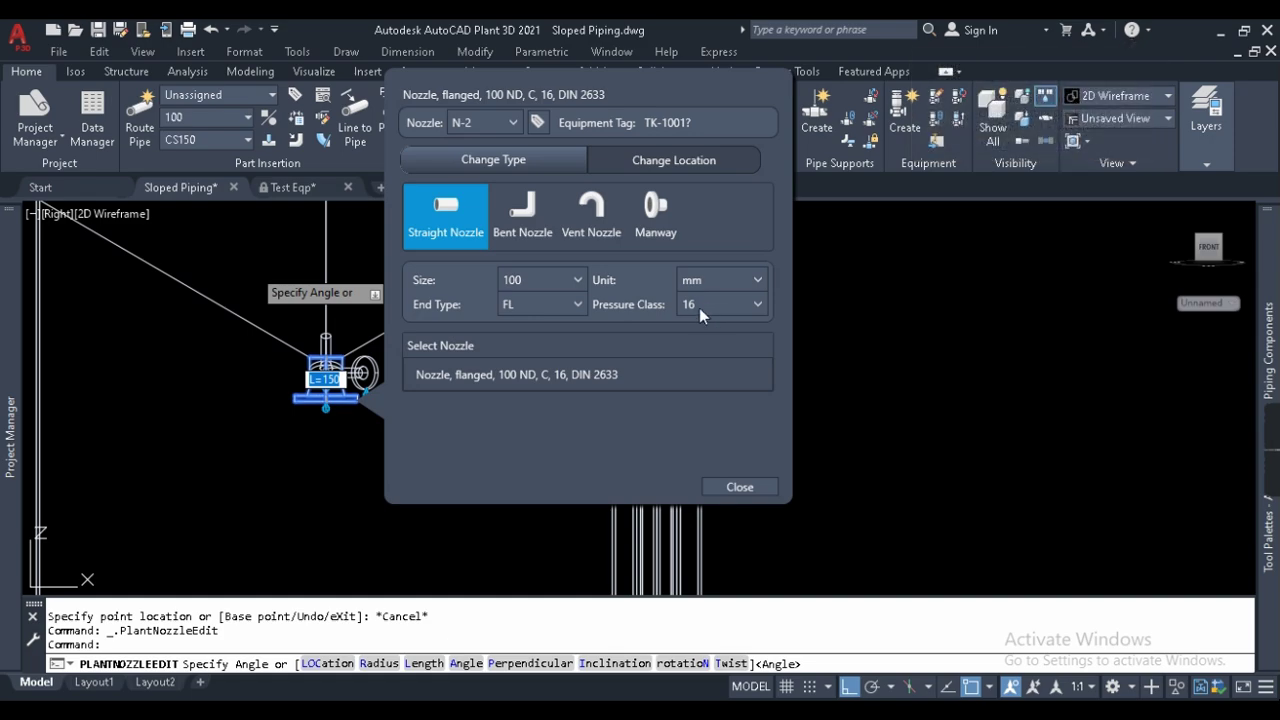
{"action": "left_click", "coordinate": [724, 305]}
{"action": "left_click", "coordinate": [724, 280]}
{"action": "left_click", "coordinate": [724, 280]}
{"action": "left_click", "coordinate": [706, 305]}
{"action": "left_click", "coordinate": [711, 301]}
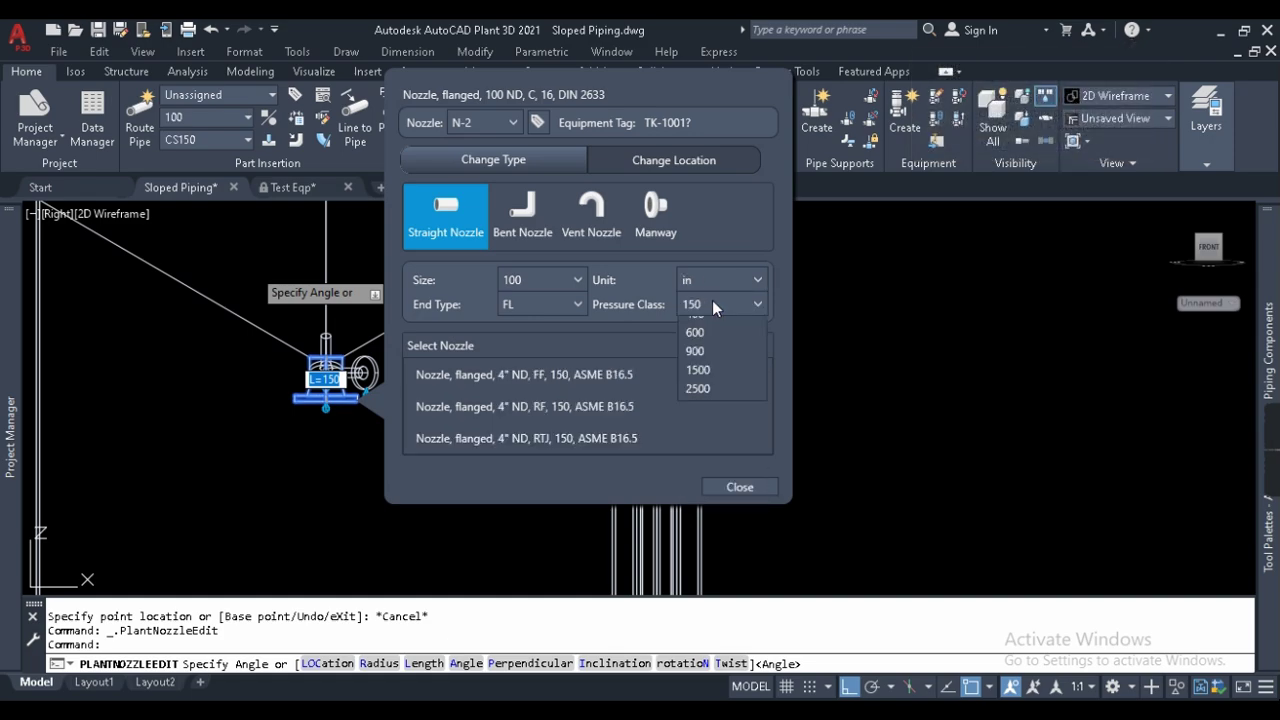
{"action": "left_click", "coordinate": [653, 294]}
{"action": "left_click", "coordinate": [526, 410]}
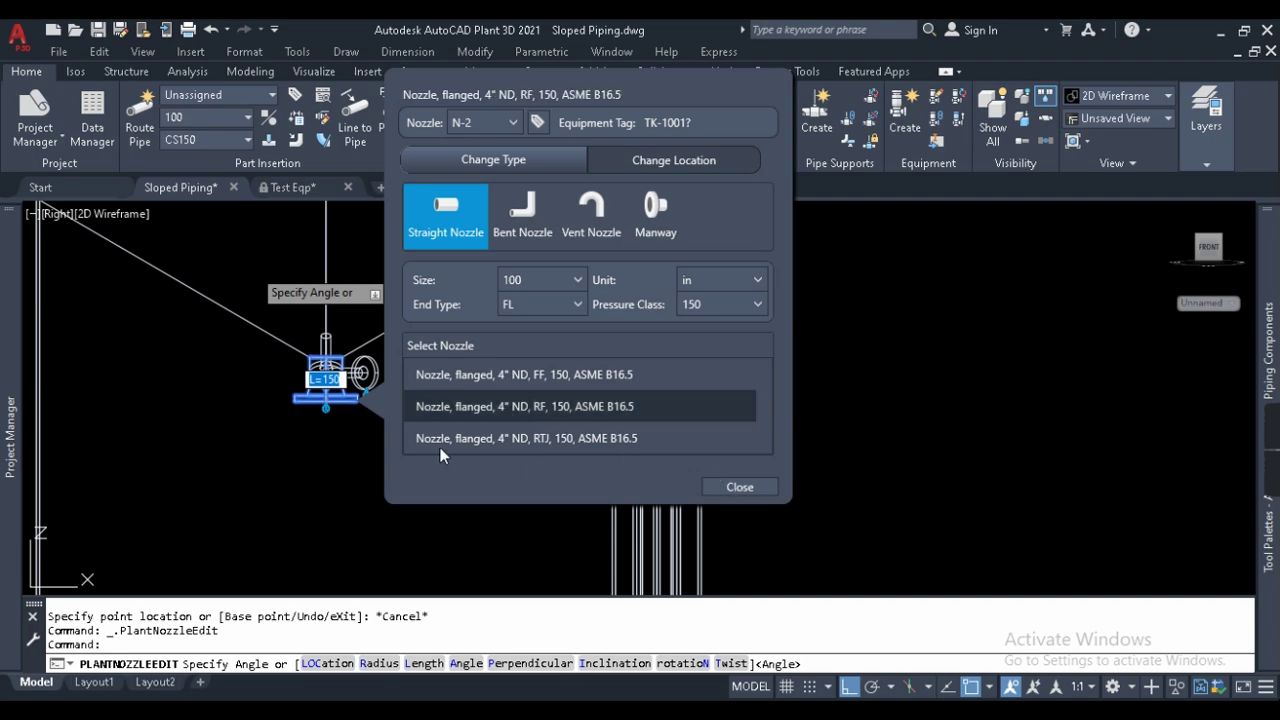
{"action": "left_click", "coordinate": [390, 424]}
{"action": "key", "text": "Return"}
Change the middle vessel's bottom nozzle to the 4" RF class 150 nozzle in inches.
{"action": "scroll", "coordinate": [390, 424], "scroll_direction": "down", "scroll_amount": 3}
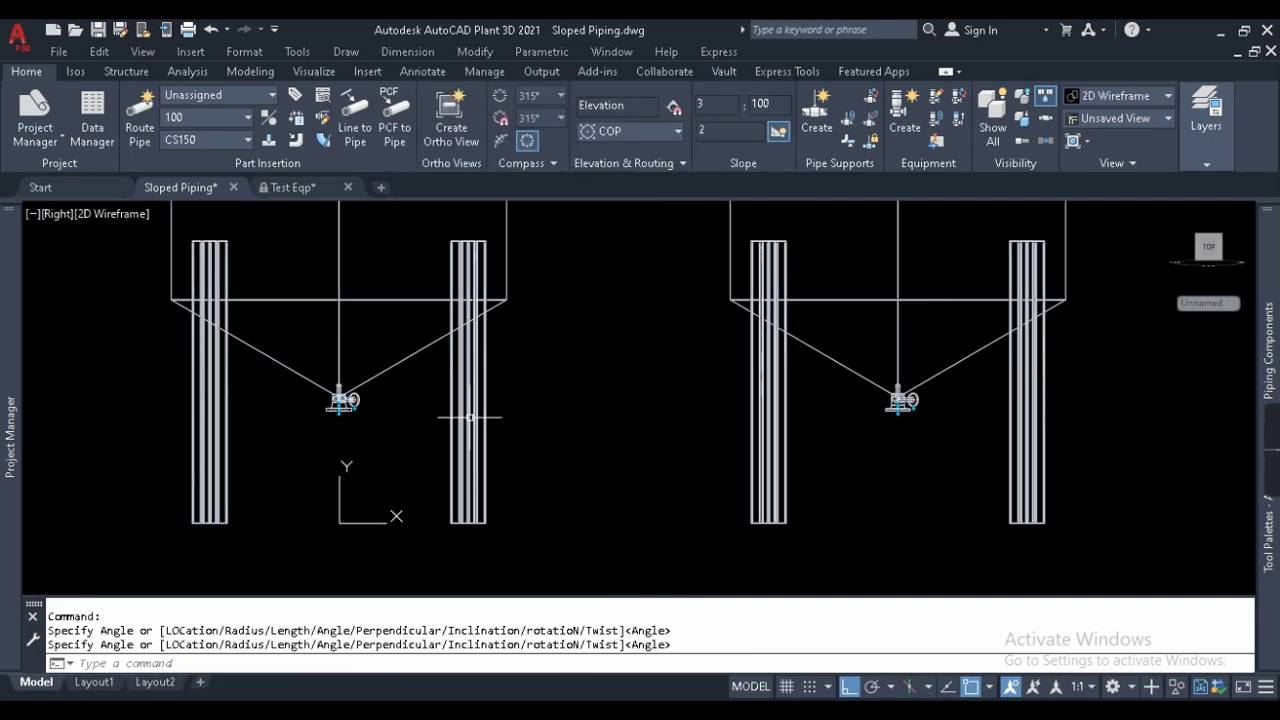
{"action": "scroll", "coordinate": [885, 410], "scroll_direction": "up", "scroll_amount": 3}
{"action": "scroll", "coordinate": [885, 410], "scroll_direction": "up", "scroll_amount": 2}
{"action": "left_click", "coordinate": [898, 390]}
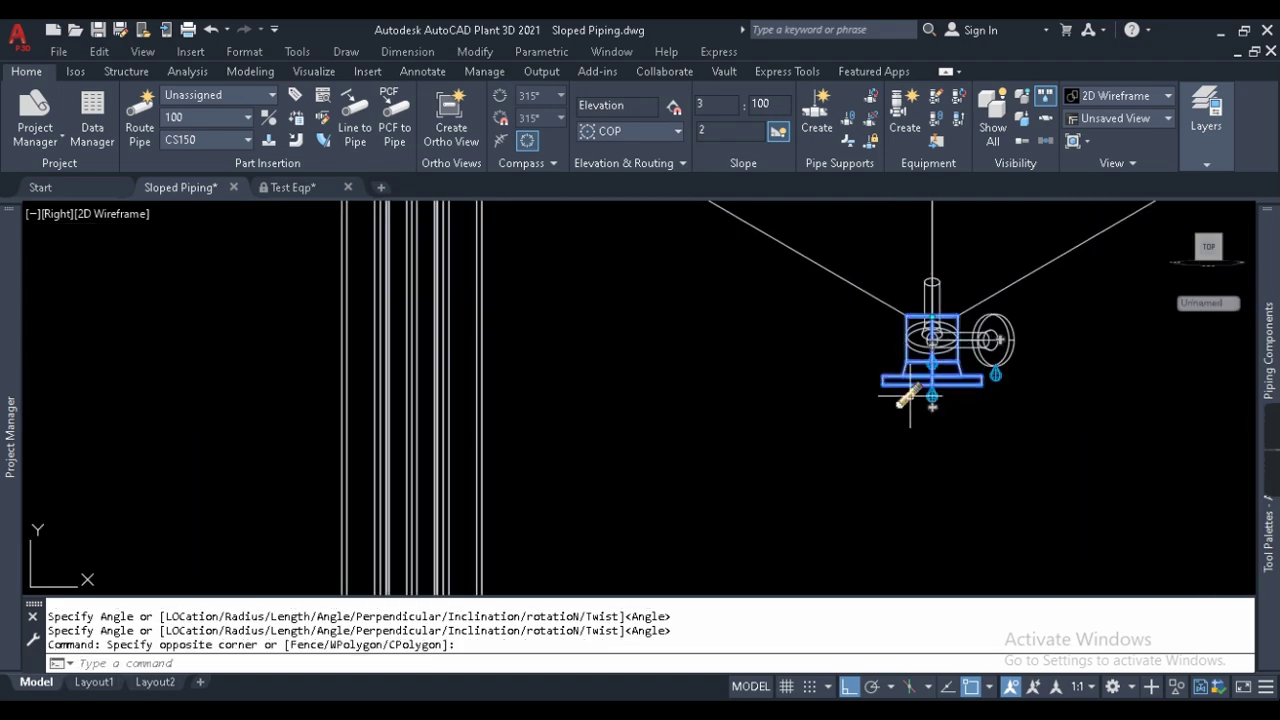
{"action": "left_click", "coordinate": [907, 397]}
{"action": "left_click", "coordinate": [796, 328]}
{"action": "left_click", "coordinate": [788, 361]}
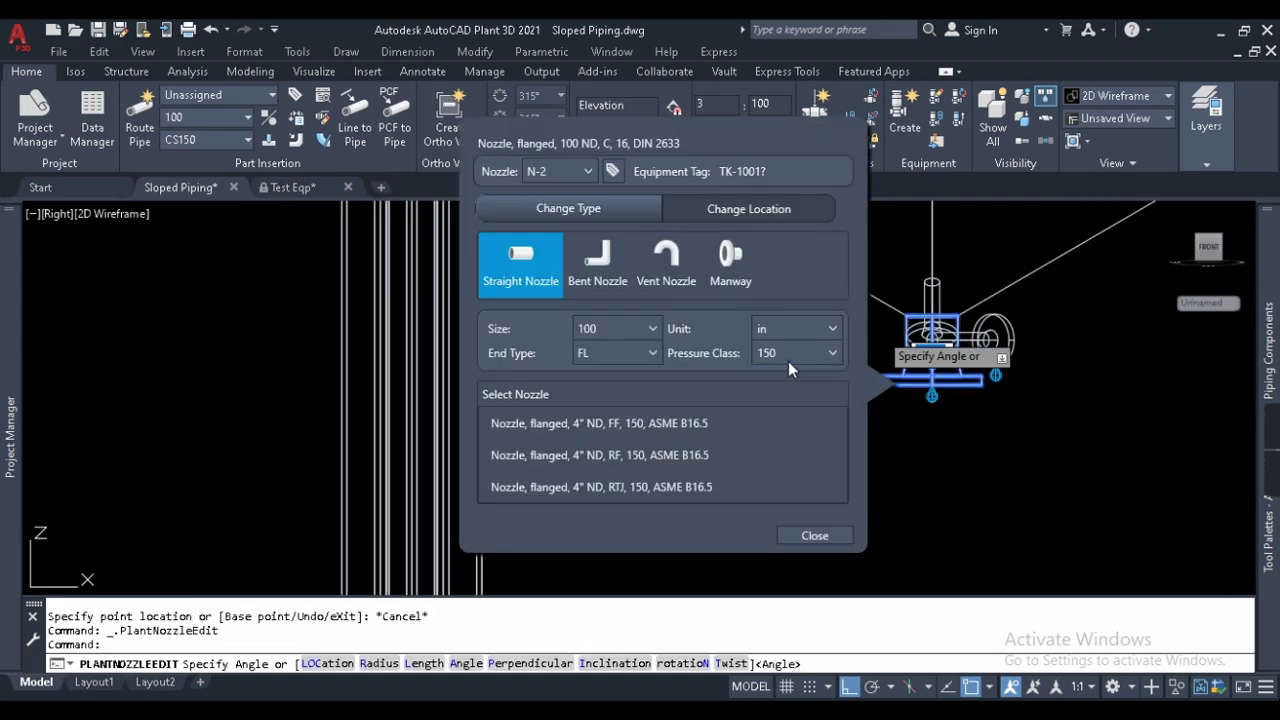
{"action": "left_click", "coordinate": [632, 445]}
{"action": "key", "text": "Return"}
Give the right vessel's bottom nozzle inches, class 150 and the 4" RF nozzle.
{"action": "scroll", "coordinate": [785, 395], "scroll_direction": "up", "scroll_amount": 3}
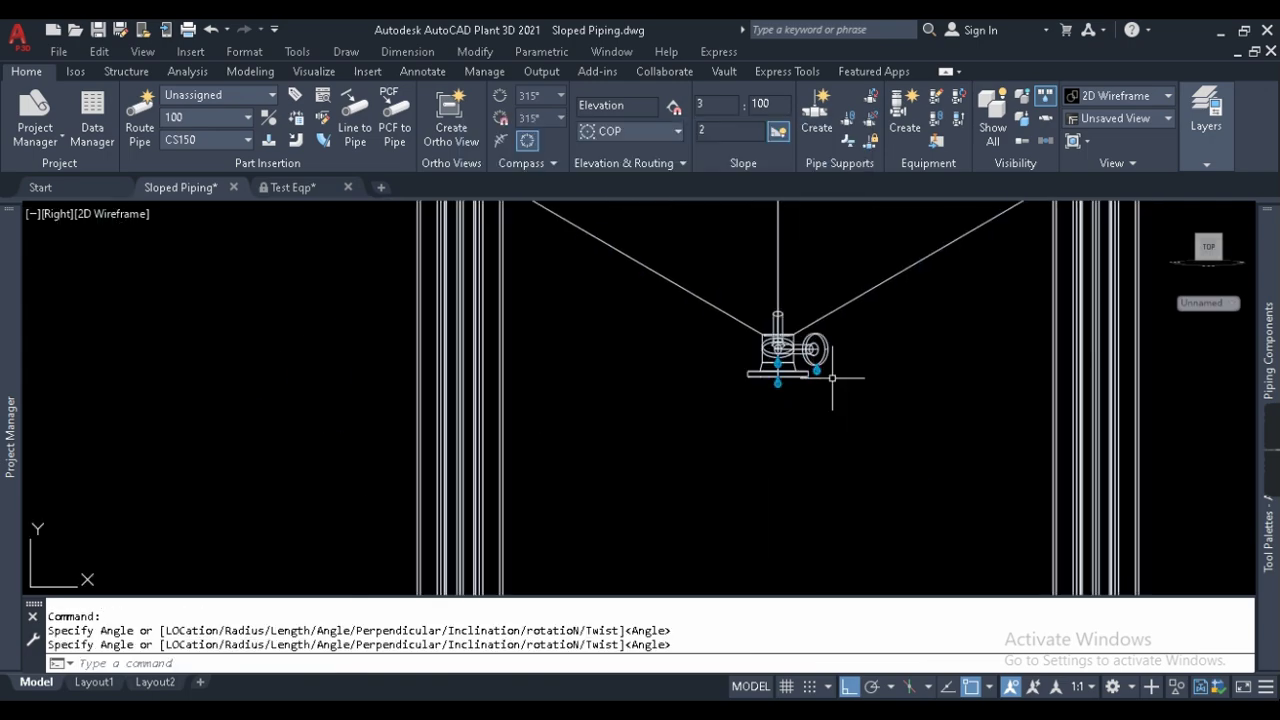
{"action": "left_click", "coordinate": [700, 388]}
{"action": "left_click", "coordinate": [683, 392]}
{"action": "left_click", "coordinate": [1080, 377]}
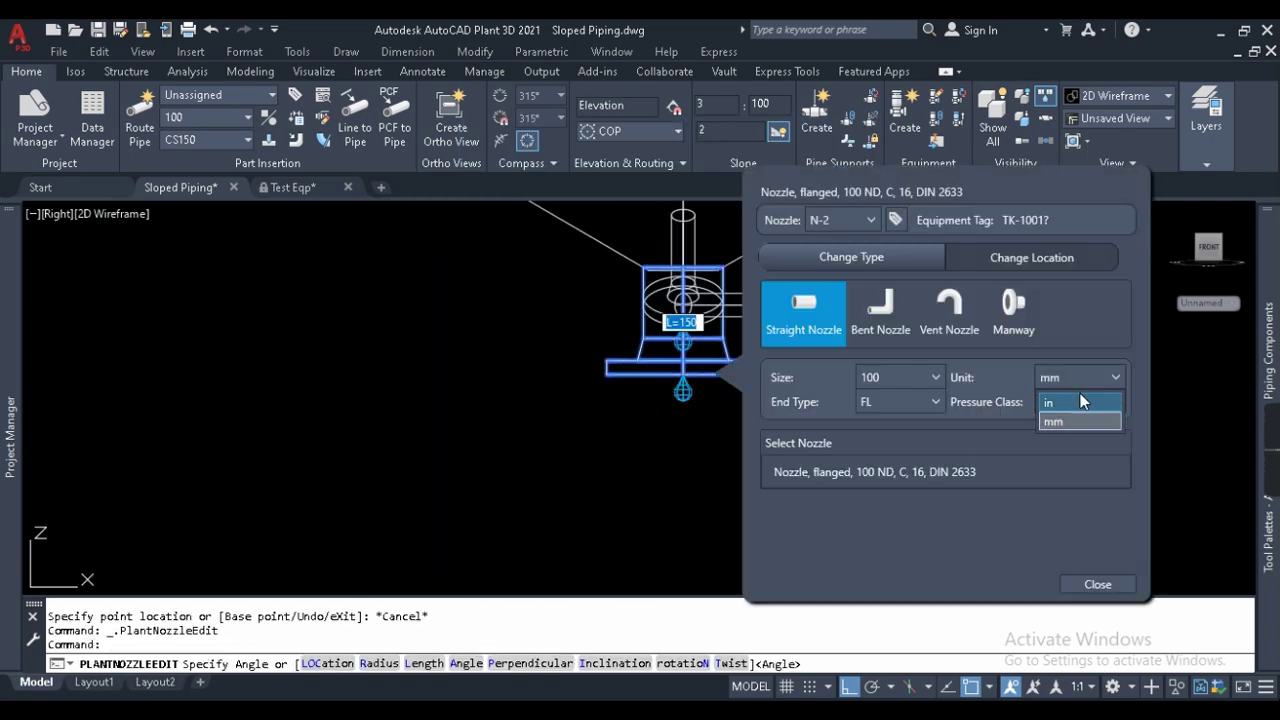
{"action": "left_click", "coordinate": [1080, 400]}
{"action": "left_click", "coordinate": [1055, 403]}
{"action": "left_click", "coordinate": [1060, 452]}
{"action": "left_click", "coordinate": [890, 504]}
{"action": "left_click", "coordinate": [1061, 584]}
{"action": "scroll", "coordinate": [908, 409], "scroll_direction": "down", "scroll_amount": 5}
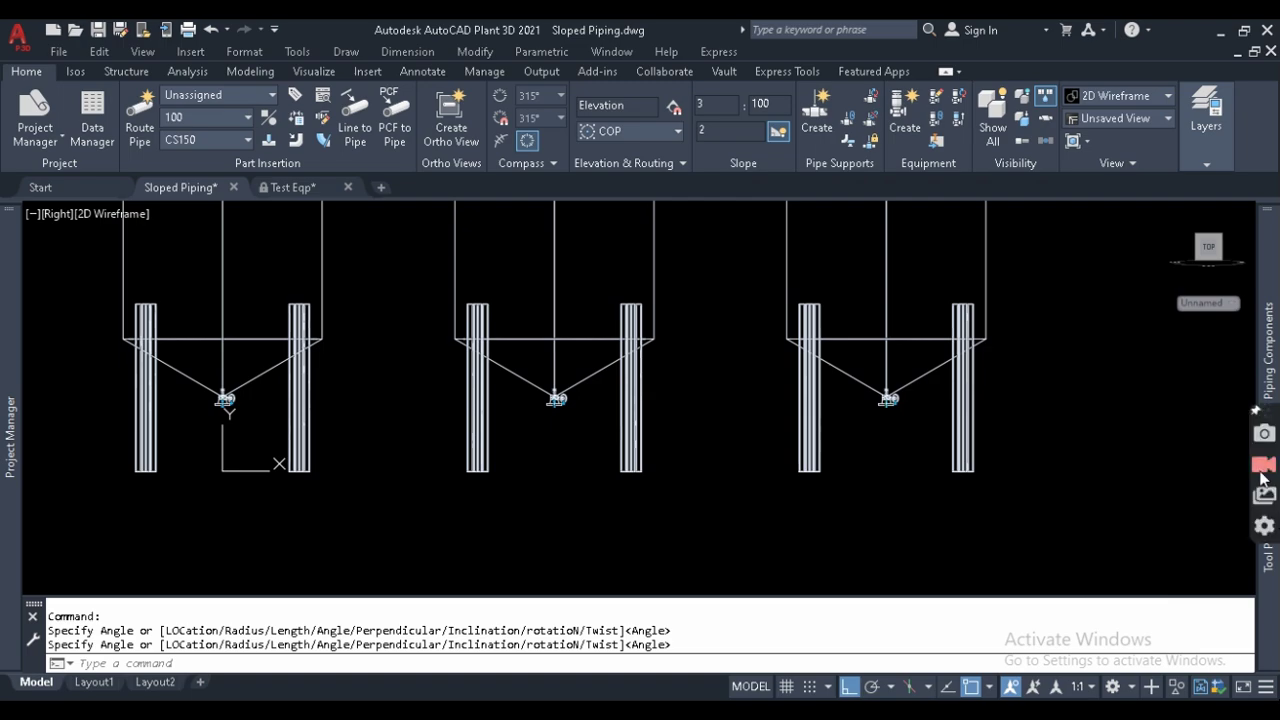
Save the drawing and recentre the three vessels in the view.
{"action": "key", "text": "ctrl+s"}
{"action": "scroll", "coordinate": [660, 428], "scroll_direction": "down", "scroll_amount": 4}
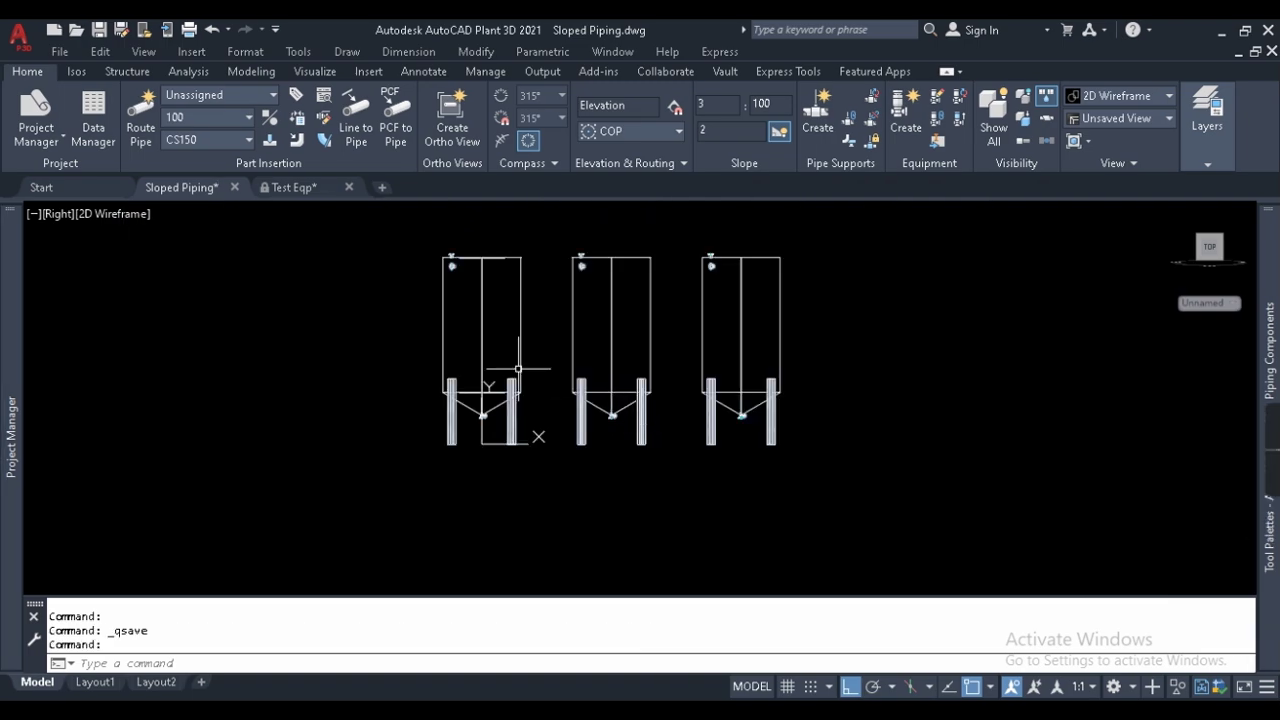
{"action": "middle_click_drag", "start_coordinate": [518, 368], "coordinate": [436, 371]}
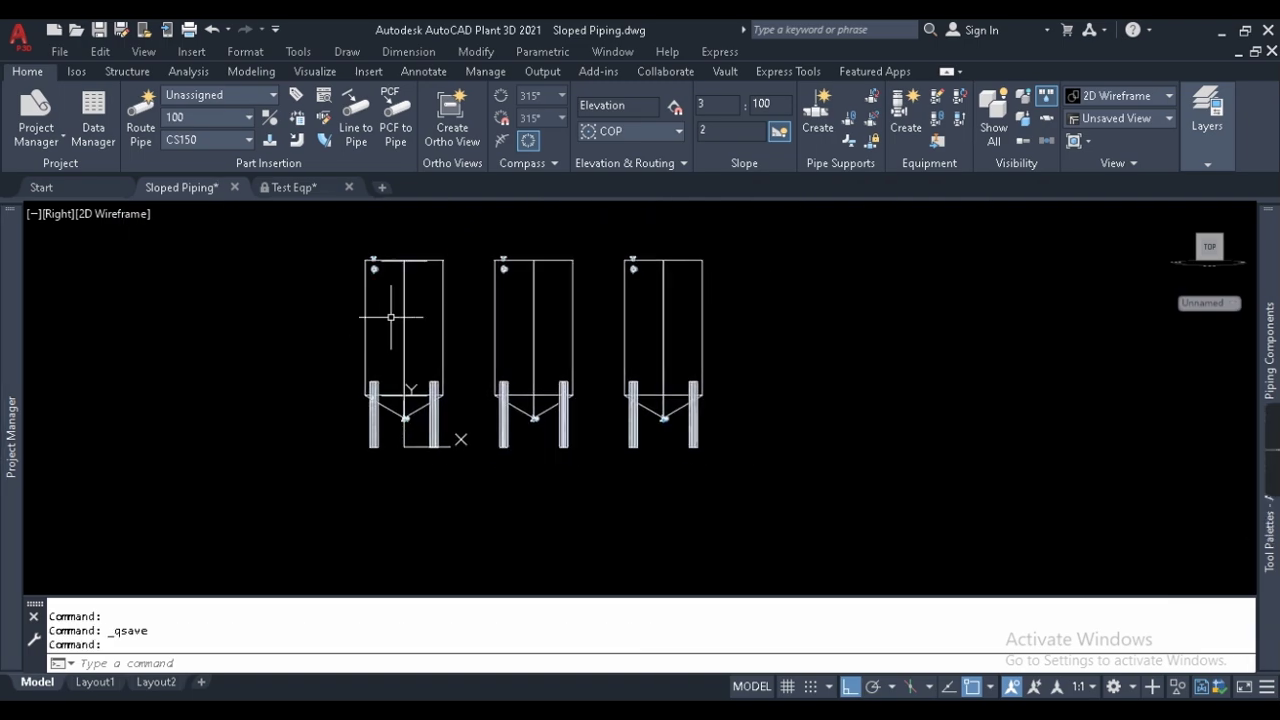
Route a sloped pipe from the left nozzle down through an elbow, past the third vessel.
{"action": "left_click", "coordinate": [141, 120]}
{"action": "scroll", "coordinate": [420, 445], "scroll_direction": "up", "scroll_amount": 8}
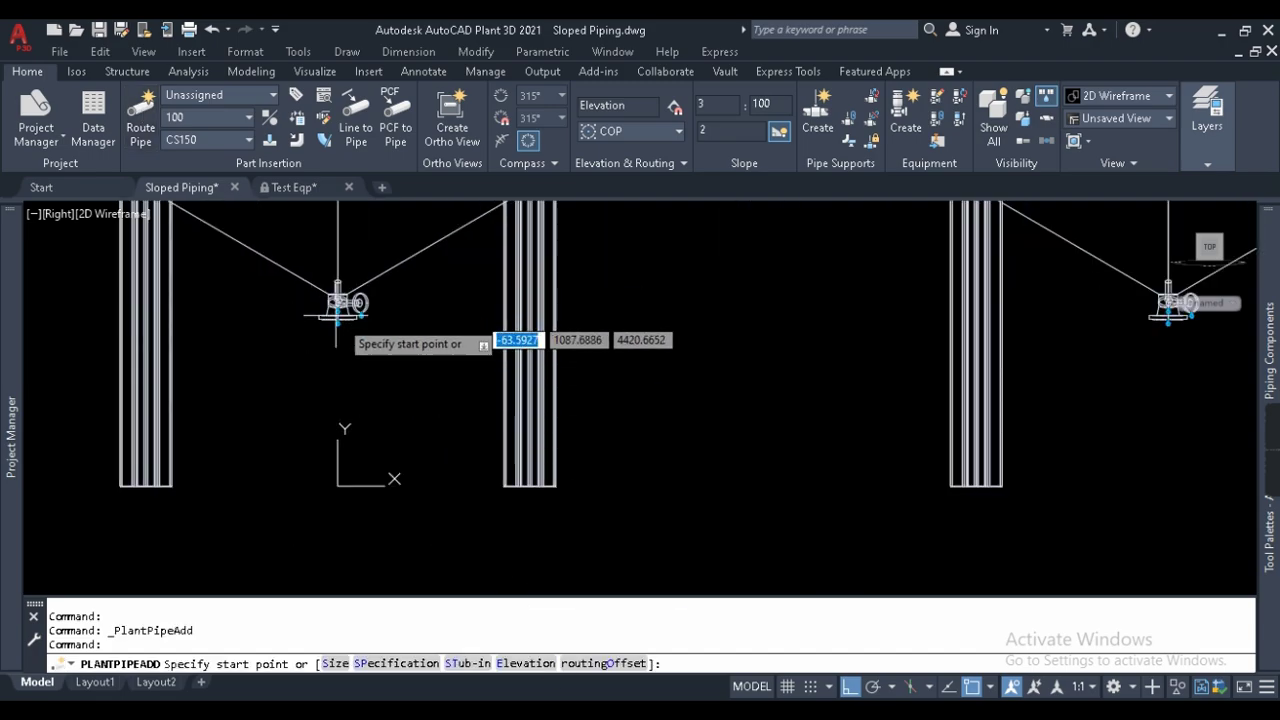
{"action": "left_click", "coordinate": [338, 318]}
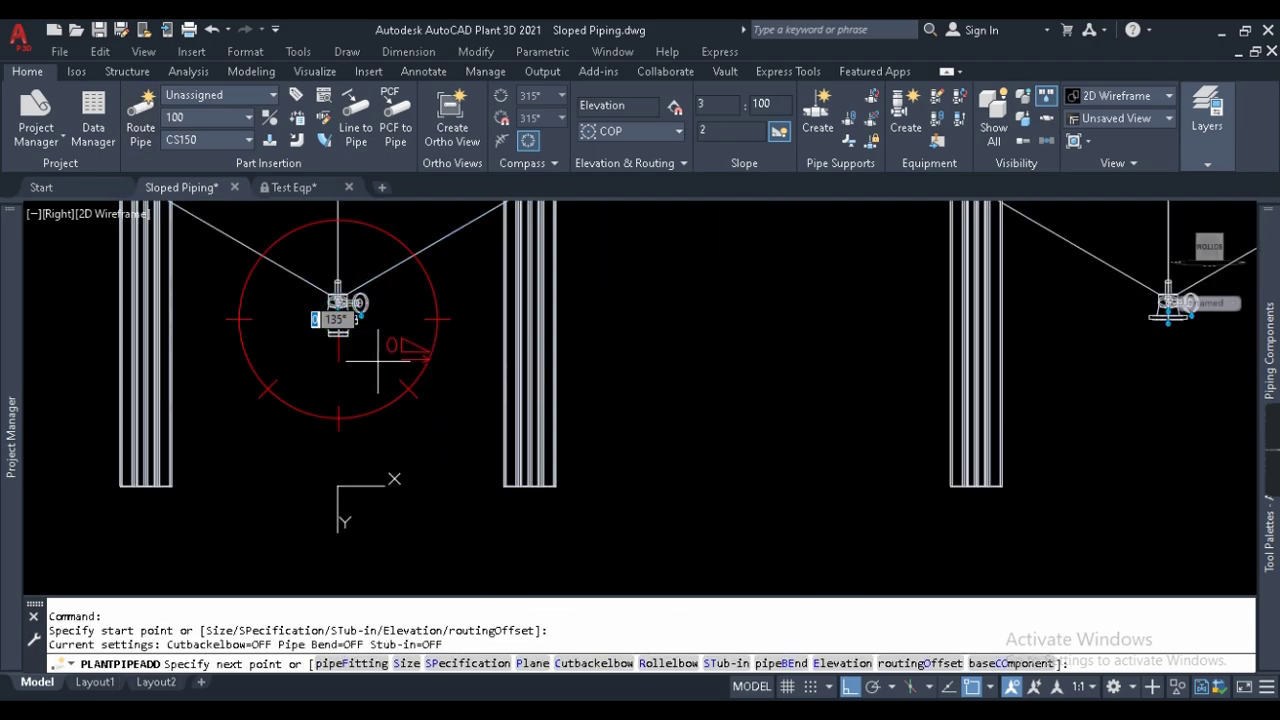
{"action": "scroll", "coordinate": [333, 392], "scroll_direction": "down", "scroll_amount": 5}
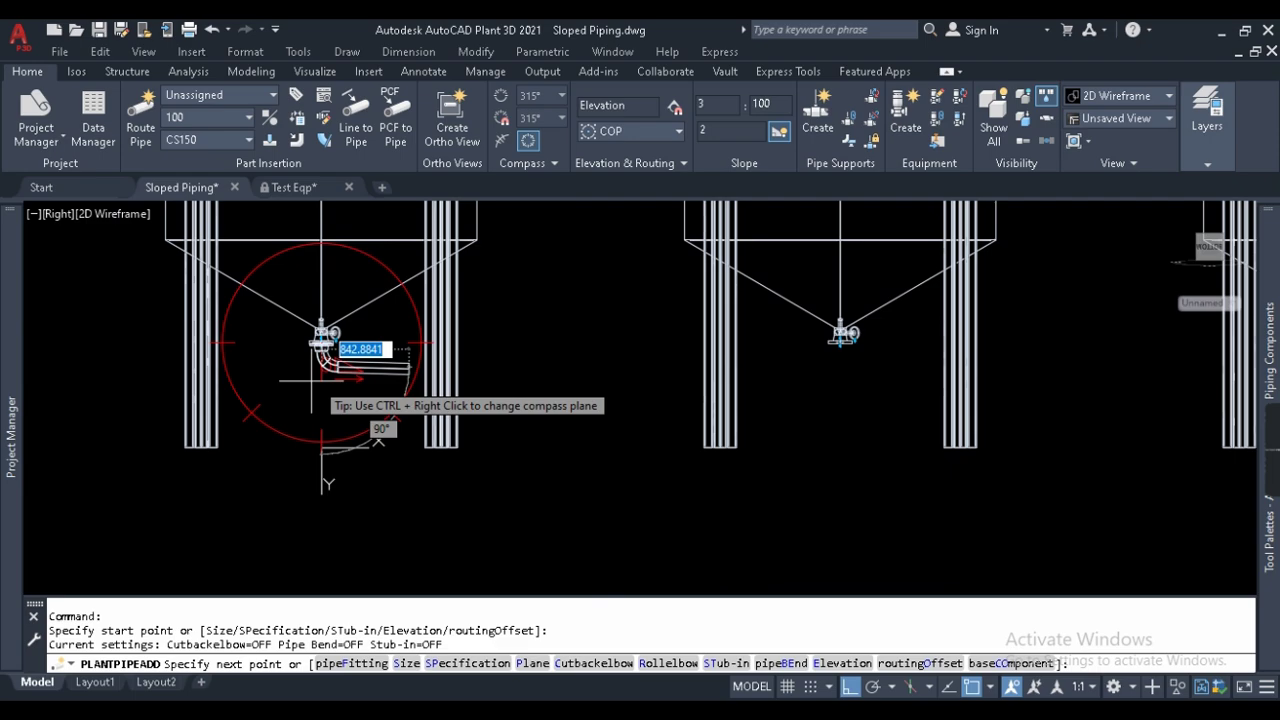
{"action": "scroll", "coordinate": [800, 395], "scroll_direction": "up", "scroll_amount": 5}
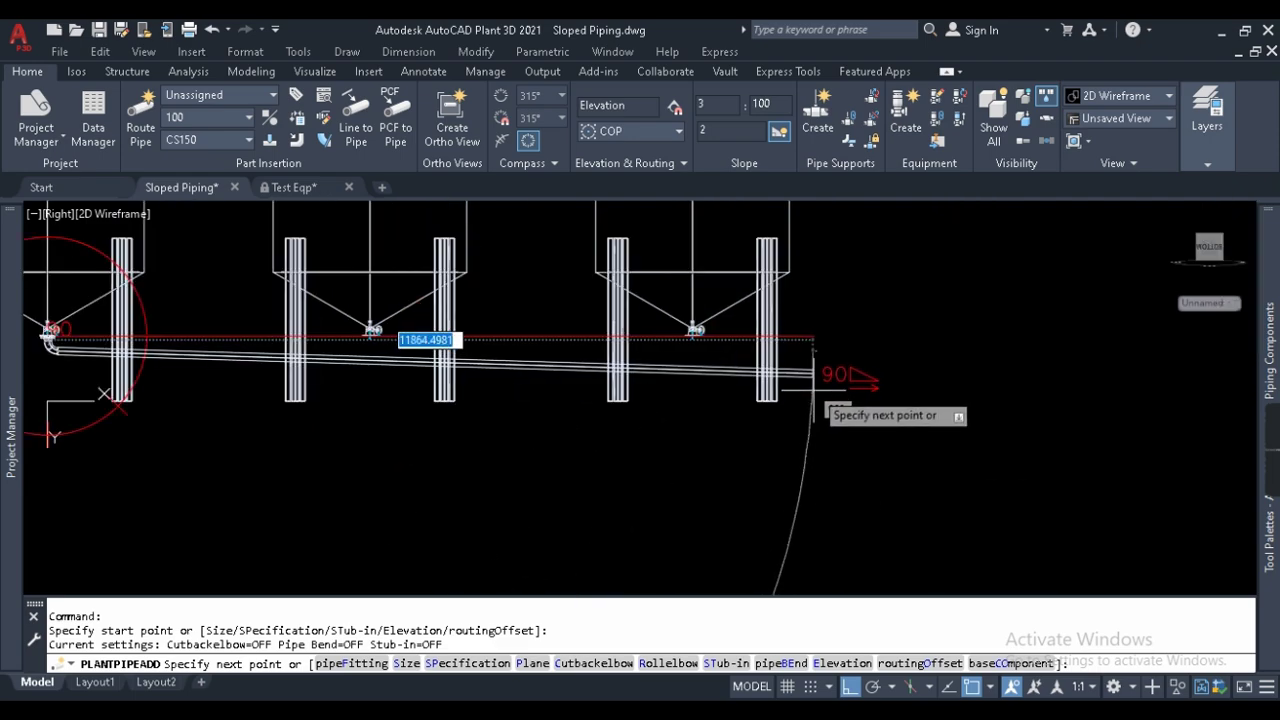
{"action": "scroll", "coordinate": [785, 410], "scroll_direction": "down", "scroll_amount": 3}
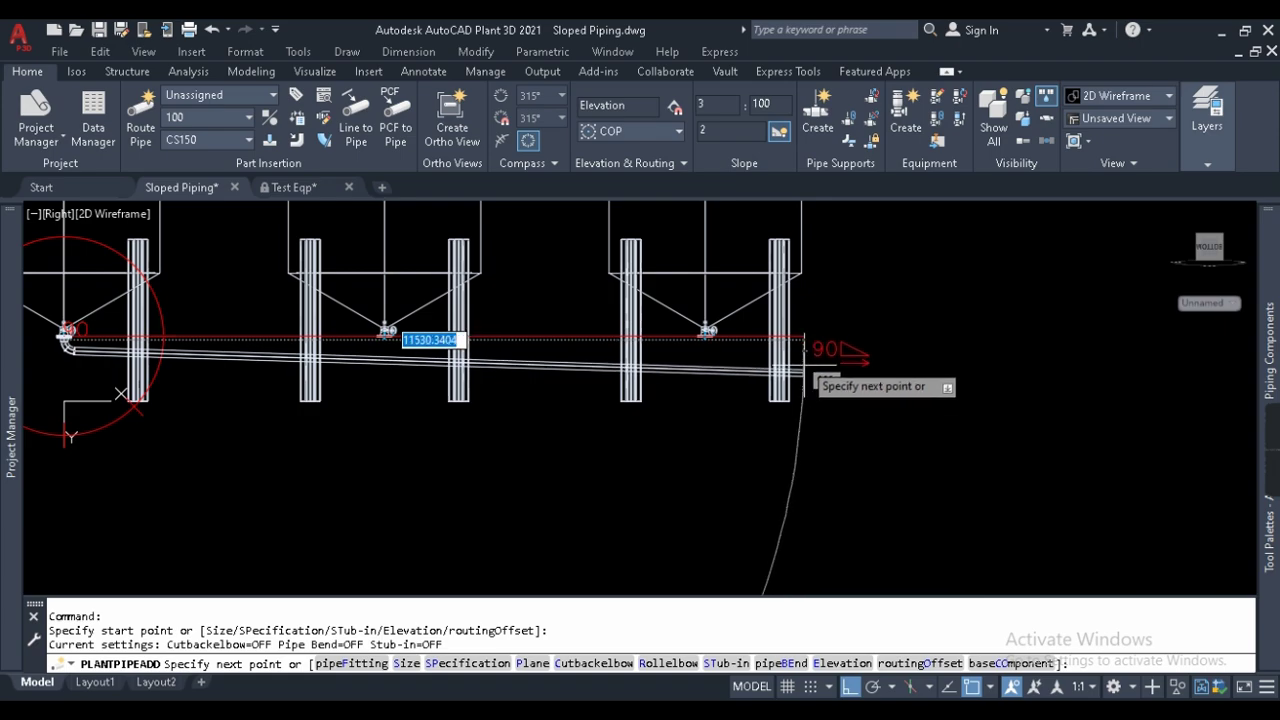
{"action": "scroll", "coordinate": [810, 370], "scroll_direction": "up", "scroll_amount": 6}
{"action": "scroll", "coordinate": [855, 415], "scroll_direction": "down", "scroll_amount": 4}
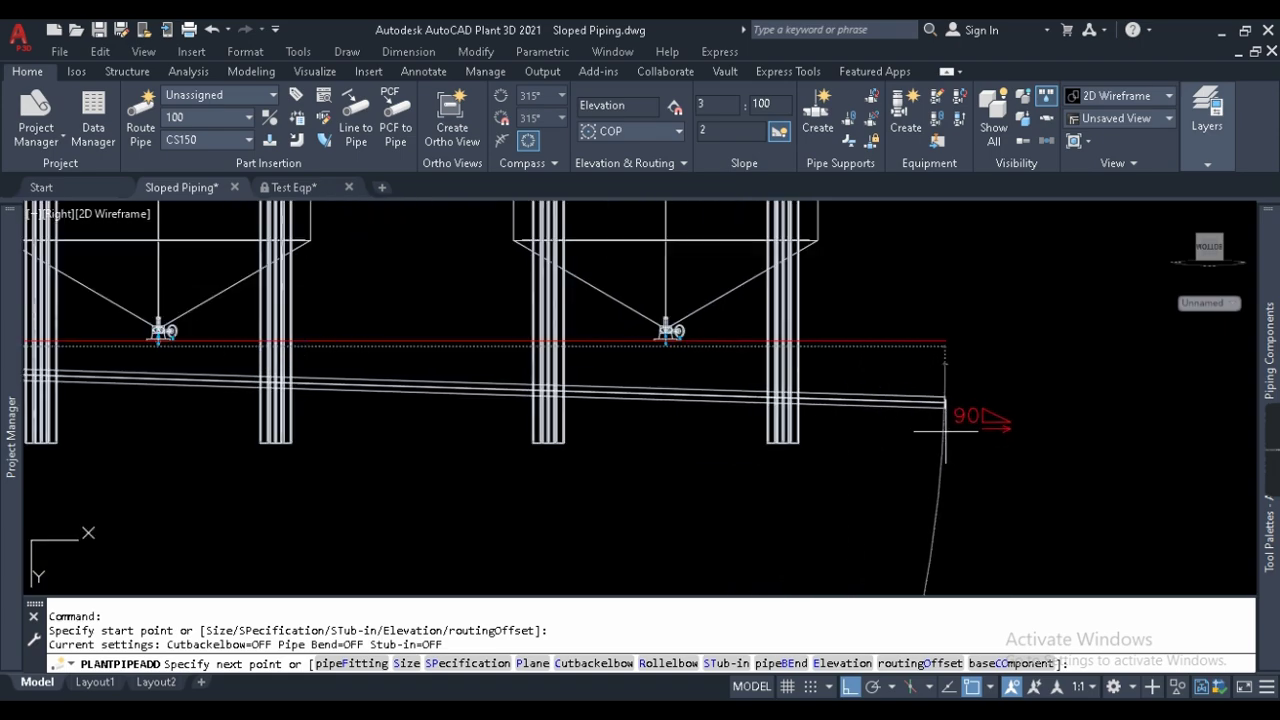
{"action": "key", "text": "Escape"}
{"action": "key", "text": "Escape"}
{"action": "key", "text": "Escape"}
Run a branch from the middle vessel's nozzle down into the header with a tee.
{"action": "scroll", "coordinate": [943, 349], "scroll_direction": "down", "scroll_amount": 2}
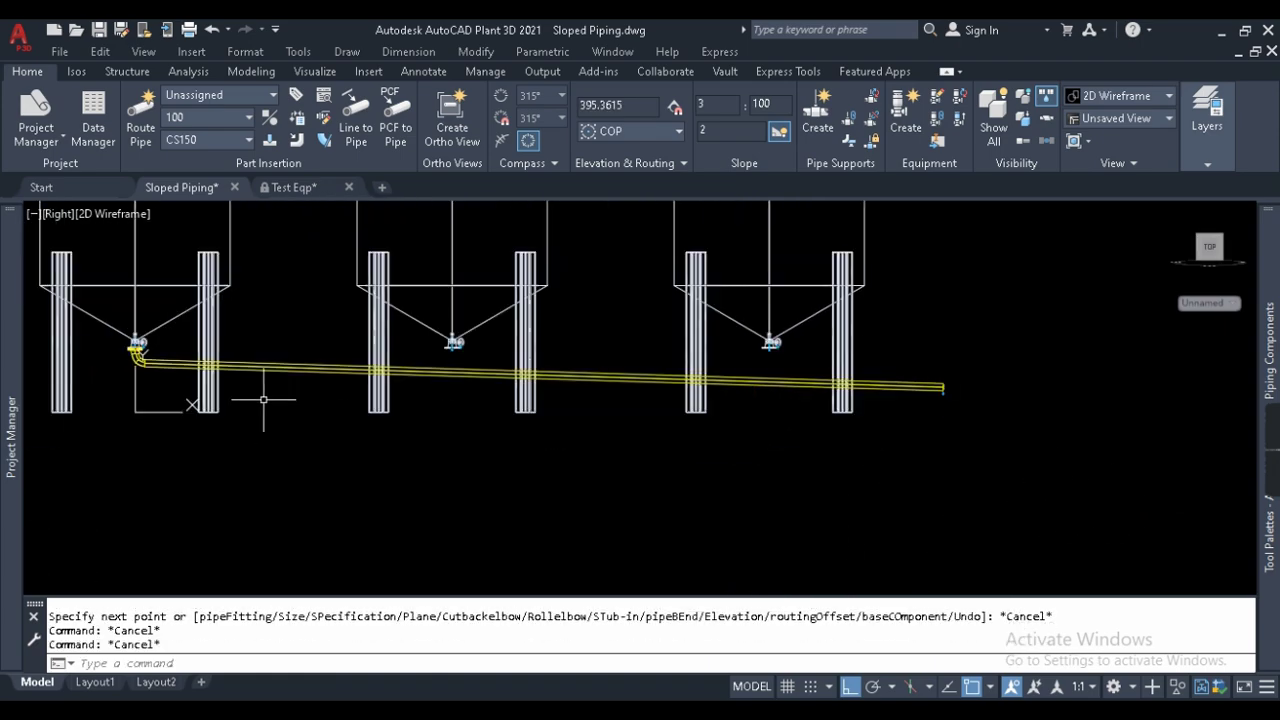
{"action": "scroll", "coordinate": [460, 348], "scroll_direction": "up", "scroll_amount": 4}
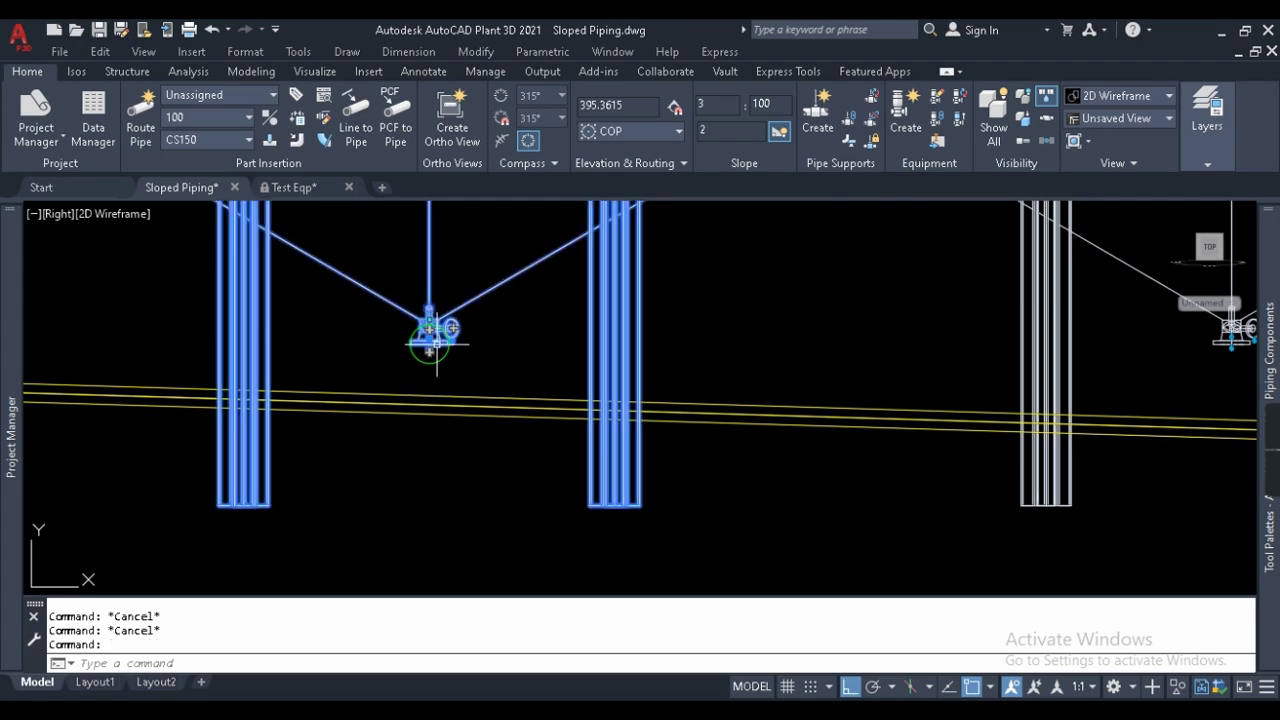
{"action": "scroll", "coordinate": [430, 345], "scroll_direction": "up", "scroll_amount": 2}
{"action": "left_click", "coordinate": [428, 352]}
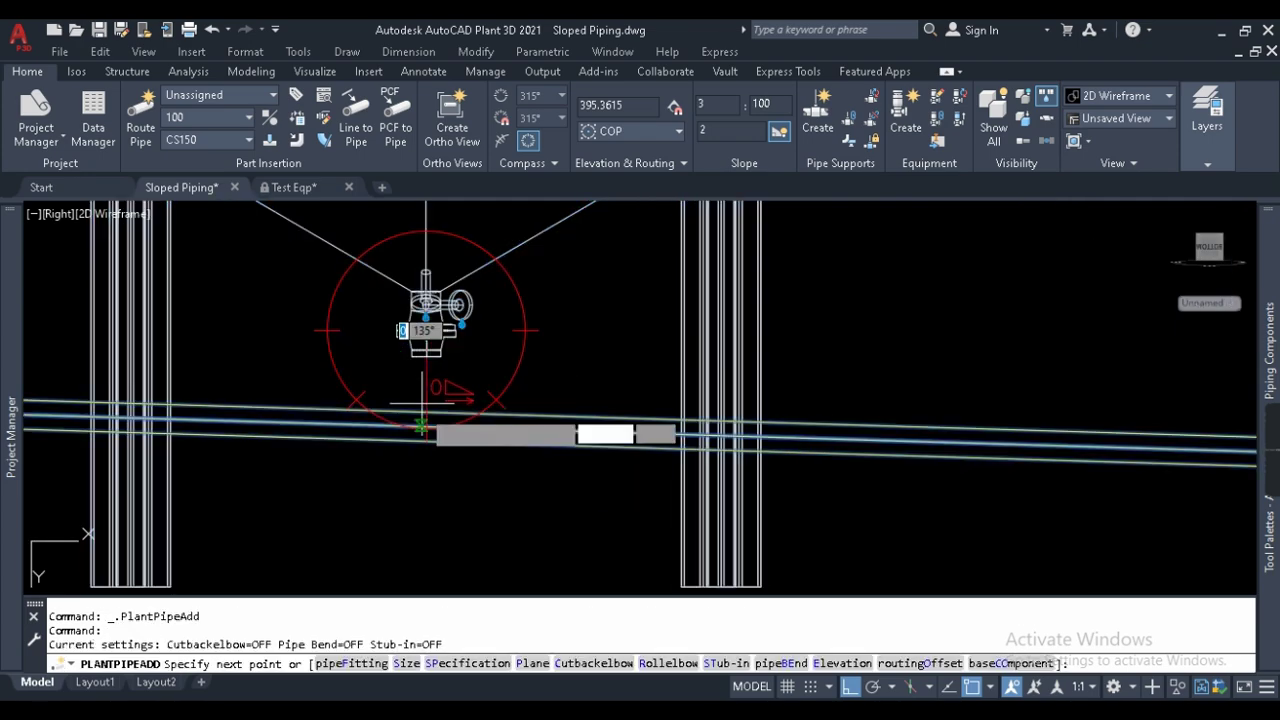
{"action": "left_click", "coordinate": [423, 427]}
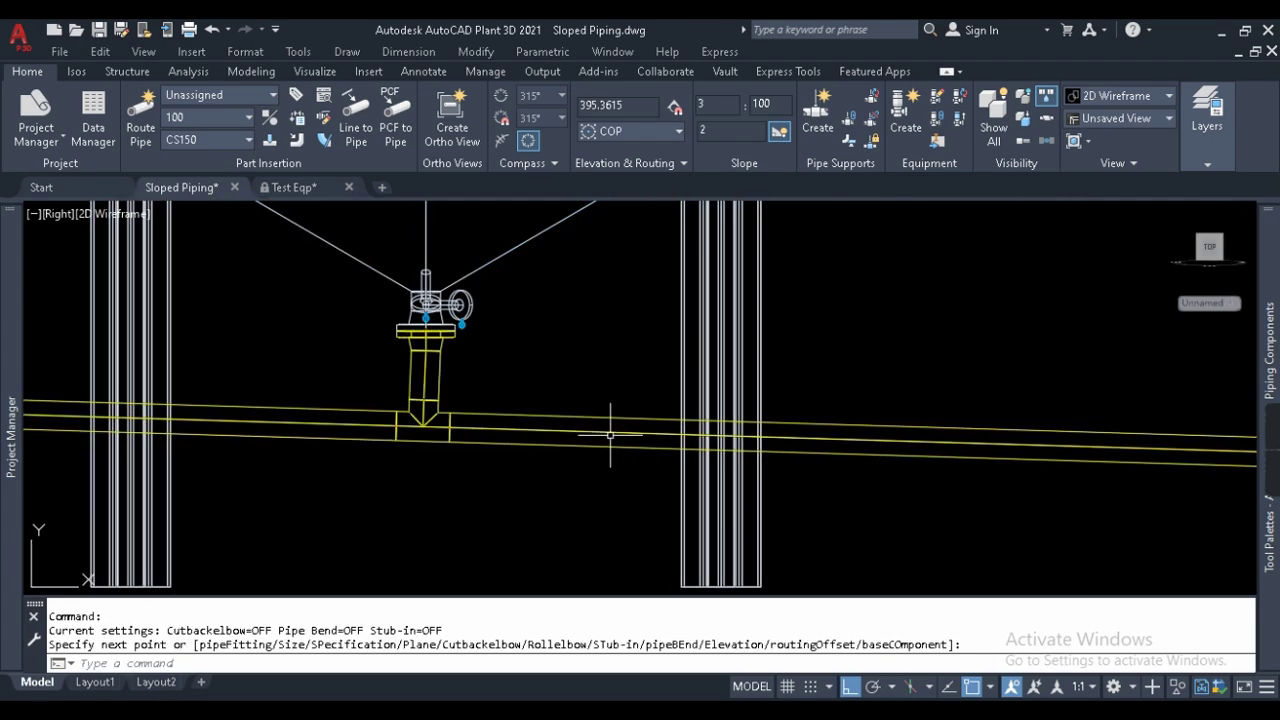
{"action": "scroll", "coordinate": [430, 440], "scroll_direction": "down", "scroll_amount": 2}
{"action": "scroll", "coordinate": [430, 440], "scroll_direction": "up", "scroll_amount": 4}
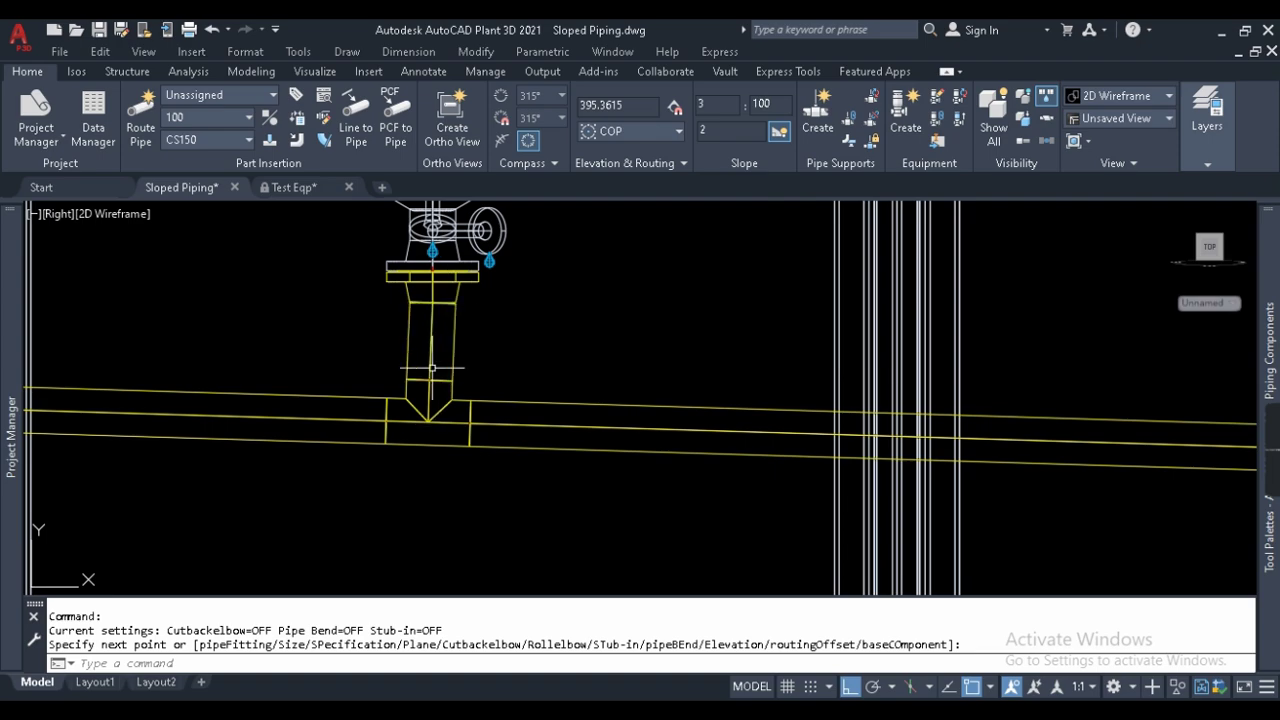
{"action": "scroll", "coordinate": [449, 310], "scroll_direction": "up", "scroll_amount": 3}
{"action": "scroll", "coordinate": [384, 368], "scroll_direction": "down", "scroll_amount": 1}
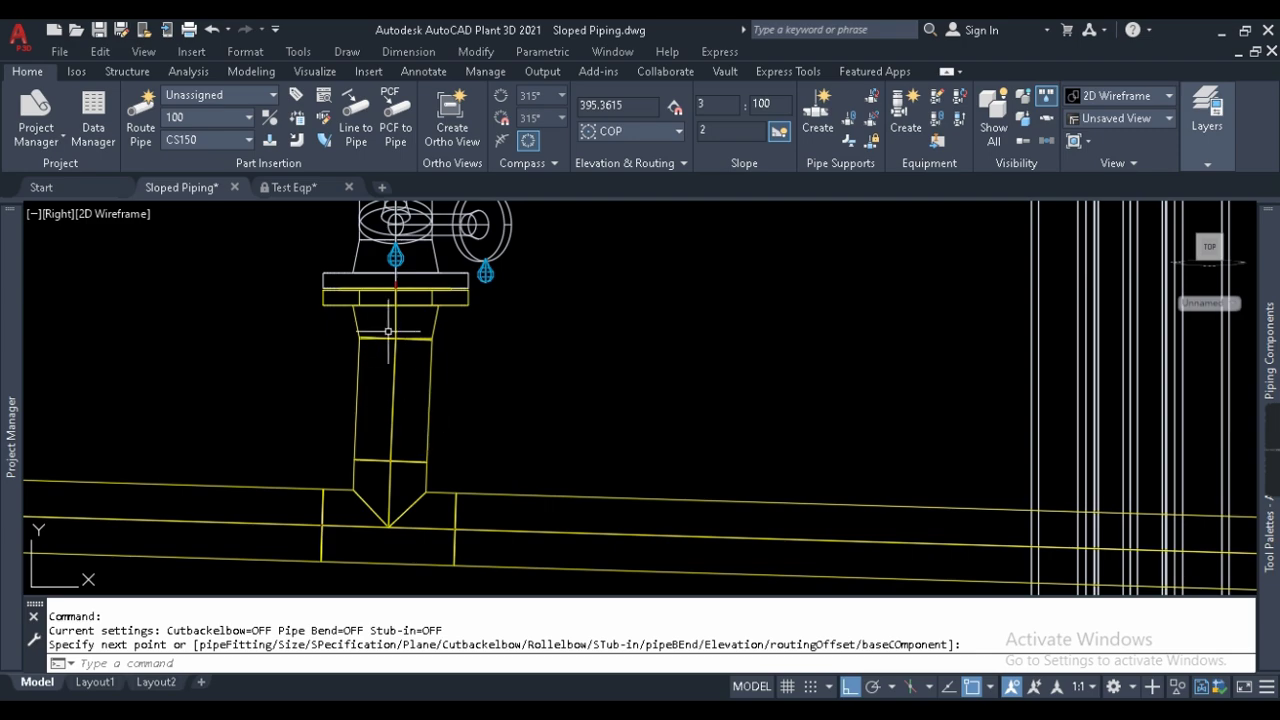
{"action": "scroll", "coordinate": [408, 383], "scroll_direction": "down", "scroll_amount": 4}
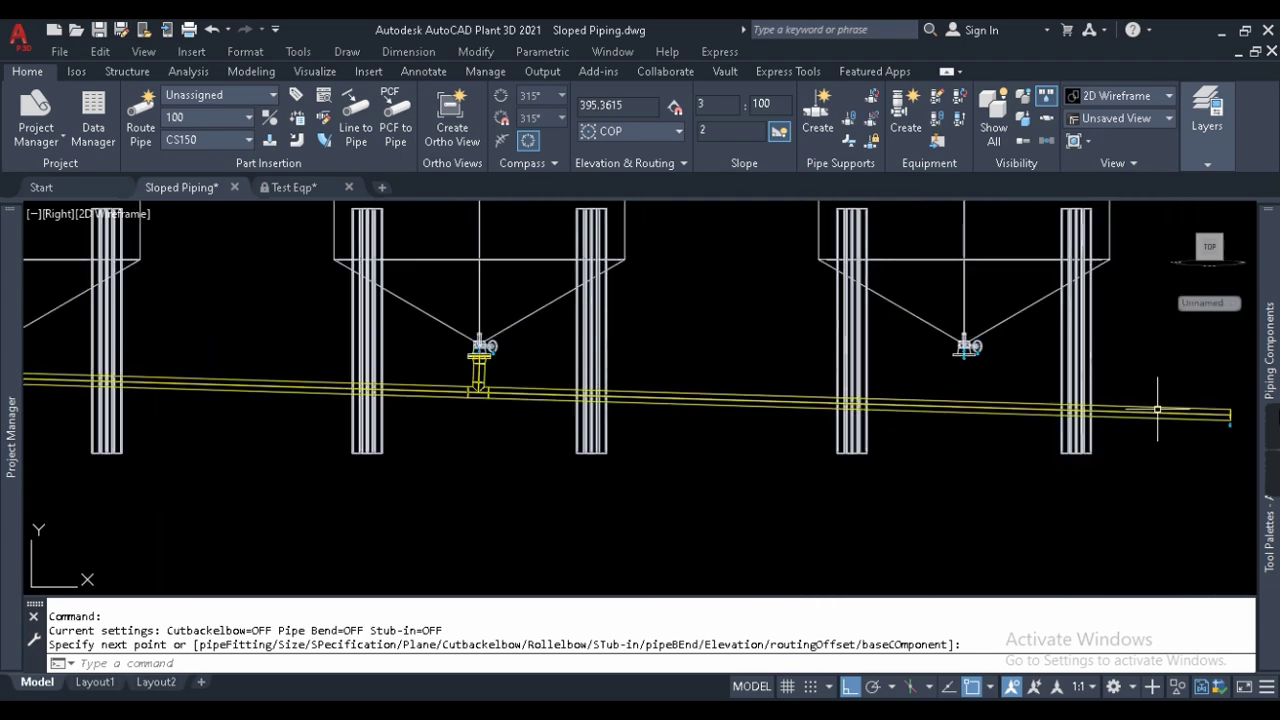
{"action": "mouse_move", "coordinate": [1268, 470]}
{"action": "scroll", "coordinate": [734, 366], "scroll_direction": "up", "scroll_amount": 4}
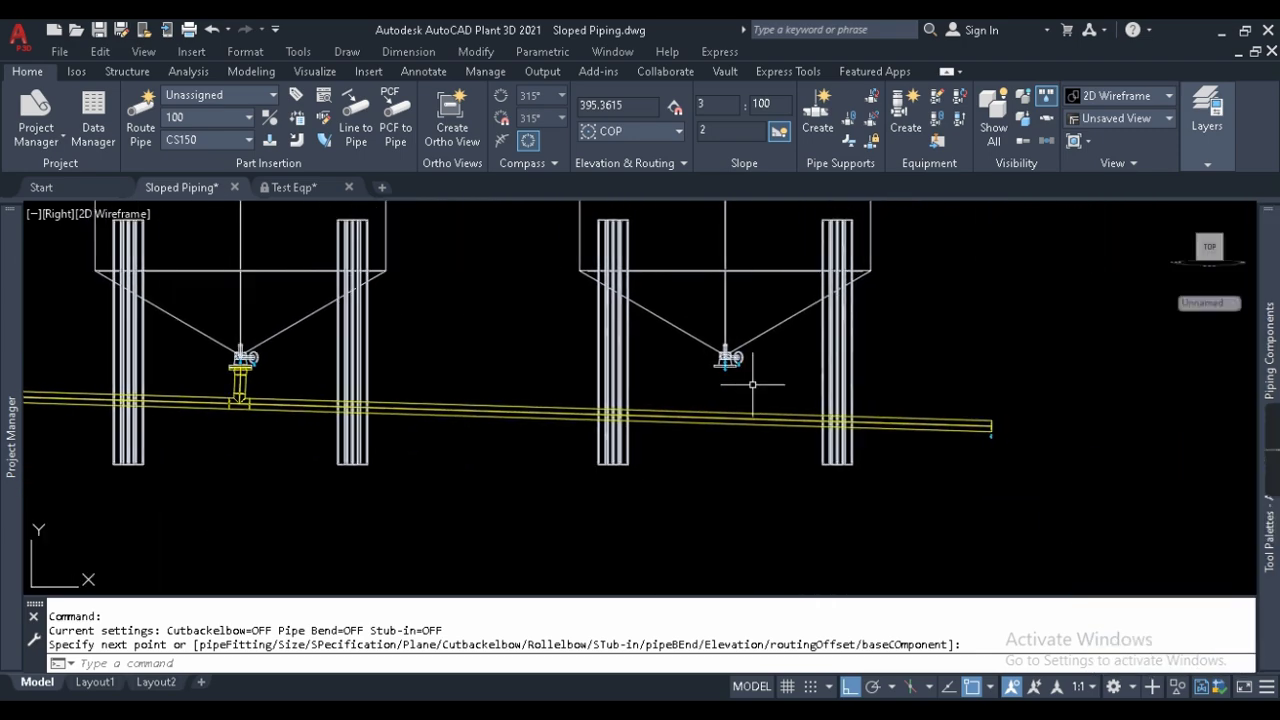
{"action": "key", "text": "Escape"}
Drop a branch from the right vessel's nozzle into the sloped header.
{"action": "left_click", "coordinate": [684, 359]}
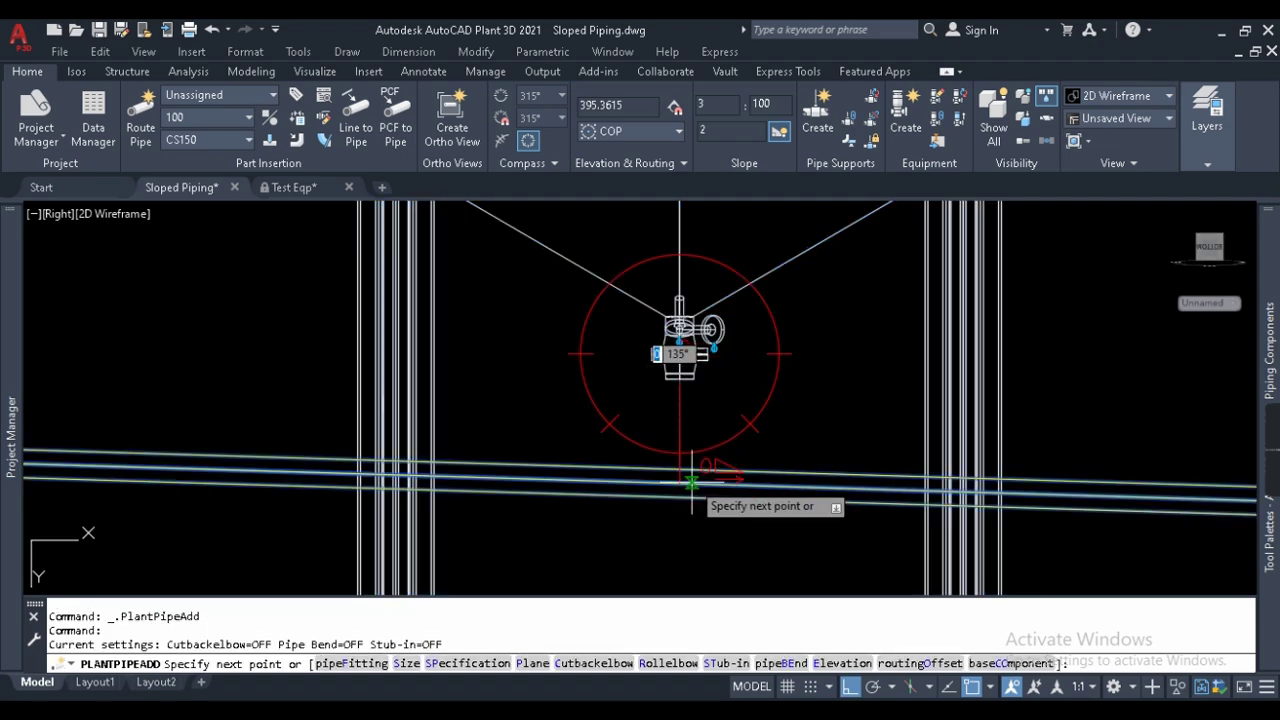
{"action": "left_click", "coordinate": [675, 483]}
{"action": "scroll", "coordinate": [855, 335], "scroll_direction": "down", "scroll_amount": 5}
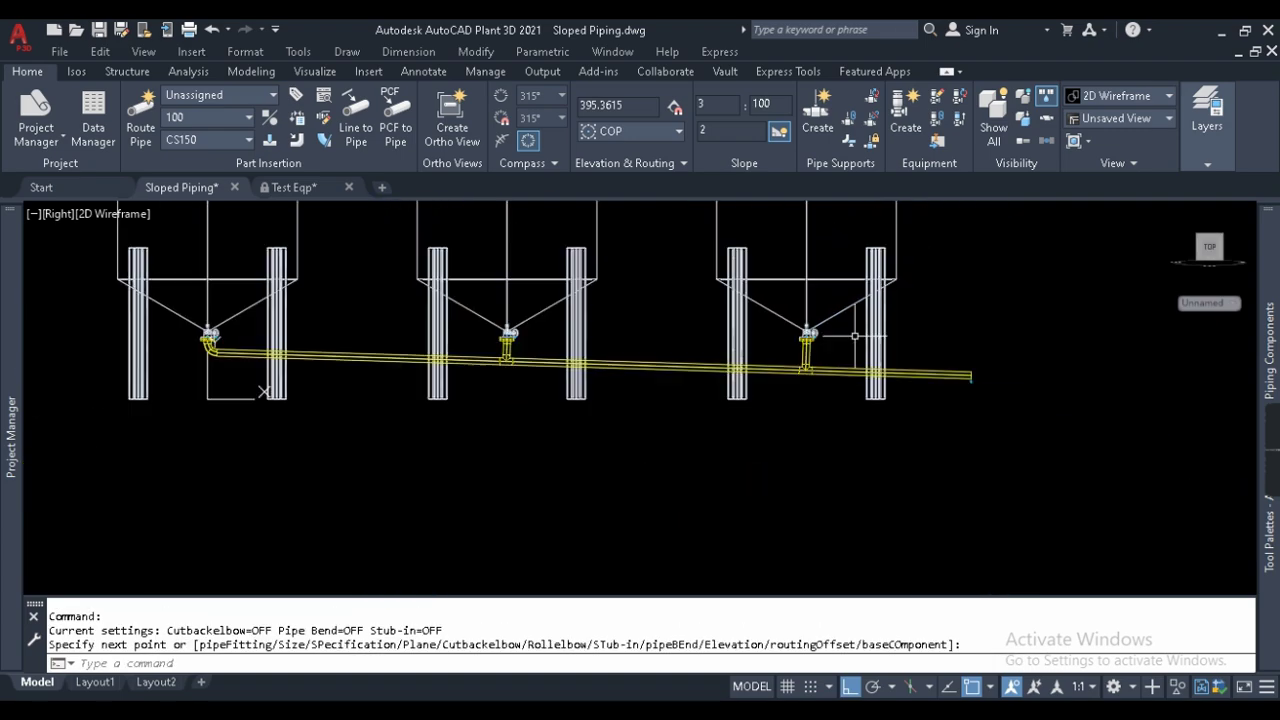
{"action": "scroll", "coordinate": [510, 348], "scroll_direction": "up", "scroll_amount": 5}
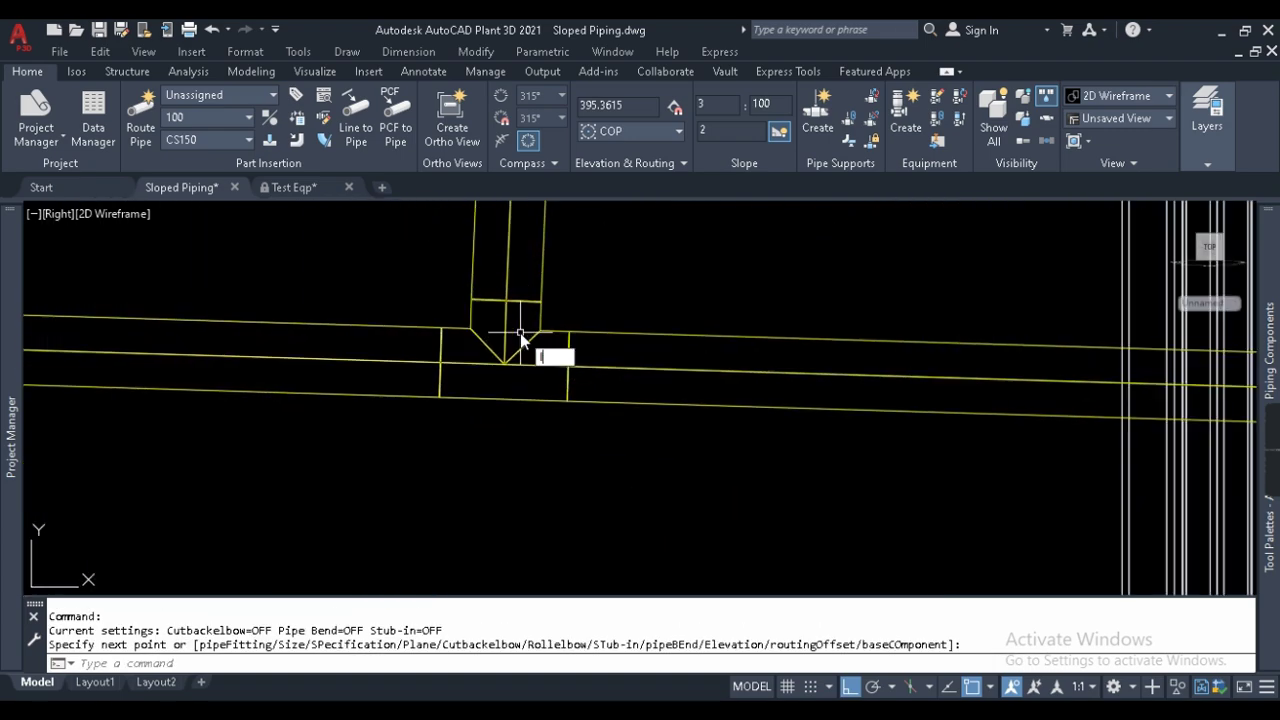
Draw a vertical reference line from the middle branch vertex to the flange centre.
{"action": "key", "text": "Escape"}
{"action": "type", "text": "l"}
{"action": "key", "text": "Return"}
{"action": "left_click", "coordinate": [505, 363]}
{"action": "scroll", "coordinate": [500, 360], "scroll_direction": "down", "scroll_amount": 2}
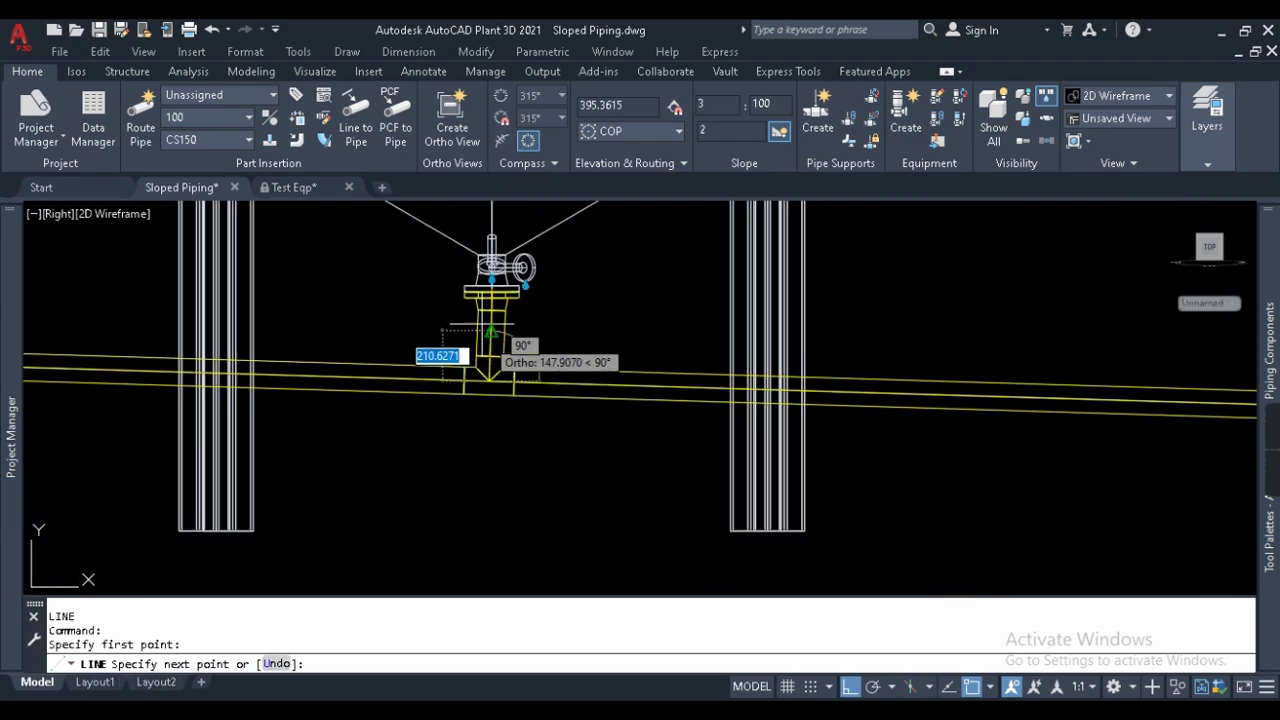
{"action": "scroll", "coordinate": [475, 300], "scroll_direction": "up", "scroll_amount": 4}
{"action": "left_click", "coordinate": [520, 286]}
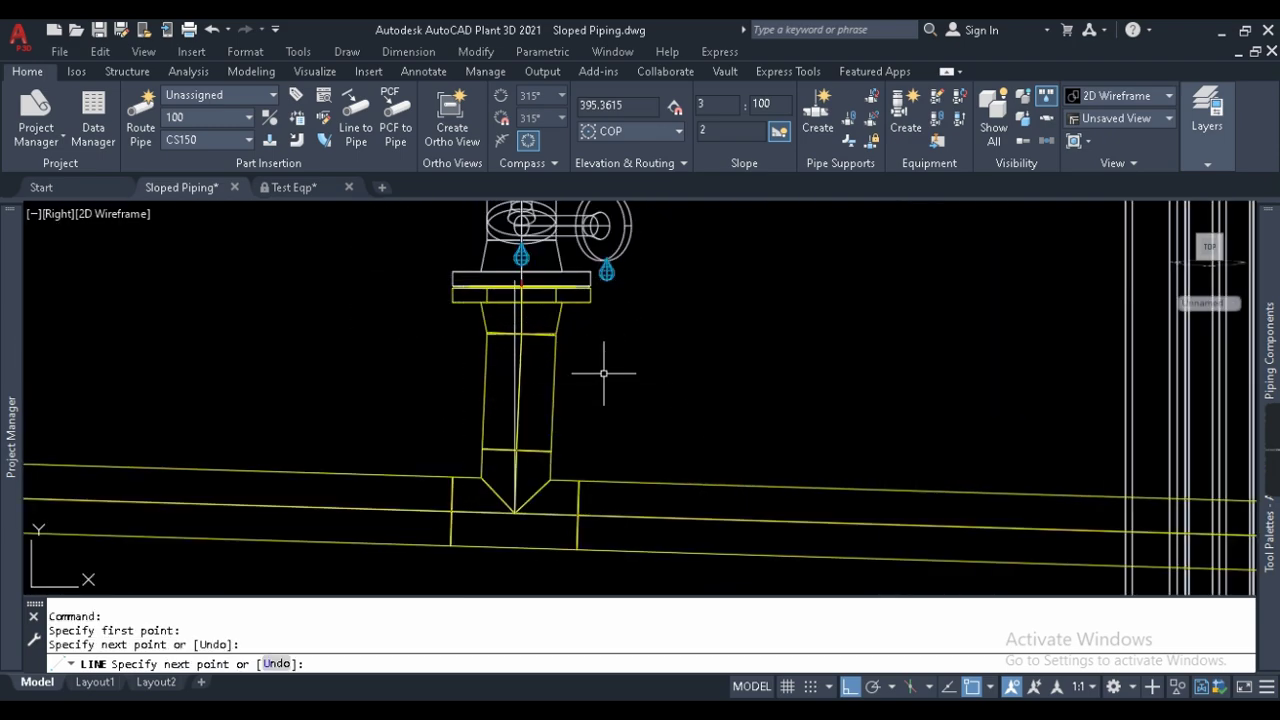
{"action": "key", "text": "Escape"}
{"action": "scroll", "coordinate": [520, 309], "scroll_direction": "up", "scroll_amount": 4}
{"action": "type", "text": "l"}
{"action": "key", "text": "Return"}
{"action": "left_click", "coordinate": [508, 330]}
{"action": "scroll", "coordinate": [519, 375], "scroll_direction": "down", "scroll_amount": 4}
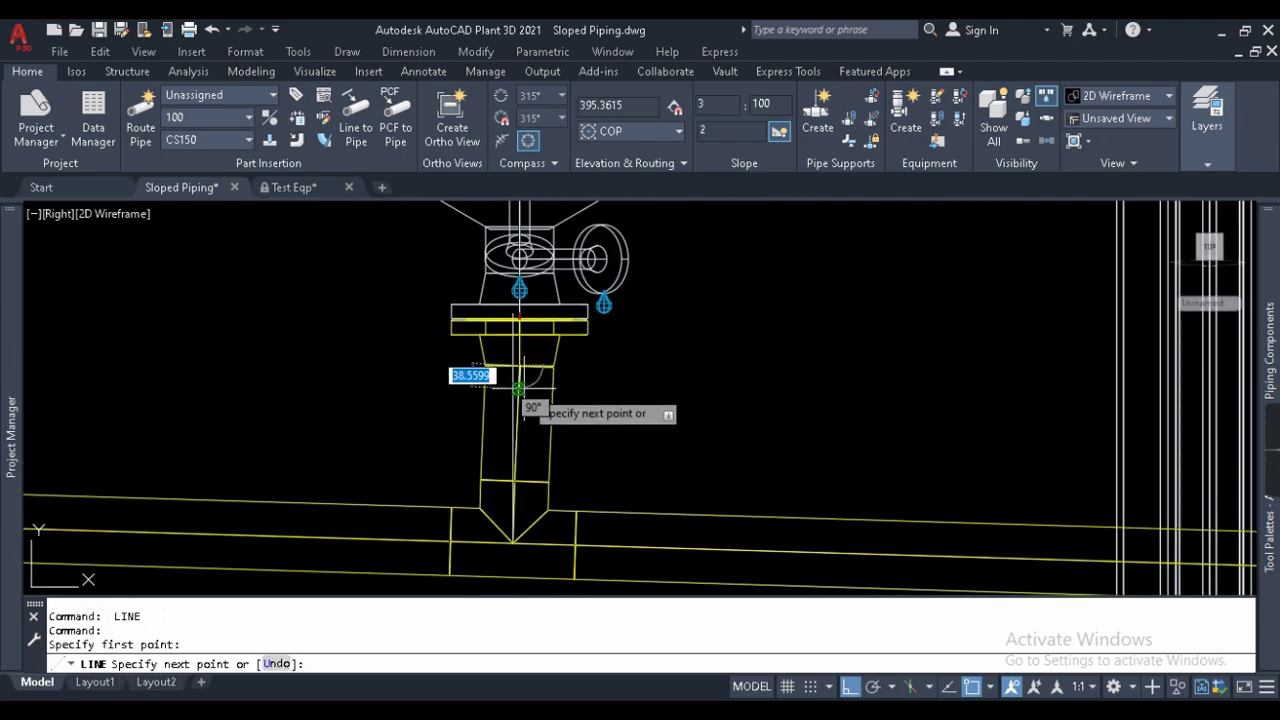
{"action": "scroll", "coordinate": [510, 480], "scroll_direction": "up", "scroll_amount": 5}
{"action": "key", "text": "Escape"}
{"action": "key", "text": "Escape"}
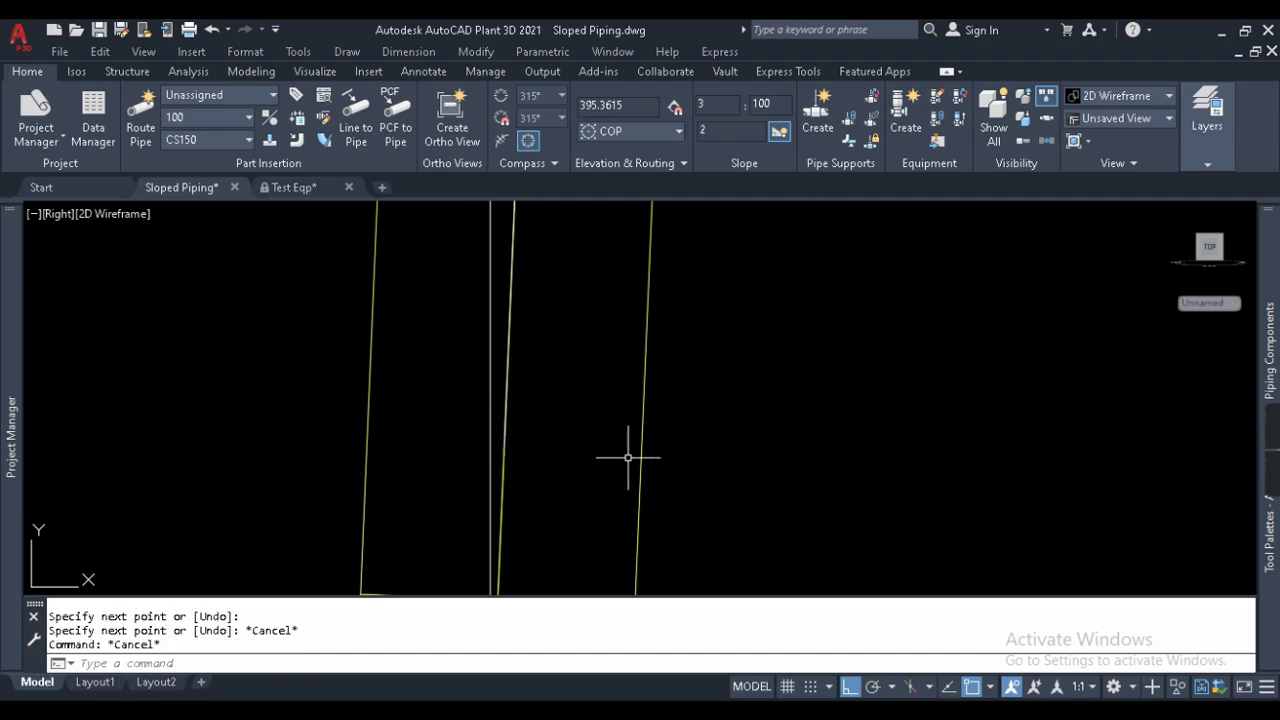
Measure the angle between the sloped line and the reference line with DAN (about 2°).
{"action": "key", "text": "Return"}
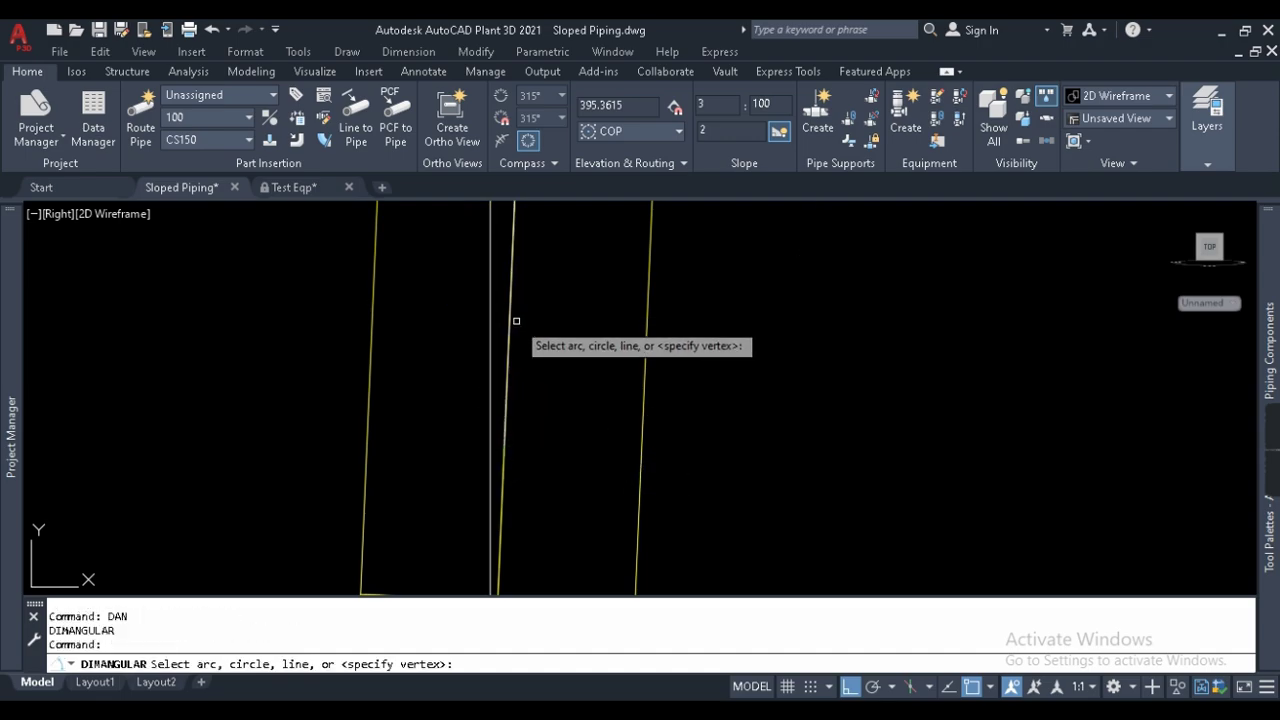
{"action": "left_click", "coordinate": [508, 318]}
{"action": "left_click", "coordinate": [579, 391]}
{"action": "left_click", "coordinate": [493, 320]}
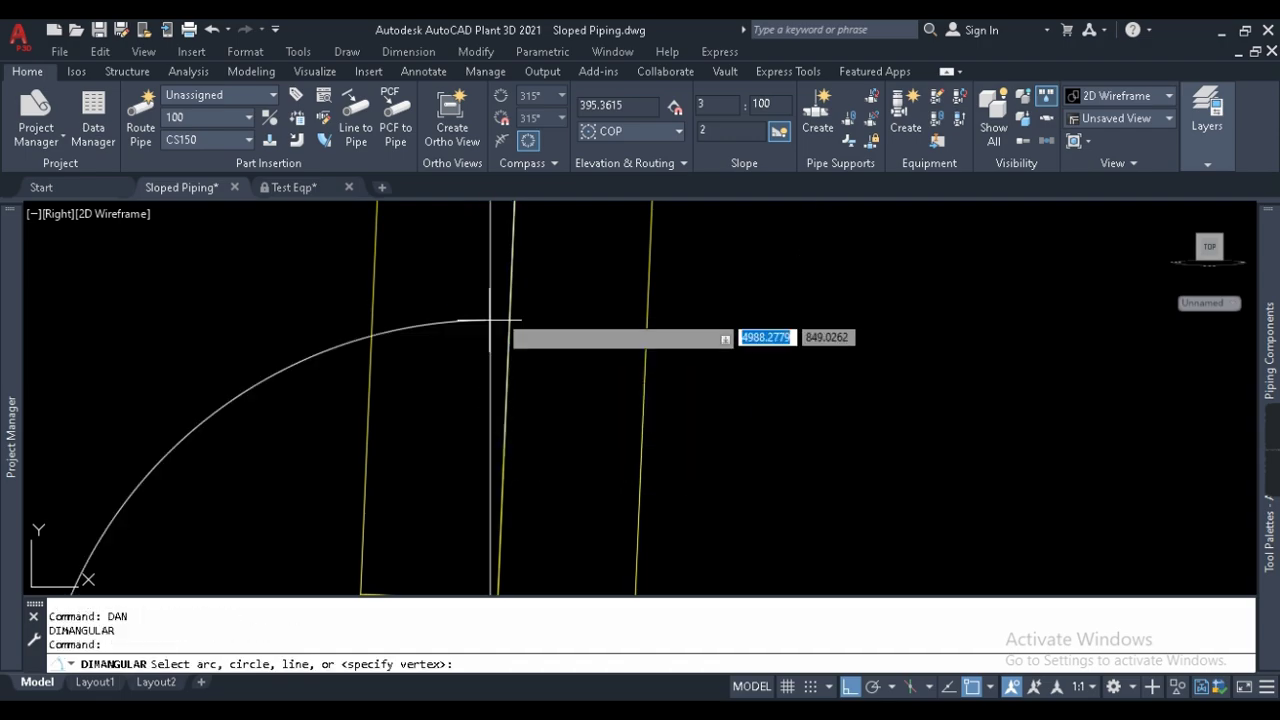
{"action": "scroll", "coordinate": [471, 312], "scroll_direction": "up", "scroll_amount": 4}
{"action": "scroll", "coordinate": [471, 312], "scroll_direction": "down", "scroll_amount": 10}
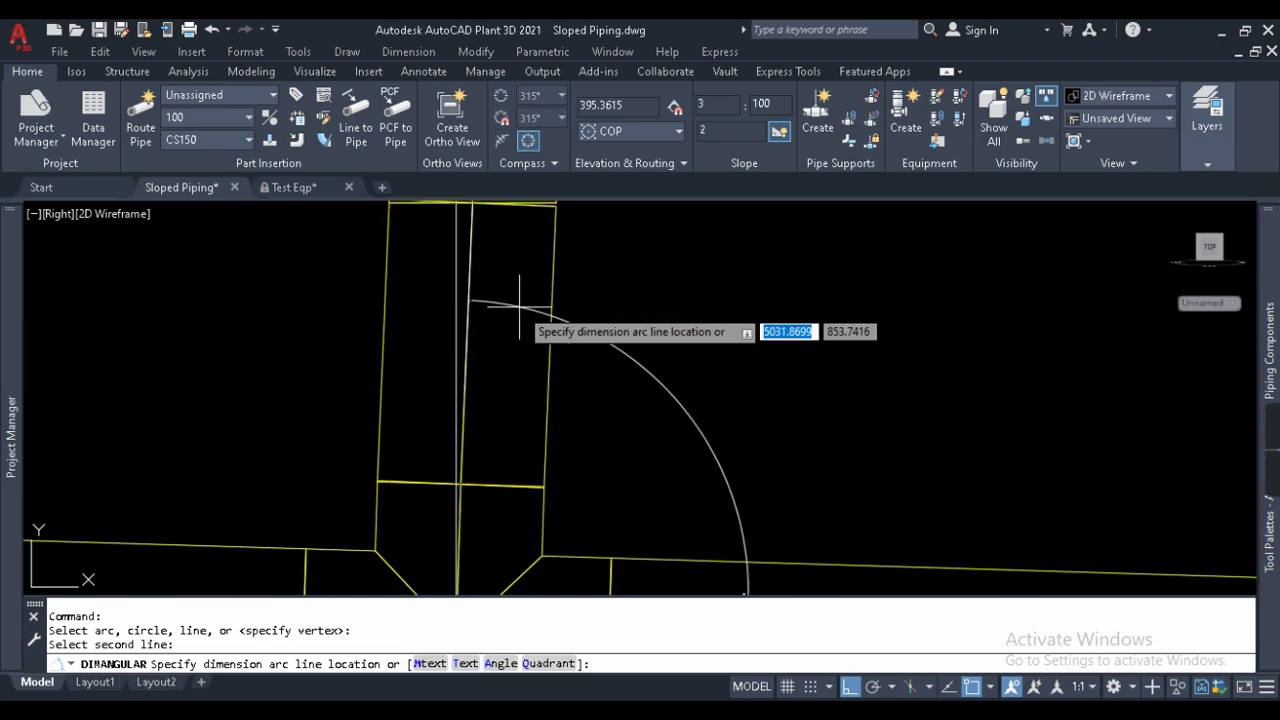
{"action": "key", "text": "Escape"}
{"action": "key", "text": "Escape"}
{"action": "key", "text": "Escape"}
Zoom in and out around the sloped header, cancelling an accidental selection window.
{"action": "scroll", "coordinate": [590, 400], "scroll_direction": "up", "scroll_amount": 3}
{"action": "scroll", "coordinate": [630, 390], "scroll_direction": "down", "scroll_amount": 6}
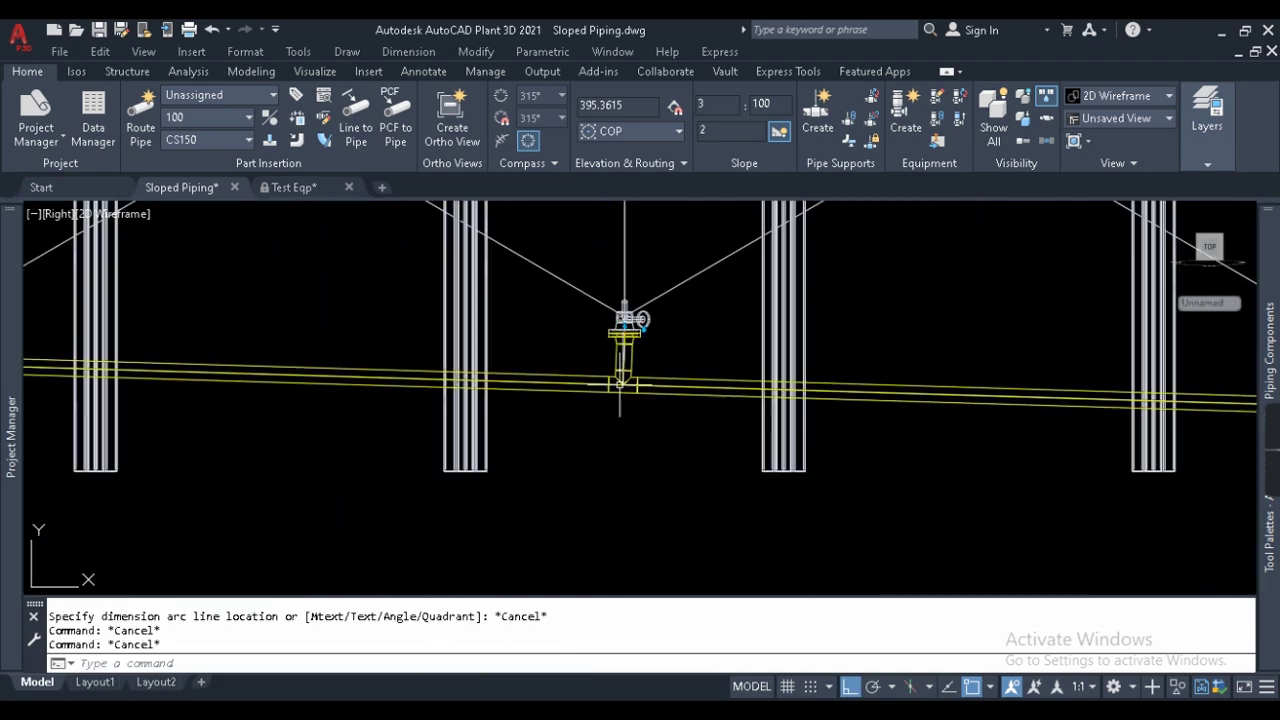
{"action": "scroll", "coordinate": [636, 373], "scroll_direction": "up", "scroll_amount": 5}
{"action": "scroll", "coordinate": [670, 347], "scroll_direction": "down", "scroll_amount": 2}
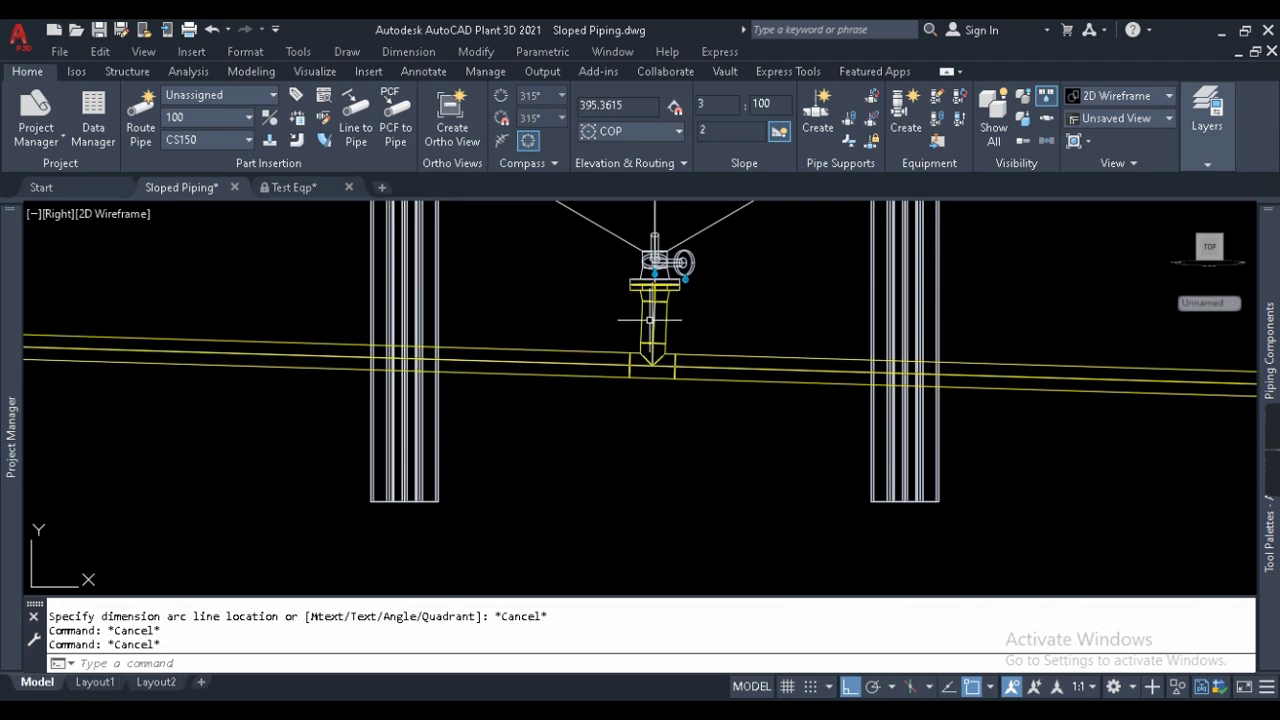
{"action": "scroll", "coordinate": [639, 389], "scroll_direction": "down", "scroll_amount": 4}
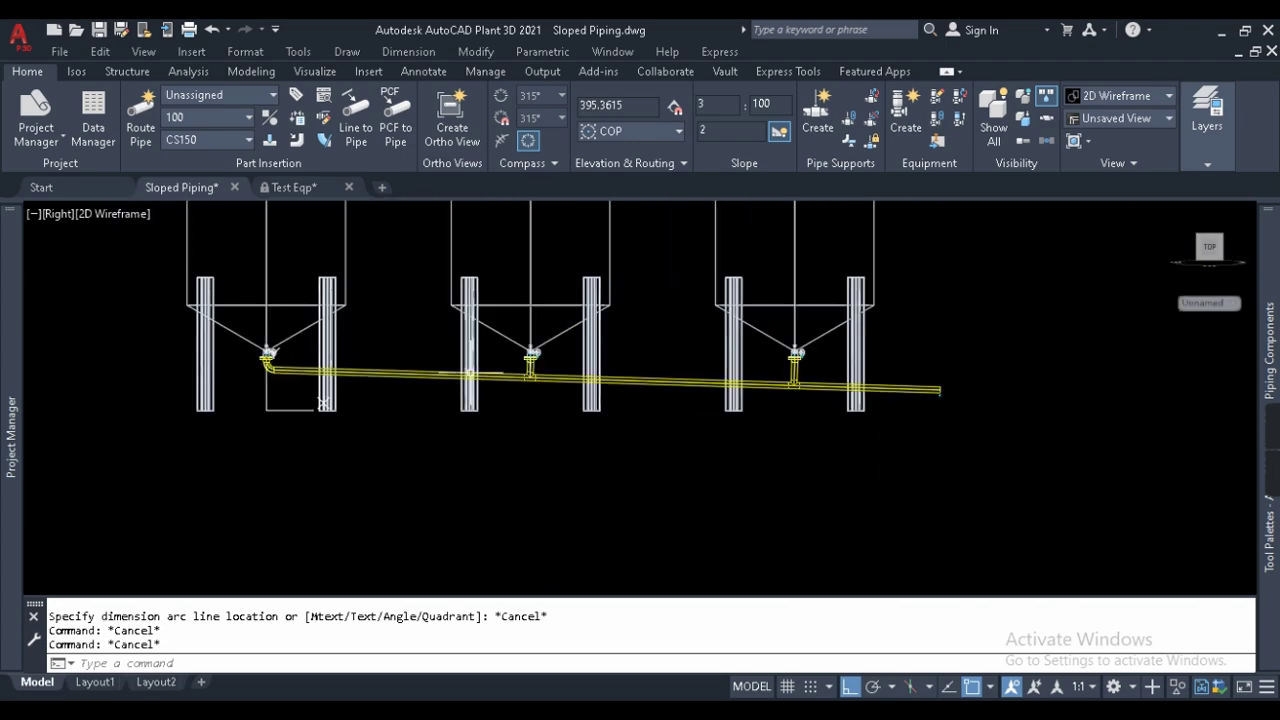
{"action": "scroll", "coordinate": [536, 377], "scroll_direction": "up", "scroll_amount": 6}
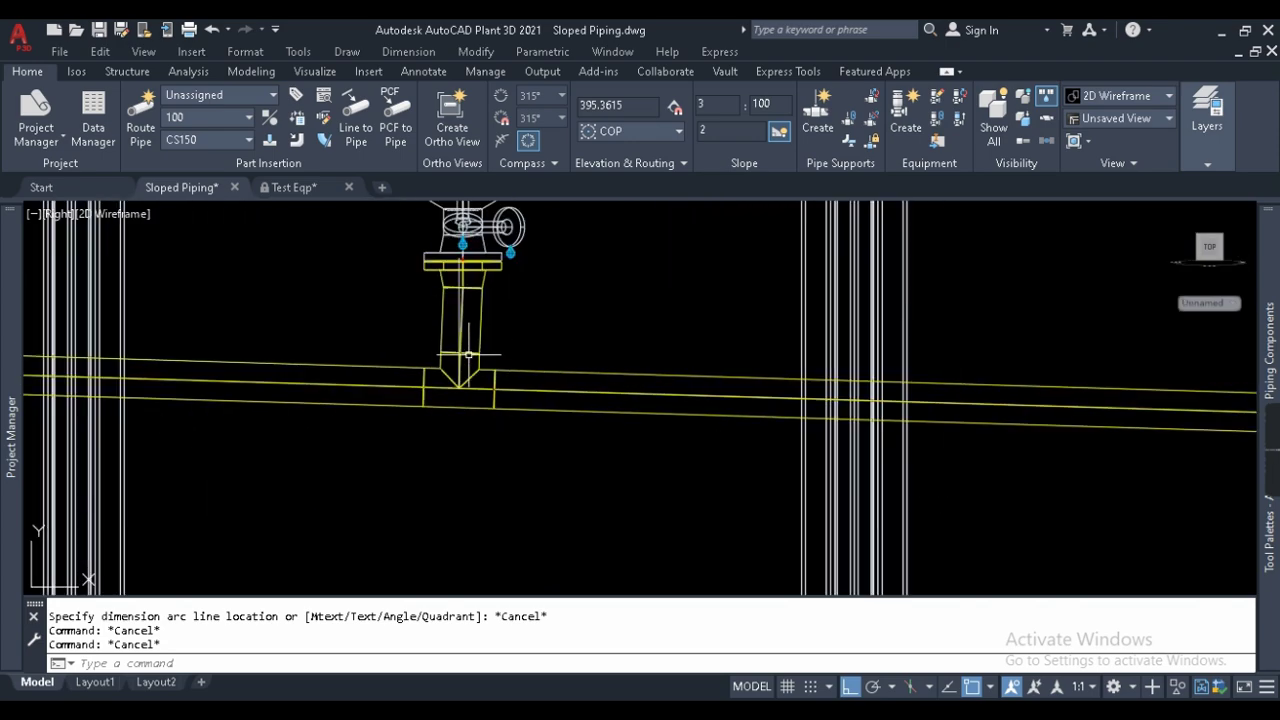
{"action": "scroll", "coordinate": [571, 357], "scroll_direction": "up", "scroll_amount": 5}
{"action": "scroll", "coordinate": [560, 355], "scroll_direction": "down", "scroll_amount": 4}
{"action": "scroll", "coordinate": [541, 354], "scroll_direction": "up", "scroll_amount": 2}
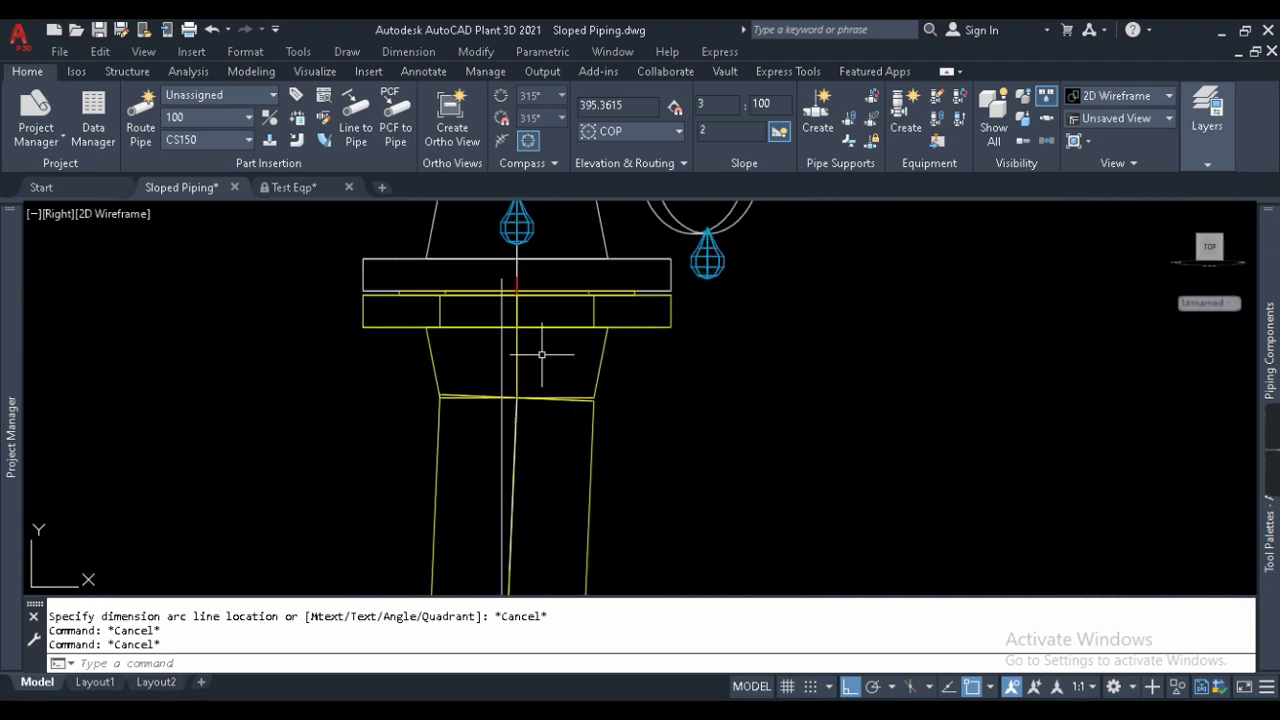
{"action": "scroll", "coordinate": [489, 275], "scroll_direction": "down", "scroll_amount": 4}
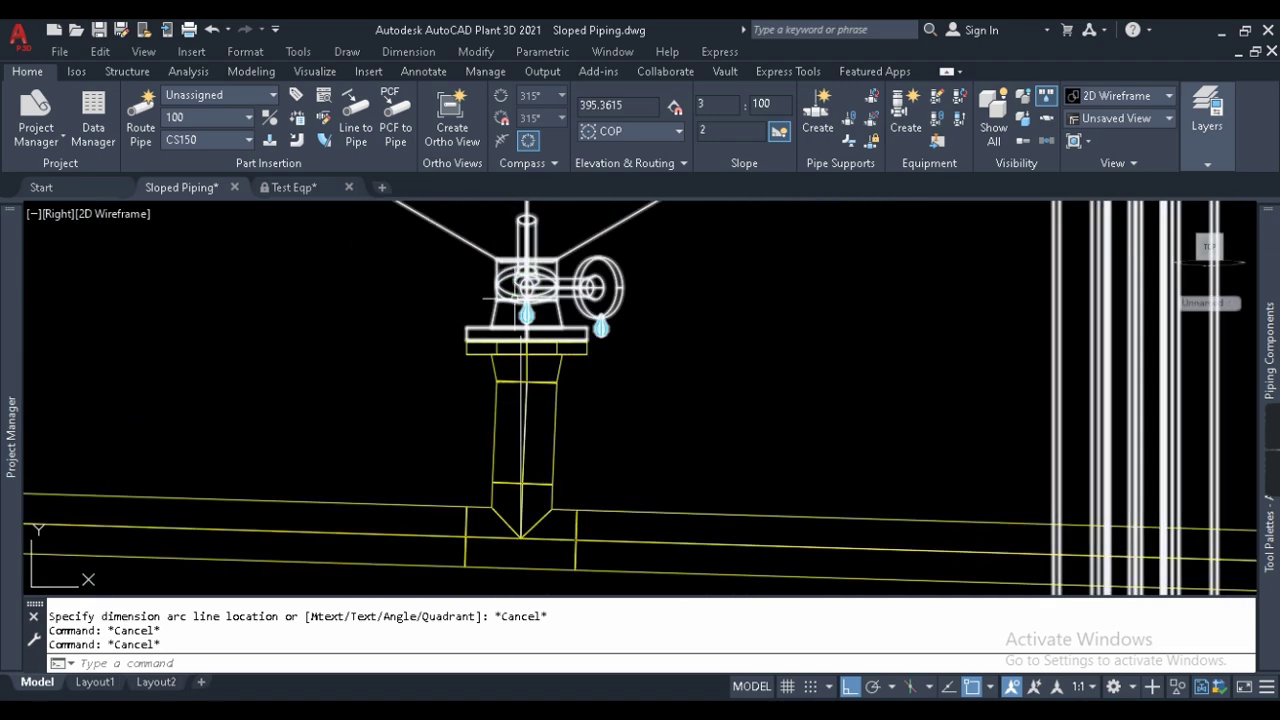
{"action": "scroll", "coordinate": [525, 410], "scroll_direction": "up", "scroll_amount": 3}
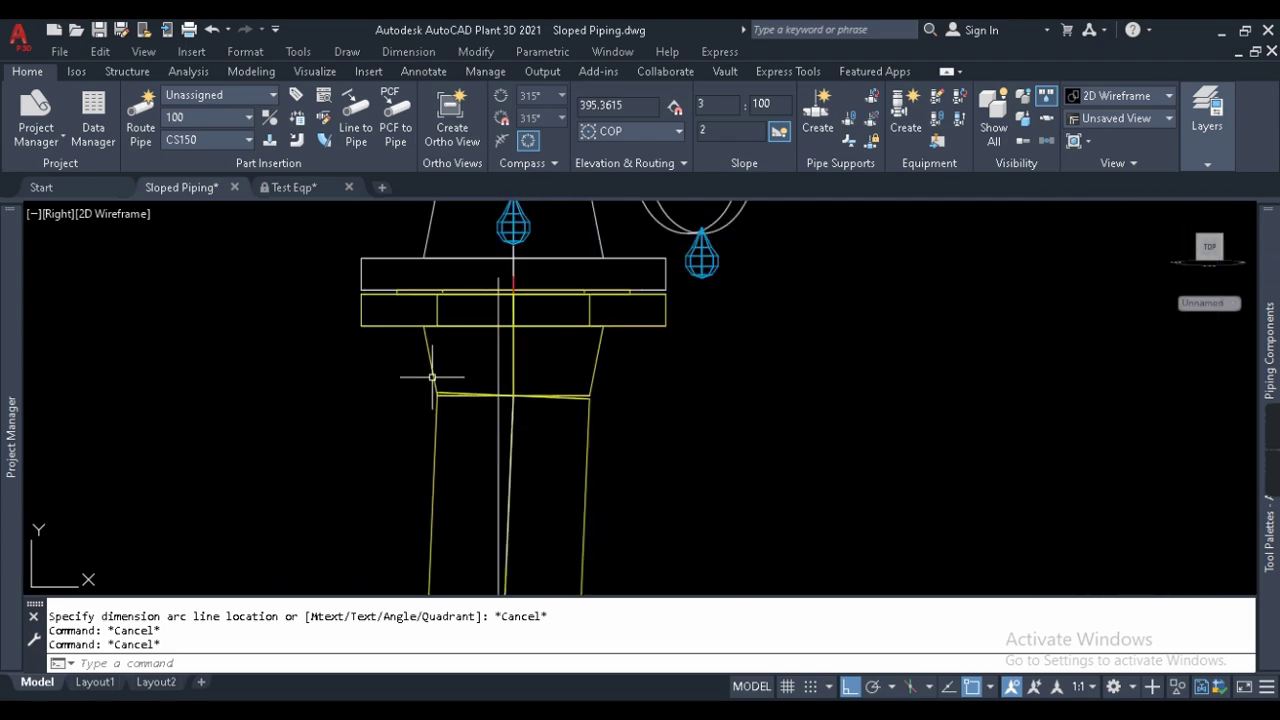
{"action": "scroll", "coordinate": [445, 390], "scroll_direction": "up", "scroll_amount": 2}
{"action": "scroll", "coordinate": [620, 385], "scroll_direction": "down", "scroll_amount": 6}
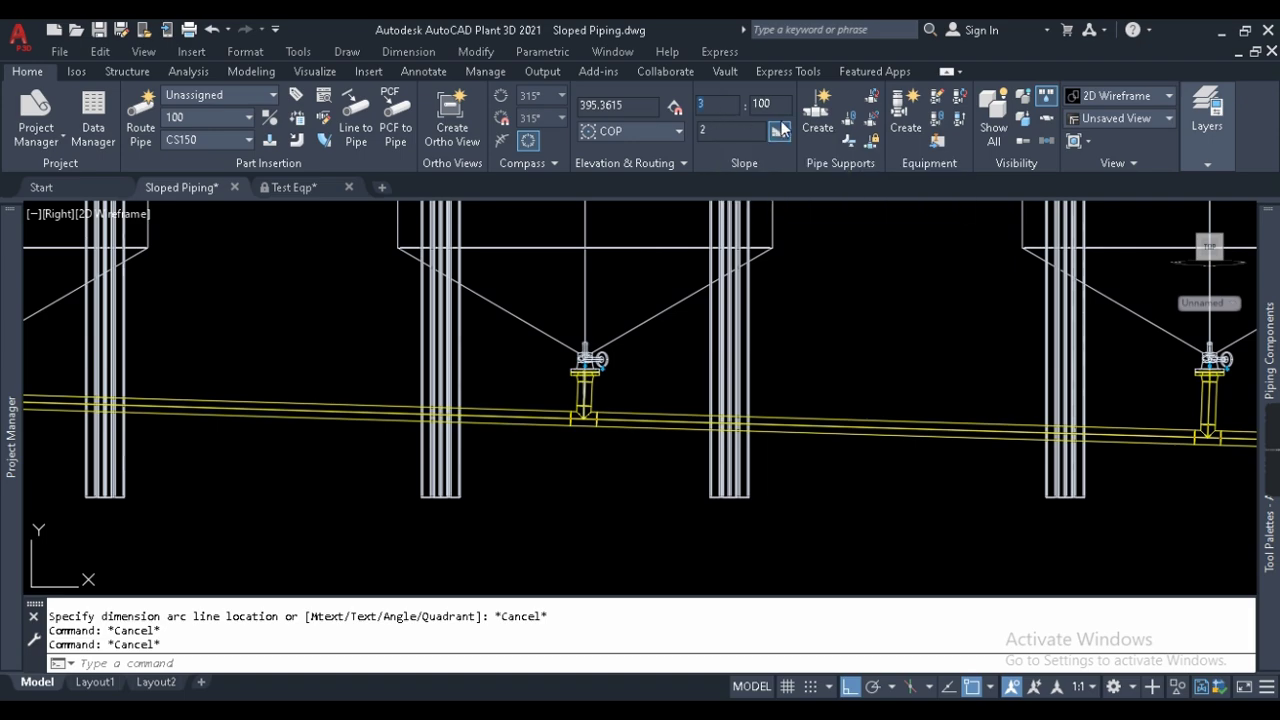
{"action": "left_click", "coordinate": [666, 382]}
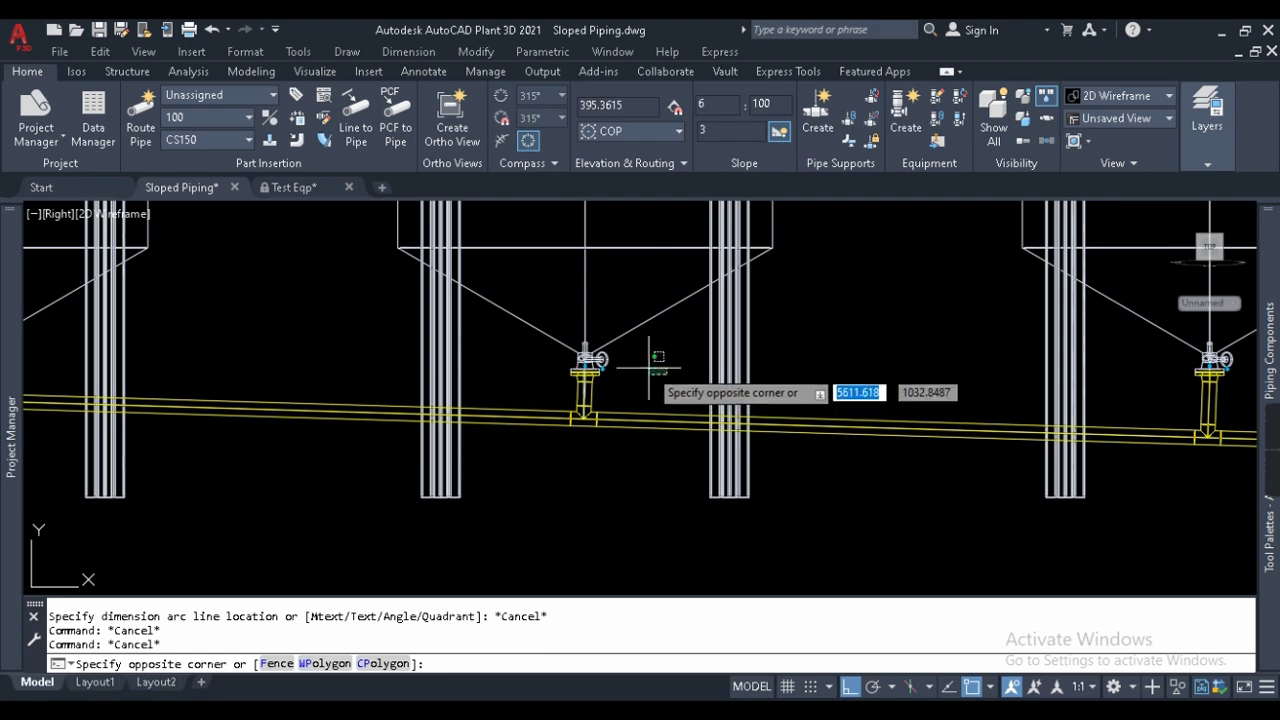
{"action": "key", "text": "Escape"}
{"action": "key", "text": "Escape"}
Select the header pipe between the middle and right supports and bring up its context menu.
{"action": "scroll", "coordinate": [657, 349], "scroll_direction": "down", "scroll_amount": 3}
{"action": "scroll", "coordinate": [617, 382], "scroll_direction": "up", "scroll_amount": 2}
{"action": "scroll", "coordinate": [617, 382], "scroll_direction": "up", "scroll_amount": 2}
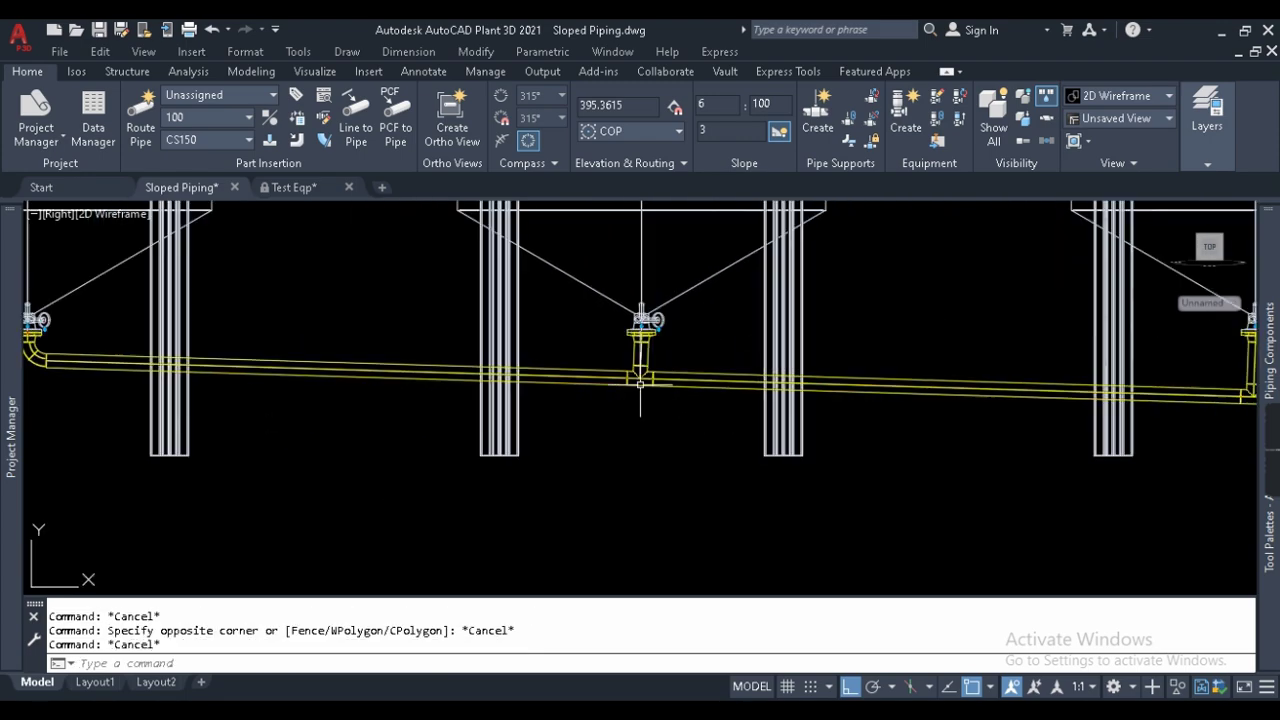
{"action": "scroll", "coordinate": [640, 385], "scroll_direction": "down", "scroll_amount": 2}
{"action": "left_click", "coordinate": [989, 391]}
{"action": "right_click", "coordinate": [989, 391]}
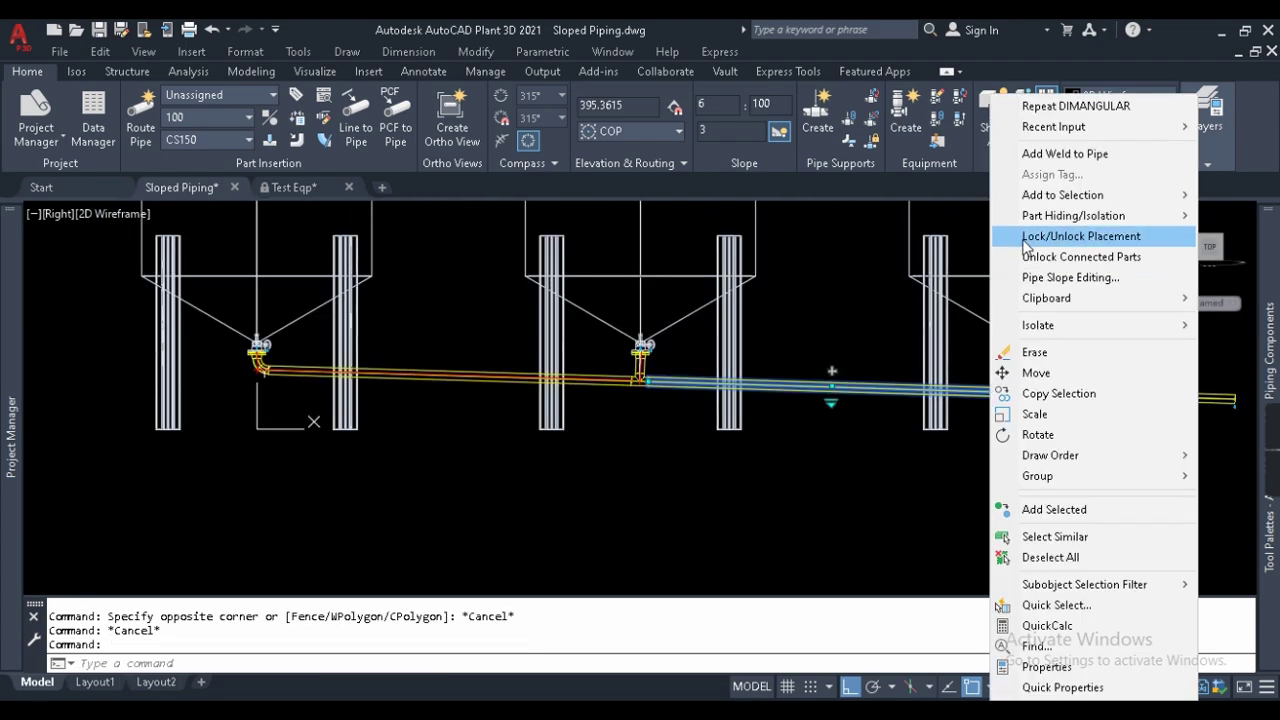
Add all connected parts to the selection, drop the columns and supports, and delete the header run.
{"action": "mouse_move", "coordinate": [1050, 199]}
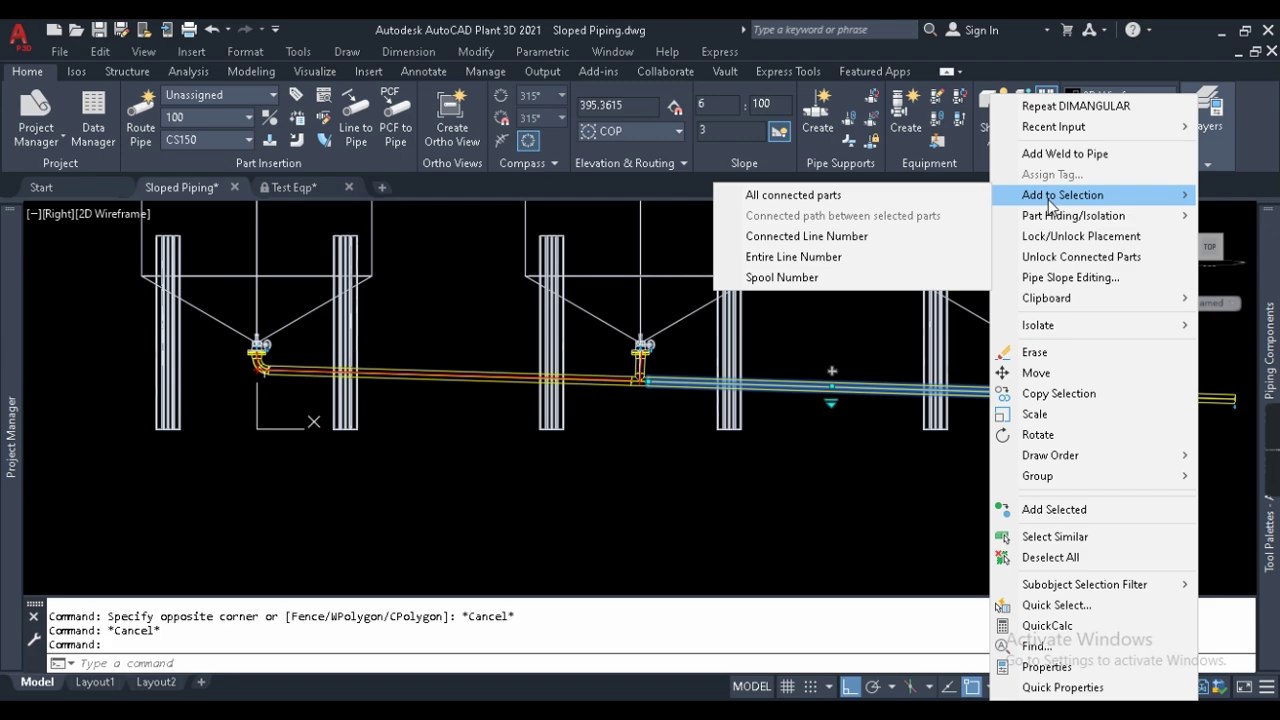
{"action": "left_click", "coordinate": [866, 198]}
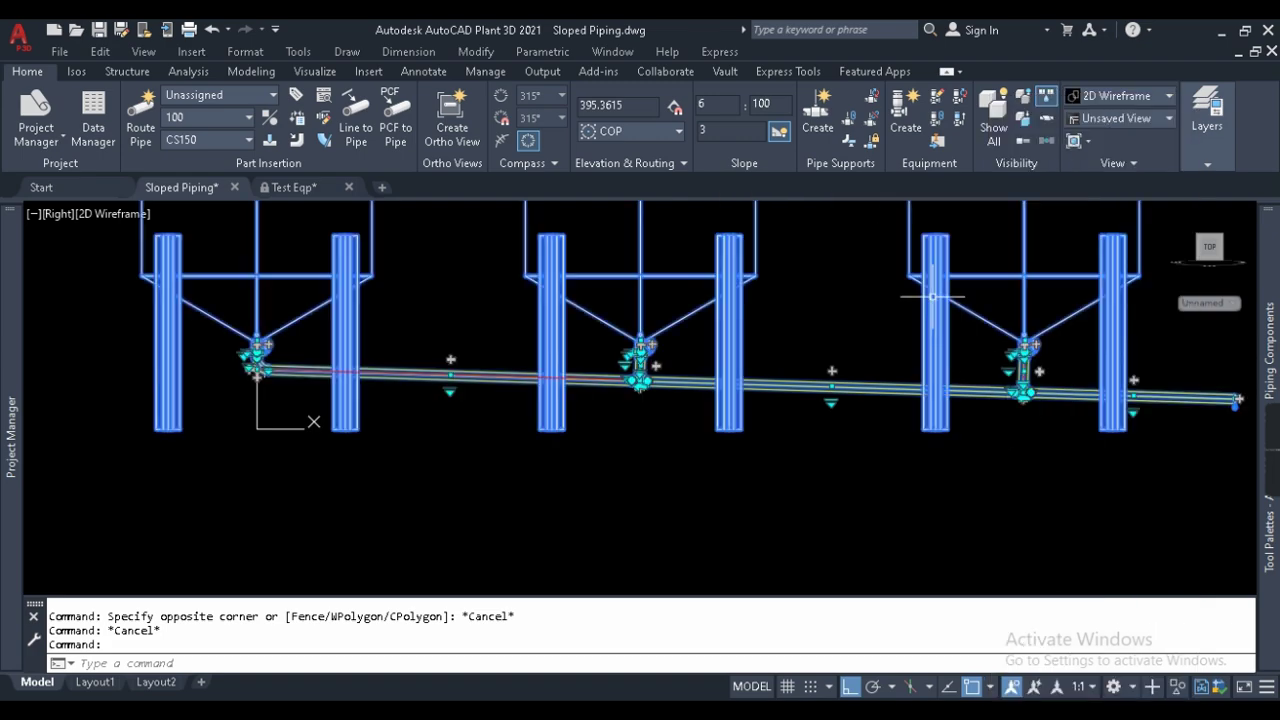
{"action": "left_click", "coordinate": [1150, 315], "text": "shift"}
{"action": "left_click", "coordinate": [186, 272], "text": "shift"}
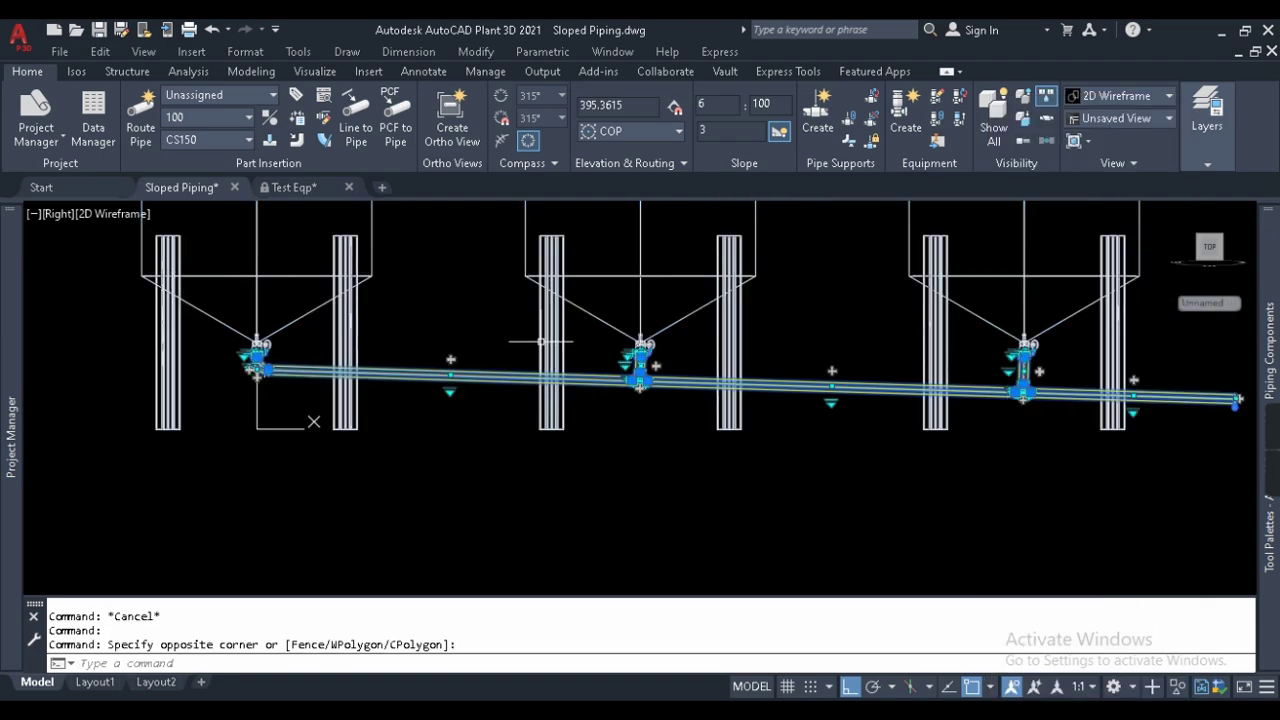
{"action": "key", "text": "Delete"}
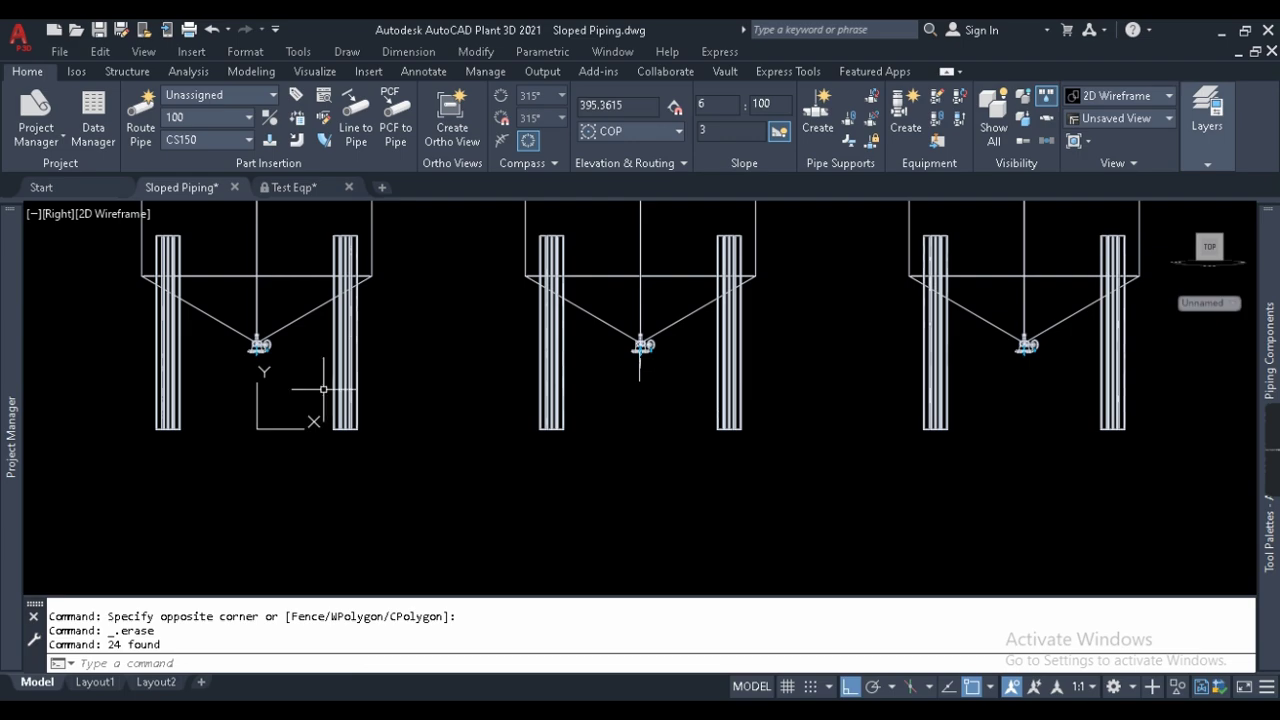
Window-select the vertical pipe under the middle vessel and delete it.
{"action": "scroll", "coordinate": [709, 381], "scroll_direction": "up", "scroll_amount": 5}
{"action": "left_click", "coordinate": [545, 335]}
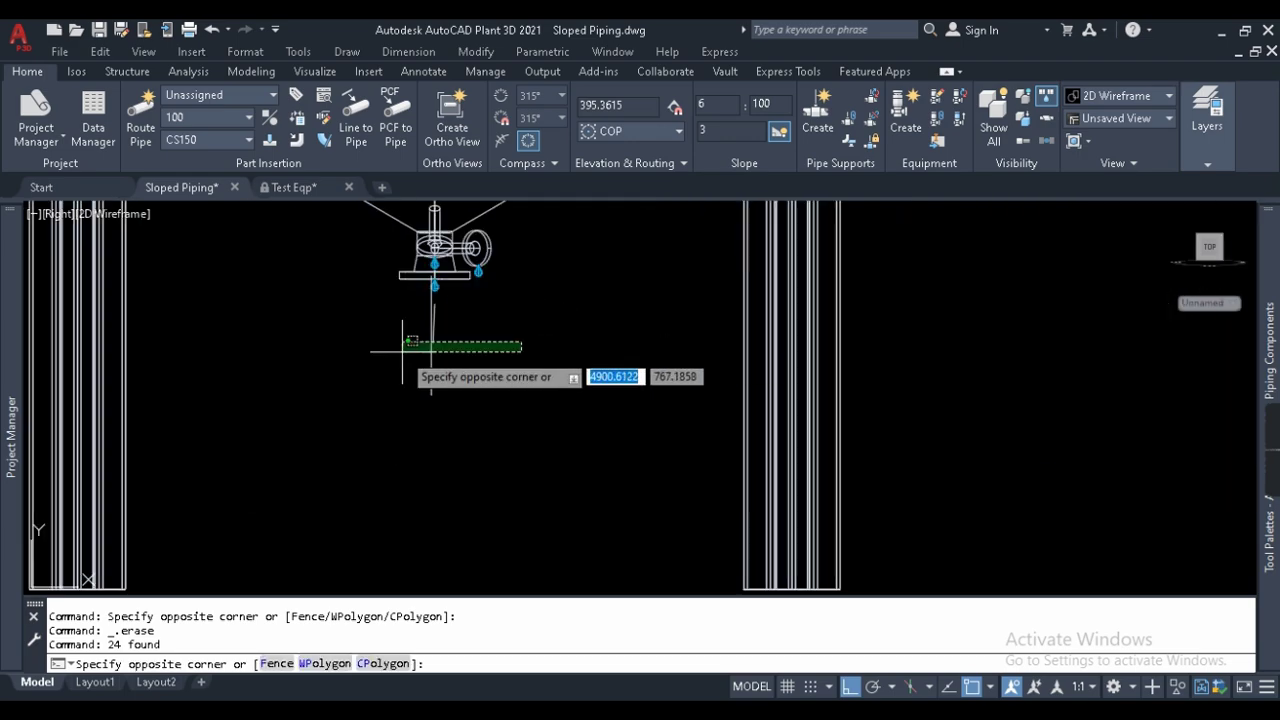
{"action": "left_click", "coordinate": [368, 290]}
{"action": "key", "text": "Delete"}
{"action": "scroll", "coordinate": [778, 425], "scroll_direction": "down", "scroll_amount": 5}
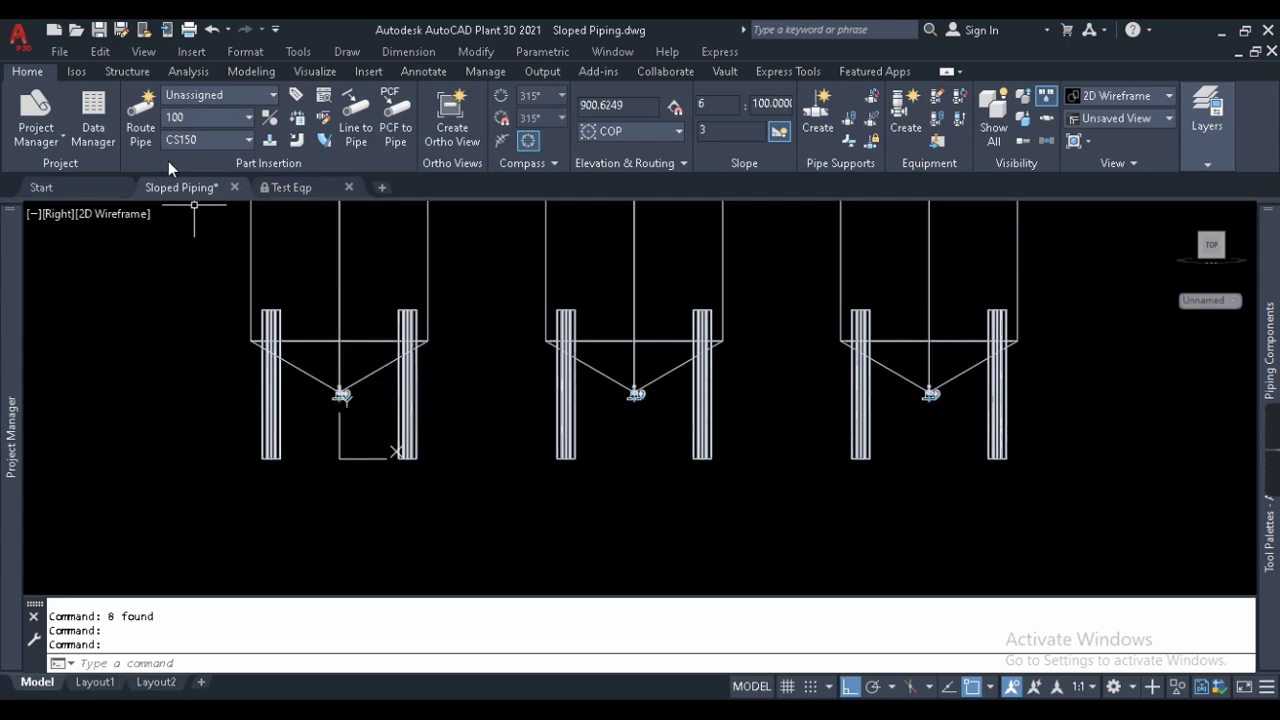
Route a new sloped pipe out from the left vessel's nozzle.
{"action": "left_click", "coordinate": [140, 118]}
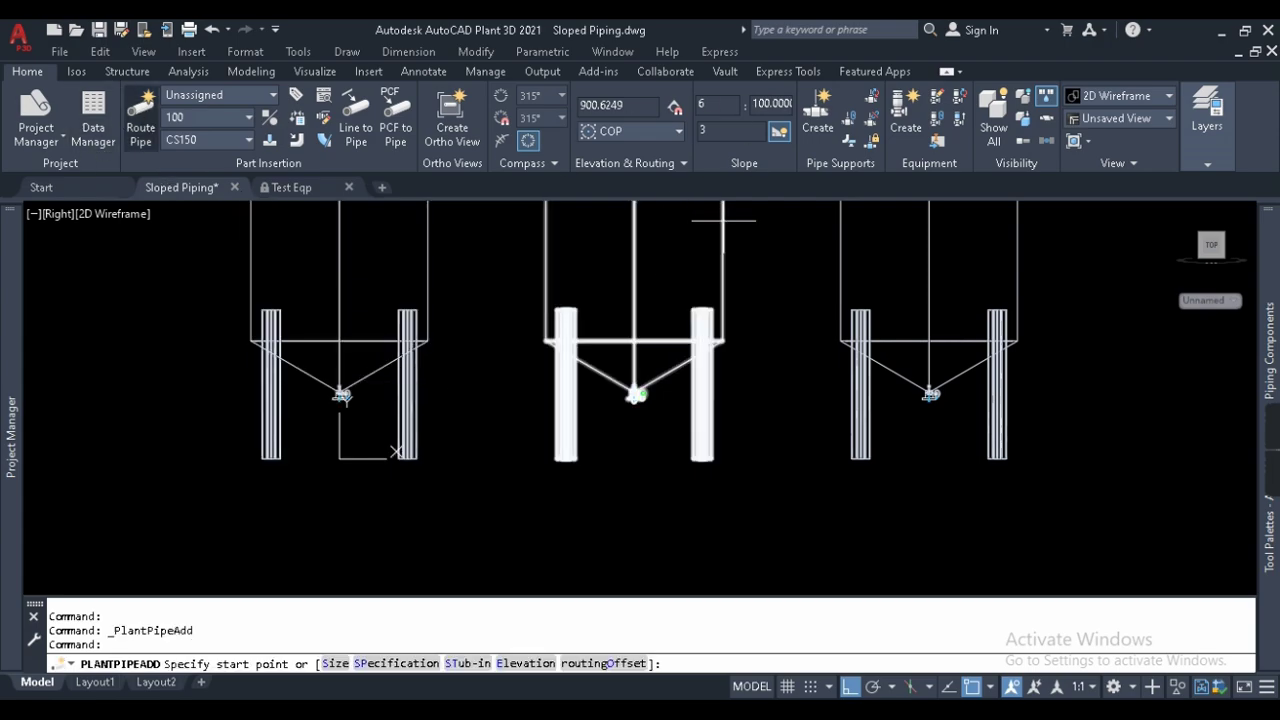
{"action": "scroll", "coordinate": [340, 410], "scroll_direction": "up", "scroll_amount": 5}
{"action": "left_click", "coordinate": [330, 365]}
{"action": "scroll", "coordinate": [330, 365], "scroll_direction": "down", "scroll_amount": 5}
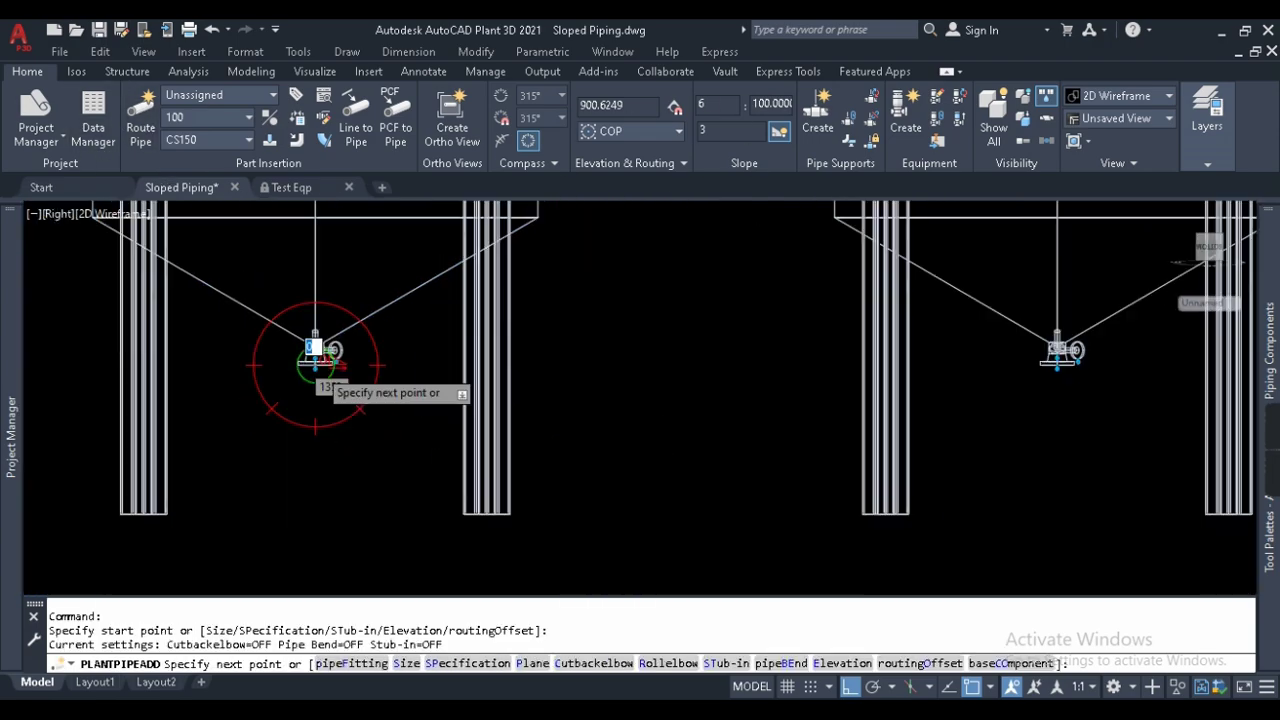
{"action": "scroll", "coordinate": [905, 418], "scroll_direction": "up", "scroll_amount": 4}
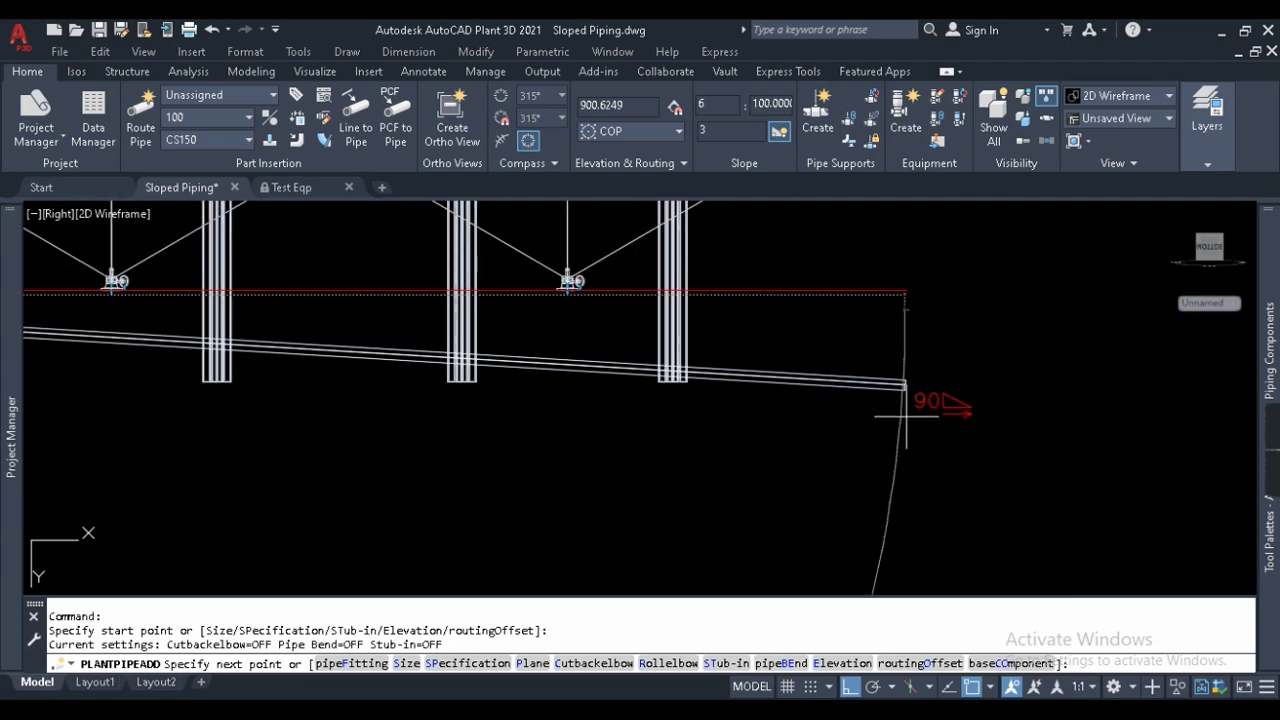
{"action": "left_click", "coordinate": [905, 418]}
{"action": "key", "text": "Escape"}
{"action": "middle_click_drag", "start_coordinate": [504, 316], "coordinate": [566, 340]}
{"action": "scroll", "coordinate": [140, 310], "scroll_direction": "up", "scroll_amount": 5}
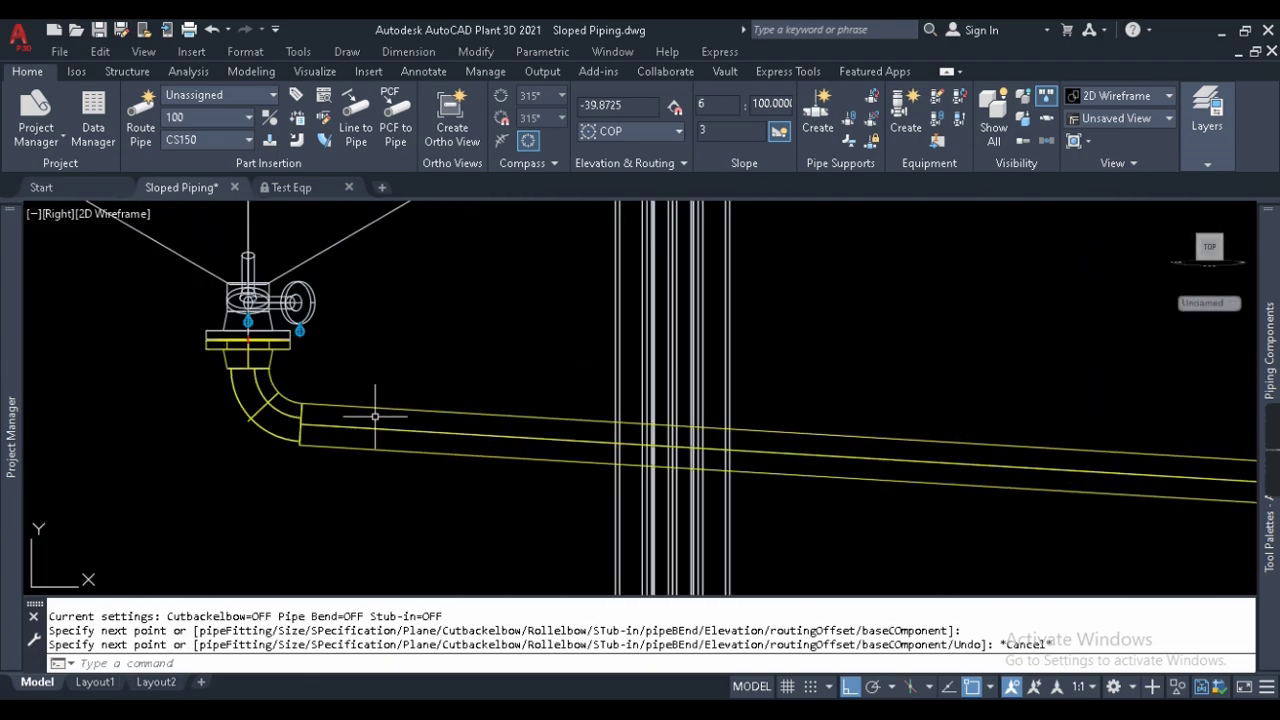
{"action": "scroll", "coordinate": [414, 413], "scroll_direction": "down", "scroll_amount": 5}
Draw a horizontal reference line from the elbow with the LINE command.
{"action": "type", "text": "l"}
{"action": "key", "text": "Return"}
{"action": "scroll", "coordinate": [414, 413], "scroll_direction": "up", "scroll_amount": 3}
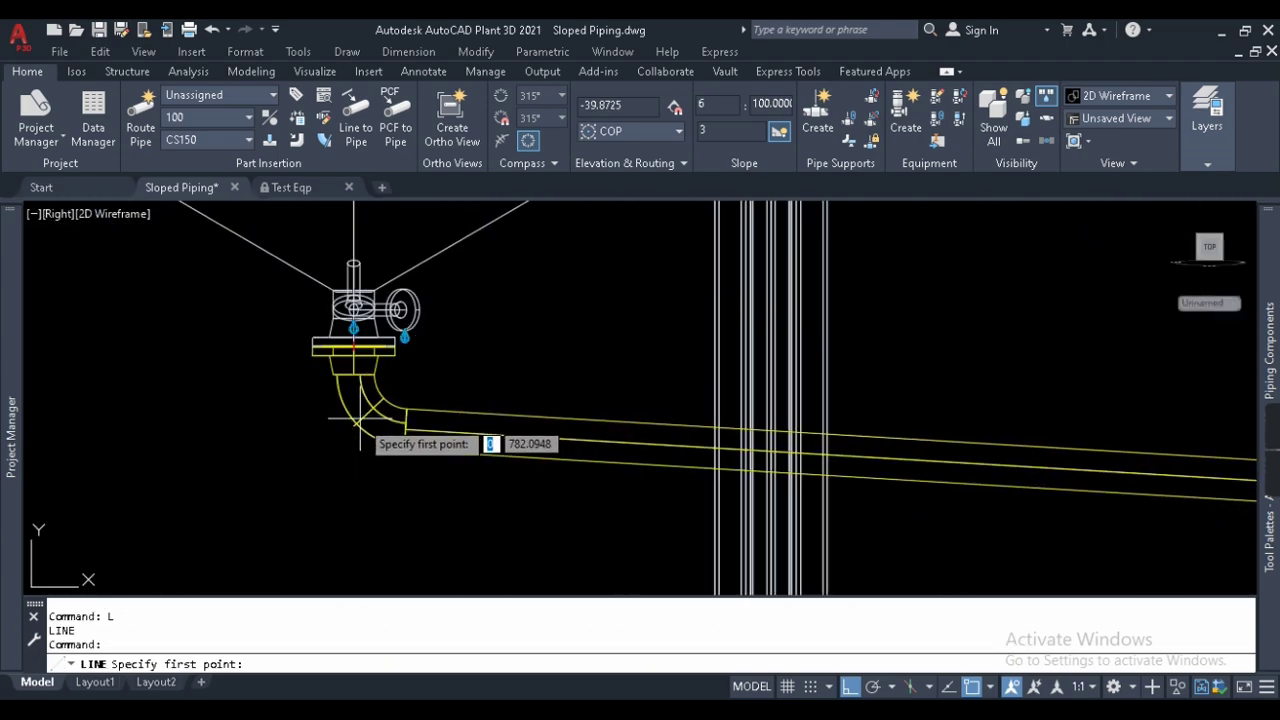
{"action": "left_click", "coordinate": [355, 424]}
{"action": "left_click", "coordinate": [1013, 425]}
{"action": "key", "text": "Escape"}
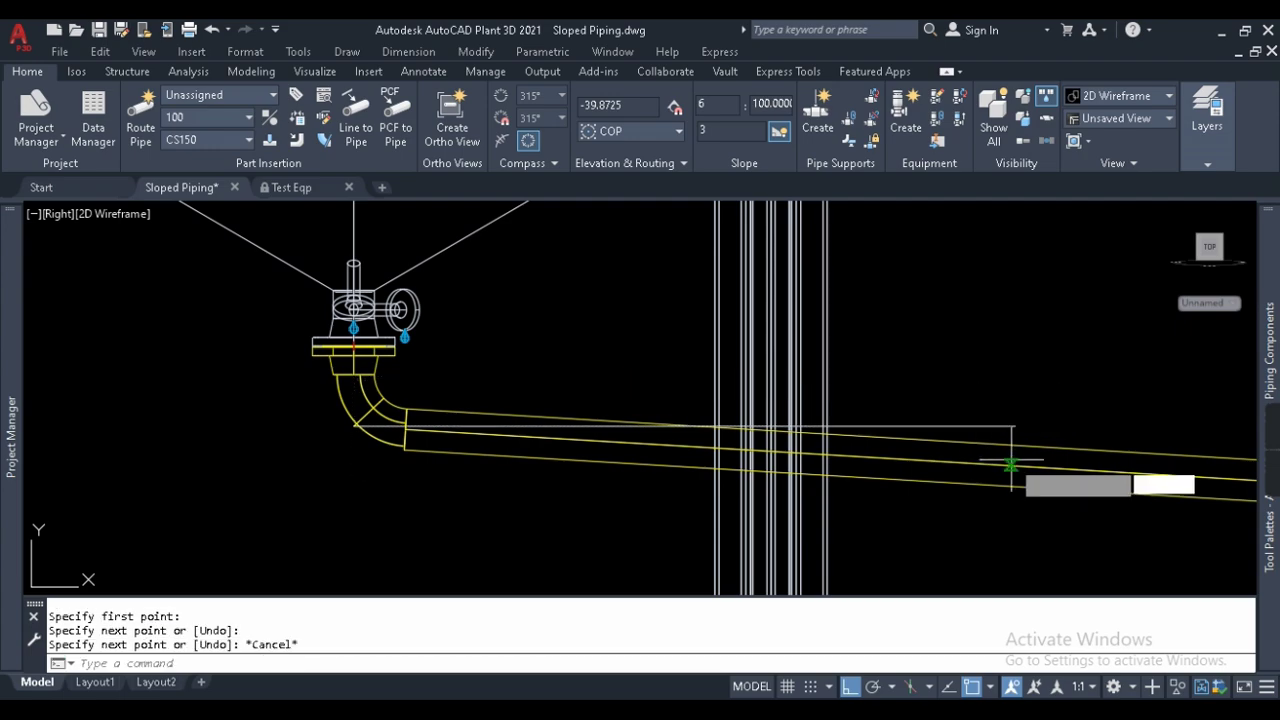
{"action": "key", "text": "Return"}
{"action": "left_click", "coordinate": [692, 446]}
{"action": "left_click", "coordinate": [640, 444]}
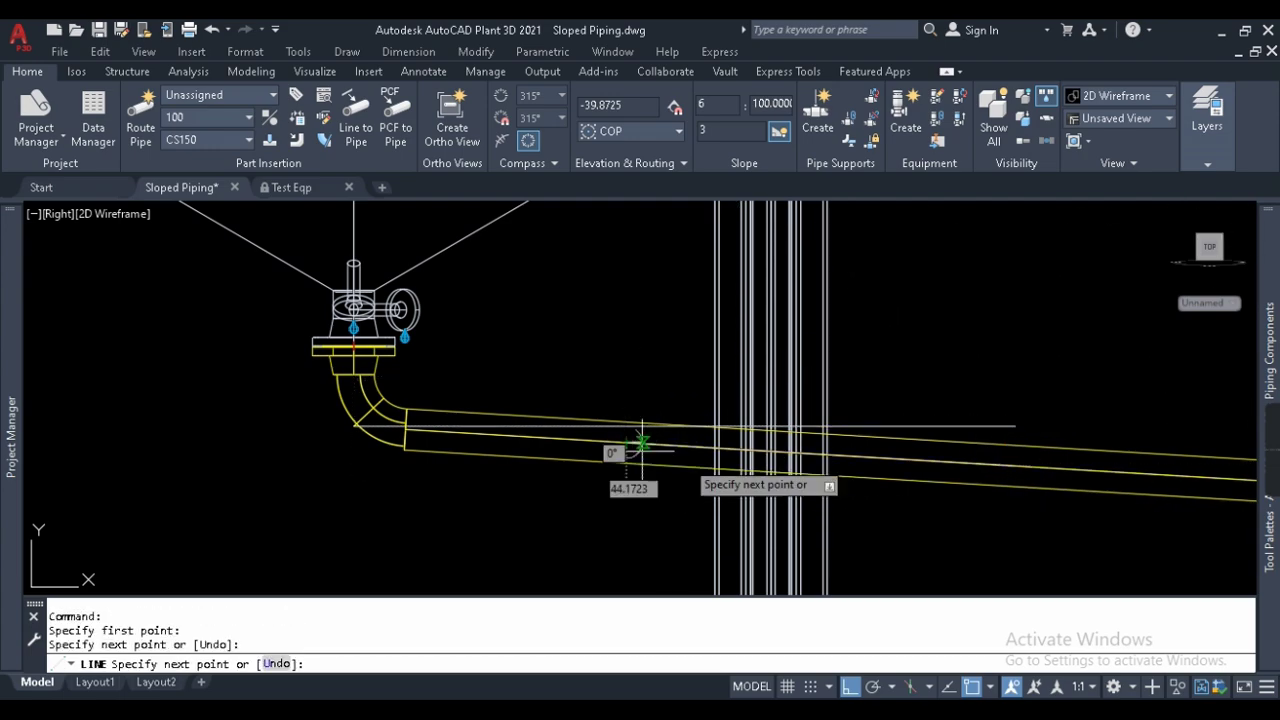
{"action": "key", "text": "Escape"}
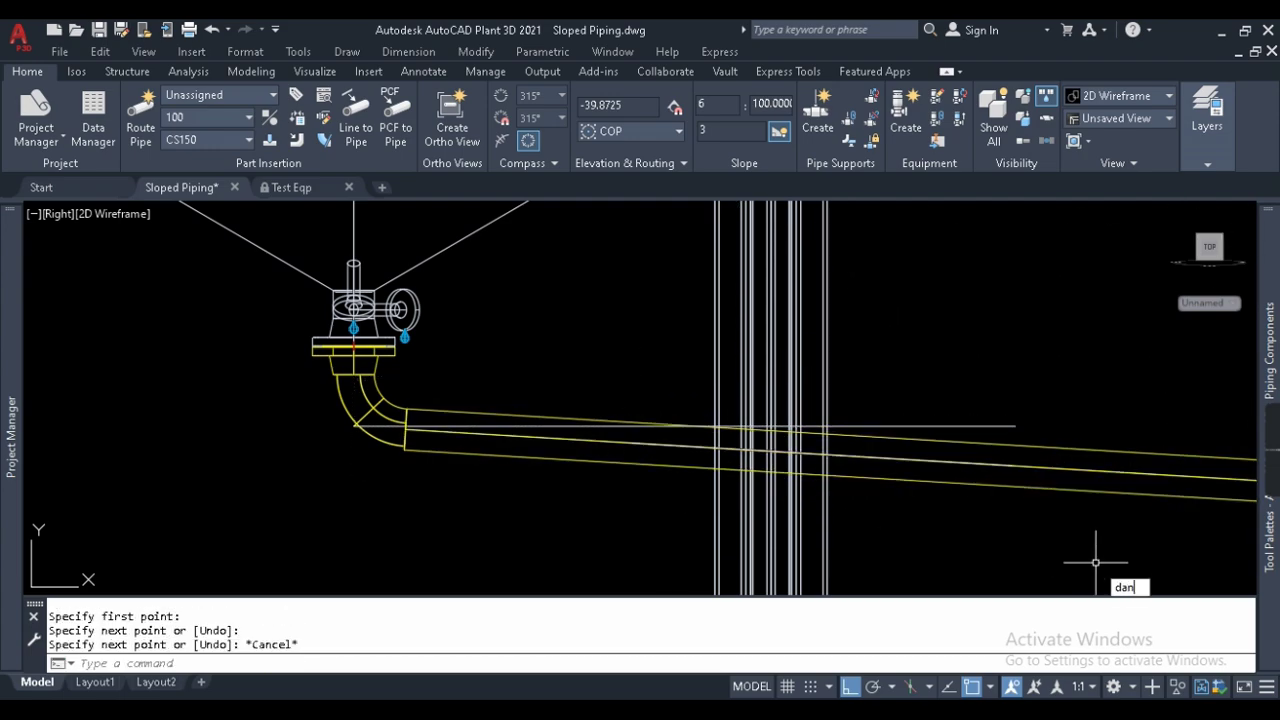
Dimension the 3° angle between the sloped header and the reference line using DAN.
{"action": "type", "text": "dan"}
{"action": "key", "text": "Return"}
{"action": "left_click", "coordinate": [915, 458]}
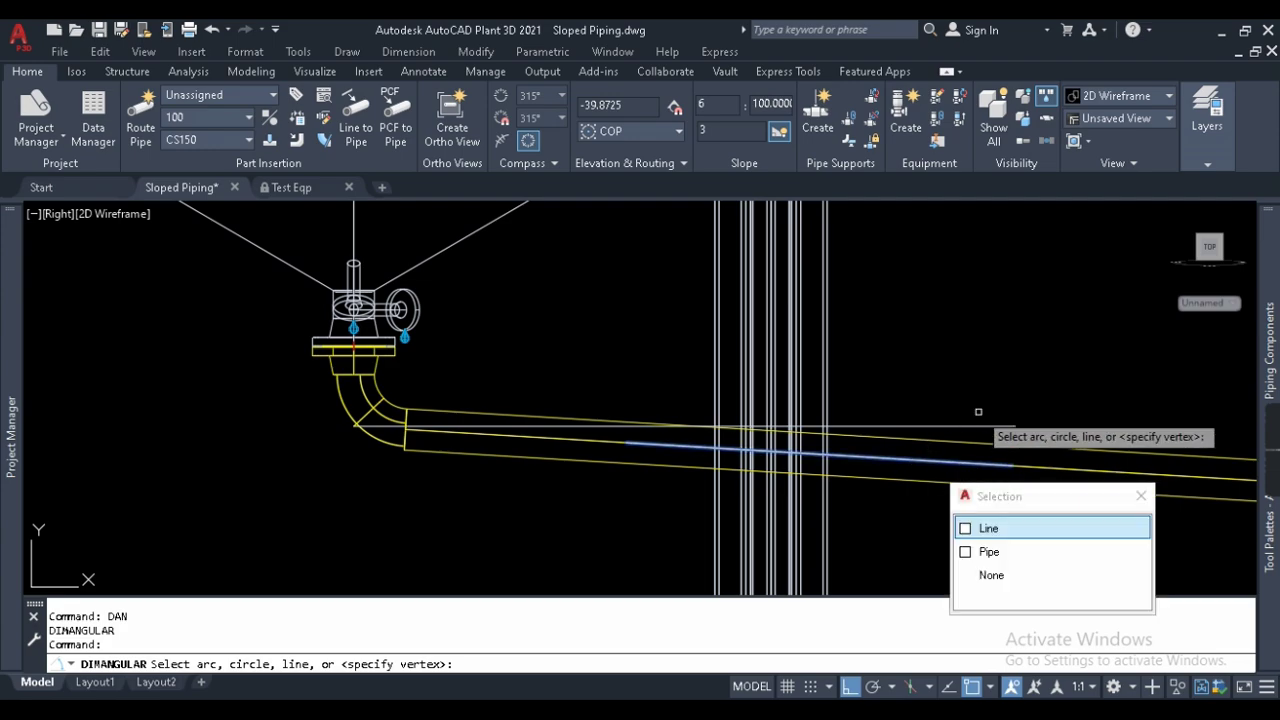
{"action": "left_click", "coordinate": [978, 425]}
{"action": "scroll", "coordinate": [978, 437], "scroll_direction": "up", "scroll_amount": 5}
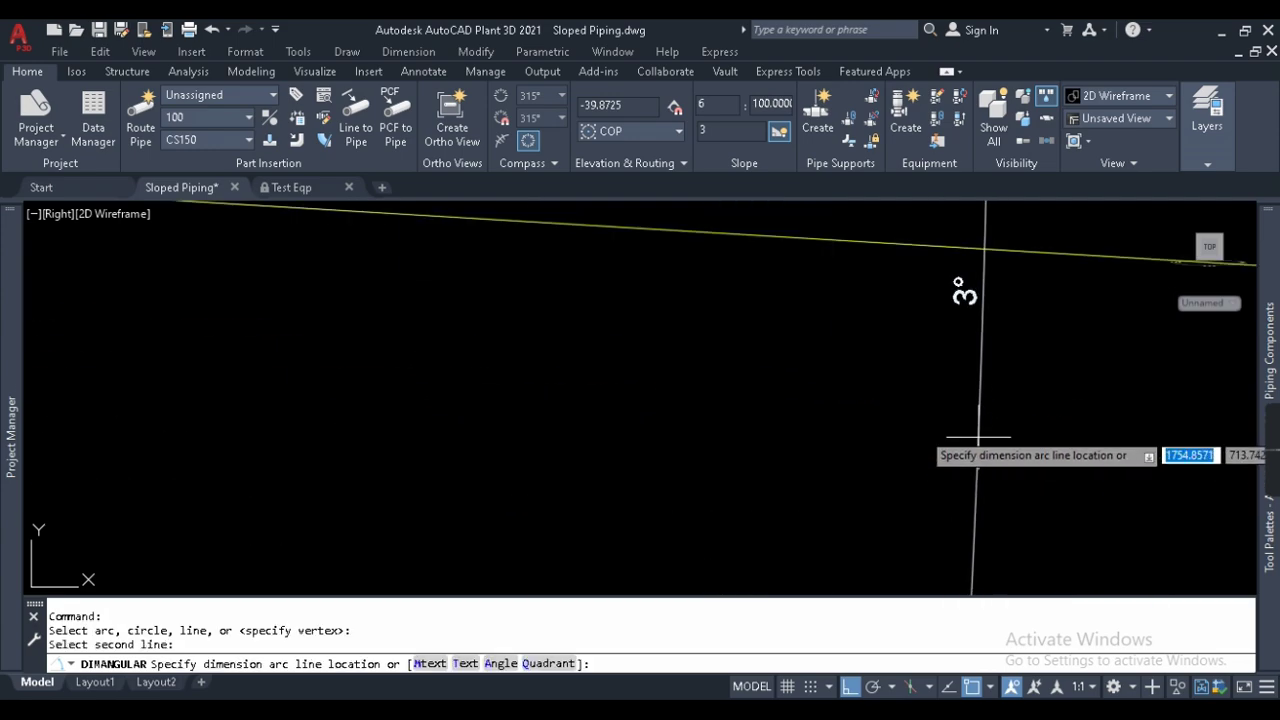
{"action": "left_click", "coordinate": [978, 437]}
{"action": "scroll", "coordinate": [903, 417], "scroll_direction": "down", "scroll_amount": 5}
{"action": "scroll", "coordinate": [620, 395], "scroll_direction": "up", "scroll_amount": 3}
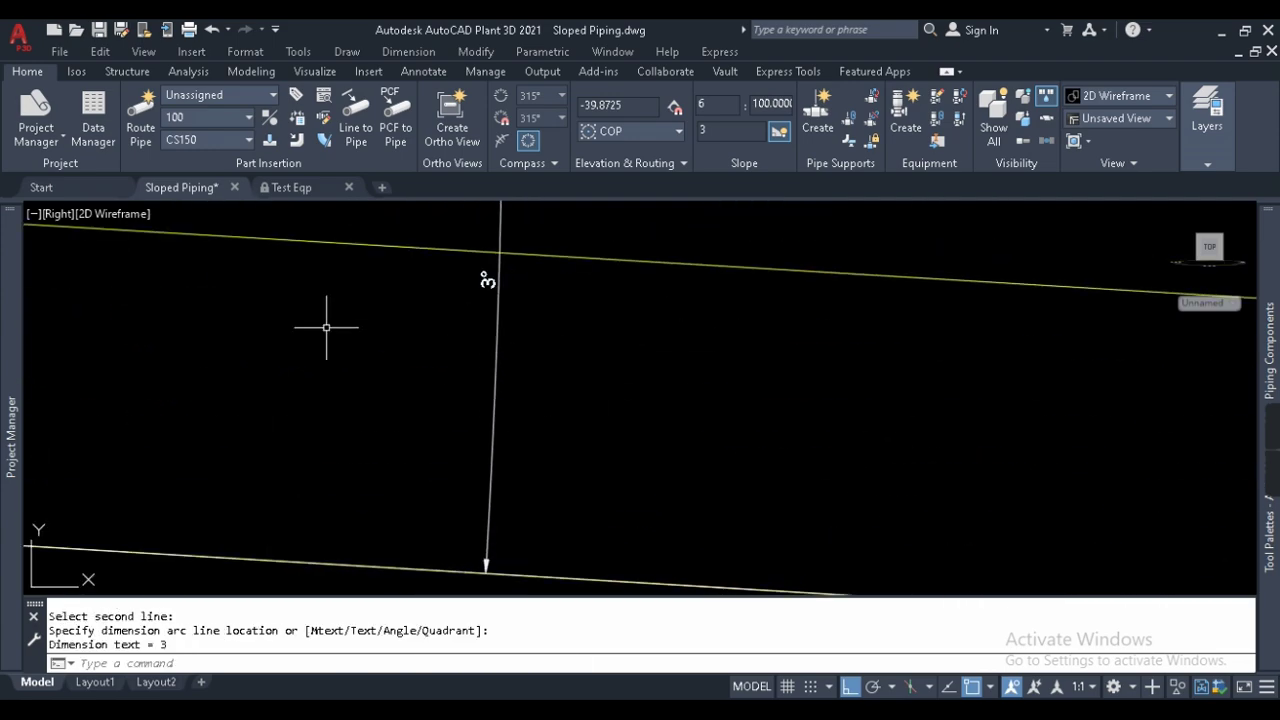
{"action": "scroll", "coordinate": [410, 344], "scroll_direction": "down", "scroll_amount": 4}
{"action": "scroll", "coordinate": [792, 302], "scroll_direction": "up", "scroll_amount": 4}
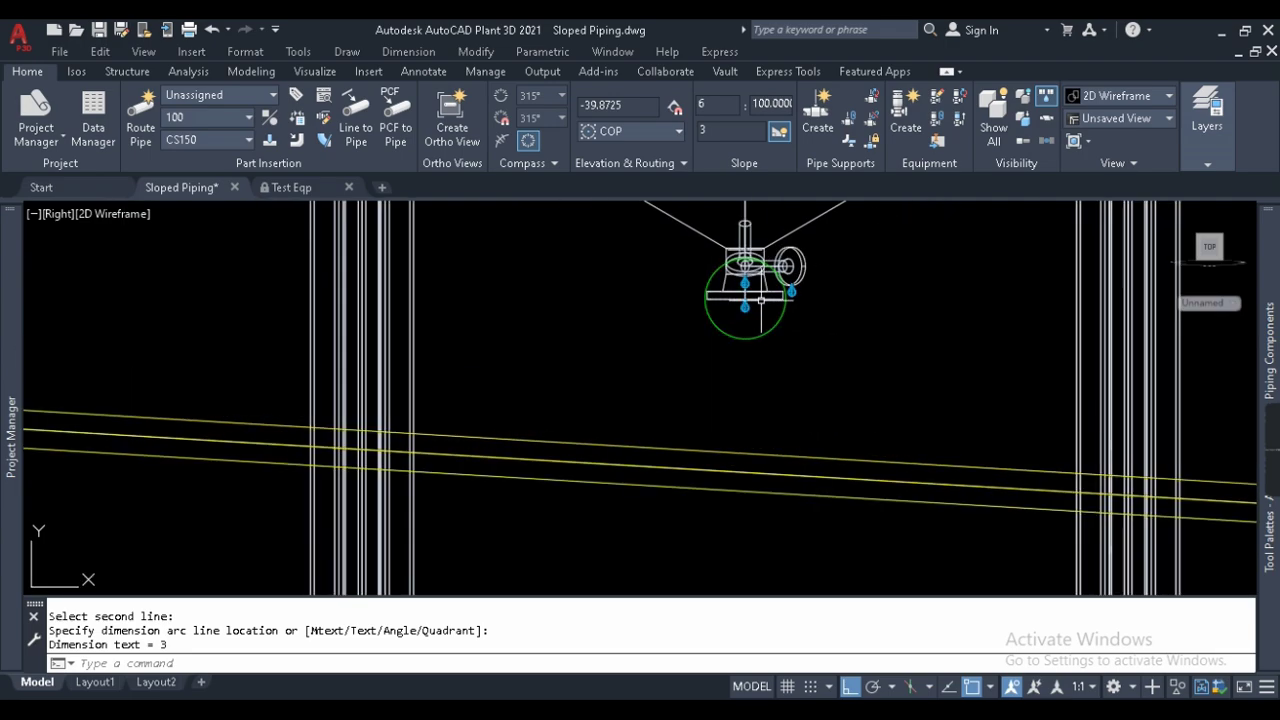
Route a branch from the vessel's nozzle port to the header; the tolerance option fails, so close the error.
{"action": "left_click", "coordinate": [757, 313]}
{"action": "left_click", "coordinate": [745, 315]}
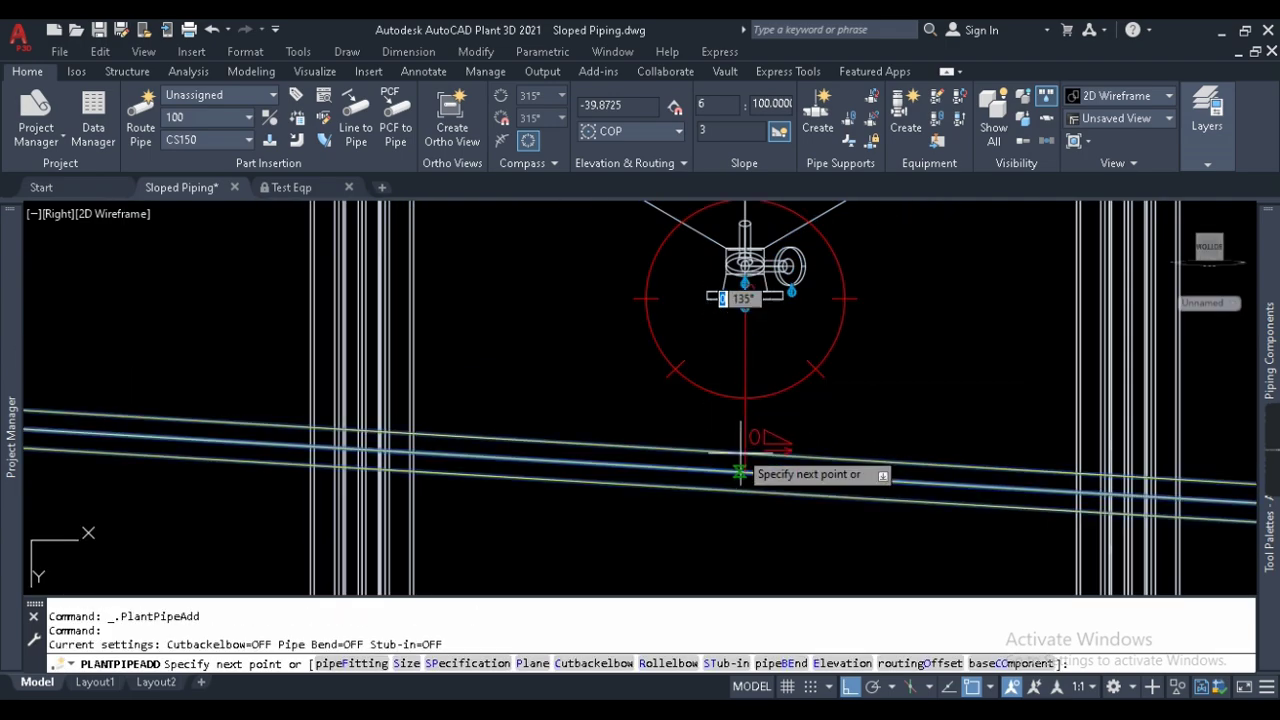
{"action": "left_click", "coordinate": [785, 465]}
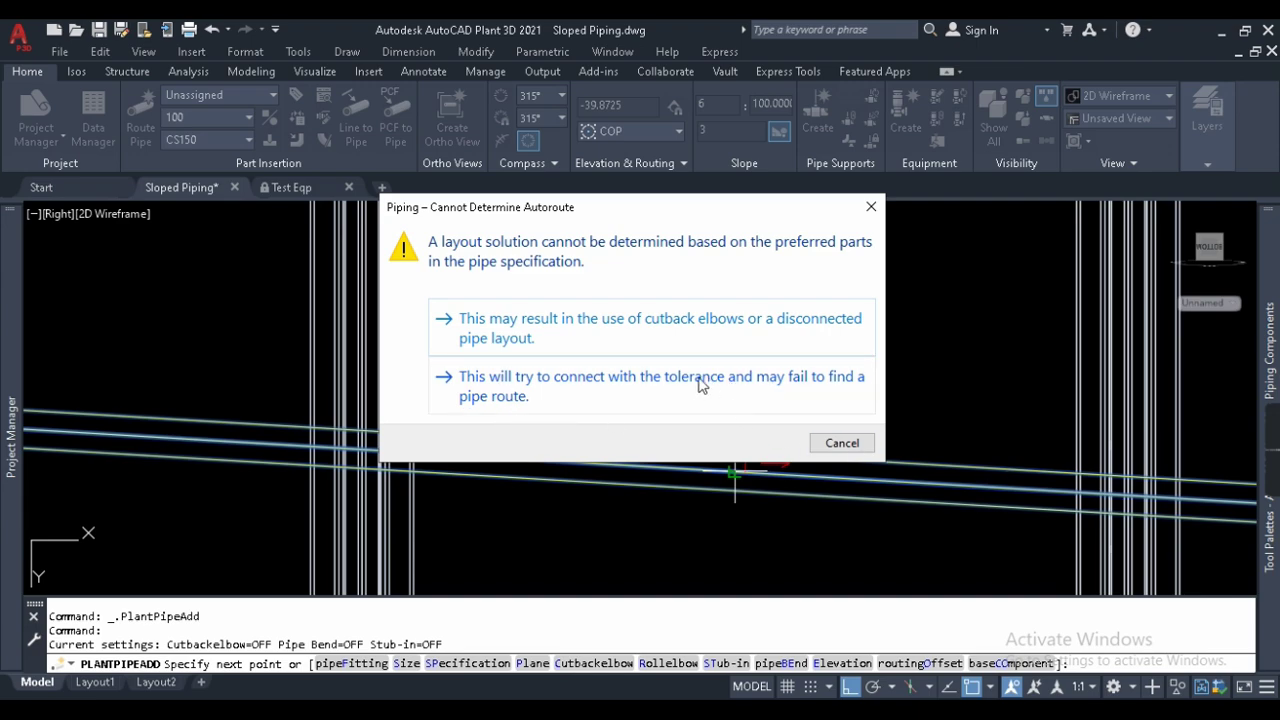
{"action": "left_click", "coordinate": [597, 389]}
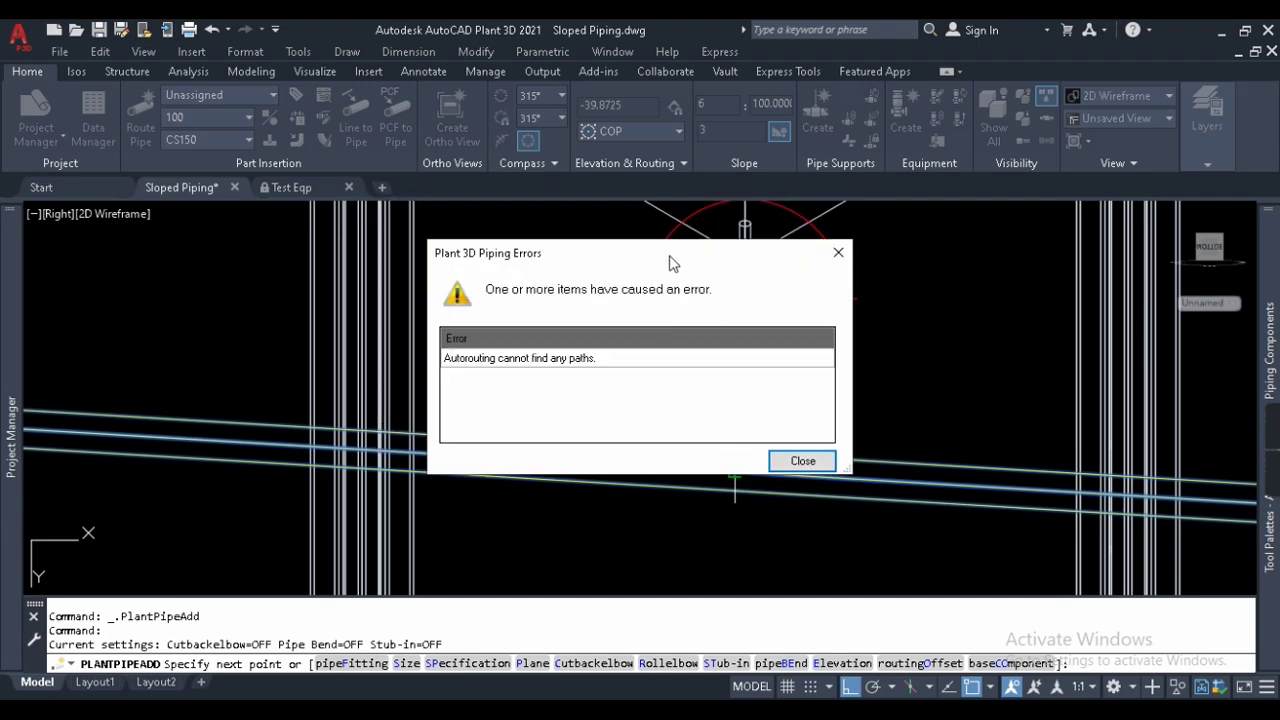
{"action": "left_click_drag", "start_coordinate": [669, 258], "coordinate": [389, 146]}
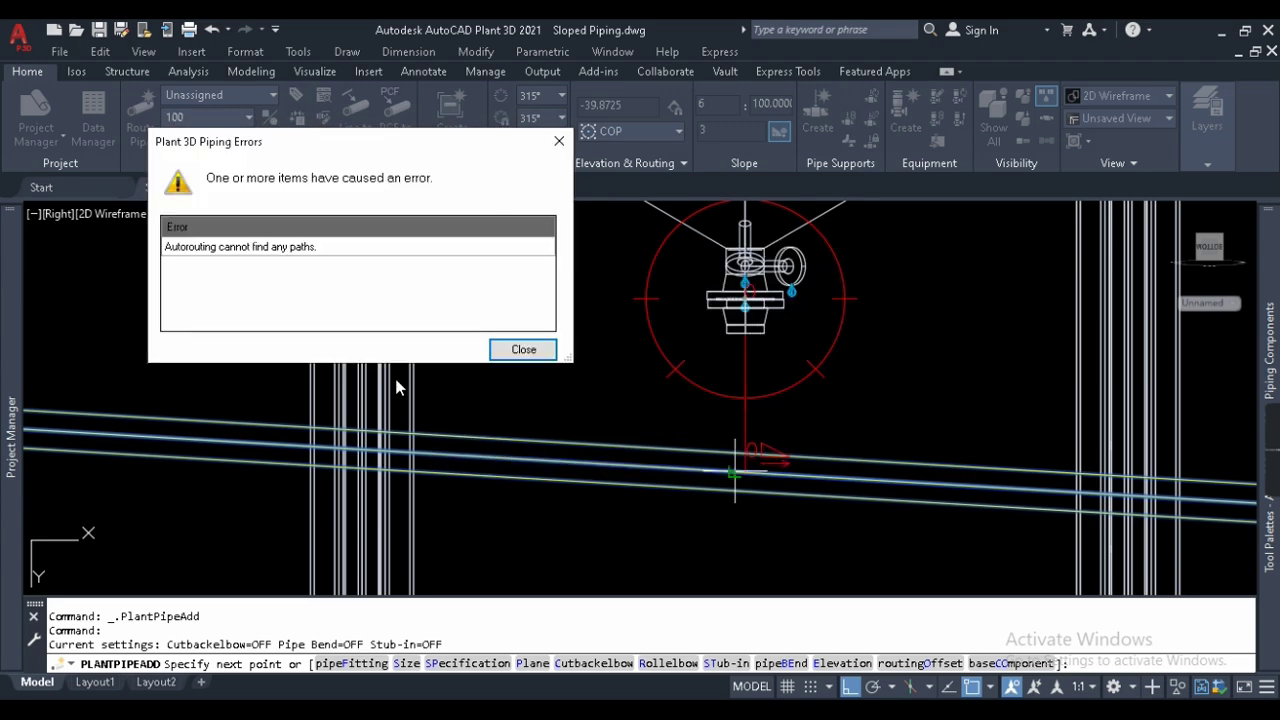
{"action": "left_click", "coordinate": [523, 350]}
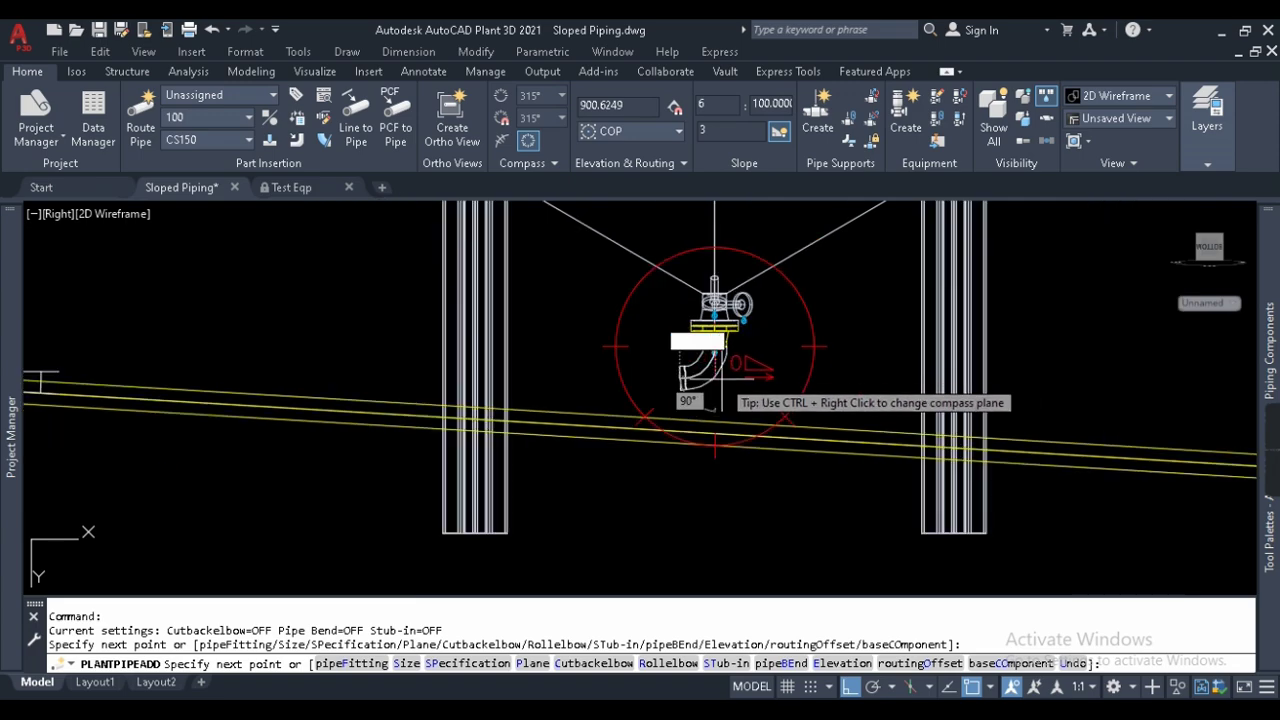
Cancel routing and erase the leftover elbow under the nozzle.
{"action": "scroll", "coordinate": [680, 370], "scroll_direction": "up", "scroll_amount": 5}
{"action": "scroll", "coordinate": [707, 368], "scroll_direction": "down", "scroll_amount": 3}
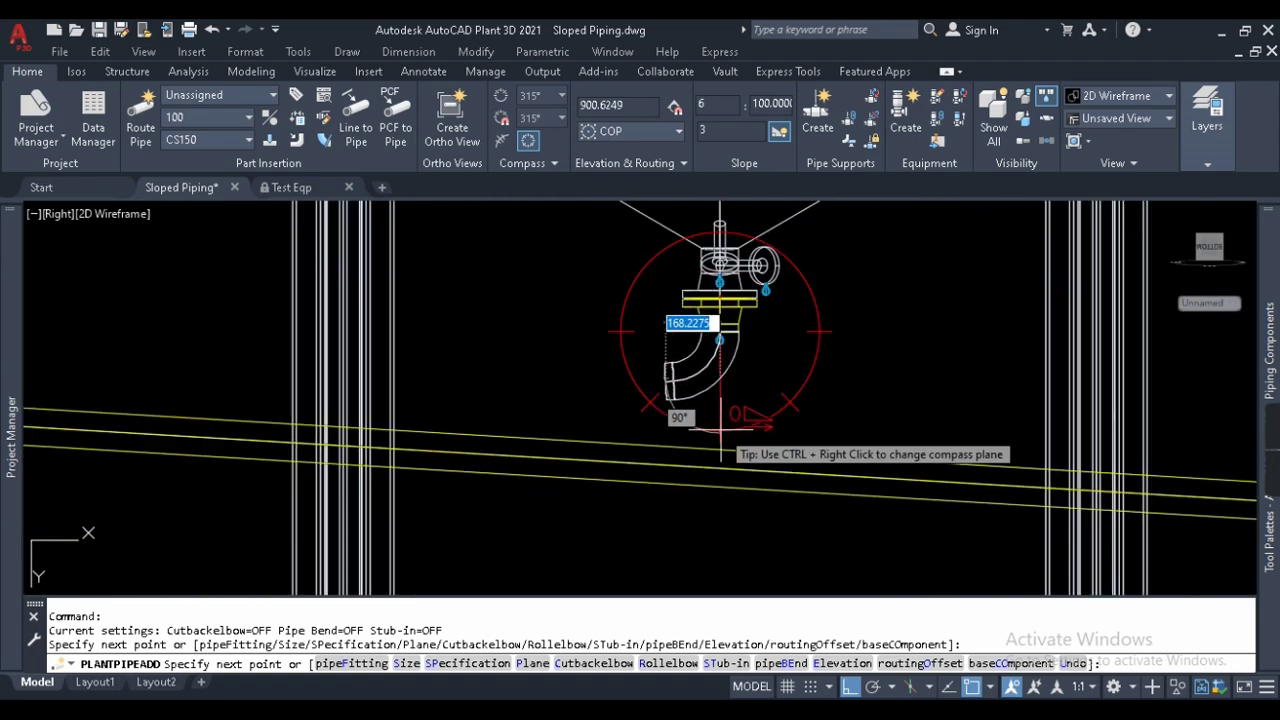
{"action": "scroll", "coordinate": [686, 443], "scroll_direction": "up", "scroll_amount": 4}
{"action": "scroll", "coordinate": [686, 357], "scroll_direction": "down", "scroll_amount": 3}
{"action": "key", "text": "Escape"}
{"action": "key", "text": "Escape"}
{"action": "scroll", "coordinate": [672, 447], "scroll_direction": "up", "scroll_amount": 3}
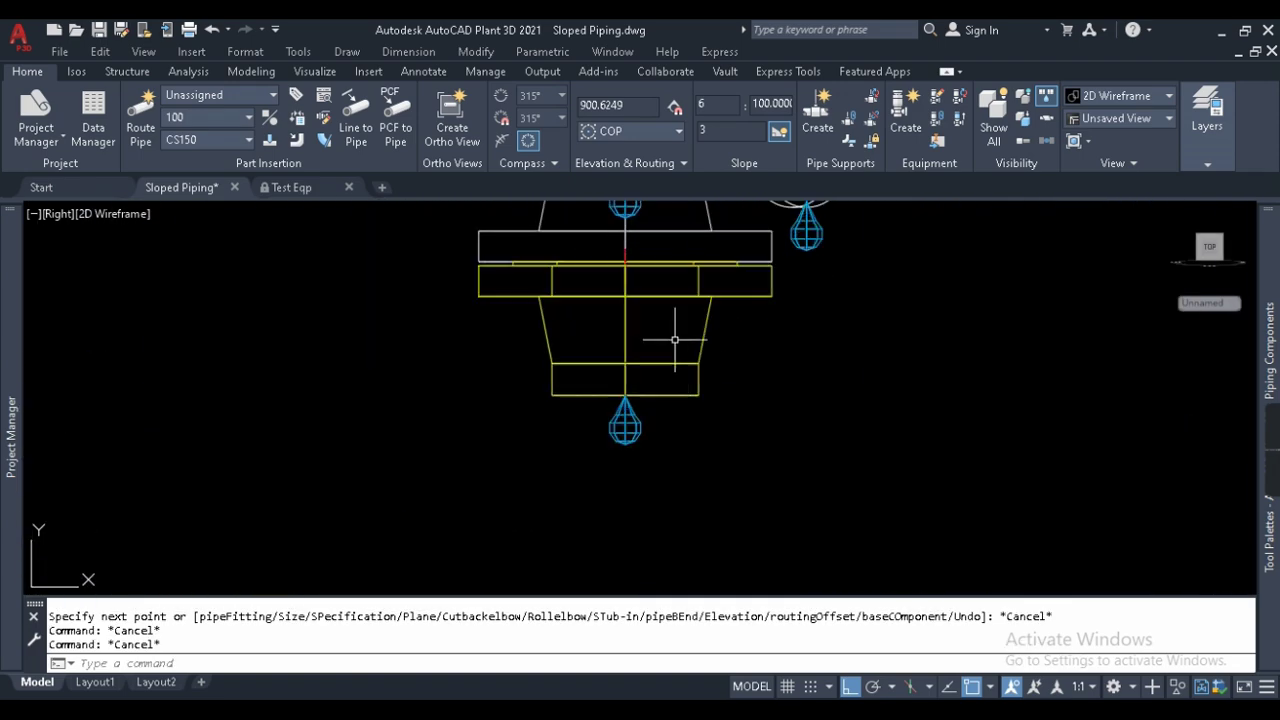
{"action": "left_click", "coordinate": [714, 400]}
{"action": "scroll", "coordinate": [669, 388], "scroll_direction": "down", "scroll_amount": 3}
{"action": "key", "text": "Return"}
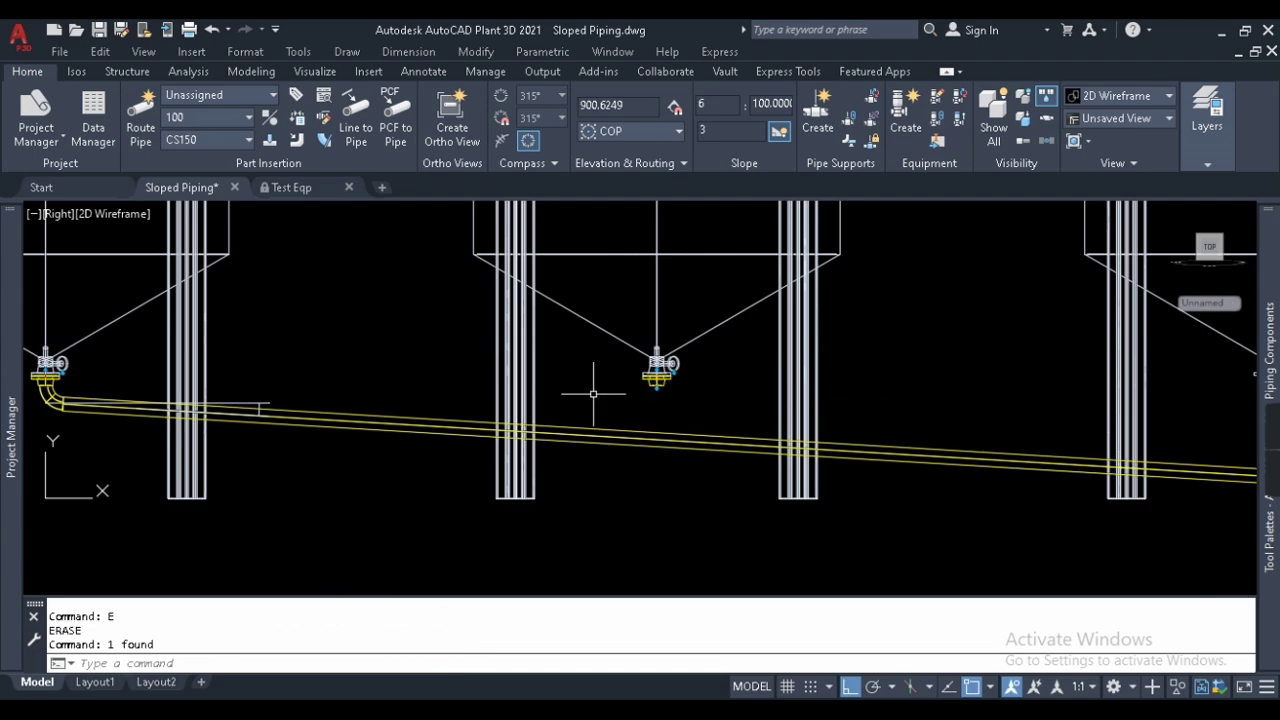
{"action": "scroll", "coordinate": [660, 380], "scroll_direction": "down", "scroll_amount": 4}
{"action": "scroll", "coordinate": [609, 420], "scroll_direction": "up", "scroll_amount": 5}
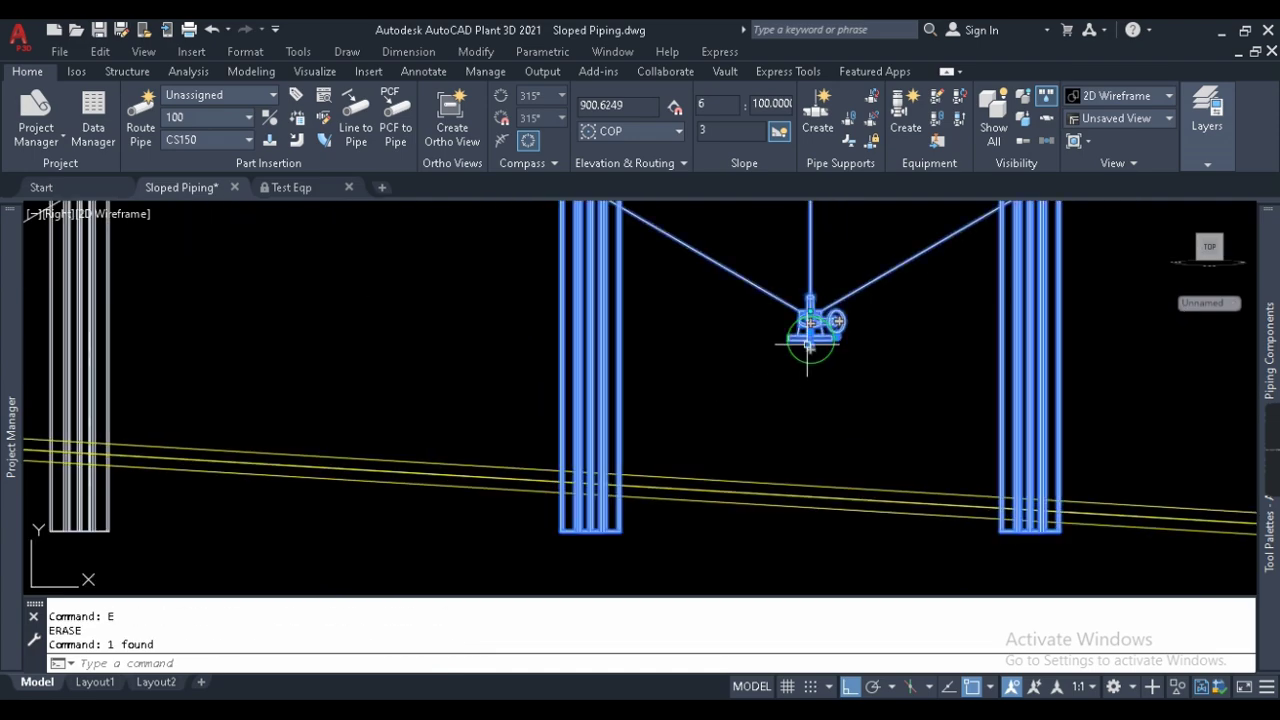
{"action": "key", "text": "Return"}
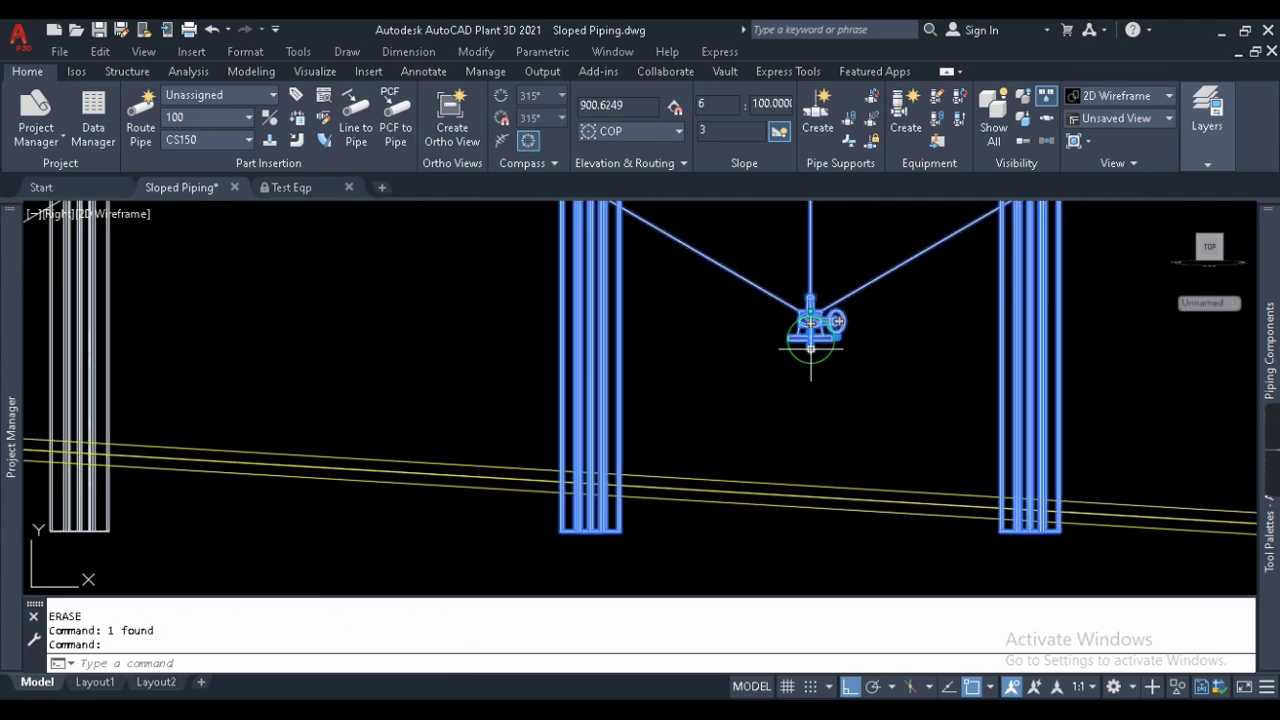
Retry the branch from the nozzle port to the header, then cancel after the routing error.
{"action": "left_click", "coordinate": [810, 342]}
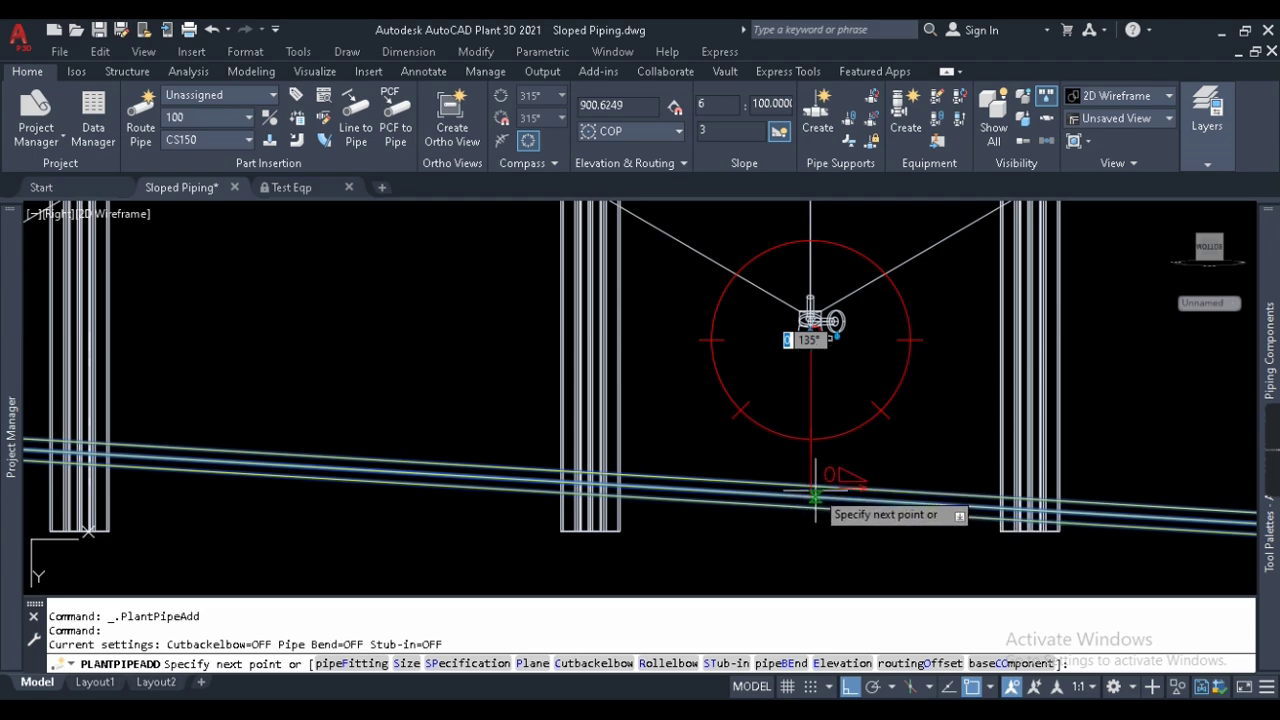
{"action": "left_click", "coordinate": [830, 496]}
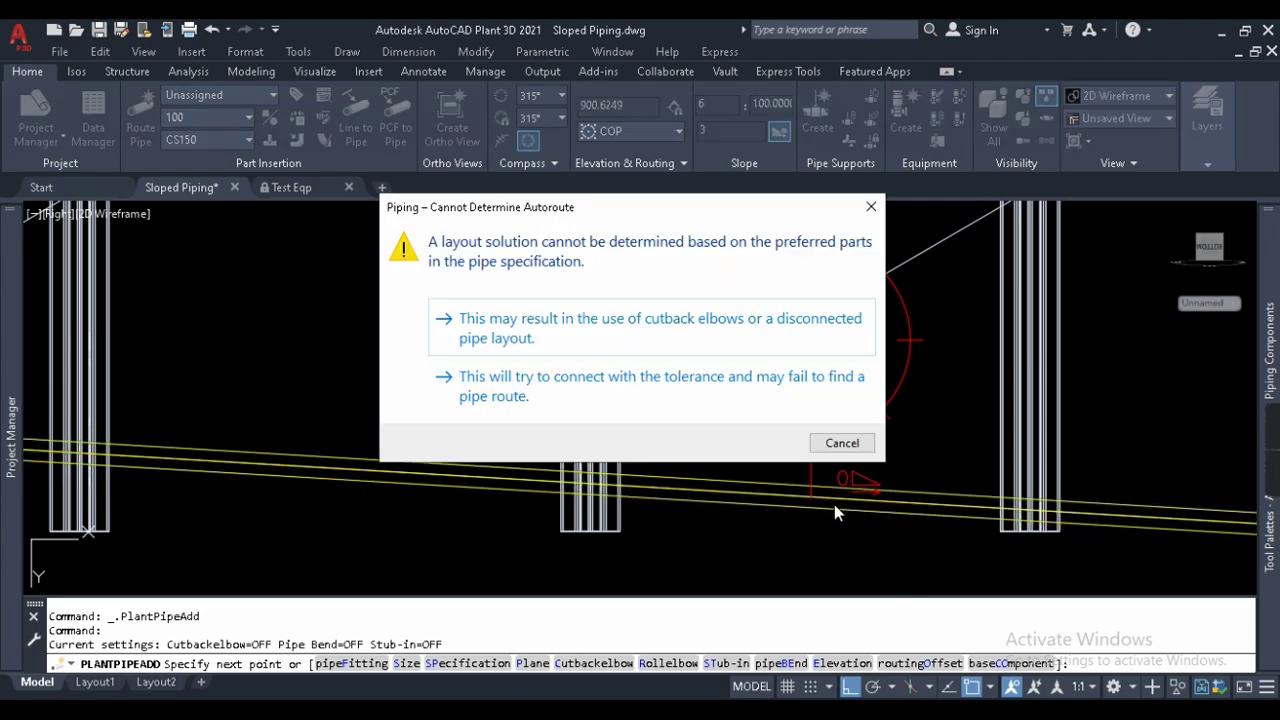
{"action": "left_click", "coordinate": [676, 392]}
{"action": "left_click", "coordinate": [803, 460]}
{"action": "key", "text": "Escape"}
{"action": "key", "text": "Escape"}
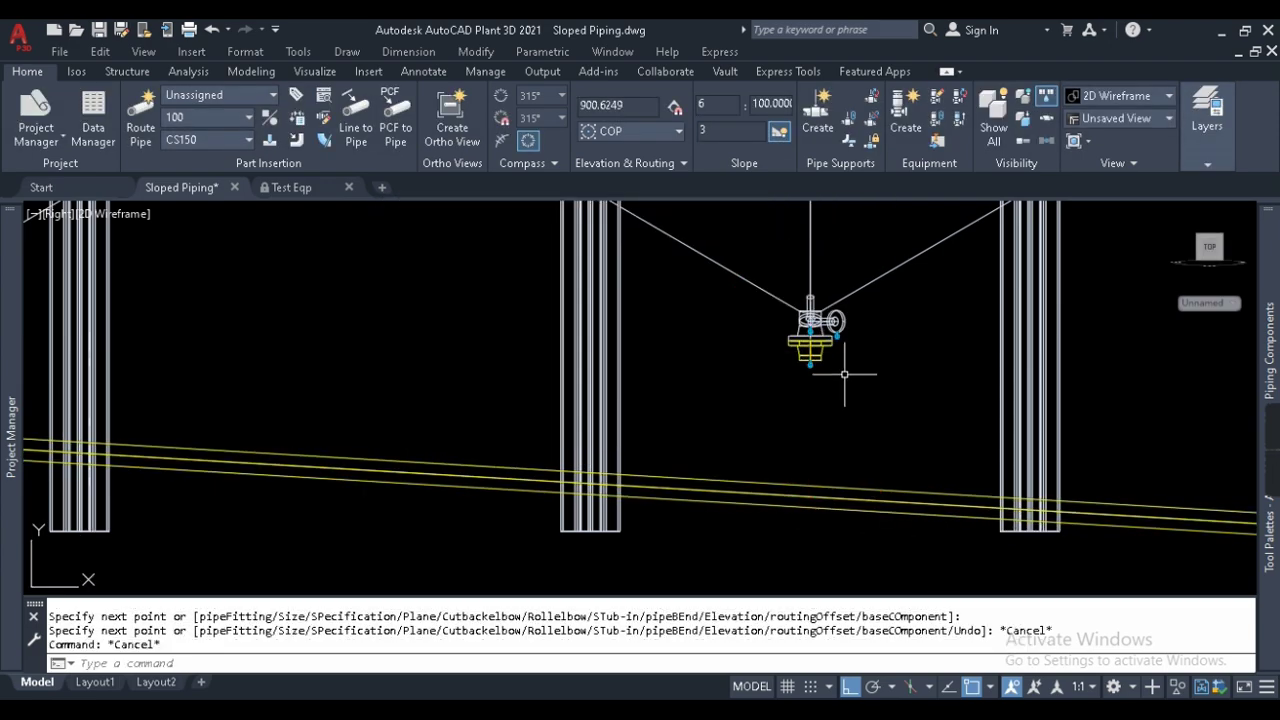
Window-select the stray fitting and erase it with E.
{"action": "scroll", "coordinate": [844, 374], "scroll_direction": "up", "scroll_amount": 2}
{"action": "left_click", "coordinate": [800, 385]}
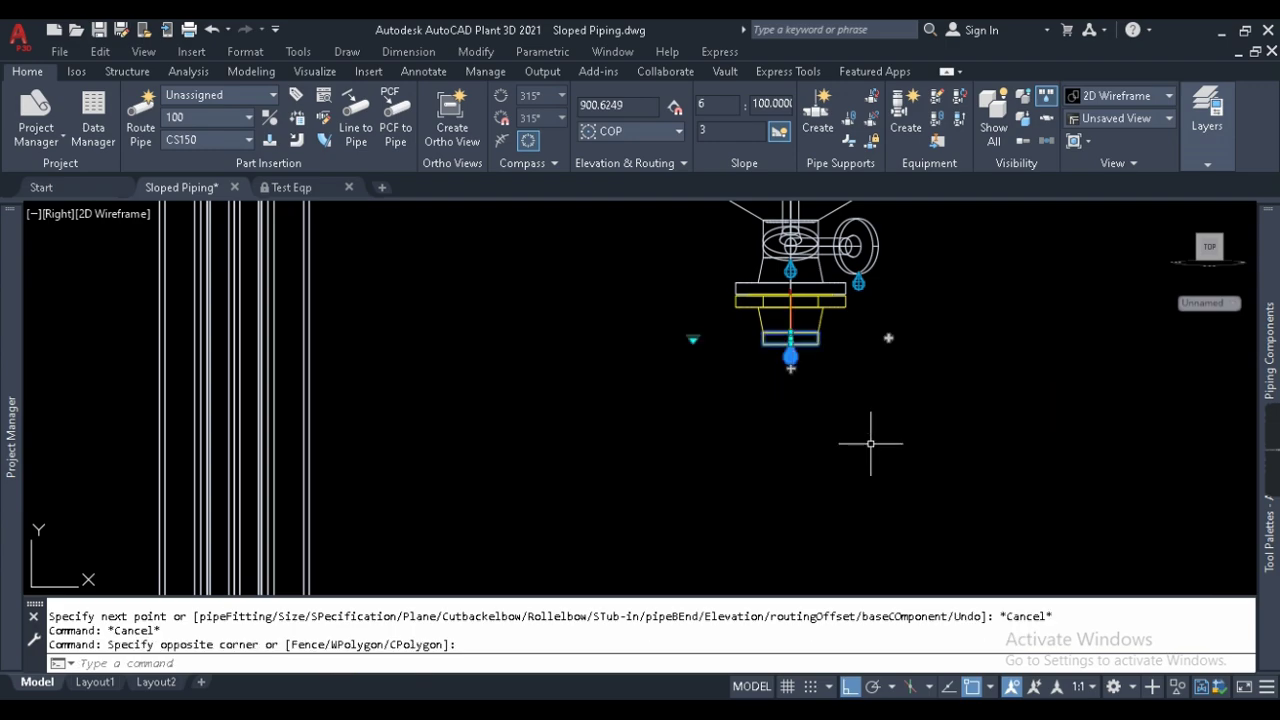
{"action": "left_click", "coordinate": [843, 409]}
{"action": "type", "text": "e"}
{"action": "key", "text": "Return"}
{"action": "scroll", "coordinate": [697, 380], "scroll_direction": "down", "scroll_amount": 5}
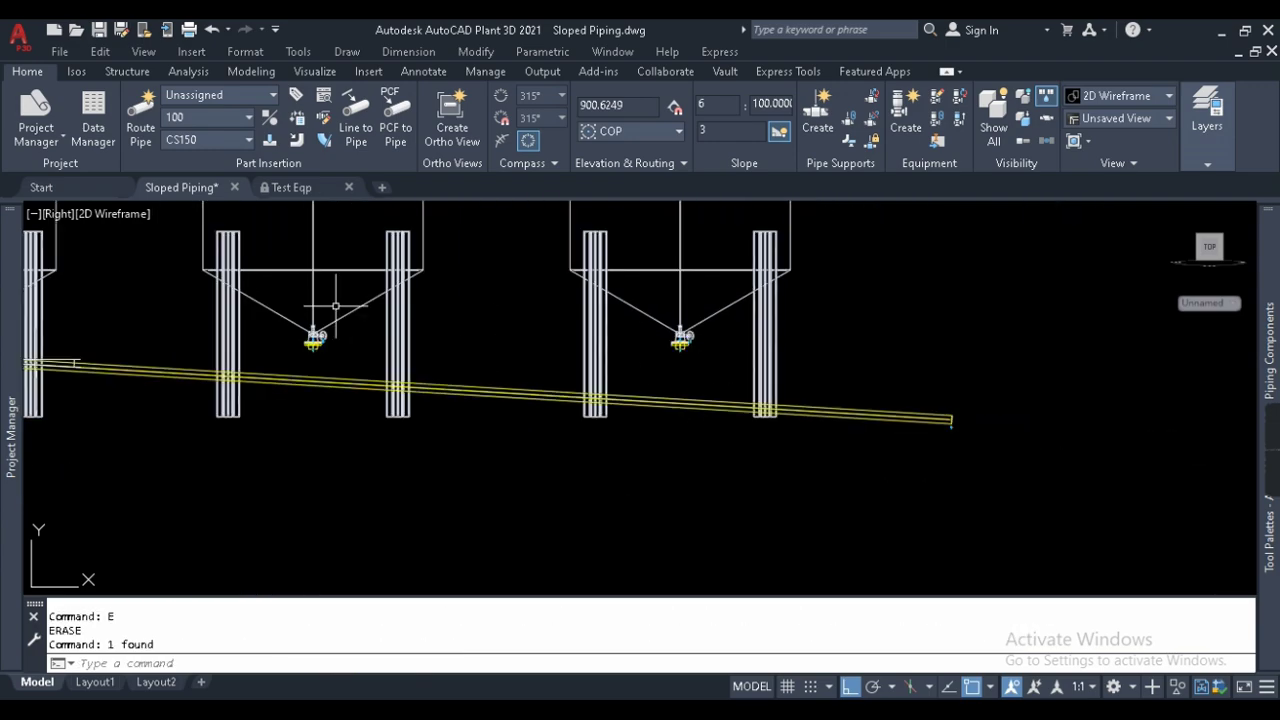
Open the Sloped Piping drawing's folder, go up to Tool Test, and open DefaultConnectorsConfig.xml.
{"action": "right_click", "coordinate": [193, 193]}
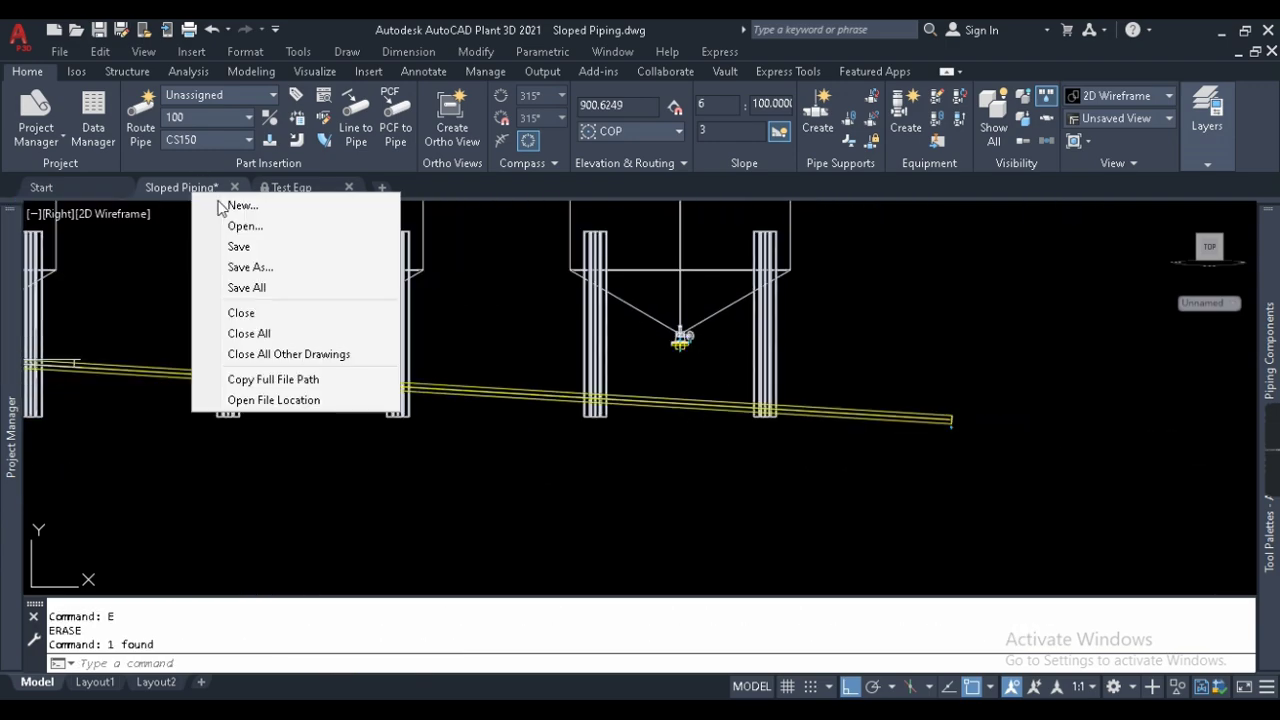
{"action": "right_click", "coordinate": [162, 186]}
{"action": "right_click", "coordinate": [193, 193]}
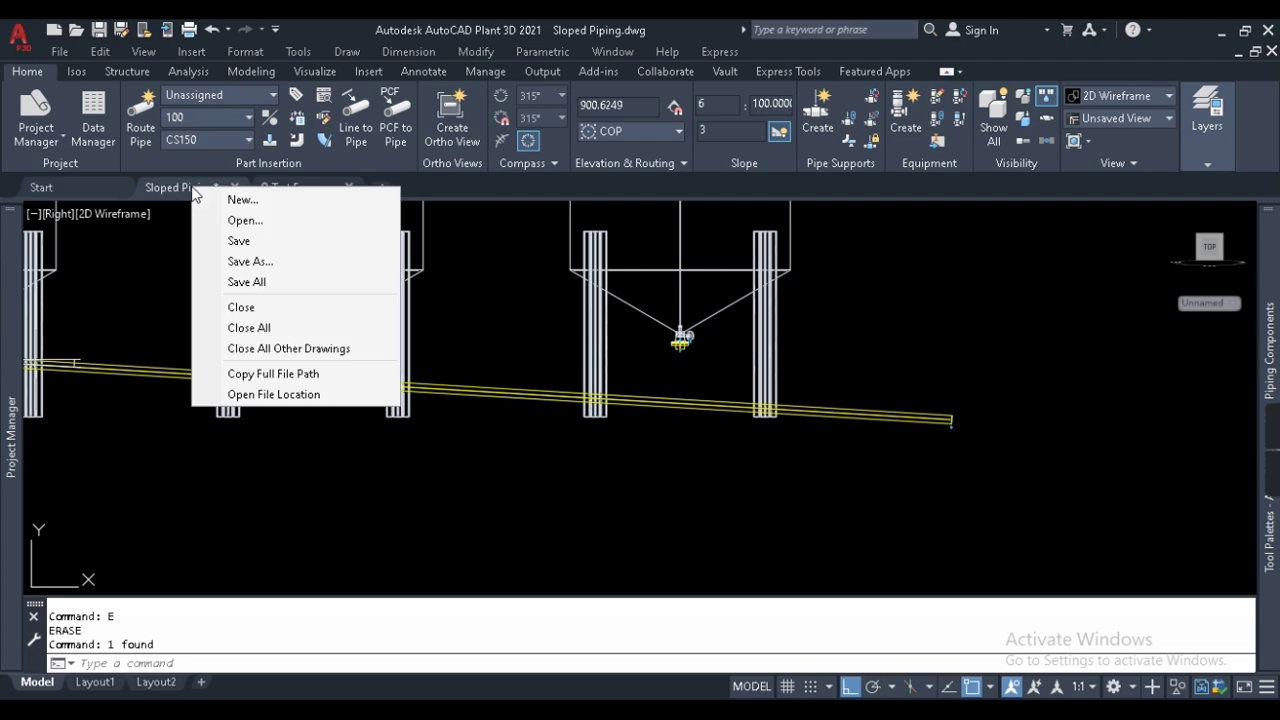
{"action": "left_click", "coordinate": [300, 394]}
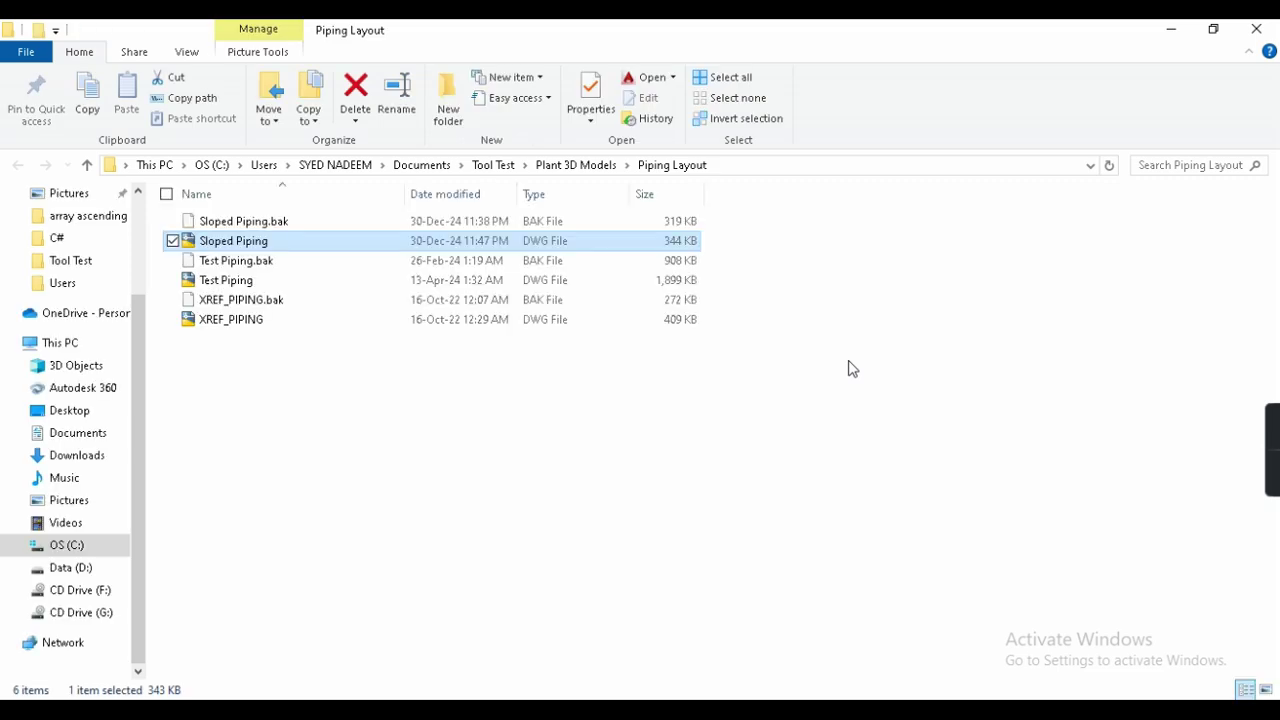
{"action": "left_click", "coordinate": [494, 166]}
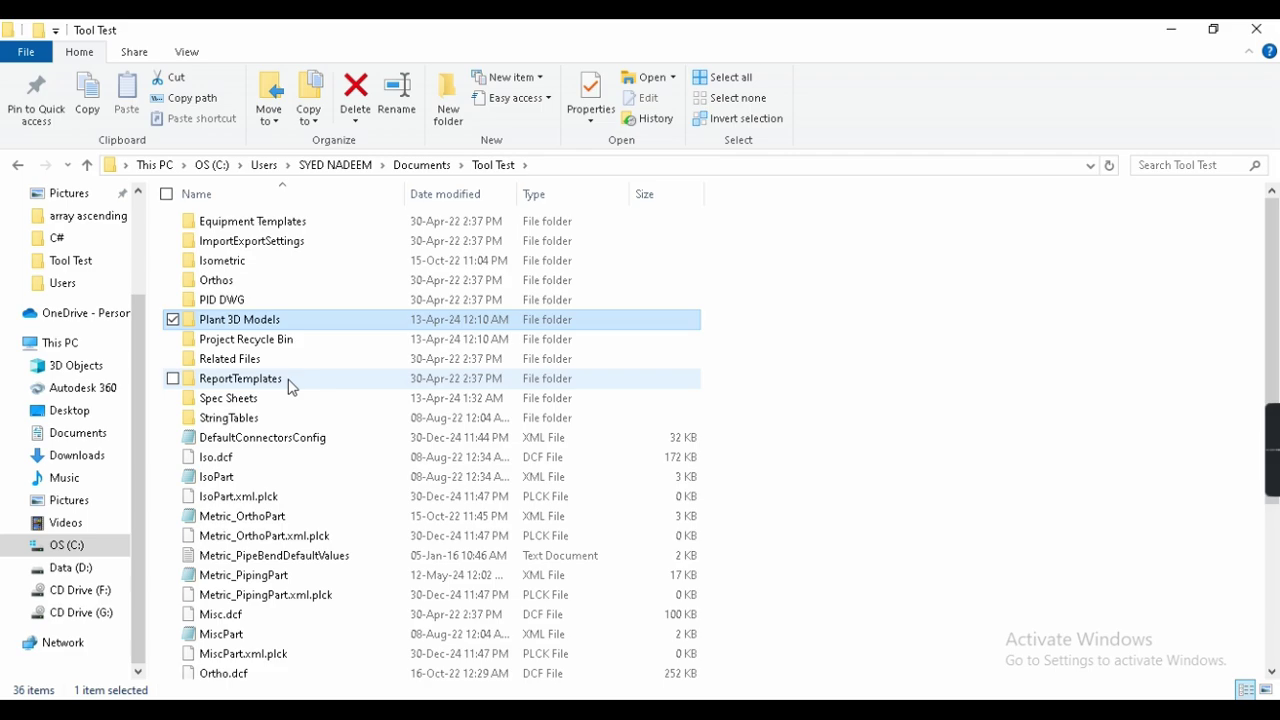
{"action": "left_click", "coordinate": [258, 438]}
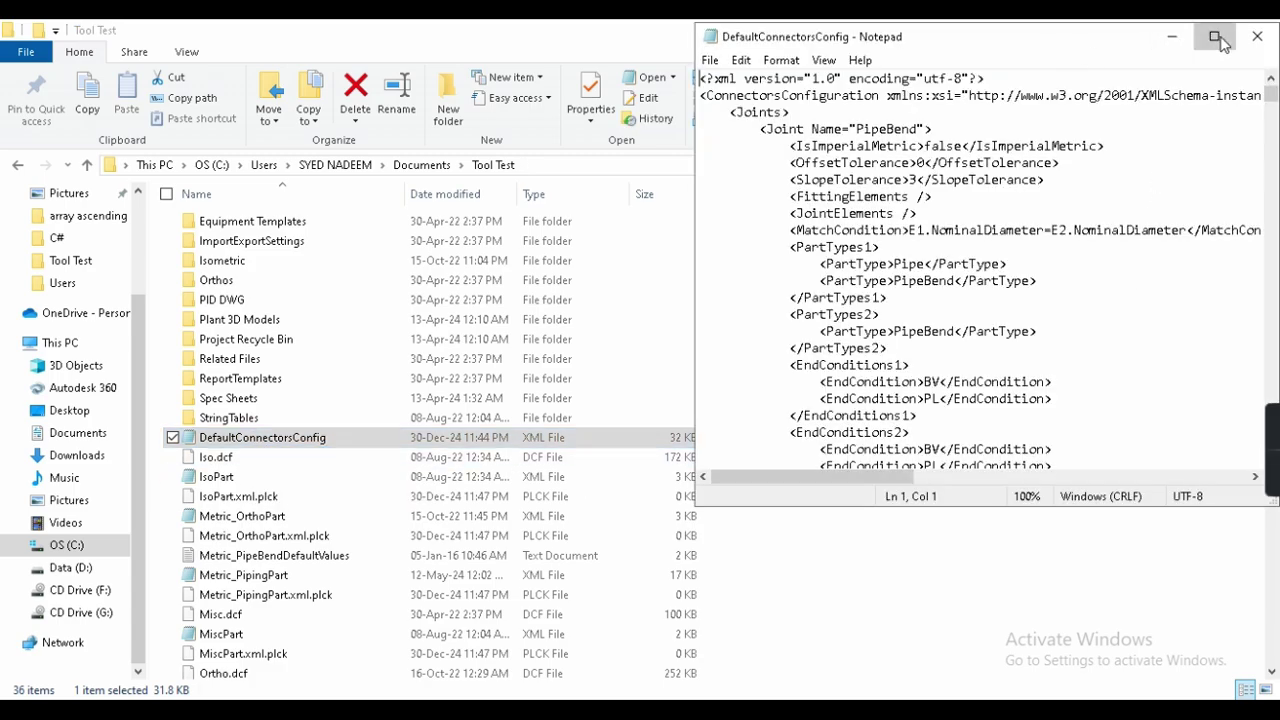
Maximize Notepad and highlight the PipeBend joint and its SlopeTolerance of 3.
{"action": "left_click", "coordinate": [1214, 36]}
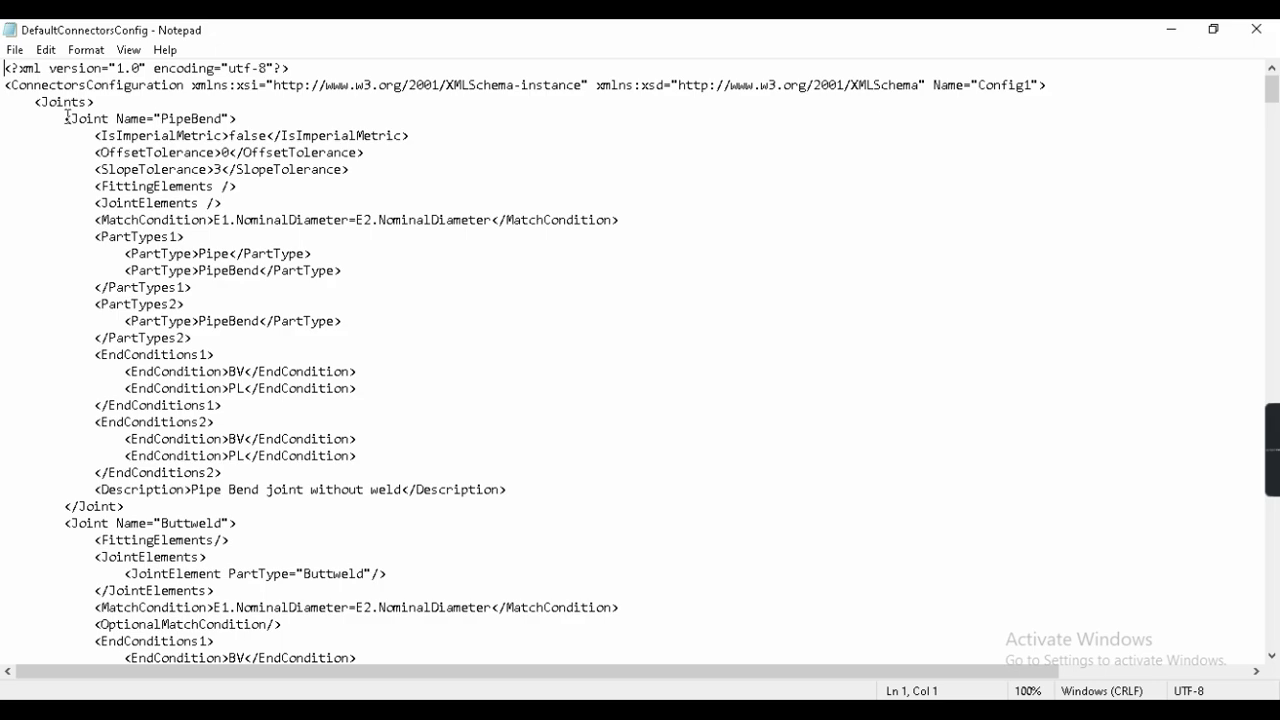
{"action": "left_click_drag", "start_coordinate": [64, 118], "coordinate": [240, 125]}
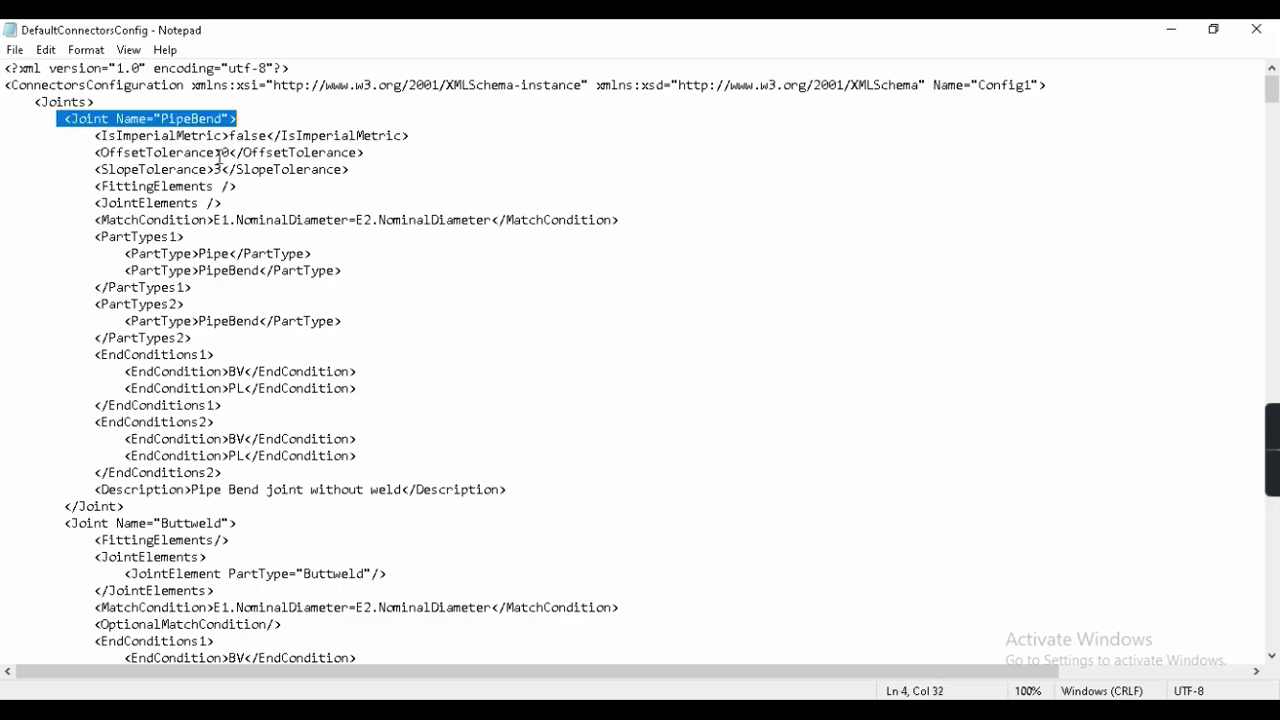
{"action": "left_click_drag", "start_coordinate": [89, 170], "coordinate": [369, 168]}
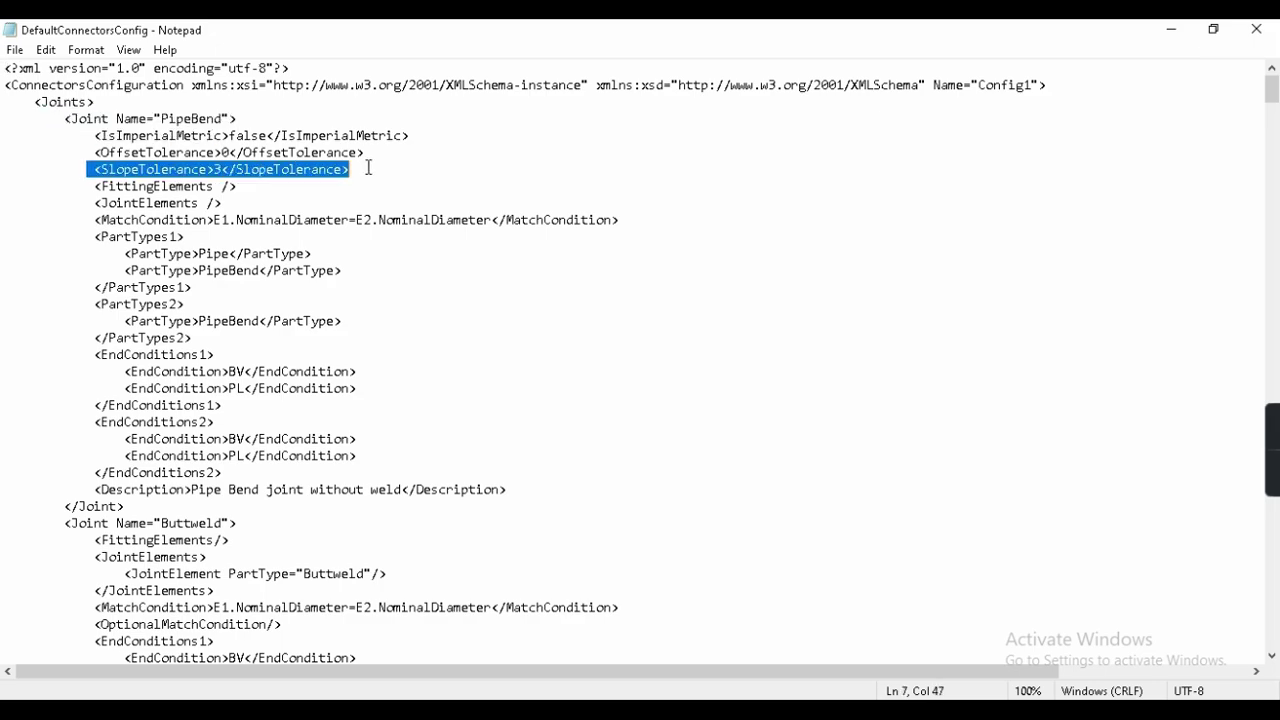
{"action": "left_click", "coordinate": [219, 170]}
{"action": "scroll", "coordinate": [443, 190], "scroll_direction": "down", "scroll_amount": 5}
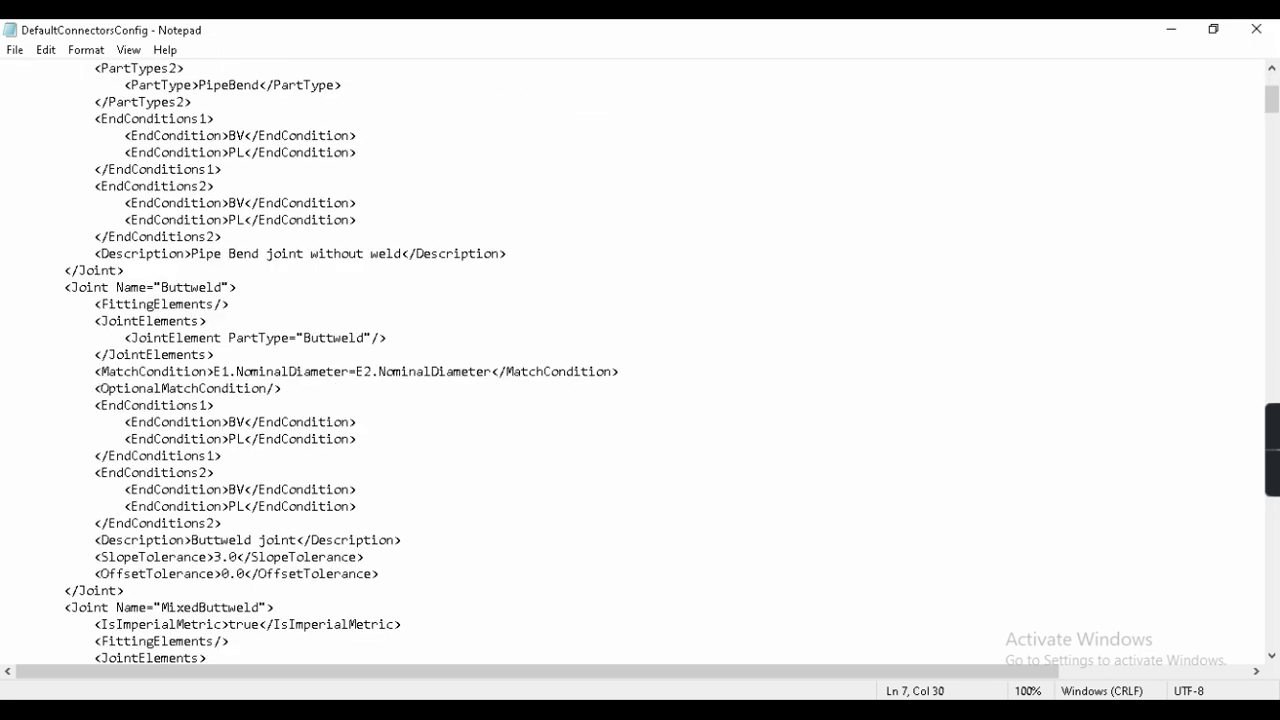
After a glance at the drawing, highlight the Buttweld joint line and its SlopeTolerance of 3.0.
{"action": "left_click", "coordinate": [798, 712]}
{"action": "left_click", "coordinate": [654, 634]}
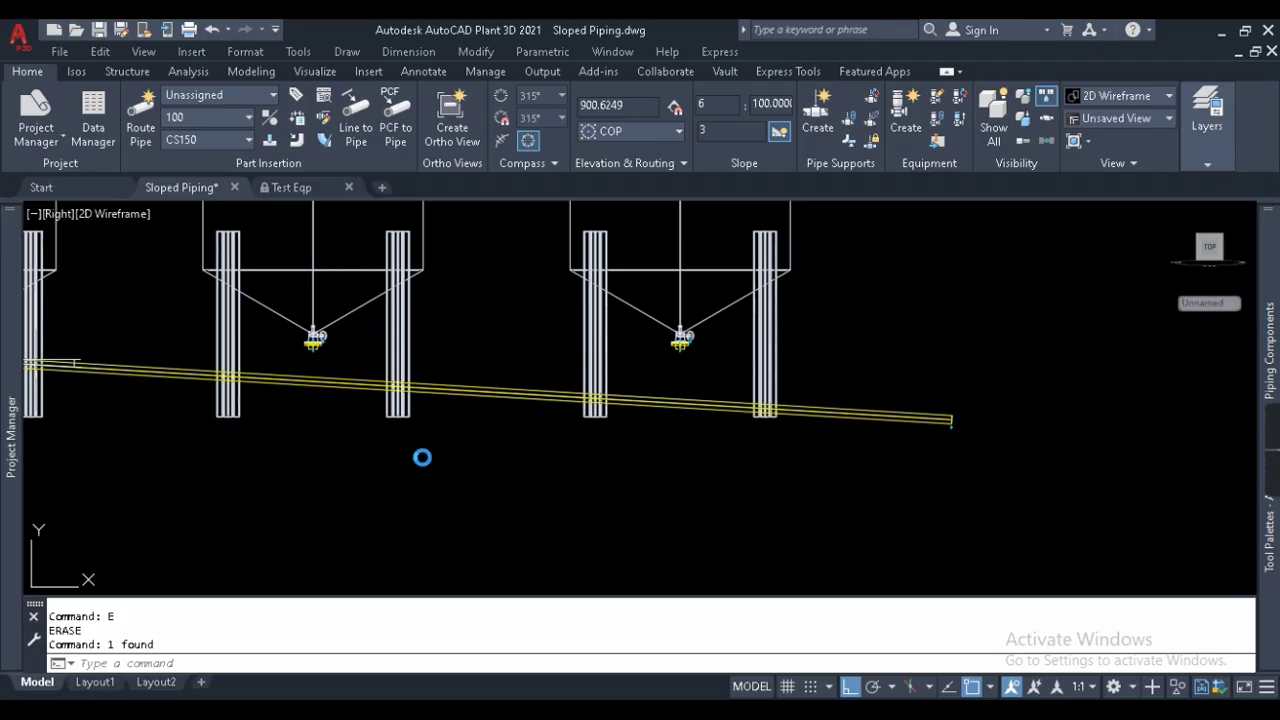
{"action": "scroll", "coordinate": [290, 403], "scroll_direction": "down", "scroll_amount": 4}
{"action": "scroll", "coordinate": [290, 403], "scroll_direction": "up", "scroll_amount": 8}
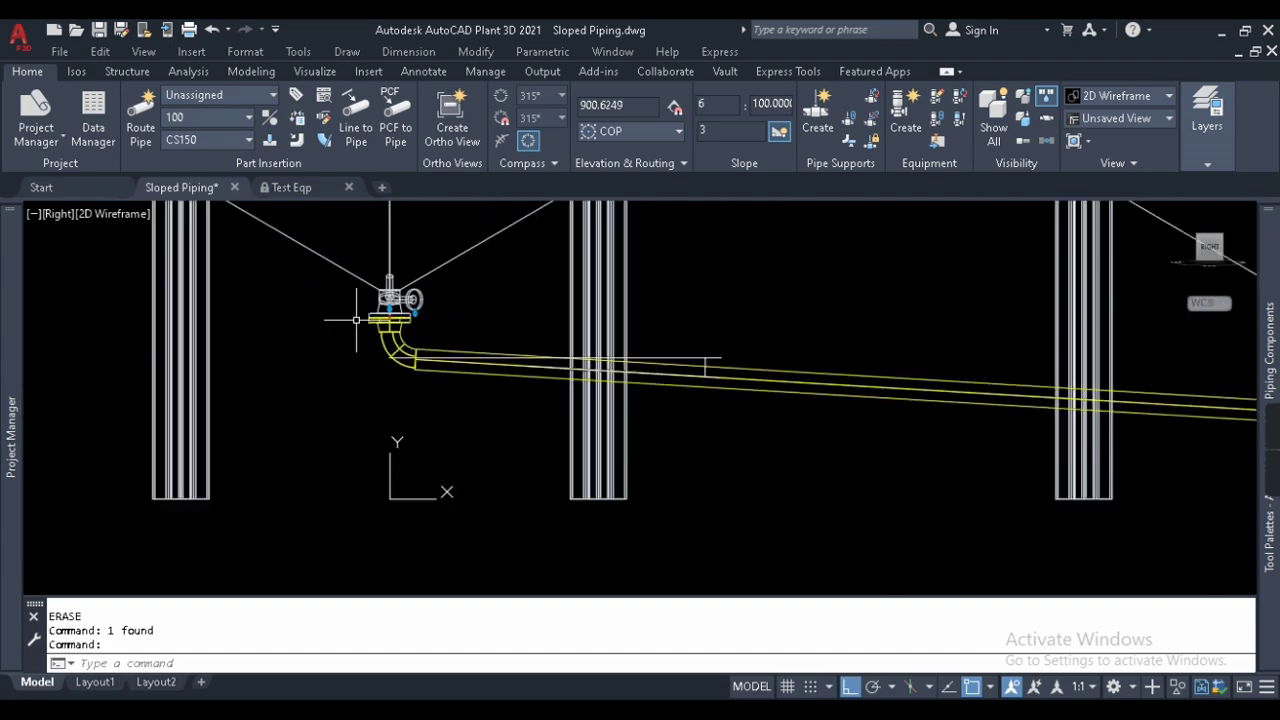
{"action": "key", "text": "alt+Tab"}
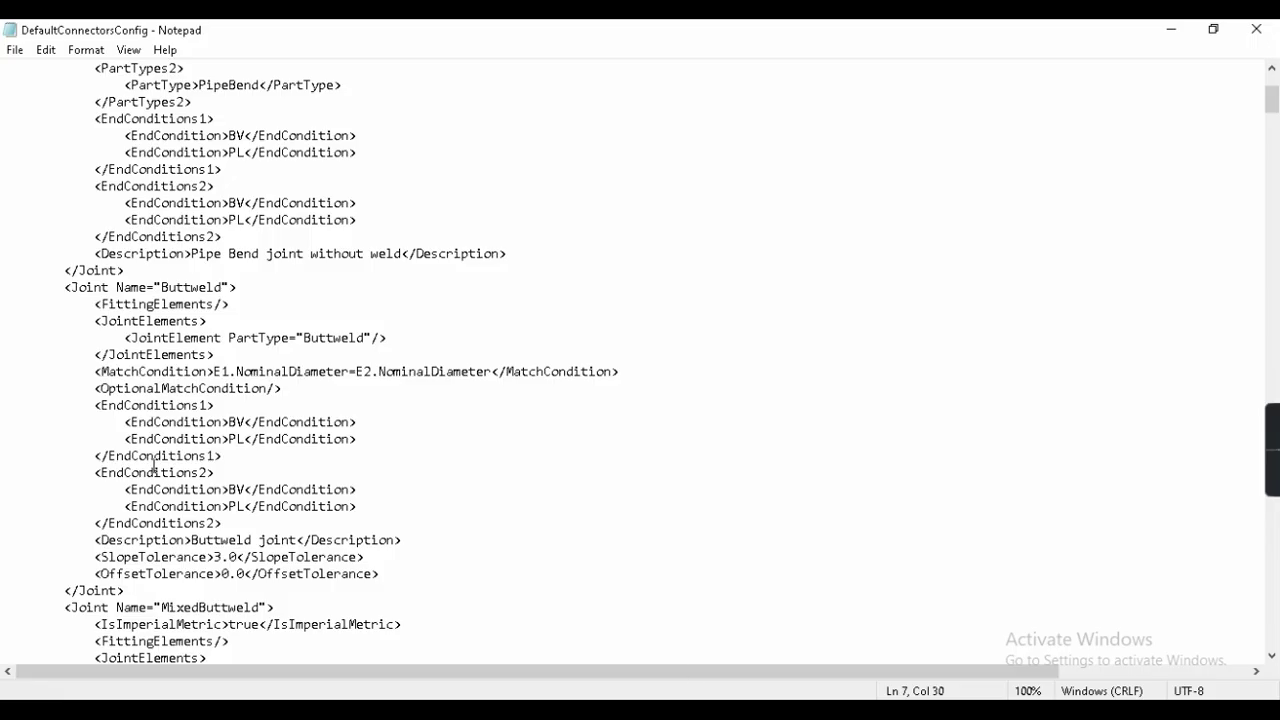
{"action": "left_click_drag", "start_coordinate": [67, 287], "coordinate": [231, 284]}
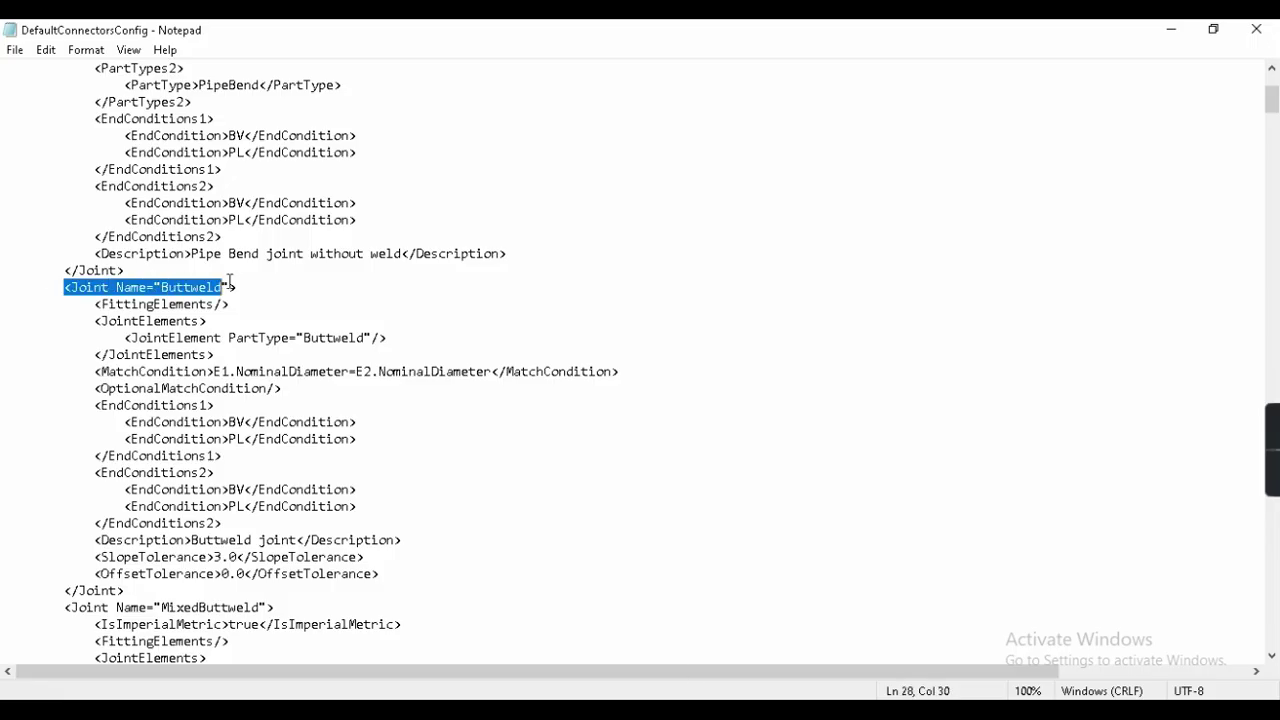
{"action": "scroll", "coordinate": [233, 475], "scroll_direction": "down", "scroll_amount": 2}
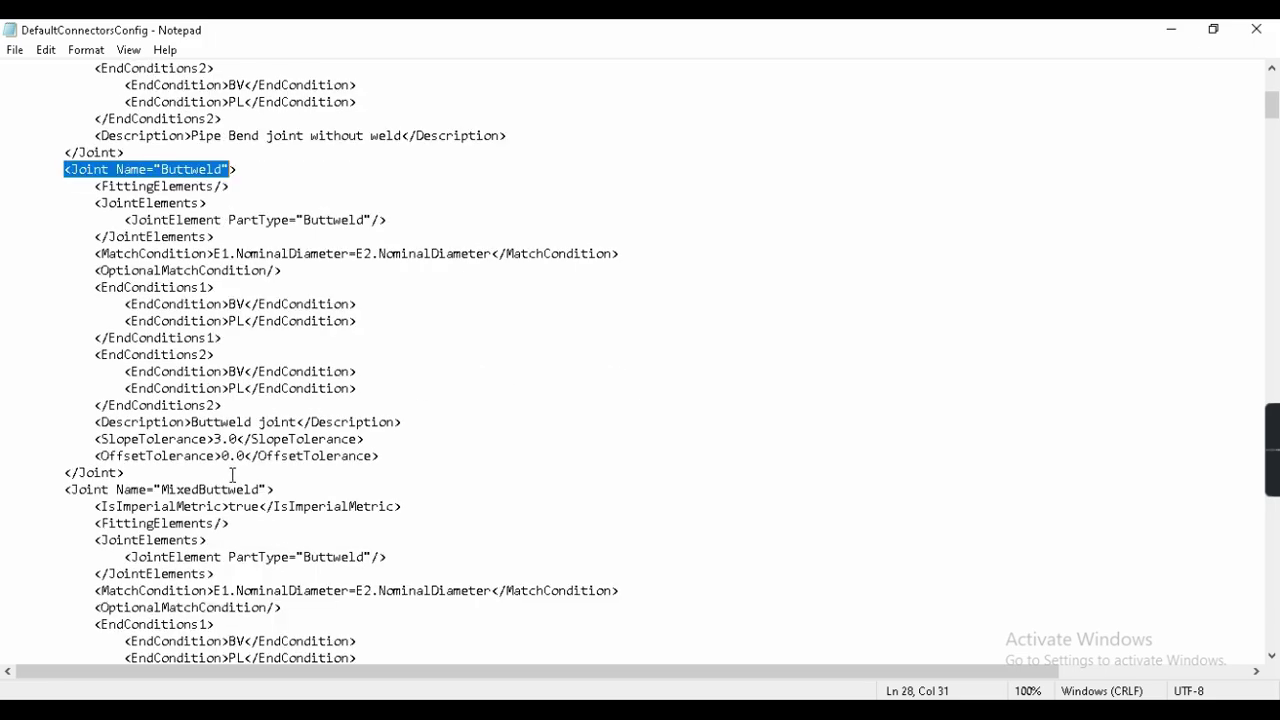
{"action": "left_click_drag", "start_coordinate": [87, 440], "coordinate": [366, 440]}
{"action": "left_click", "coordinate": [422, 439]}
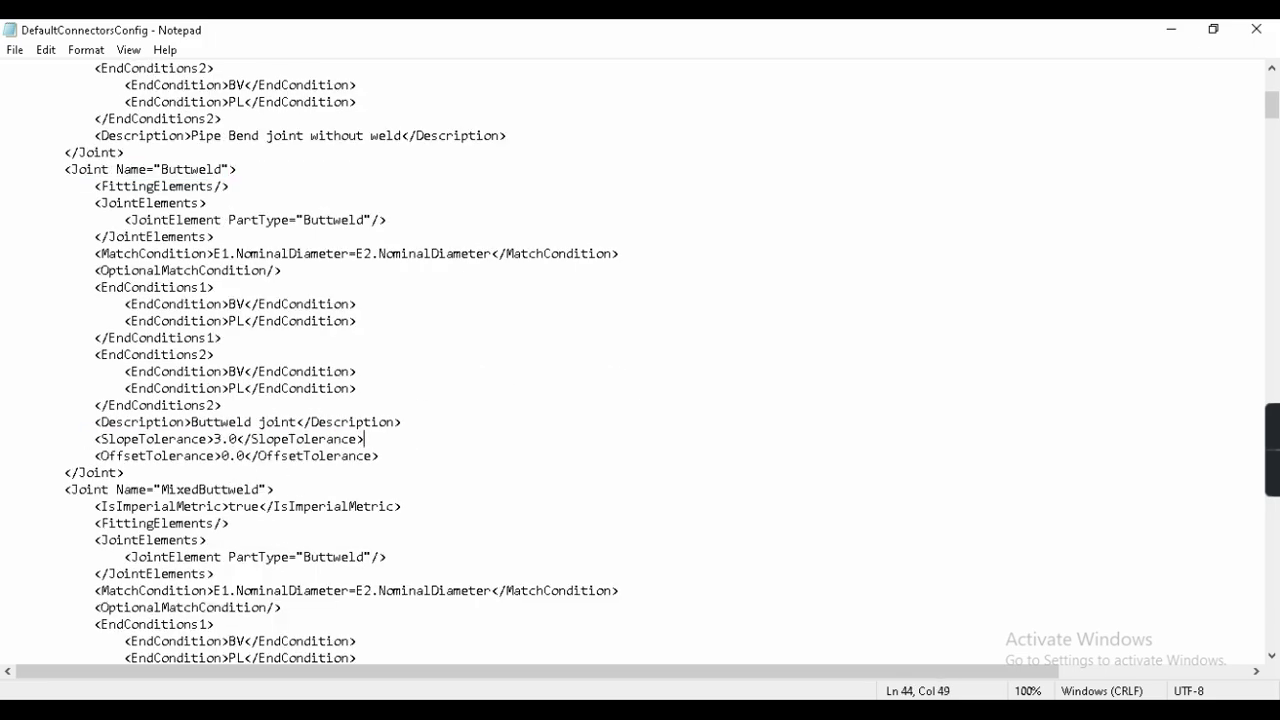
Route a branch from the middle vessel's nozzle perpendicular to the header; dismiss the failure and cancel.
{"action": "mouse_move", "coordinate": [768, 695]}
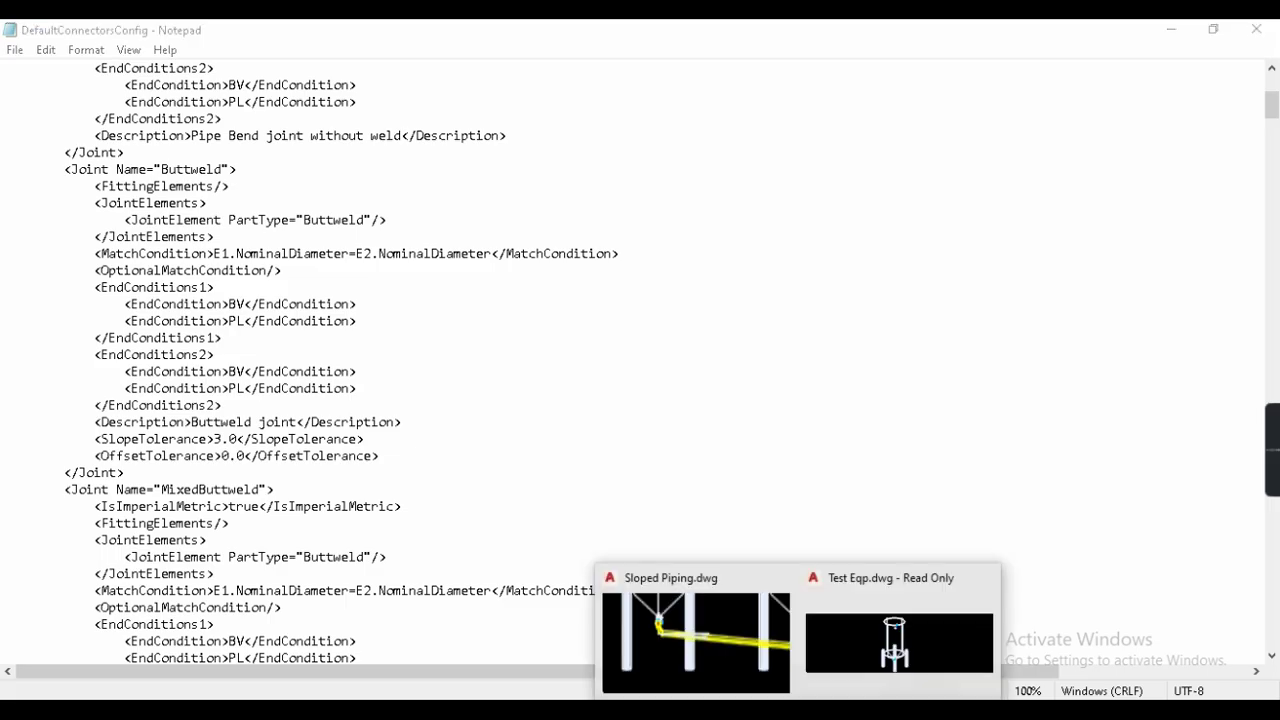
{"action": "left_click", "coordinate": [715, 638]}
{"action": "scroll", "coordinate": [243, 389], "scroll_direction": "down", "scroll_amount": 3}
{"action": "scroll", "coordinate": [650, 365], "scroll_direction": "up", "scroll_amount": 5}
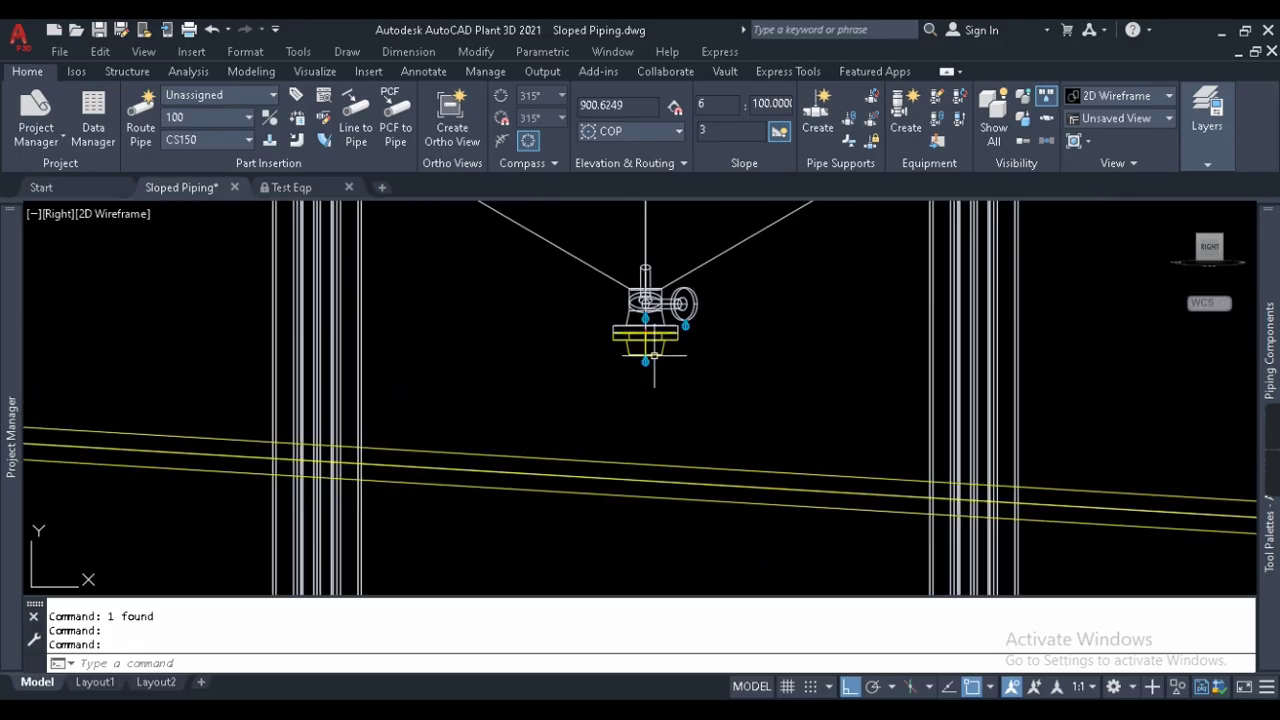
{"action": "left_click", "coordinate": [646, 366]}
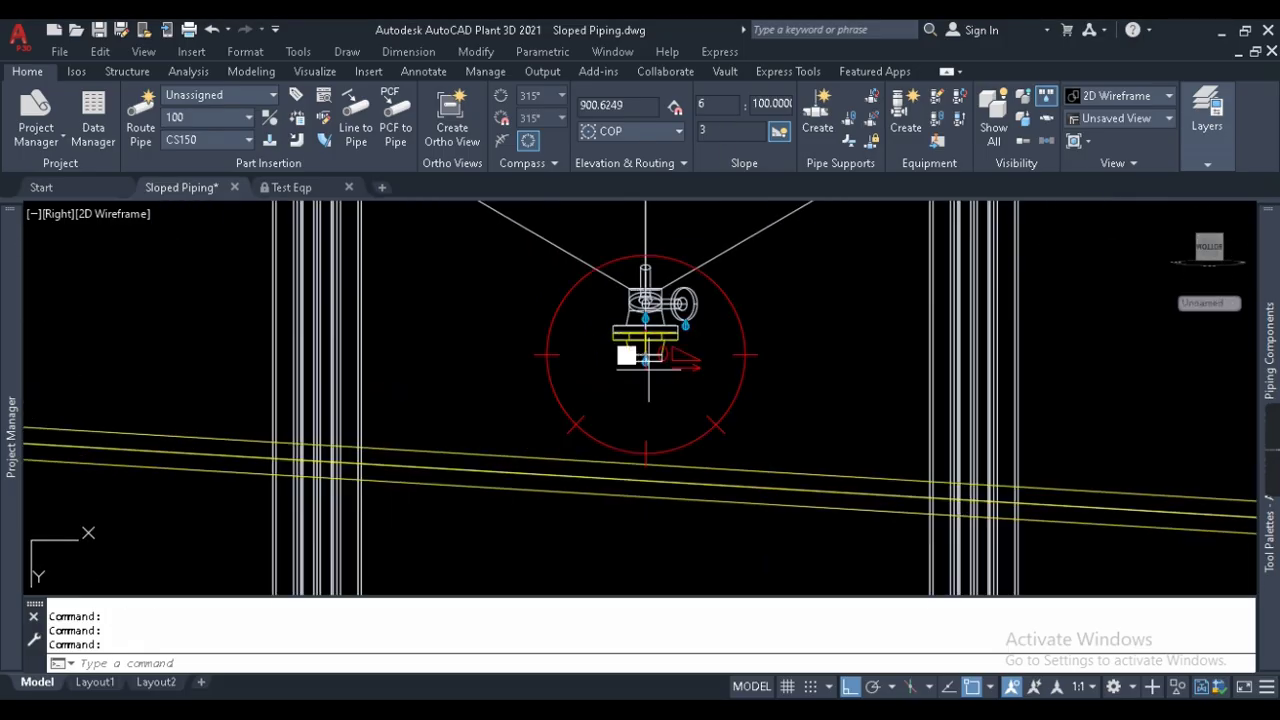
{"action": "left_click", "coordinate": [638, 481]}
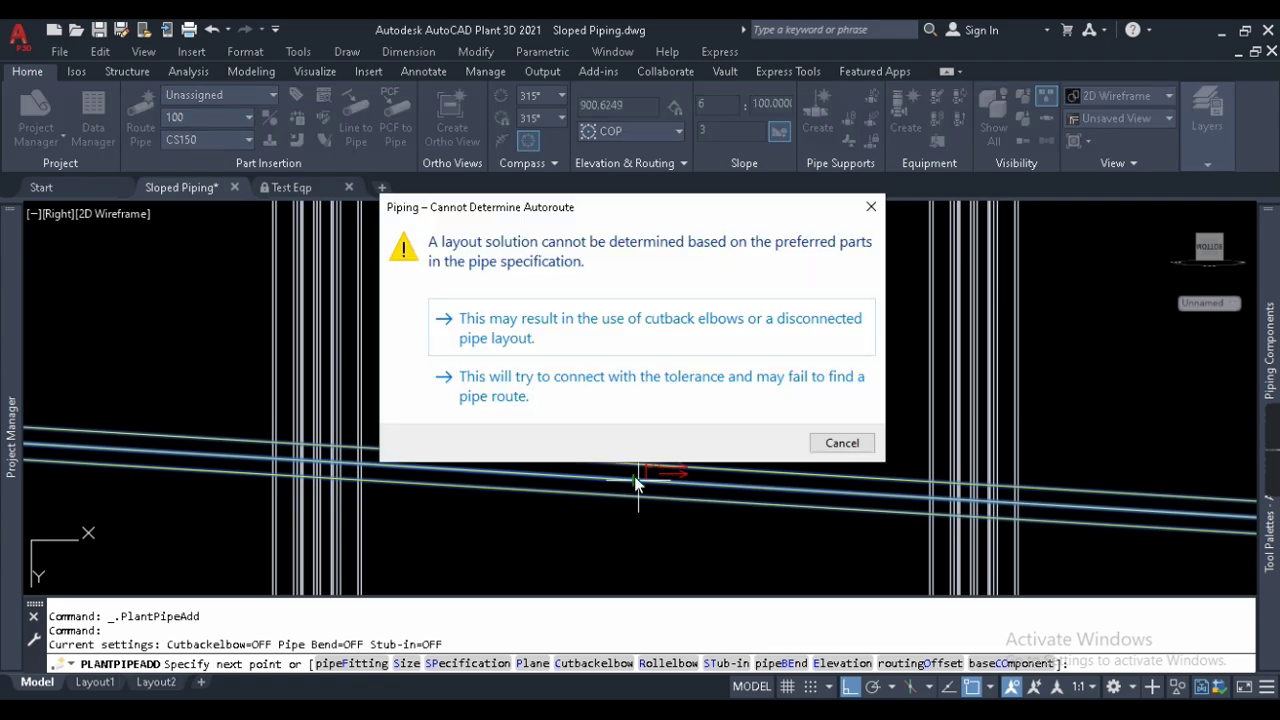
{"action": "left_click", "coordinate": [722, 377]}
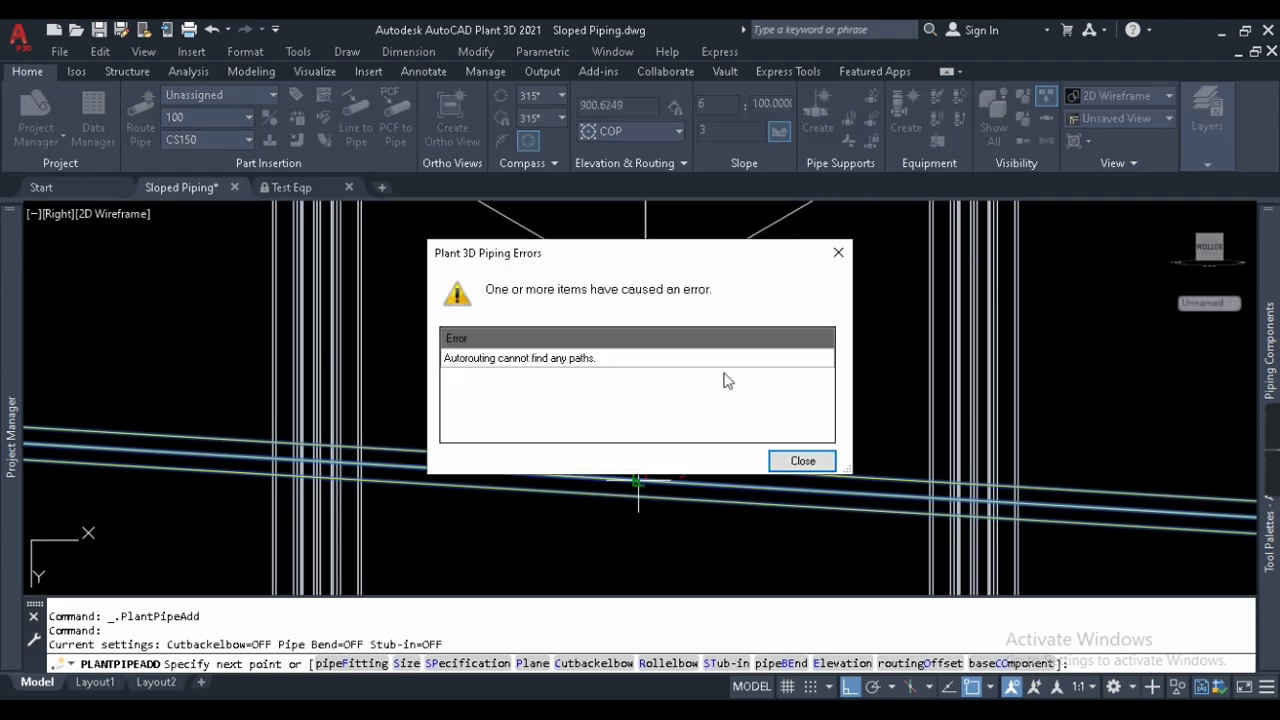
{"action": "left_click", "coordinate": [803, 461]}
{"action": "key", "text": "Escape"}
Return to DefaultConnectorsConfig in Notepad from the taskbar.
{"action": "scroll", "coordinate": [699, 266], "scroll_direction": "up", "scroll_amount": 2}
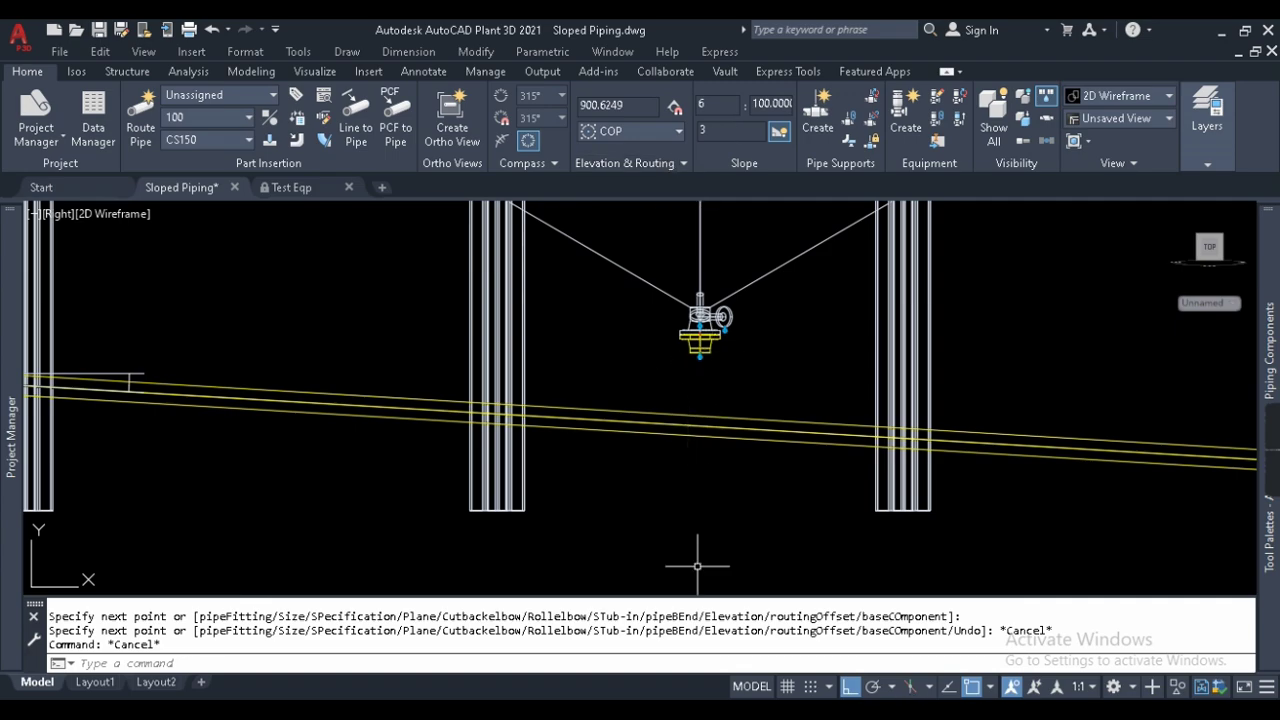
{"action": "mouse_move", "coordinate": [890, 712]}
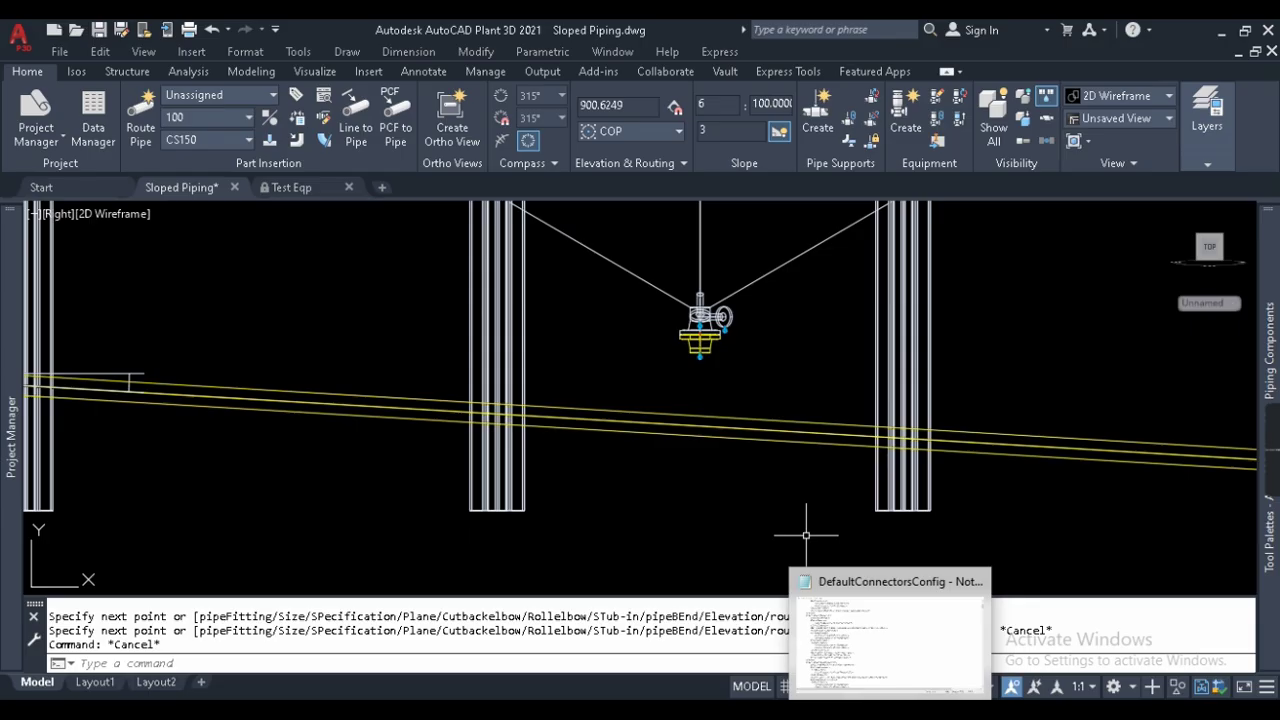
{"action": "left_click", "coordinate": [890, 640]}
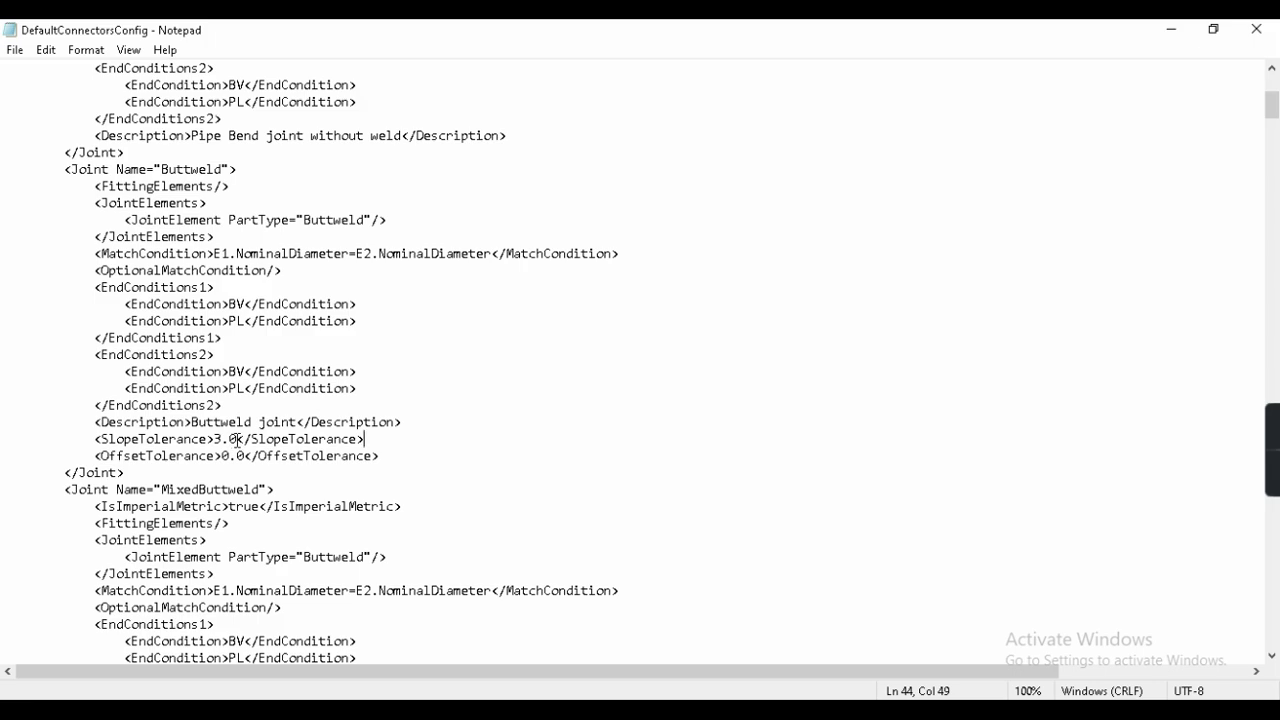
Change the Buttweld SlopeTolerance value from 3.0 to 5.0 and save the XML file.
{"action": "key", "text": "BackSpace"}
{"action": "type", "text": "5"}
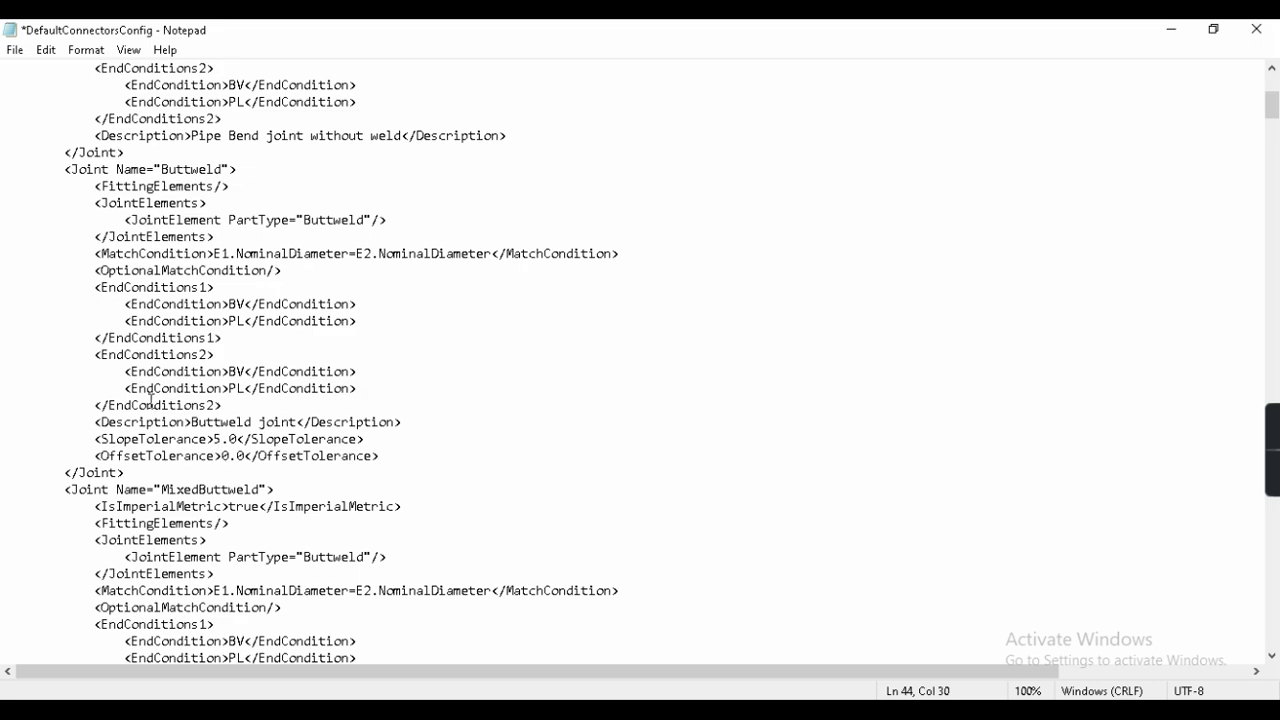
{"action": "left_click_drag", "start_coordinate": [66, 170], "coordinate": [309, 166]}
{"action": "left_click", "coordinate": [505, 421]}
{"action": "key", "text": "ctrl+s"}
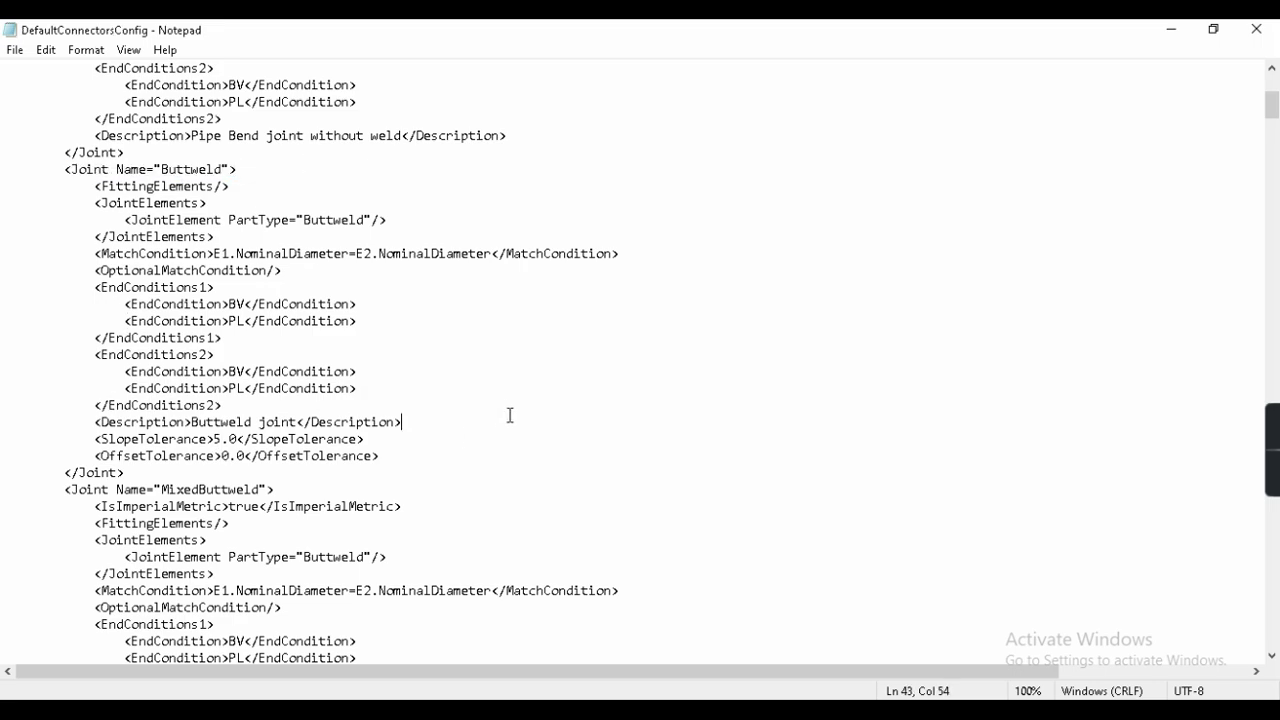
Close Notepad, save Sloped Piping, and close the Sloped Piping and Test Eqp drawings.
{"action": "left_click", "coordinate": [1236, 40]}
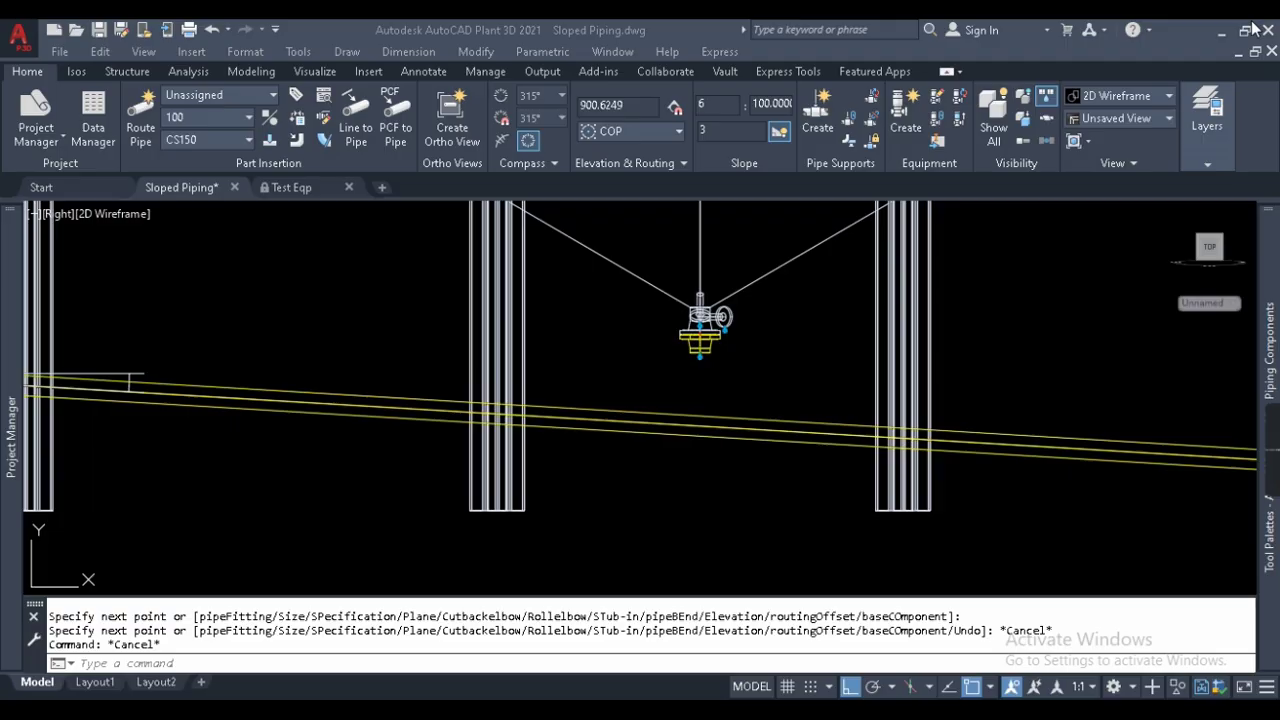
{"action": "scroll", "coordinate": [704, 383], "scroll_direction": "down", "scroll_amount": 2}
{"action": "middle_click_drag", "start_coordinate": [666, 440], "coordinate": [680, 497]}
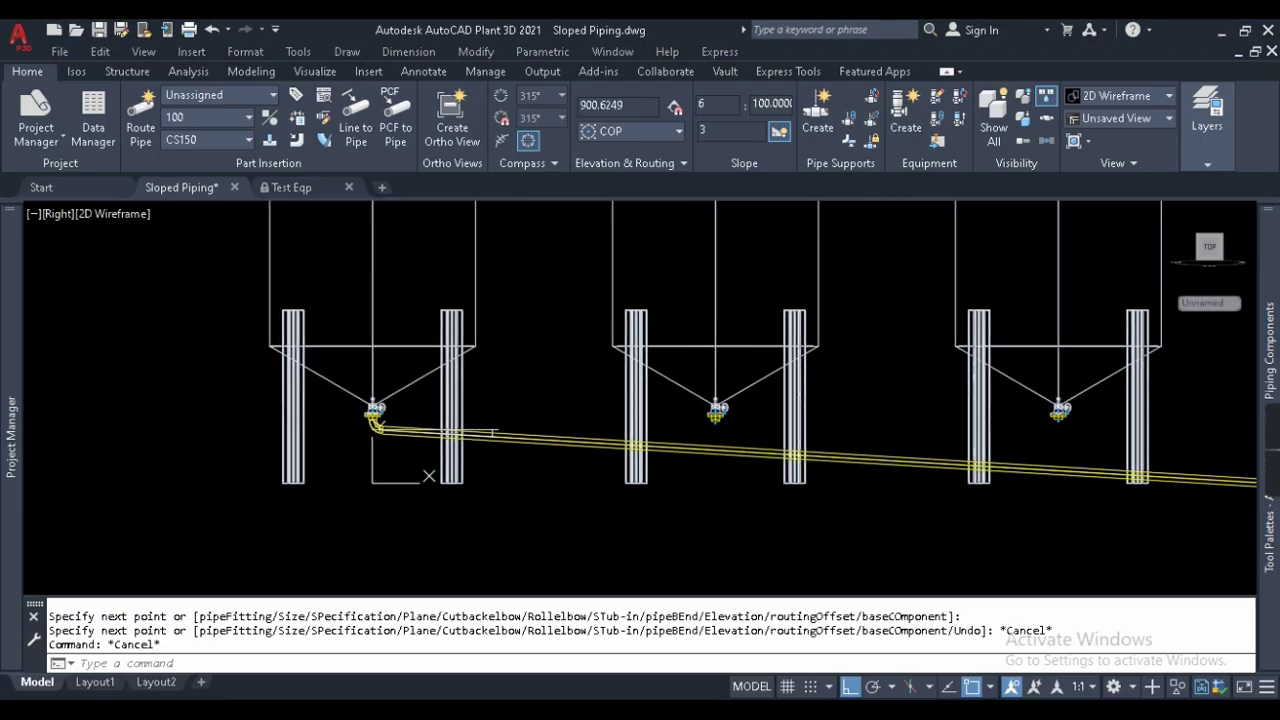
{"action": "key", "text": "ctrl+s"}
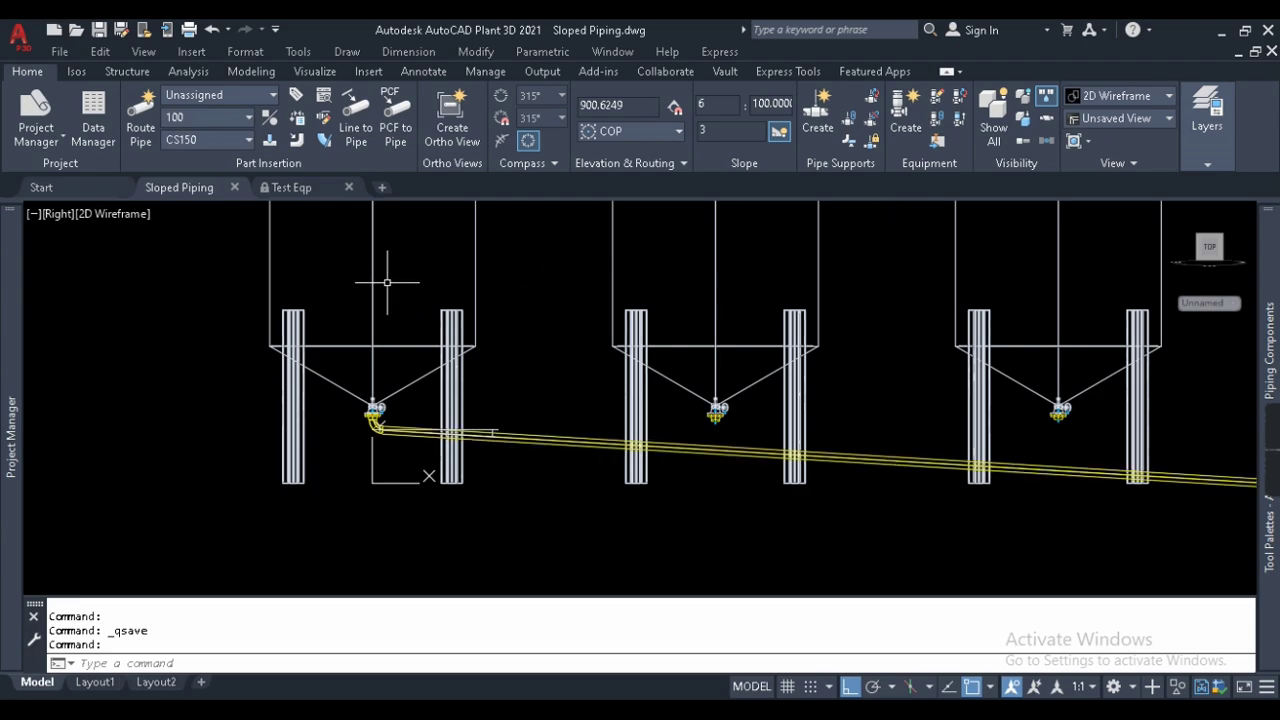
{"action": "left_click", "coordinate": [234, 187]}
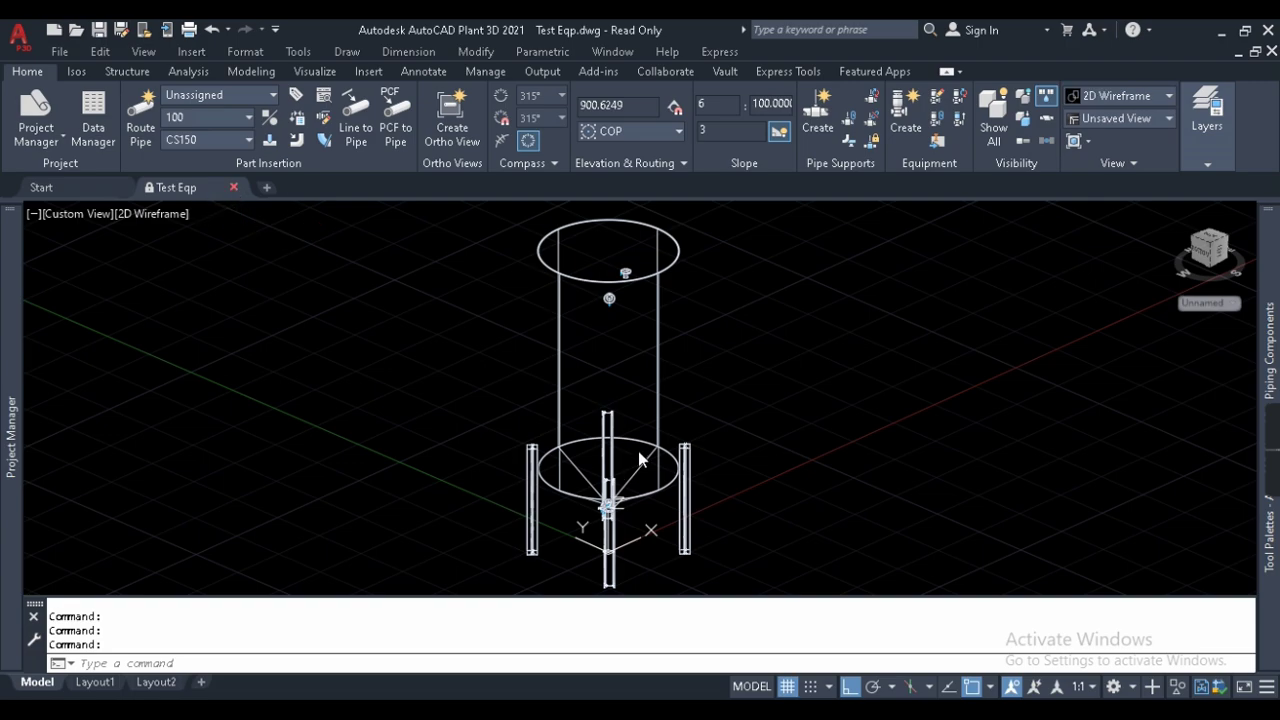
{"action": "key", "text": "ctrl+F4"}
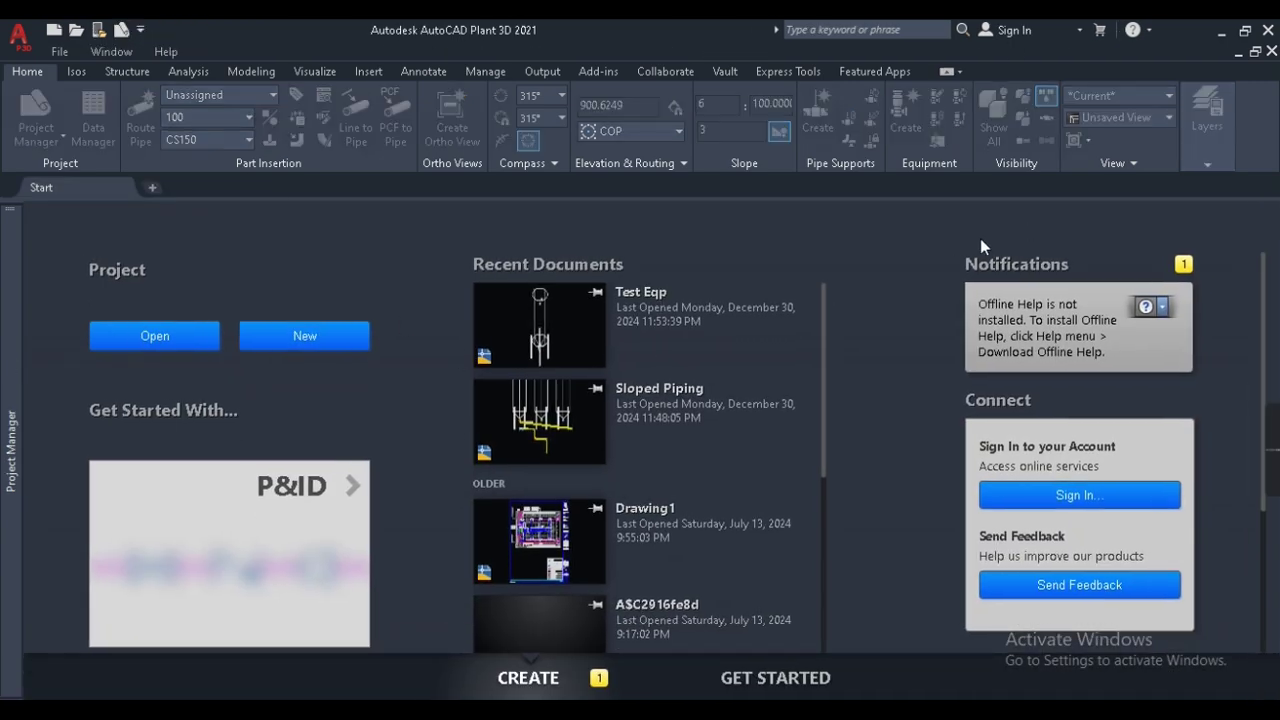
Switch the current project to Default Project and then back to Tool Test to reload it.
{"action": "mouse_move", "coordinate": [6, 304]}
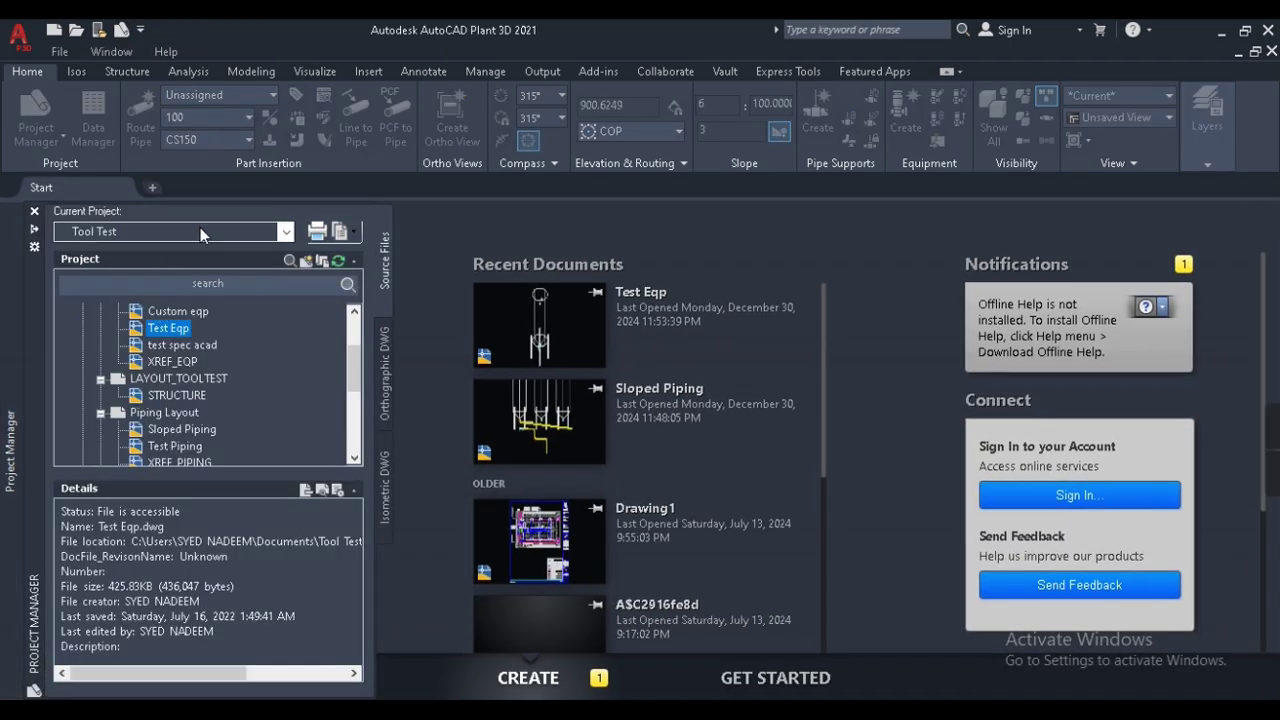
{"action": "left_click", "coordinate": [200, 229]}
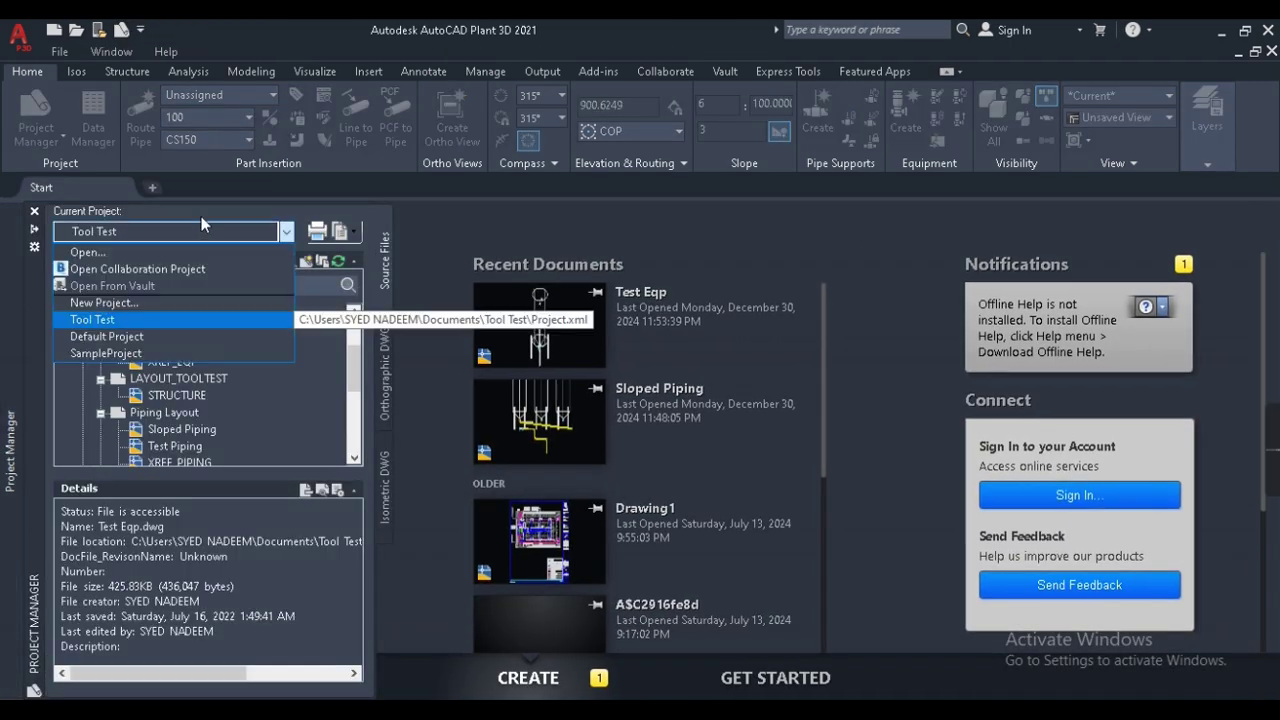
{"action": "left_click", "coordinate": [122, 337]}
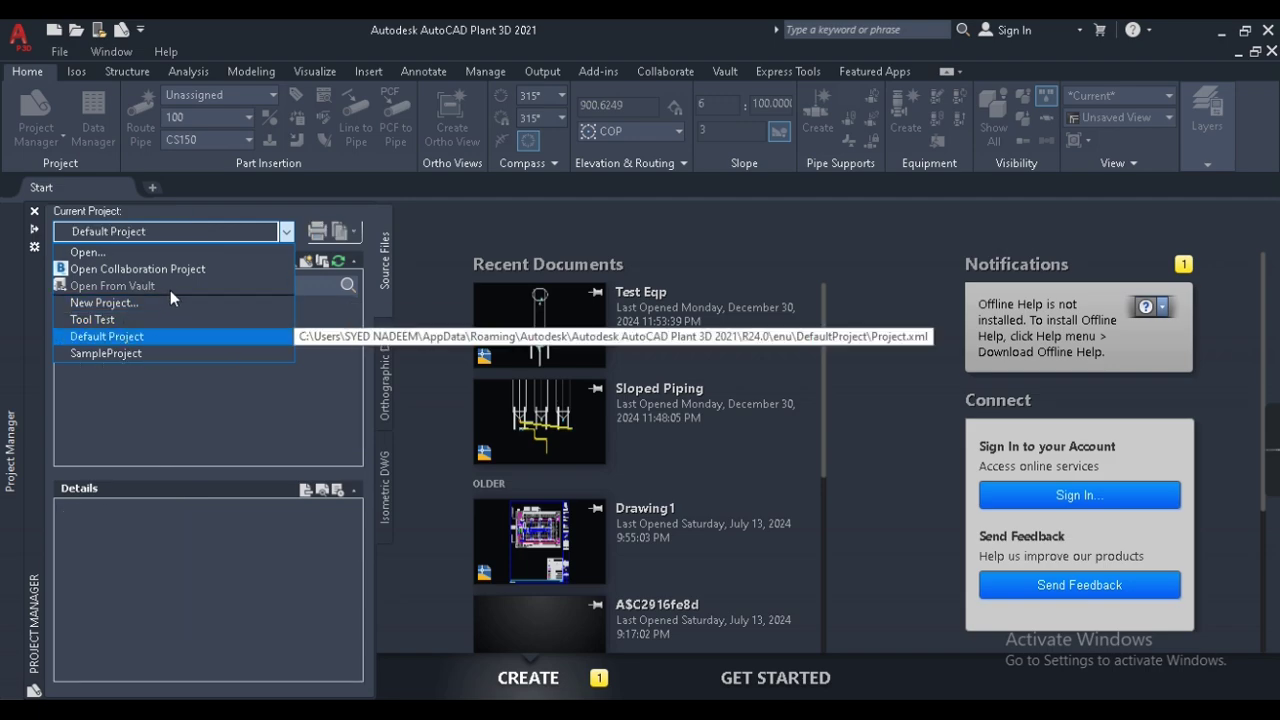
{"action": "left_click", "coordinate": [205, 228]}
{"action": "left_click", "coordinate": [211, 231]}
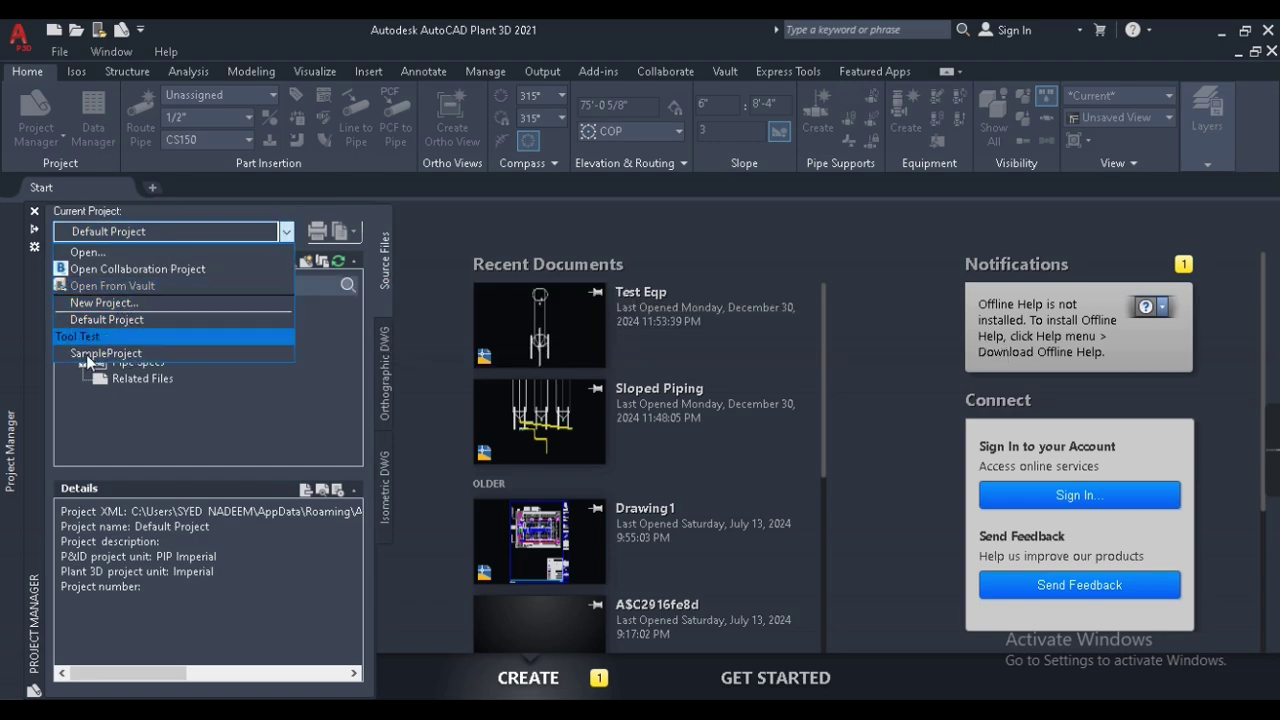
{"action": "left_click", "coordinate": [127, 340]}
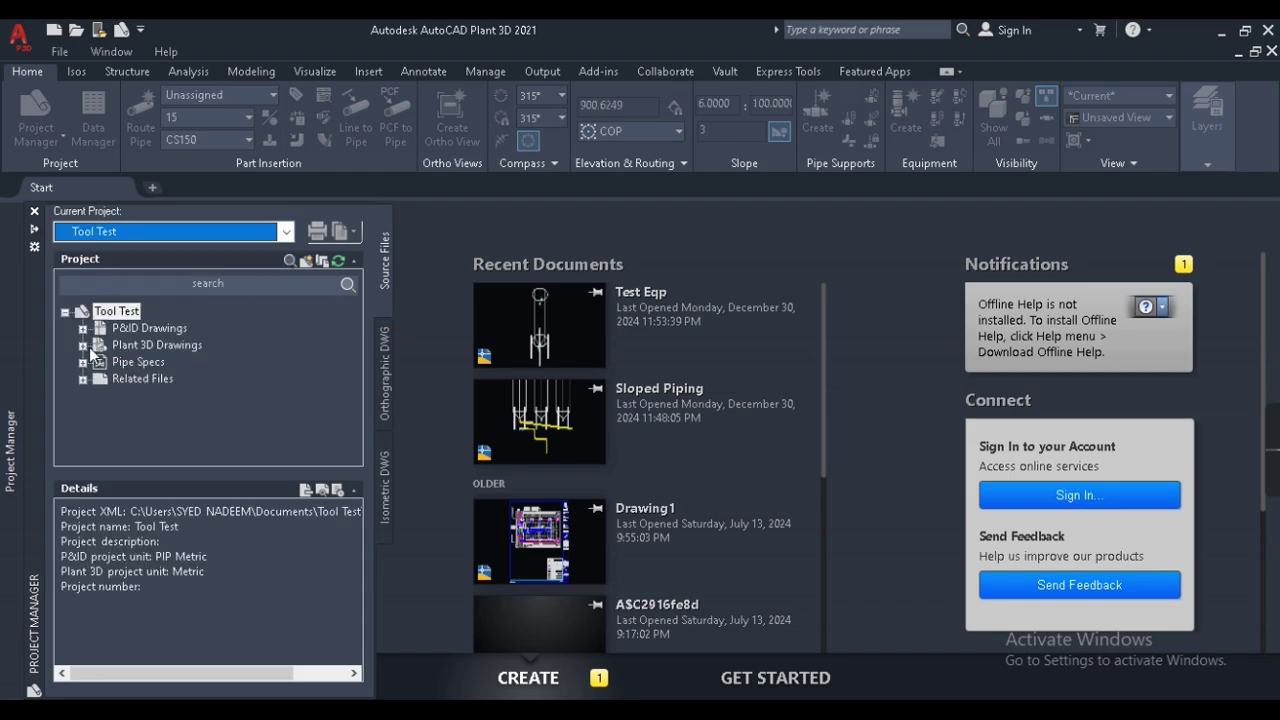
Open the Sloped Piping drawing from Plant 3D Drawings > Piping Layout.
{"action": "left_click", "coordinate": [82, 345]}
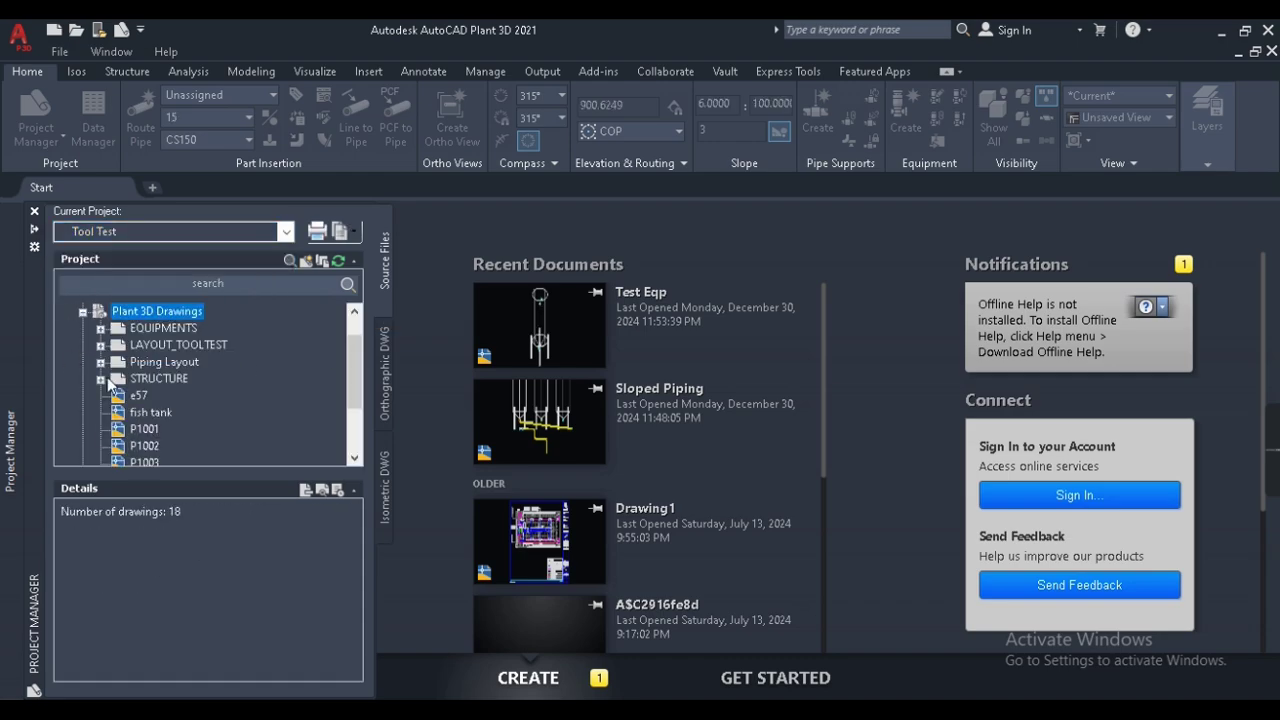
{"action": "left_click", "coordinate": [100, 363]}
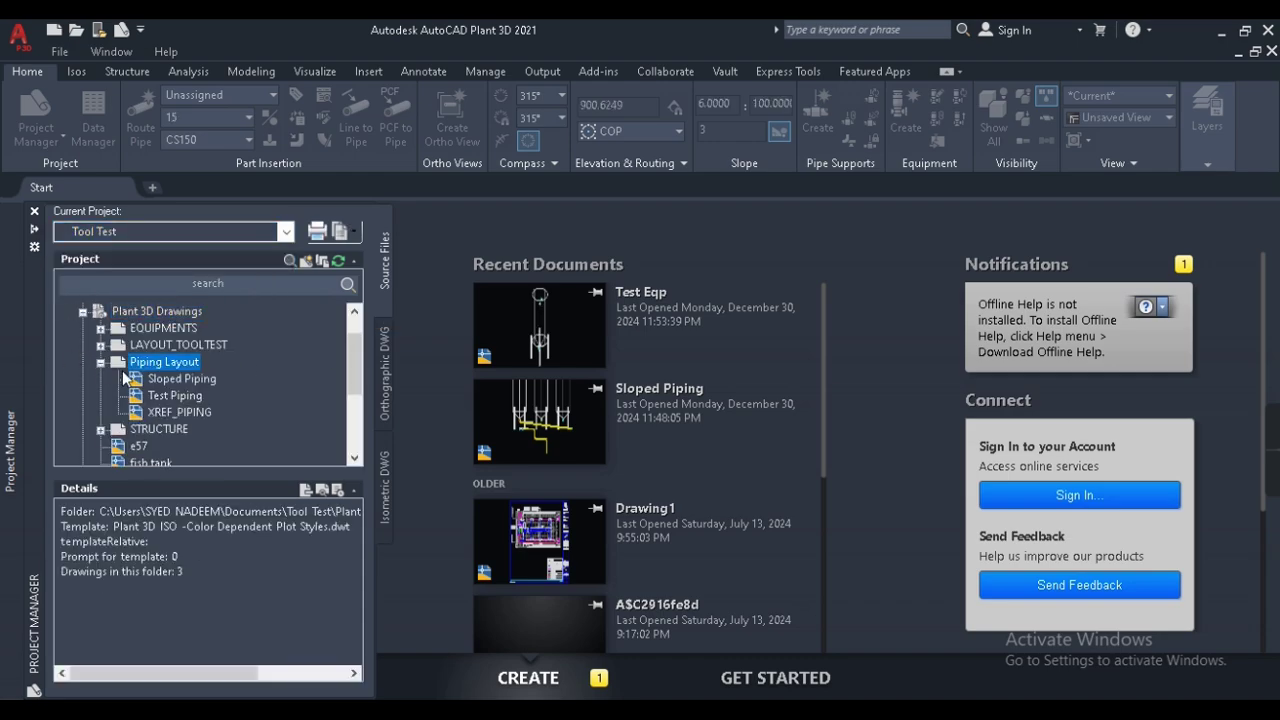
{"action": "left_click", "coordinate": [195, 382]}
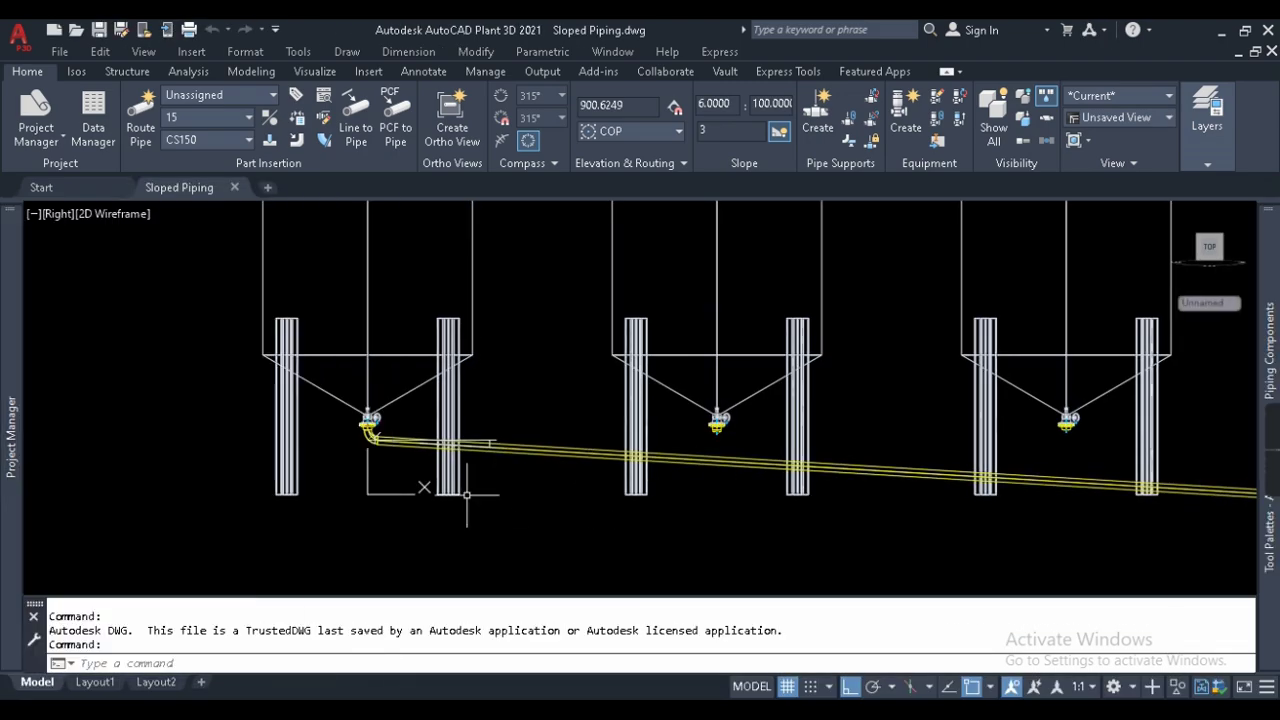
Window-select the stray fitting beneath the middle vessel's flange and delete it.
{"action": "scroll", "coordinate": [500, 440], "scroll_direction": "up", "scroll_amount": 5}
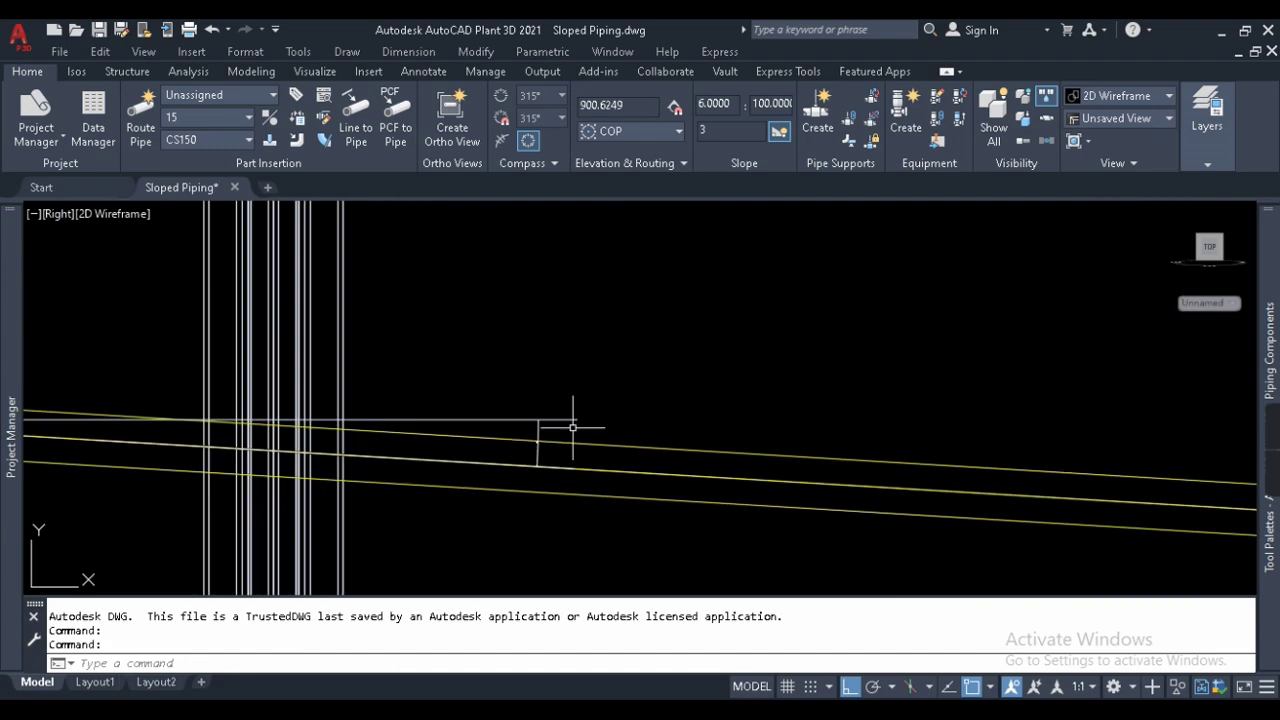
{"action": "scroll", "coordinate": [503, 403], "scroll_direction": "up", "scroll_amount": 5}
{"action": "scroll", "coordinate": [466, 357], "scroll_direction": "down", "scroll_amount": 7}
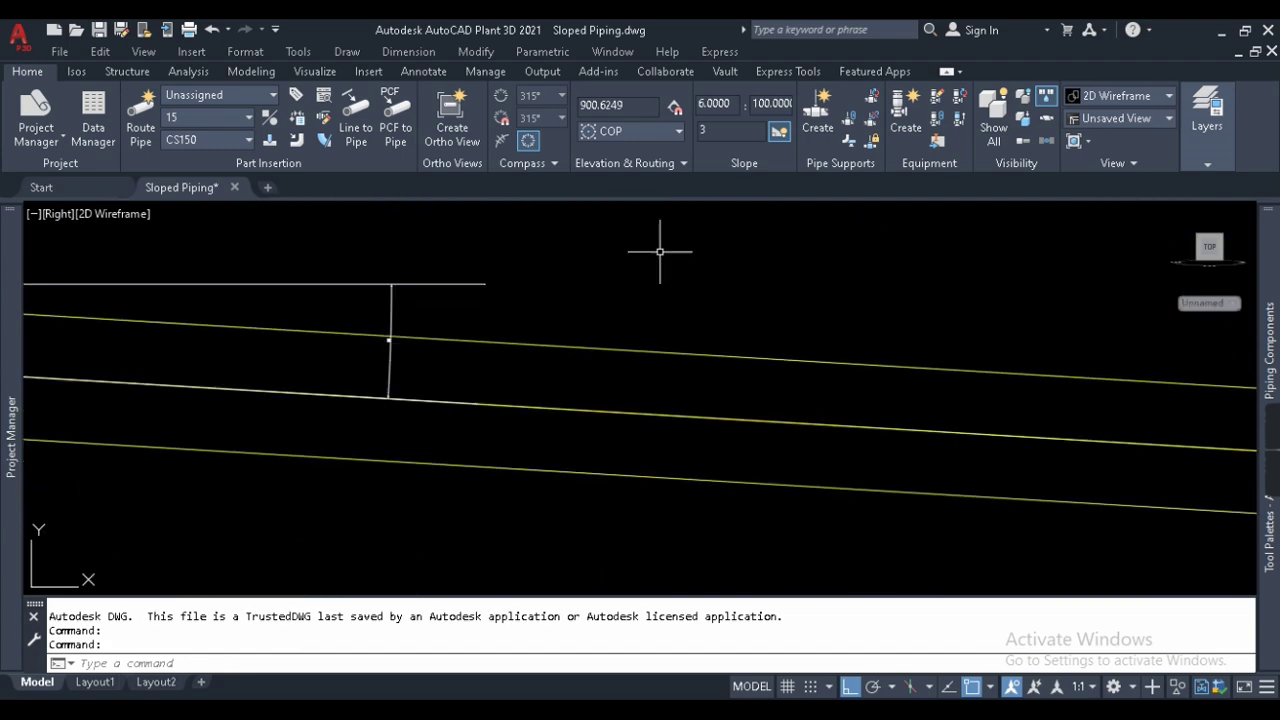
{"action": "scroll", "coordinate": [634, 243], "scroll_direction": "down", "scroll_amount": 4}
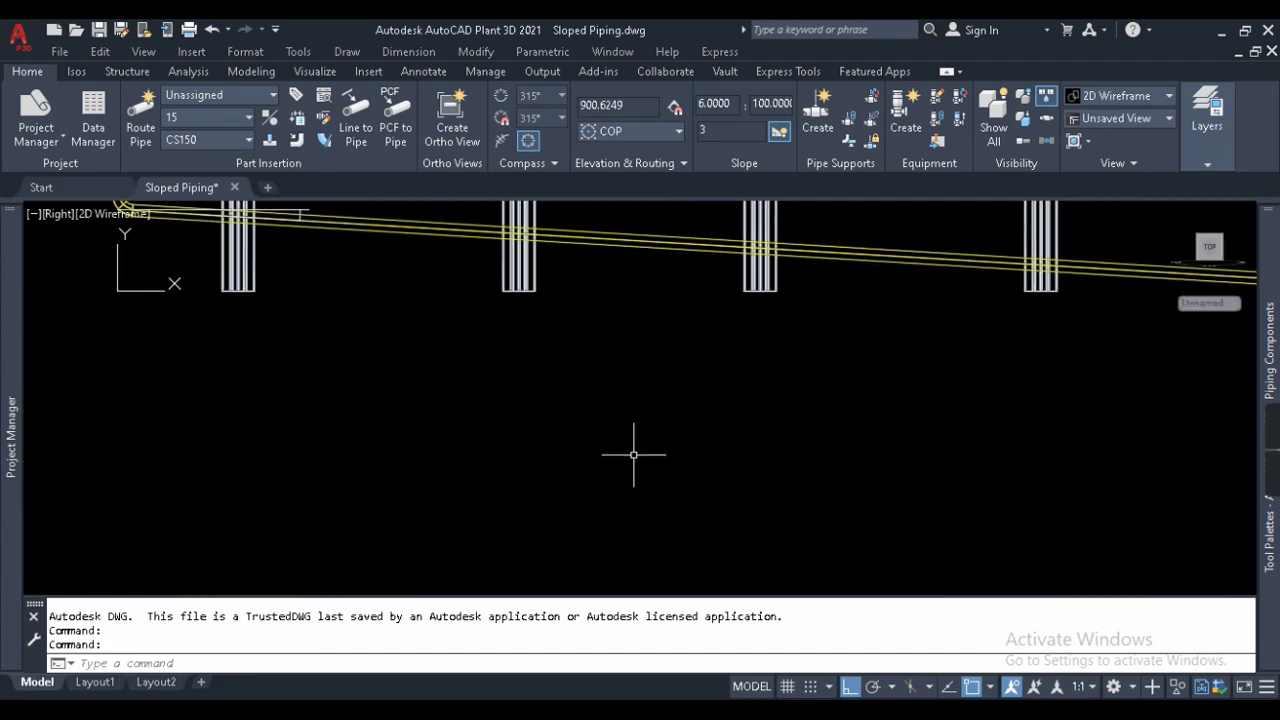
{"action": "scroll", "coordinate": [641, 322], "scroll_direction": "down", "scroll_amount": 2}
{"action": "scroll", "coordinate": [645, 265], "scroll_direction": "up", "scroll_amount": 5}
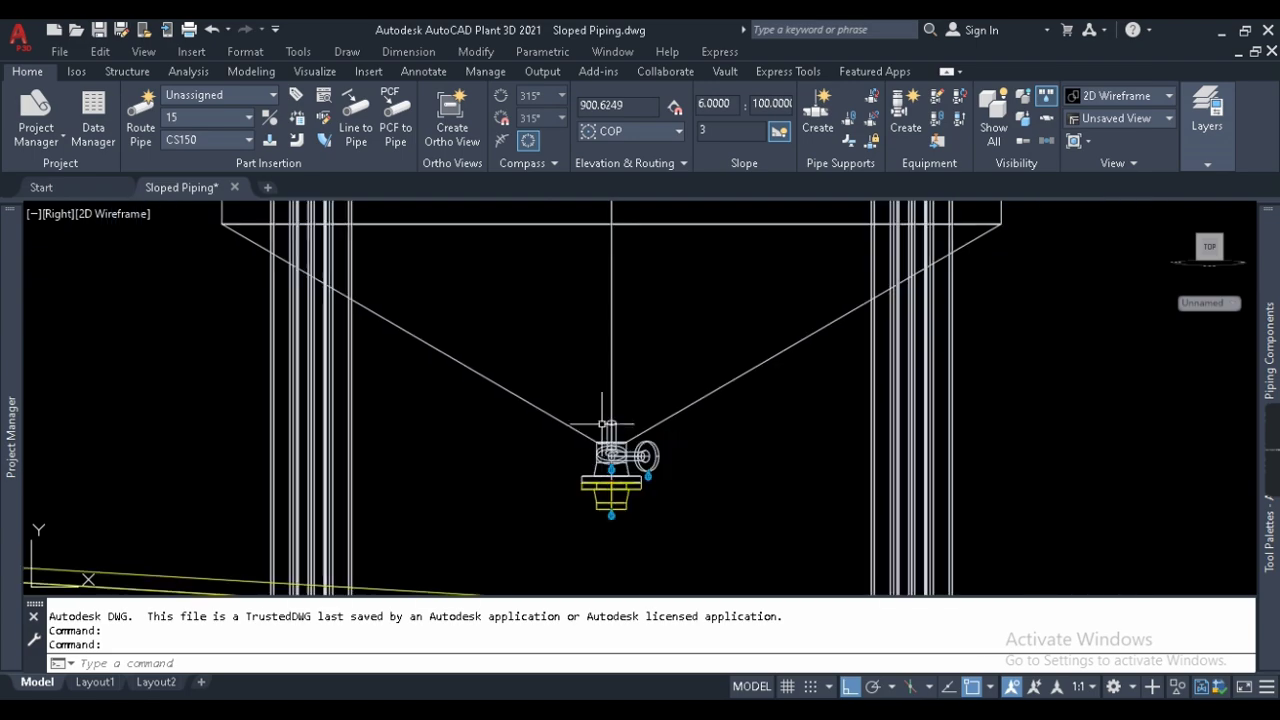
{"action": "scroll", "coordinate": [636, 535], "scroll_direction": "up", "scroll_amount": 2}
{"action": "left_click", "coordinate": [640, 505]}
{"action": "left_click", "coordinate": [560, 465]}
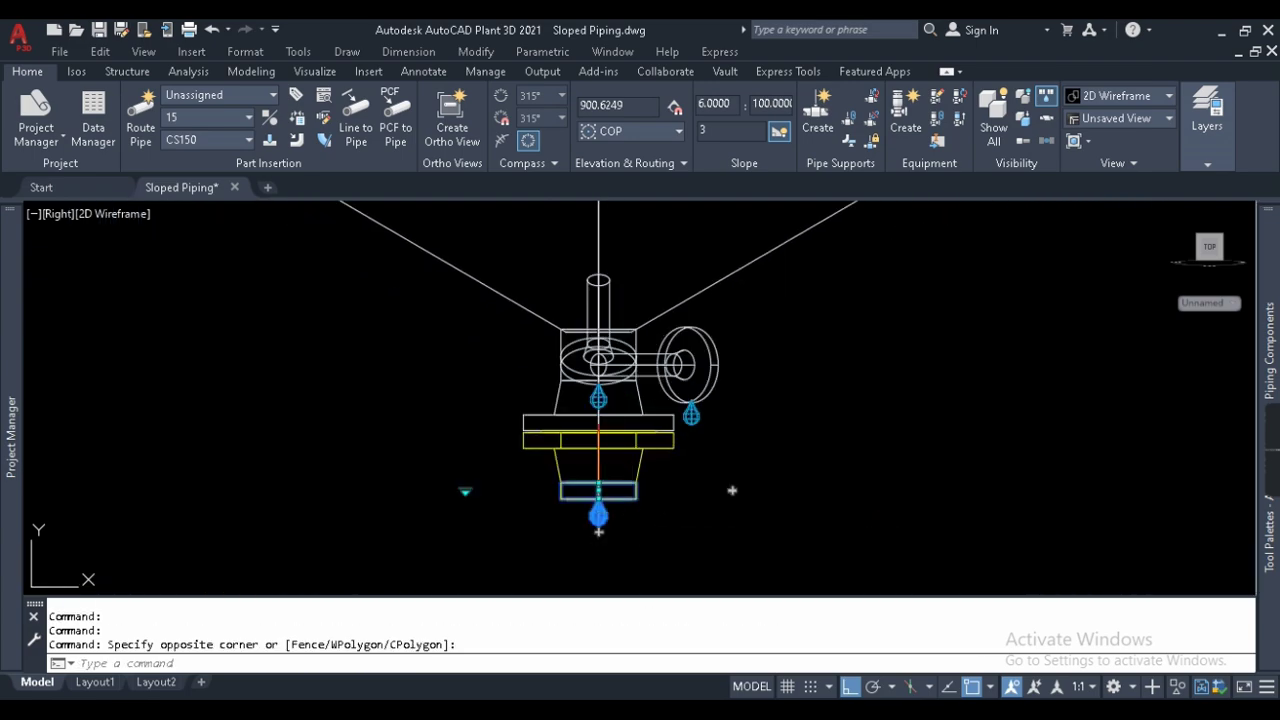
{"action": "key", "text": "Delete"}
Window-select the support, then select the middle vessel's outlet assembly.
{"action": "scroll", "coordinate": [648, 493], "scroll_direction": "down", "scroll_amount": 5}
{"action": "scroll", "coordinate": [640, 460], "scroll_direction": "up", "scroll_amount": 3}
{"action": "left_click", "coordinate": [700, 395]}
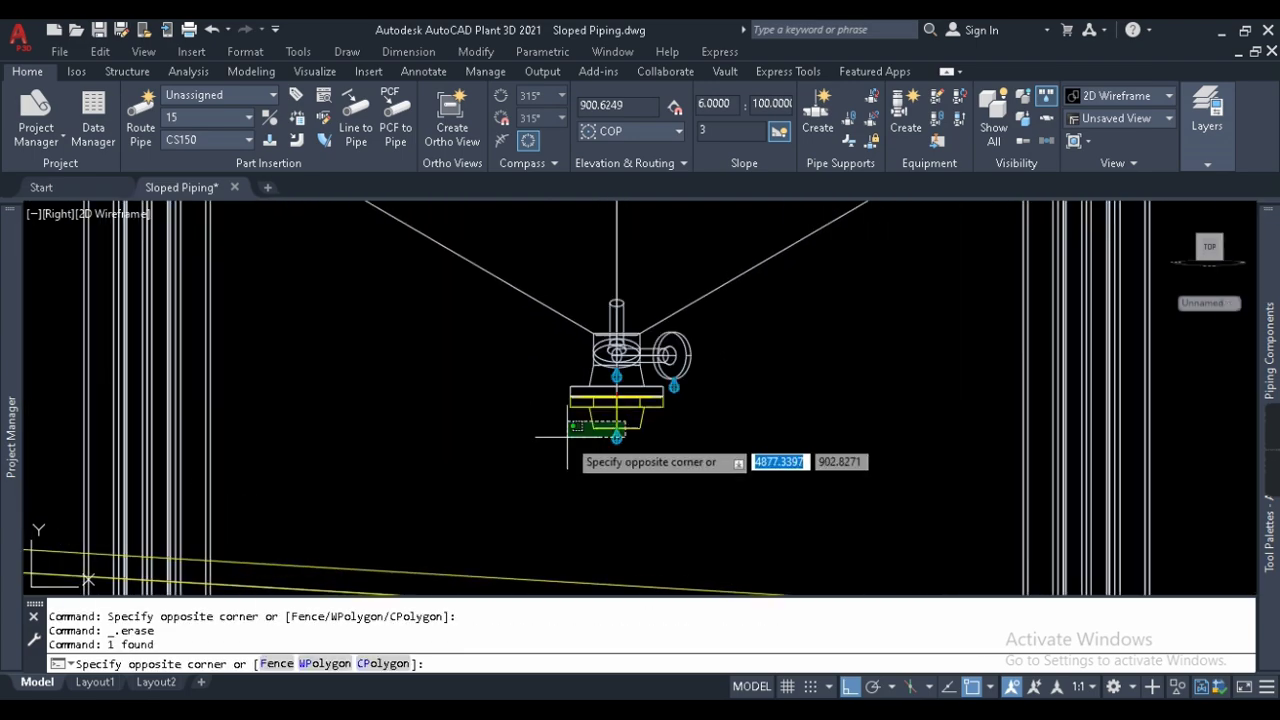
{"action": "left_click", "coordinate": [592, 437]}
{"action": "scroll", "coordinate": [660, 410], "scroll_direction": "down", "scroll_amount": 2}
{"action": "left_click", "coordinate": [641, 404]}
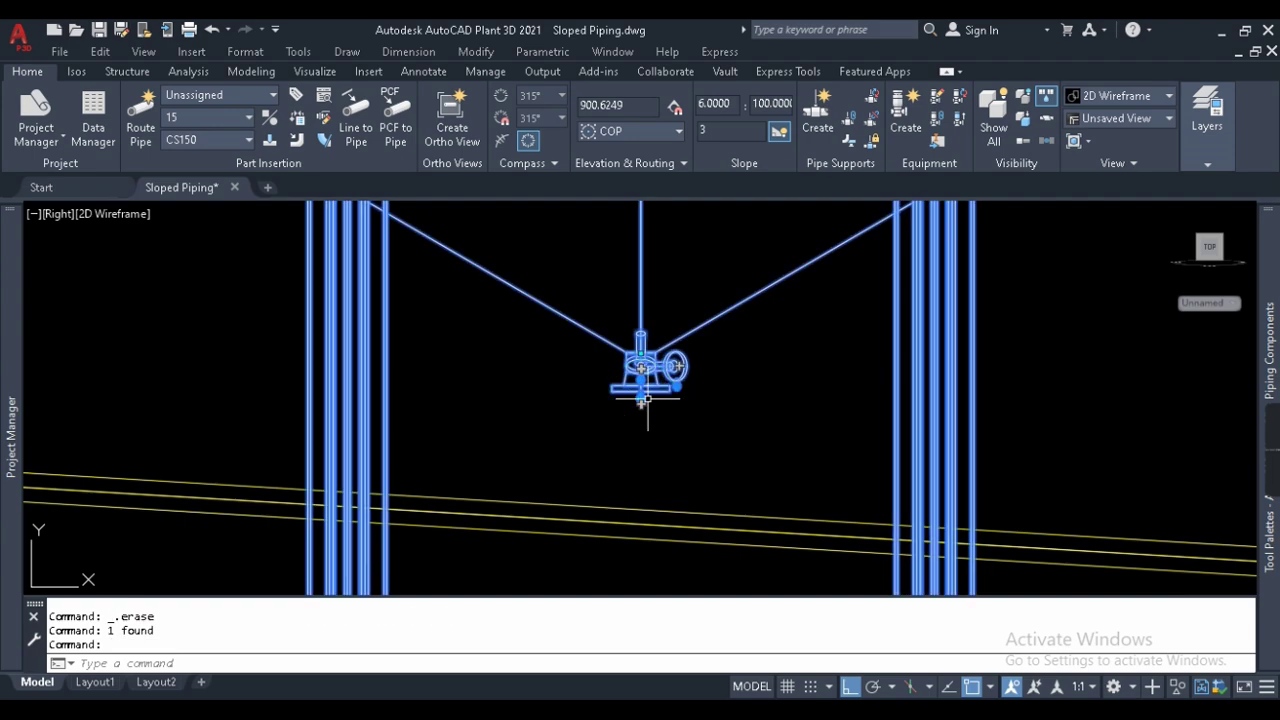
Route a size 100 branch pipe from the middle vessel's outlet to a tee on the sloped header.
{"action": "left_click", "coordinate": [641, 404]}
{"action": "scroll", "coordinate": [630, 460], "scroll_direction": "down", "scroll_amount": 2}
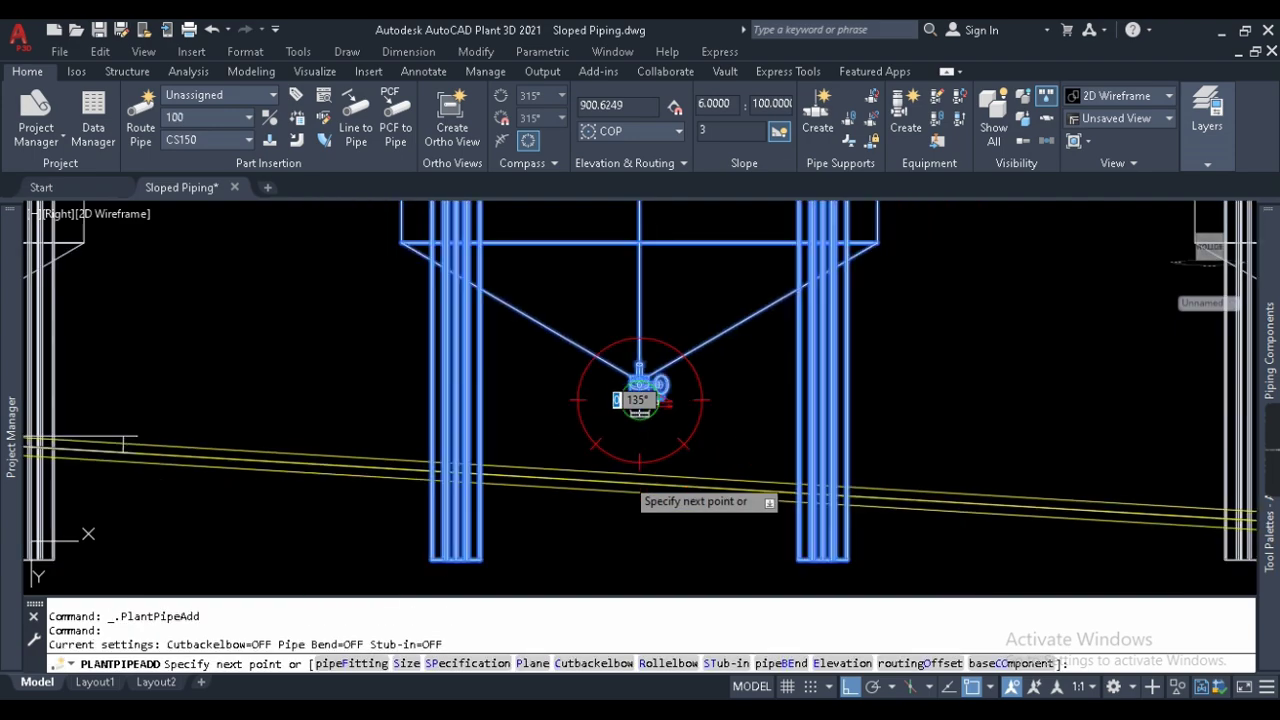
{"action": "left_click", "coordinate": [630, 484]}
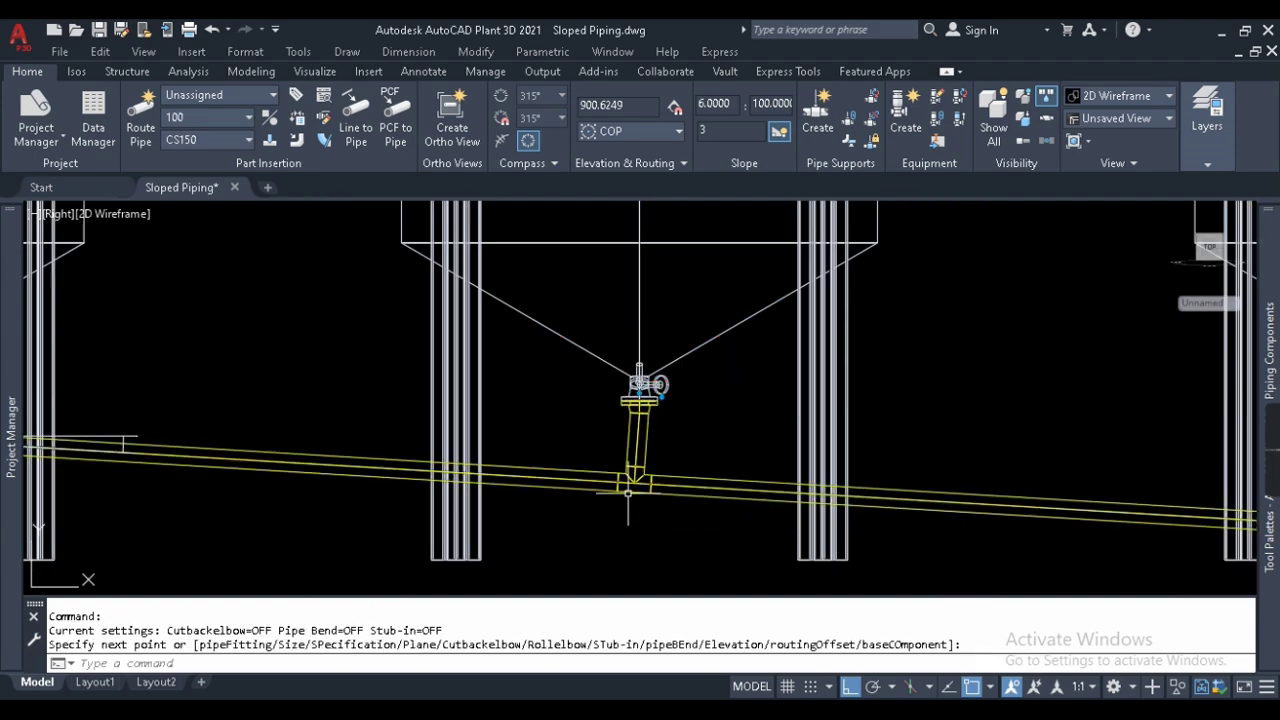
{"action": "scroll", "coordinate": [669, 456], "scroll_direction": "up", "scroll_amount": 1}
{"action": "scroll", "coordinate": [654, 414], "scroll_direction": "down", "scroll_amount": 3}
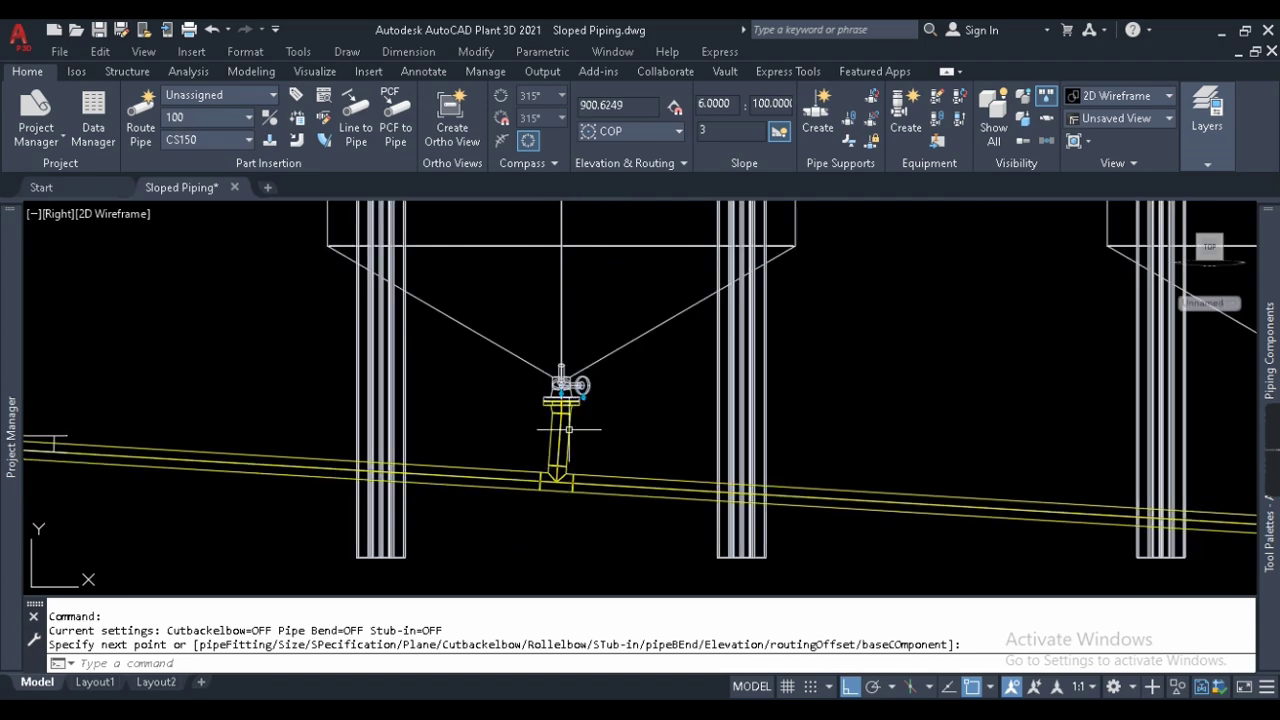
{"action": "scroll", "coordinate": [246, 400], "scroll_direction": "up", "scroll_amount": 4}
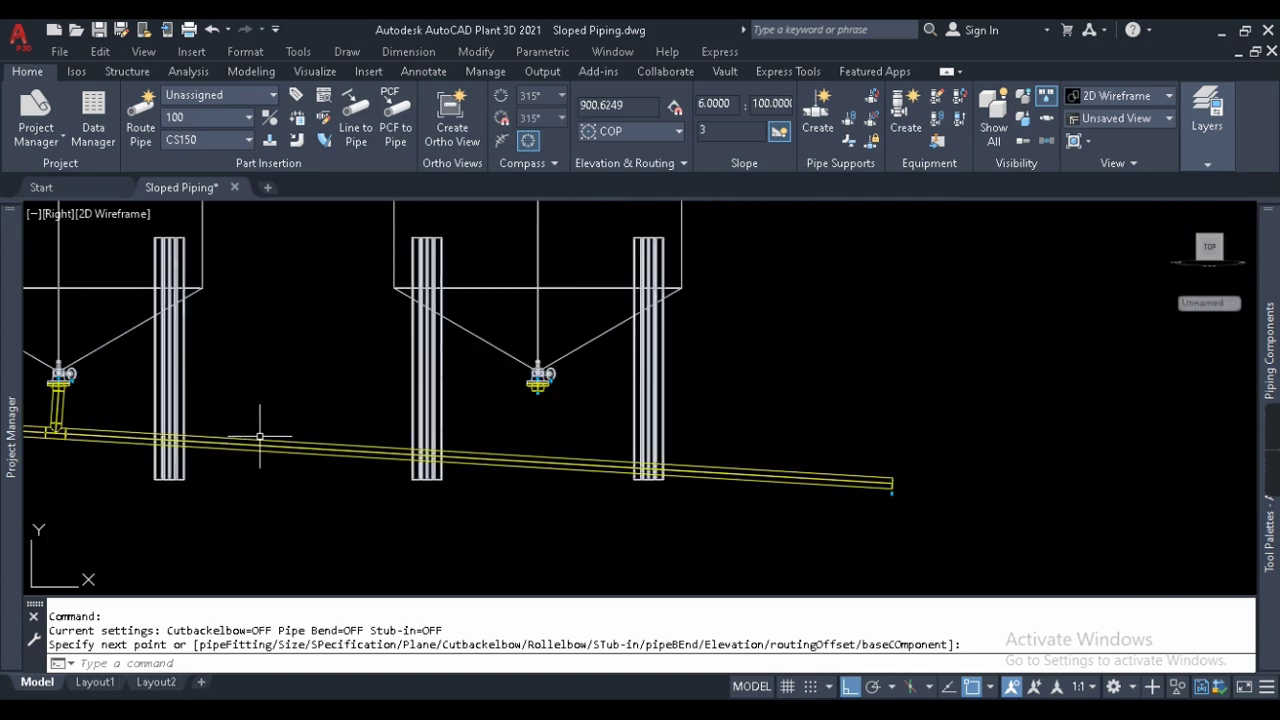
{"action": "scroll", "coordinate": [60, 400], "scroll_direction": "up", "scroll_amount": 4}
{"action": "scroll", "coordinate": [690, 420], "scroll_direction": "down", "scroll_amount": 5}
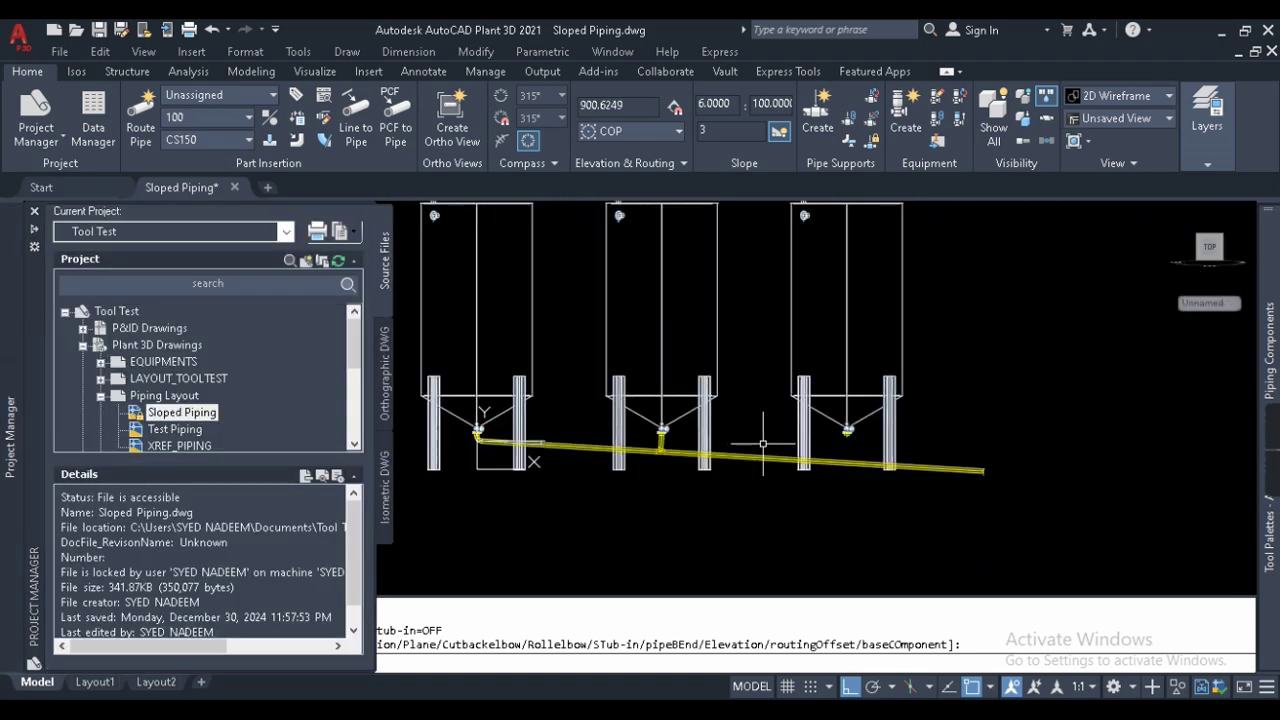
{"action": "scroll", "coordinate": [690, 419], "scroll_direction": "up", "scroll_amount": 2}
{"action": "scroll", "coordinate": [690, 419], "scroll_direction": "up", "scroll_amount": 5}
{"action": "scroll", "coordinate": [657, 371], "scroll_direction": "down", "scroll_amount": 3}
{"action": "scroll", "coordinate": [694, 337], "scroll_direction": "up", "scroll_amount": 4}
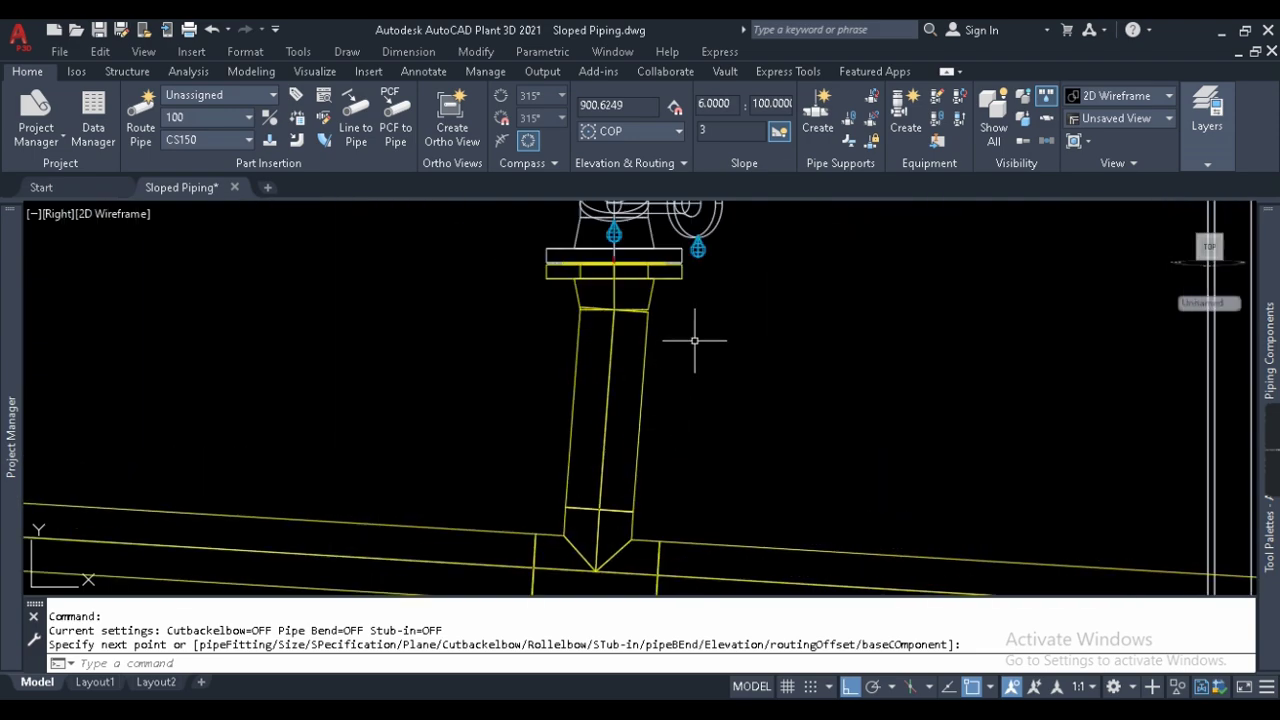
{"action": "scroll", "coordinate": [601, 343], "scroll_direction": "up", "scroll_amount": 3}
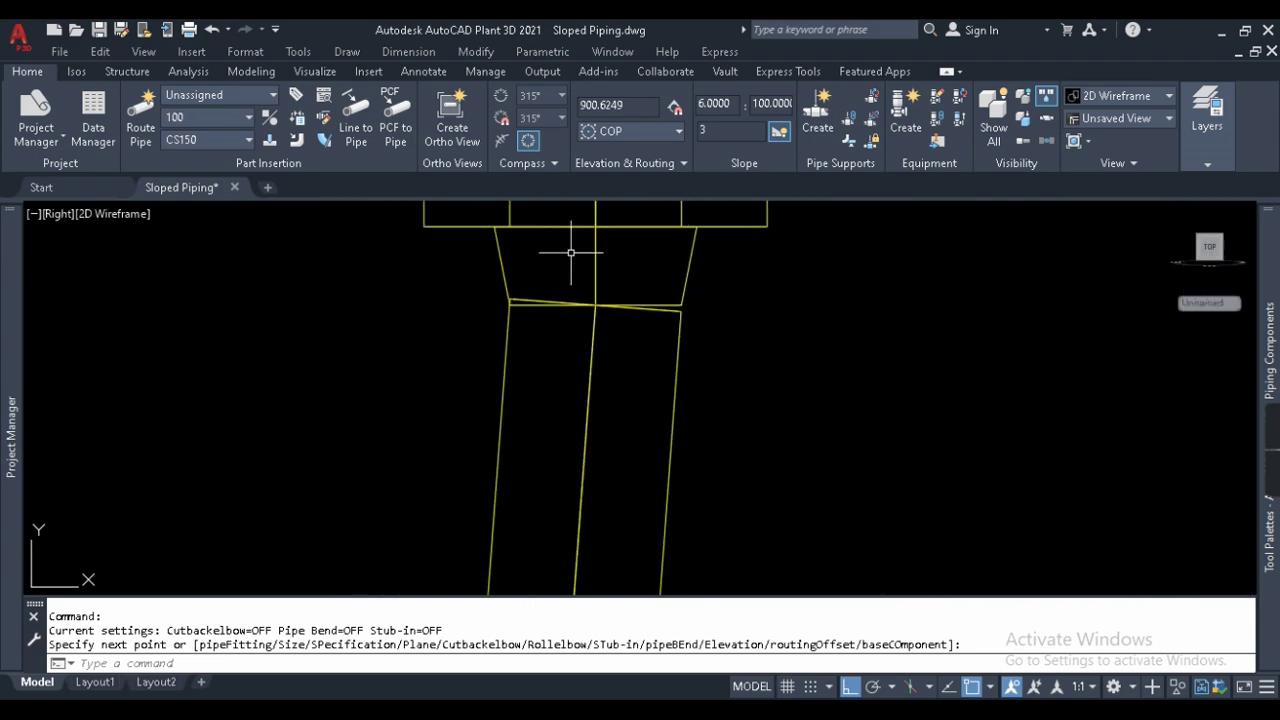
{"action": "scroll", "coordinate": [540, 250], "scroll_direction": "down", "scroll_amount": 3}
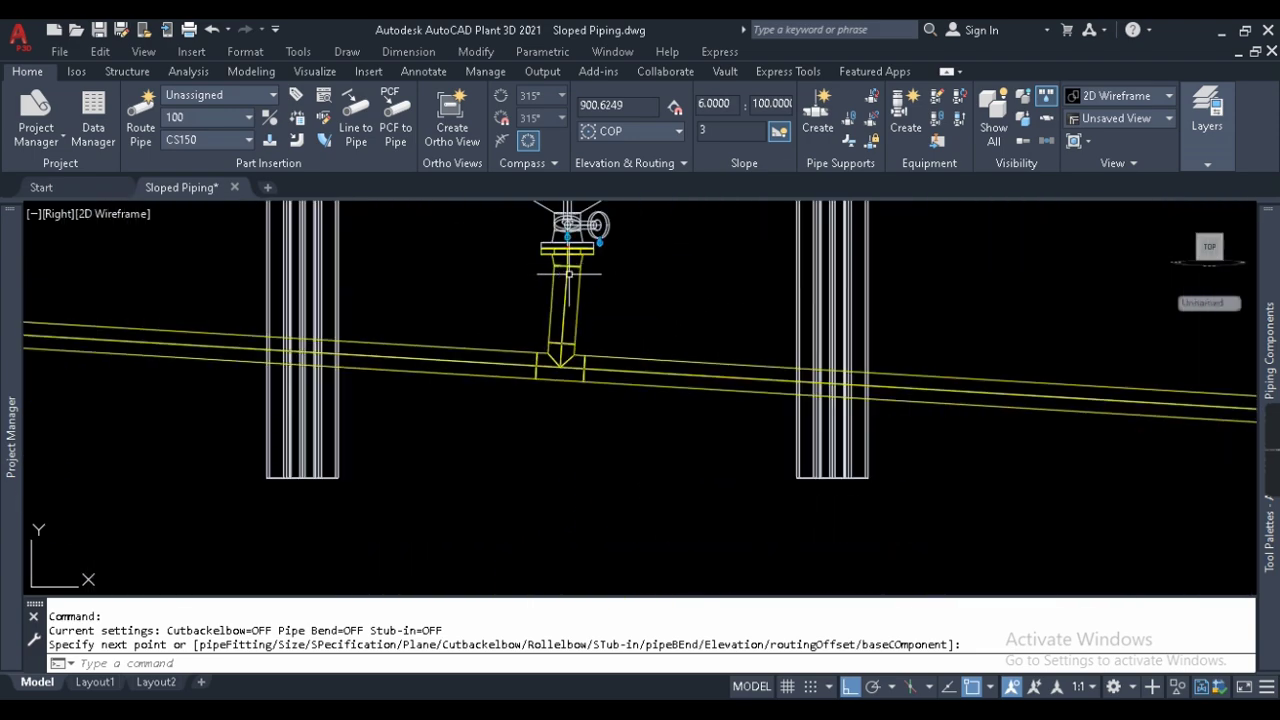
{"action": "scroll", "coordinate": [600, 262], "scroll_direction": "up", "scroll_amount": 2}
{"action": "scroll", "coordinate": [552, 259], "scroll_direction": "up", "scroll_amount": 4}
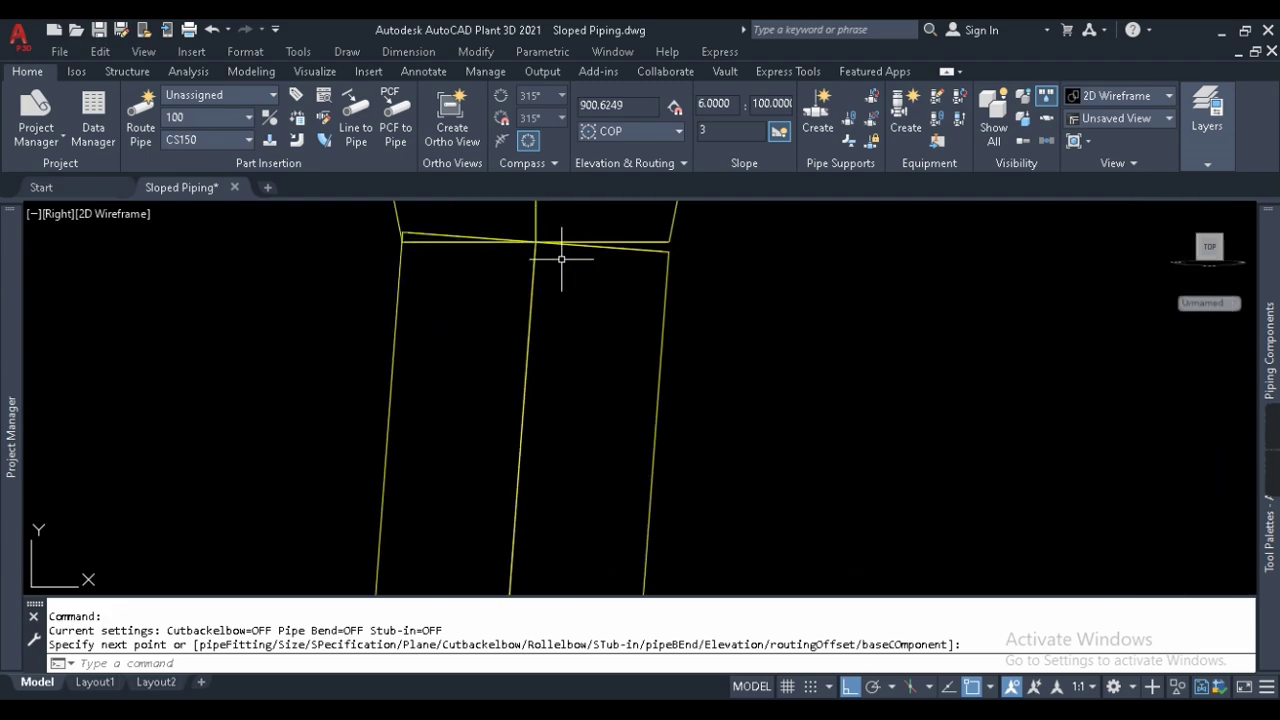
{"action": "scroll", "coordinate": [545, 268], "scroll_direction": "down", "scroll_amount": 4}
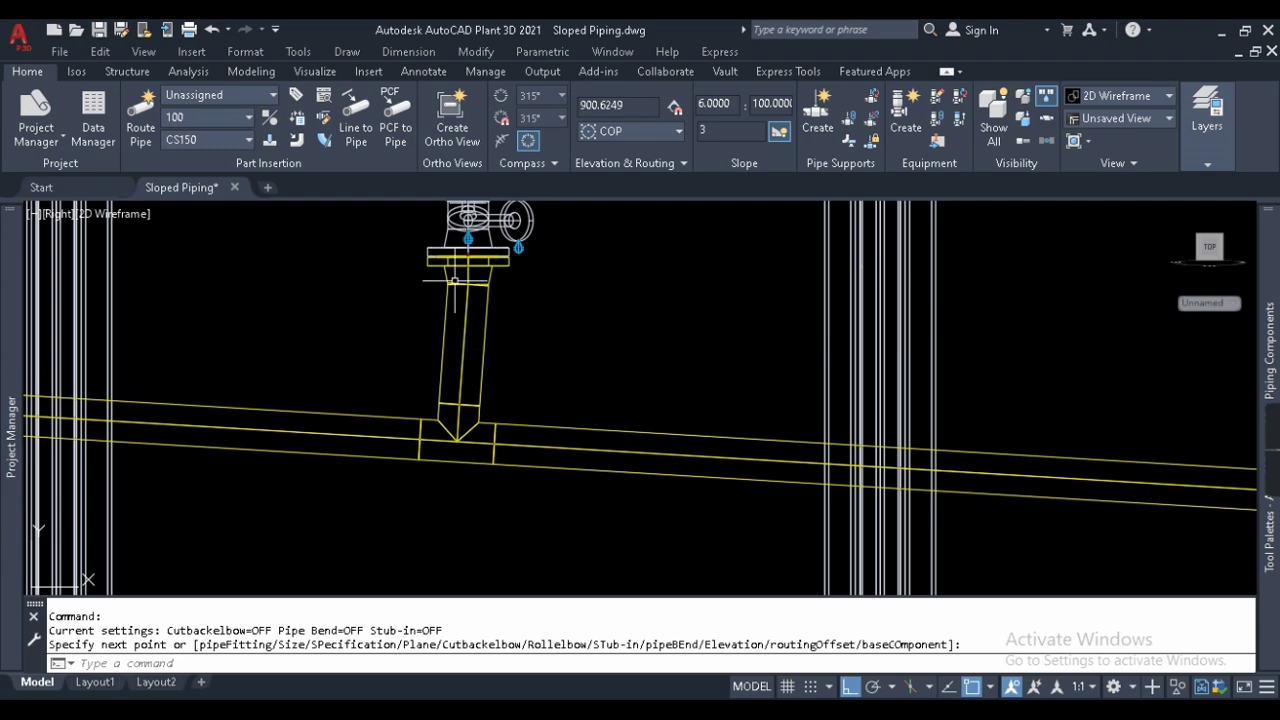
{"action": "scroll", "coordinate": [466, 282], "scroll_direction": "up", "scroll_amount": 6}
{"action": "scroll", "coordinate": [566, 295], "scroll_direction": "down", "scroll_amount": 5}
Window-select near the new branch pipe and zoom in to inspect its connection.
{"action": "left_click", "coordinate": [568, 334]}
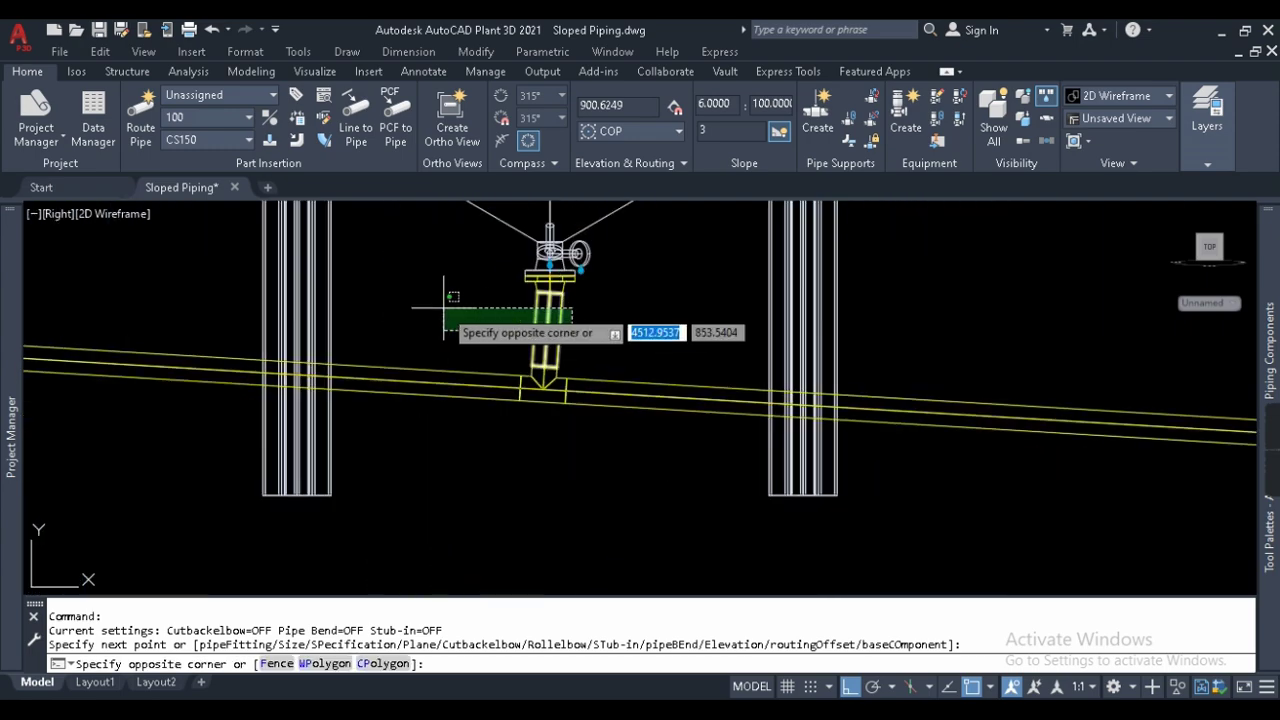
{"action": "left_click", "coordinate": [676, 318]}
{"action": "scroll", "coordinate": [520, 341], "scroll_direction": "up", "scroll_amount": 3}
{"action": "scroll", "coordinate": [594, 343], "scroll_direction": "down", "scroll_amount": 3}
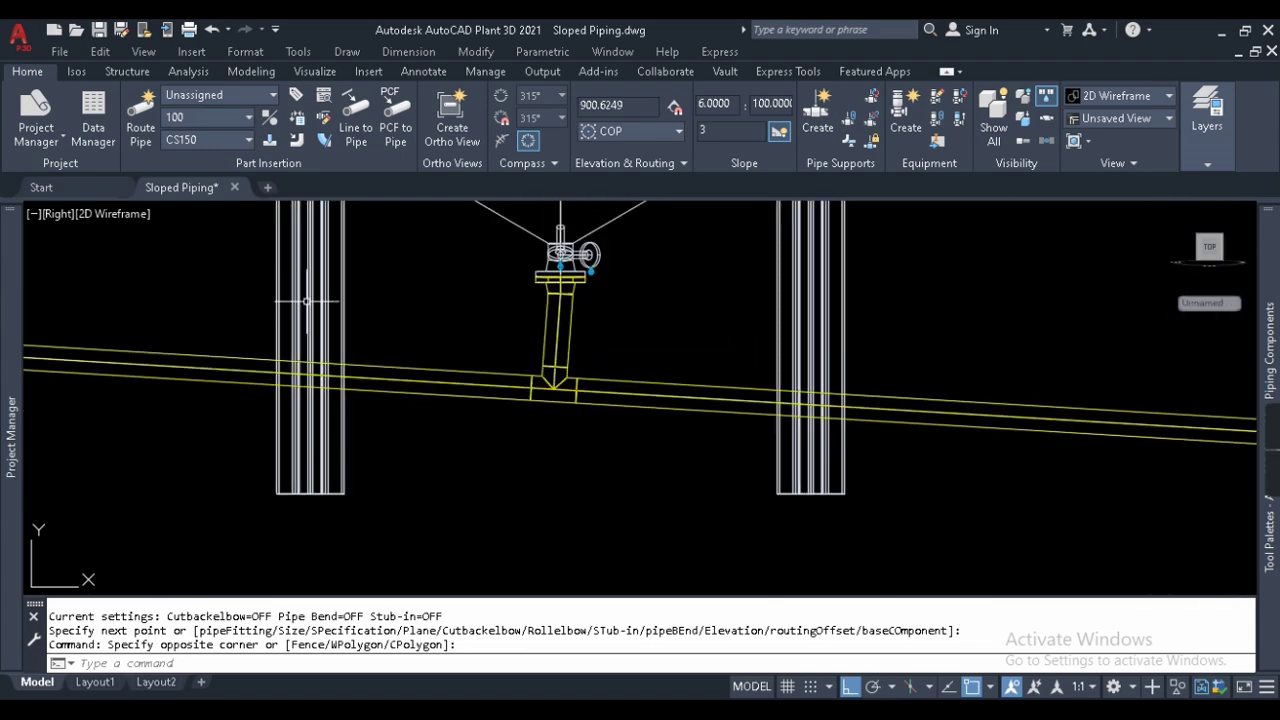
{"action": "scroll", "coordinate": [398, 368], "scroll_direction": "down", "scroll_amount": 2}
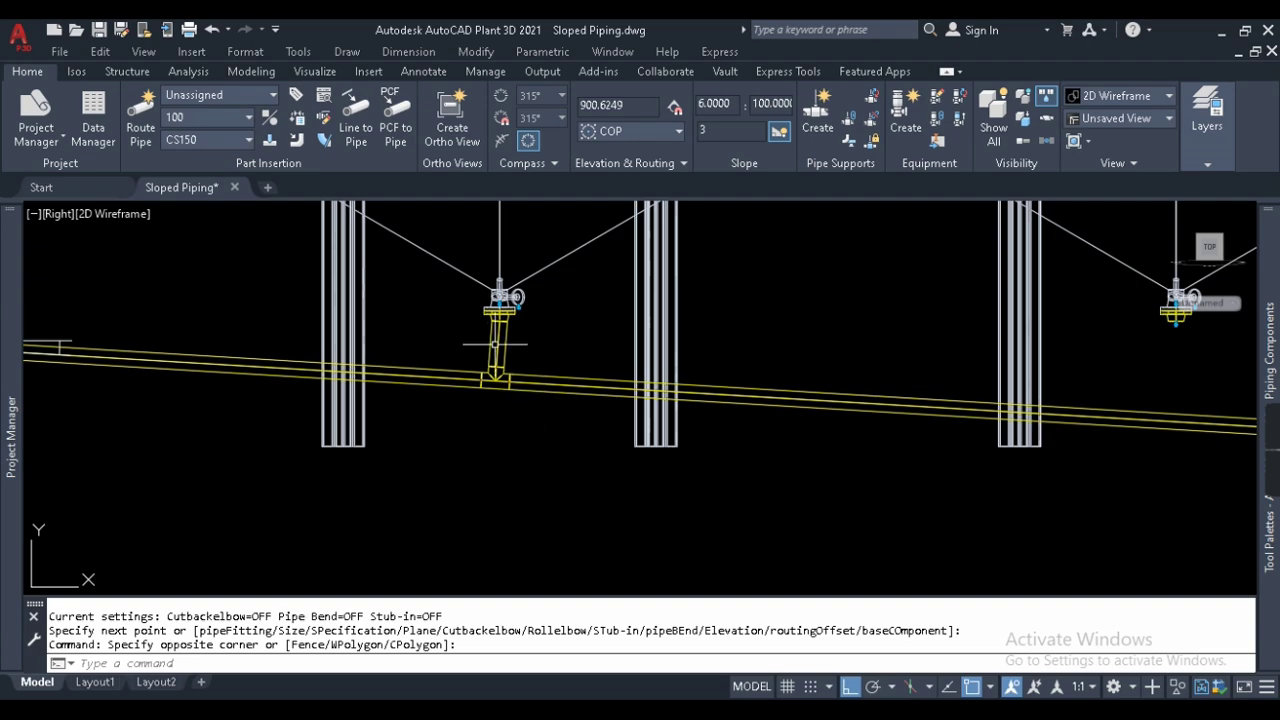
{"action": "scroll", "coordinate": [500, 365], "scroll_direction": "down", "scroll_amount": 1}
{"action": "scroll", "coordinate": [420, 358], "scroll_direction": "down", "scroll_amount": 1}
{"action": "scroll", "coordinate": [458, 347], "scroll_direction": "up", "scroll_amount": 2}
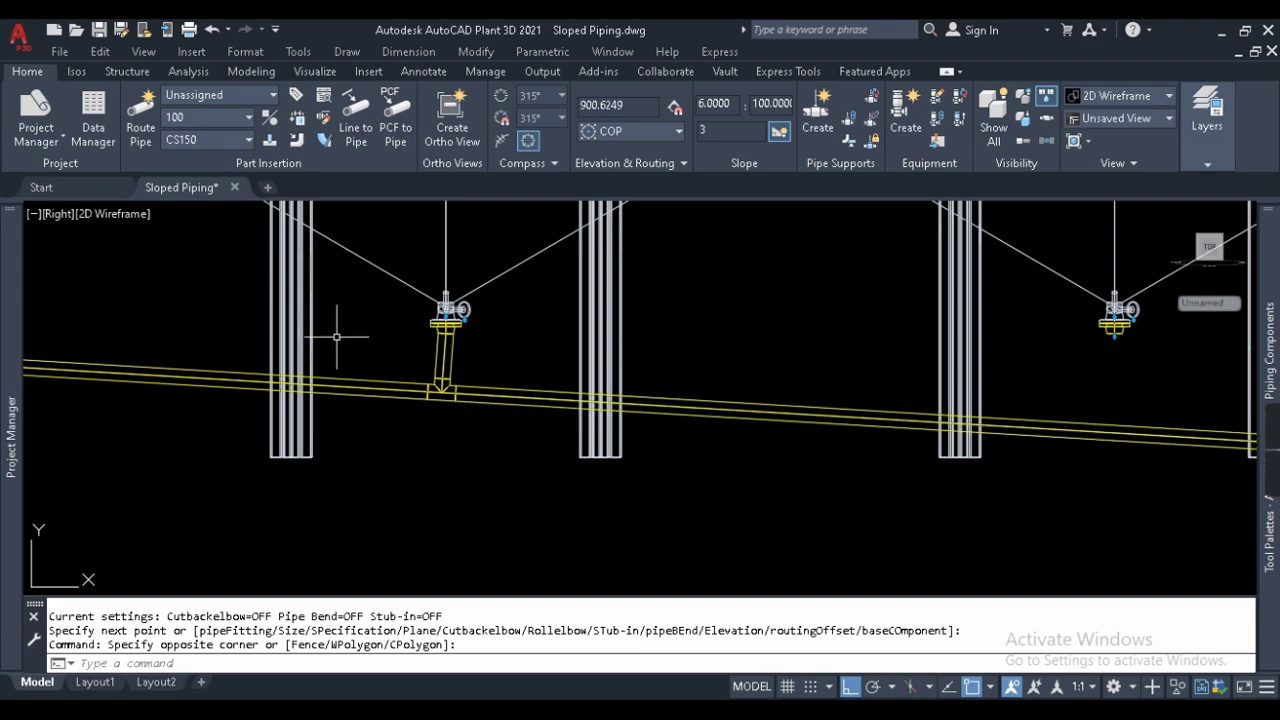
{"action": "scroll", "coordinate": [338, 337], "scroll_direction": "down", "scroll_amount": 2}
{"action": "scroll", "coordinate": [449, 366], "scroll_direction": "up", "scroll_amount": 1}
{"action": "scroll", "coordinate": [258, 349], "scroll_direction": "down", "scroll_amount": 2}
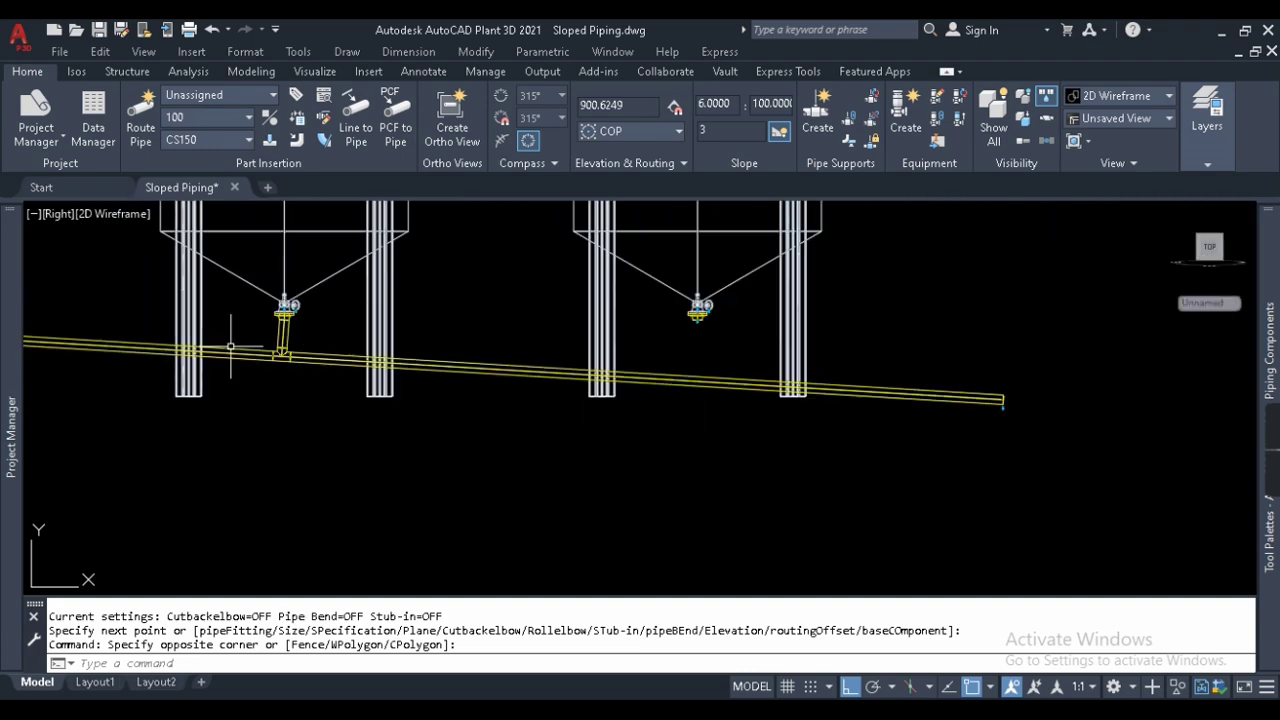
{"action": "scroll", "coordinate": [699, 343], "scroll_direction": "up", "scroll_amount": 2}
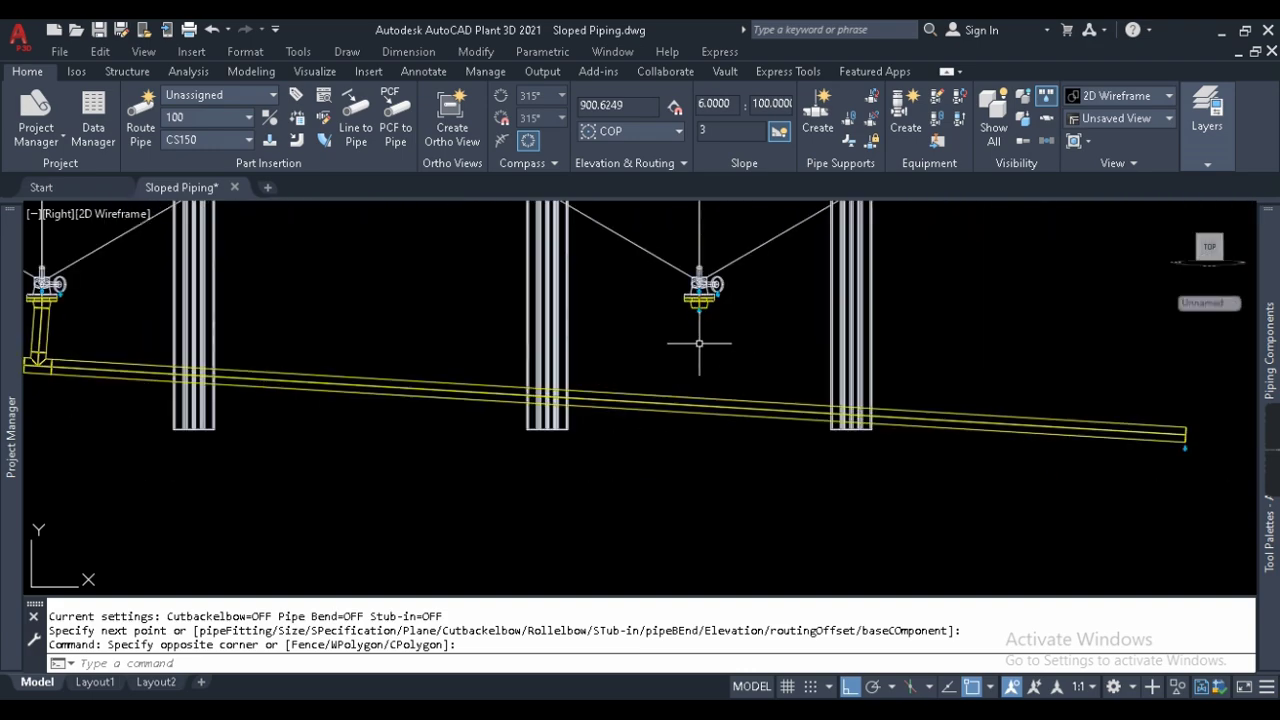
{"action": "scroll", "coordinate": [808, 460], "scroll_direction": "down", "scroll_amount": 8}
{"action": "scroll", "coordinate": [756, 443], "scroll_direction": "up", "scroll_amount": 6}
Select the sloped header, extend to Entire Line Number, and delete it.
{"action": "left_click", "coordinate": [900, 492]}
{"action": "left_click", "coordinate": [720, 455]}
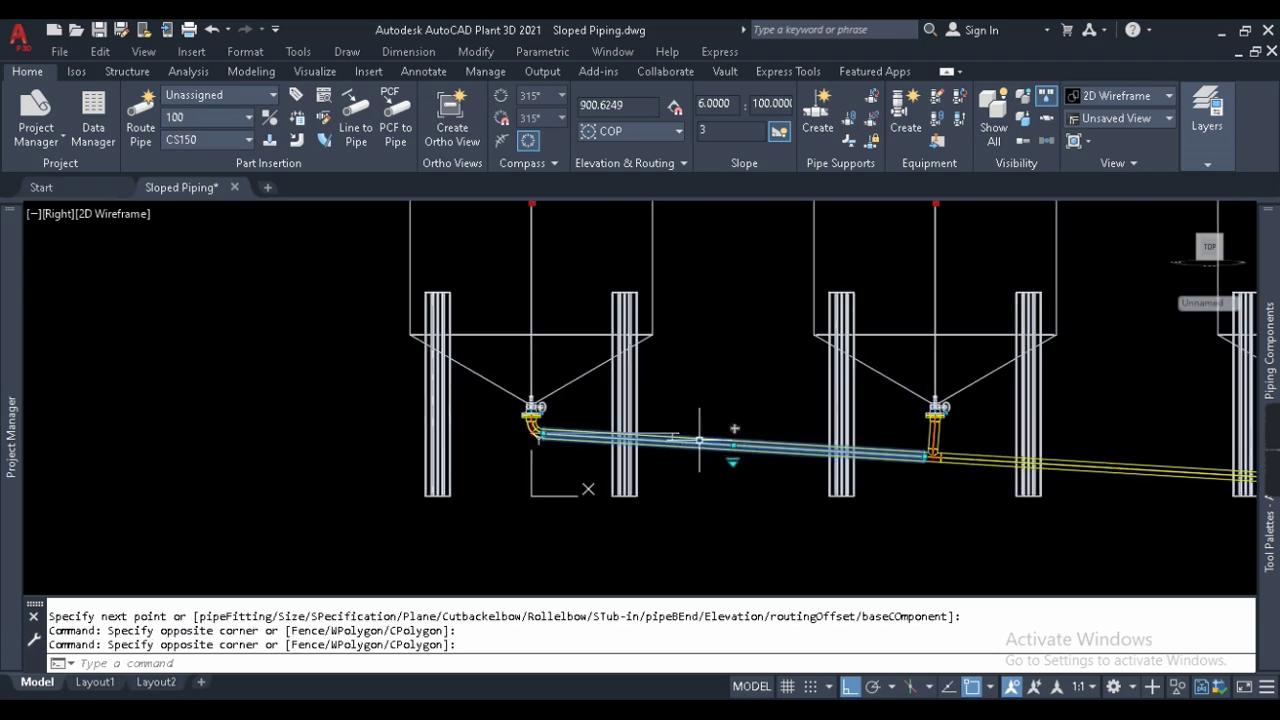
{"action": "right_click", "coordinate": [699, 440]}
{"action": "mouse_move", "coordinate": [770, 196]}
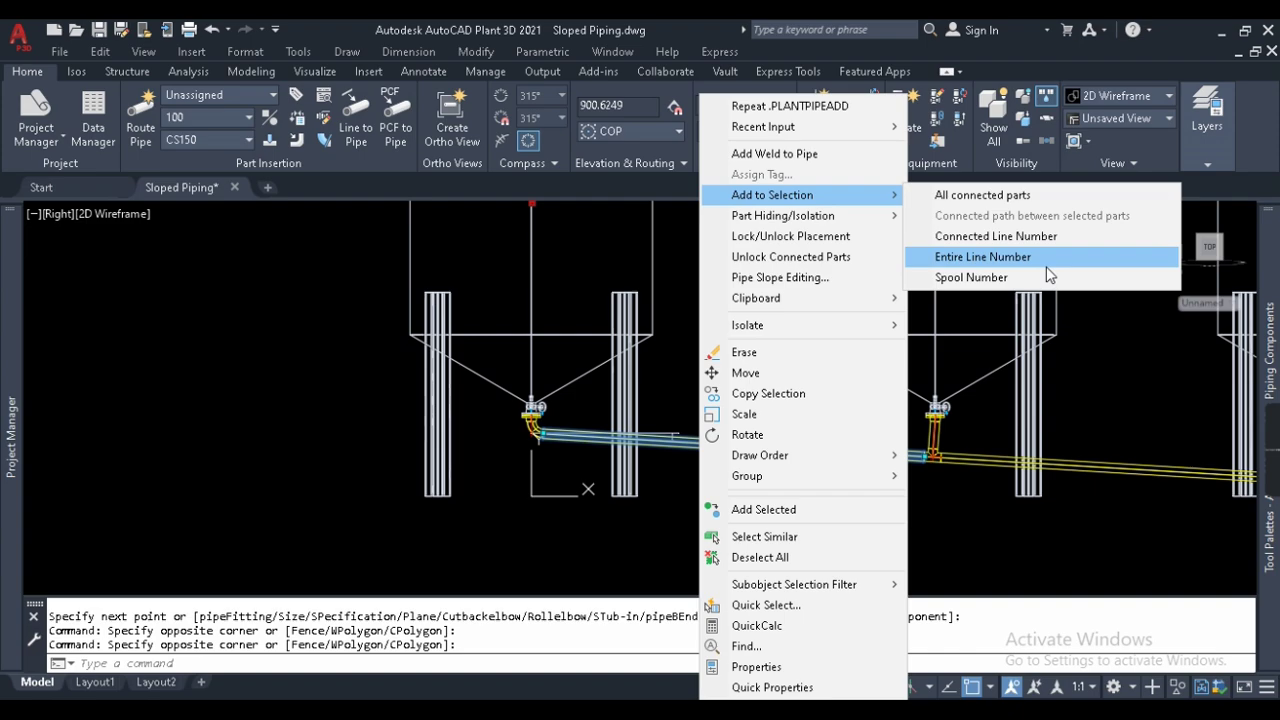
{"action": "left_click", "coordinate": [1016, 258]}
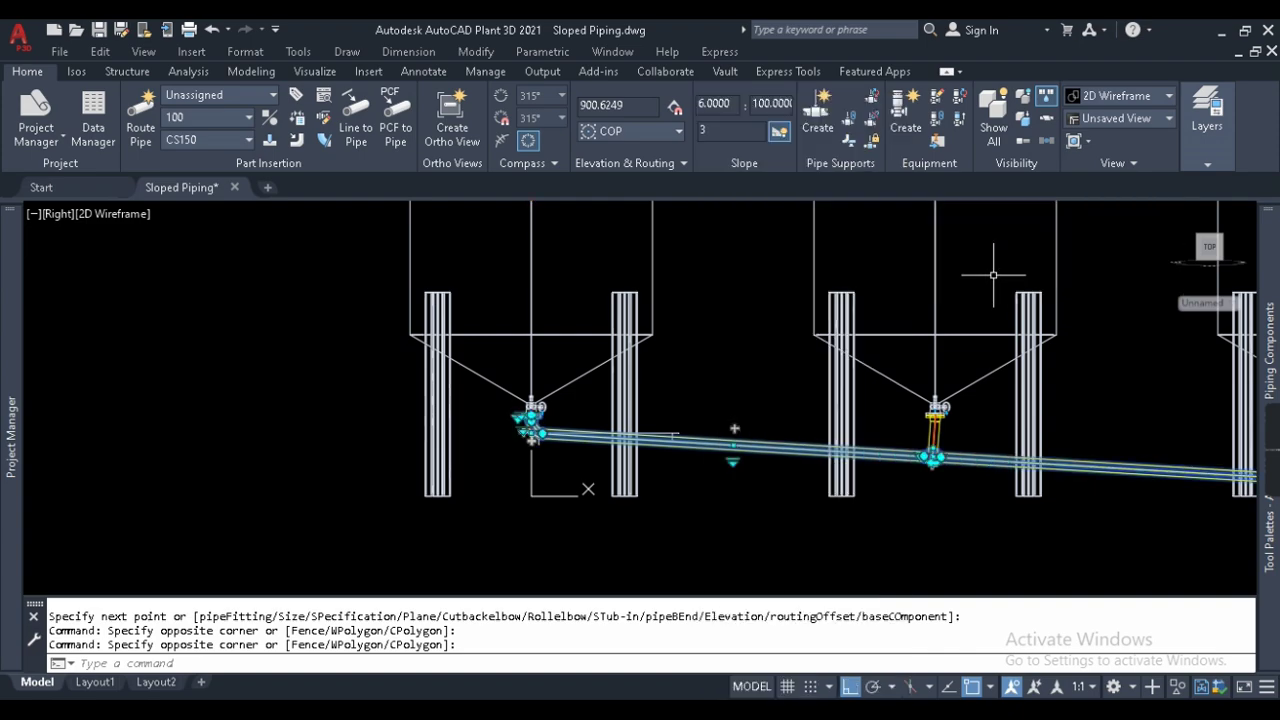
{"action": "key", "text": "Delete"}
Select the right vessel's outlet valve, extend to its whole line, and delete it.
{"action": "left_click_drag", "start_coordinate": [888, 400], "coordinate": [1014, 468]}
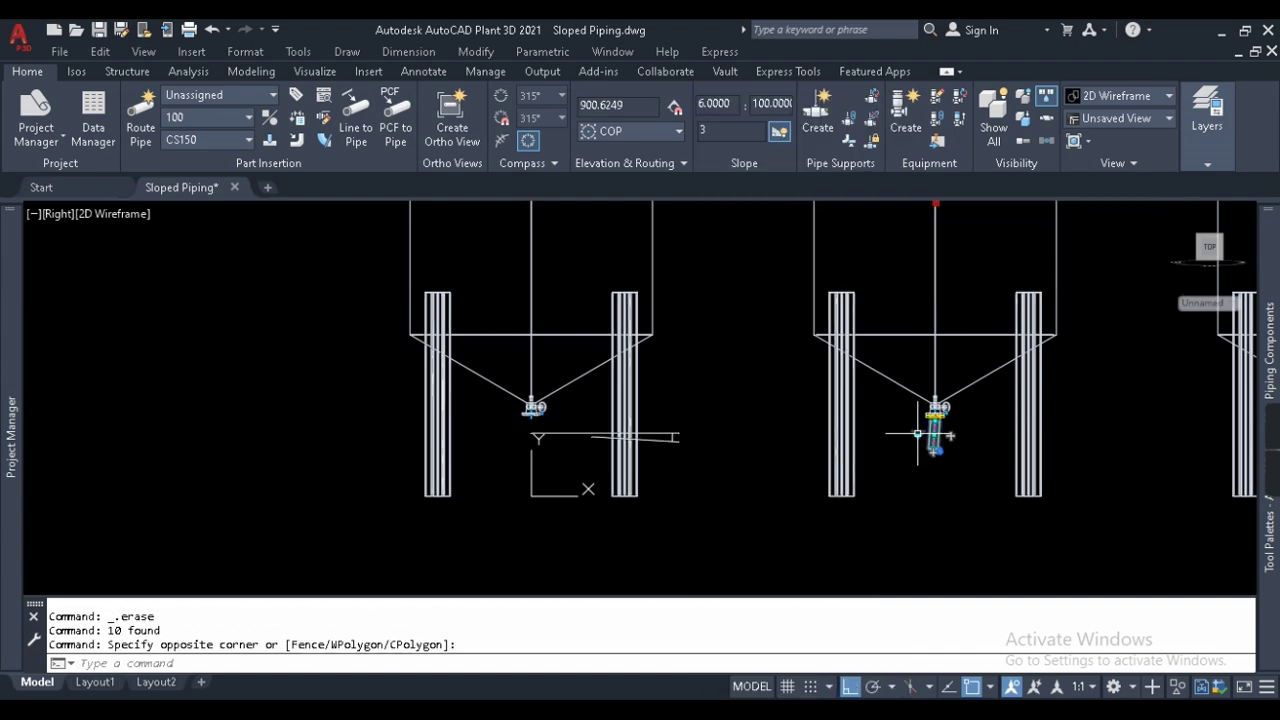
{"action": "right_click", "coordinate": [922, 450]}
{"action": "mouse_move", "coordinate": [990, 176]}
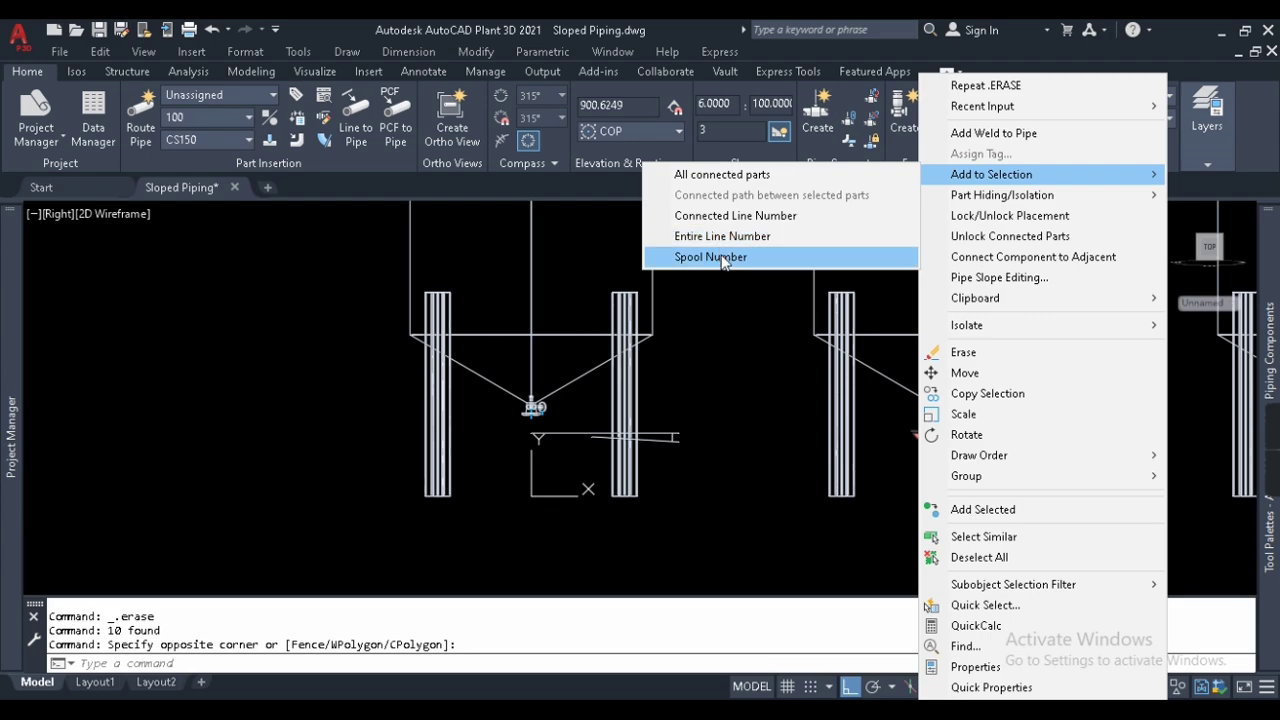
{"action": "left_click", "coordinate": [740, 240]}
{"action": "key", "text": "Delete"}
Erase the two leftover objects and window-select the remaining sloped lines.
{"action": "scroll", "coordinate": [940, 430], "scroll_direction": "down", "scroll_amount": 3}
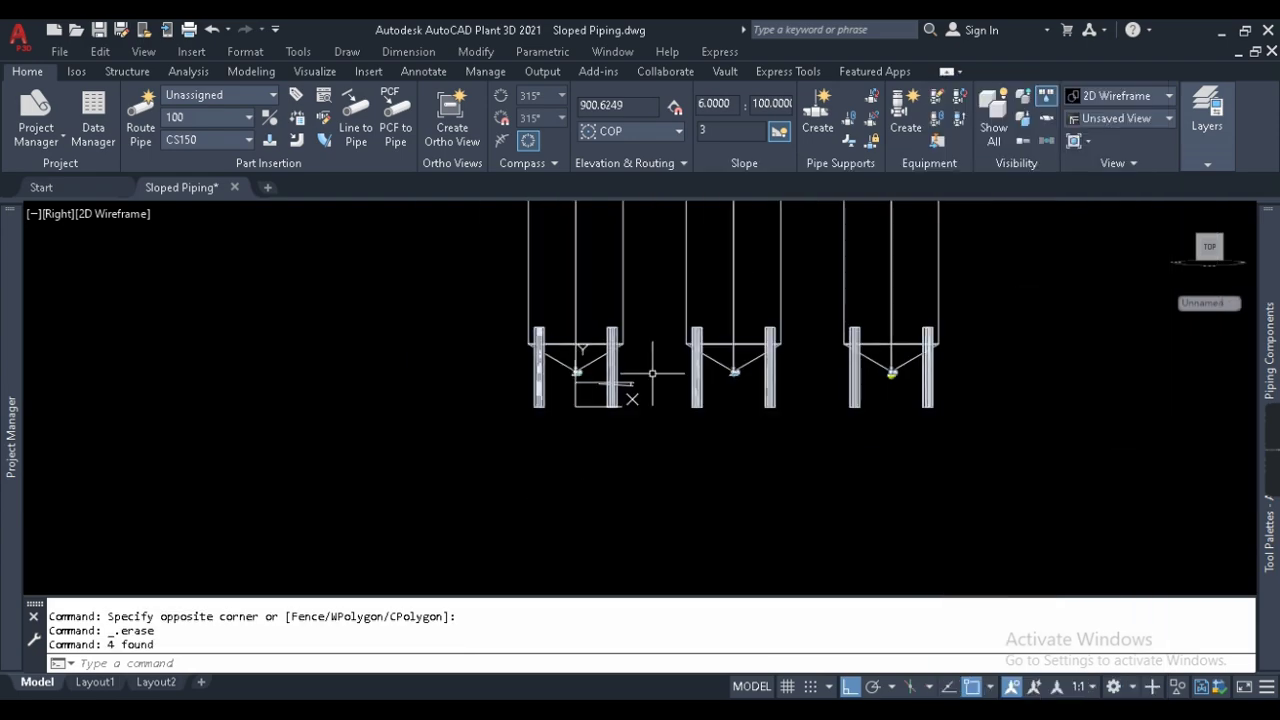
{"action": "scroll", "coordinate": [802, 375], "scroll_direction": "up", "scroll_amount": 3}
{"action": "left_click", "coordinate": [802, 375]}
{"action": "left_click", "coordinate": [909, 410]}
{"action": "key", "text": "Delete"}
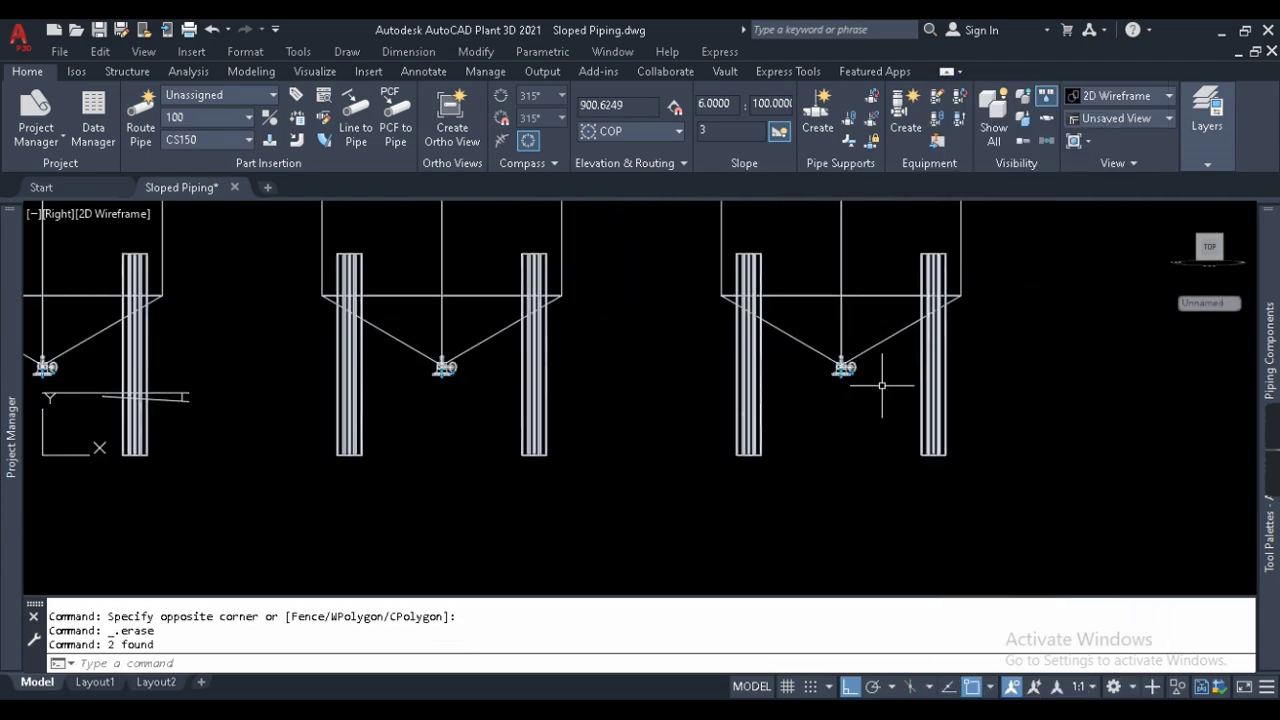
{"action": "scroll", "coordinate": [889, 380], "scroll_direction": "down", "scroll_amount": 3}
{"action": "scroll", "coordinate": [520, 342], "scroll_direction": "up", "scroll_amount": 4}
{"action": "left_click", "coordinate": [400, 286]}
{"action": "left_click", "coordinate": [754, 387]}
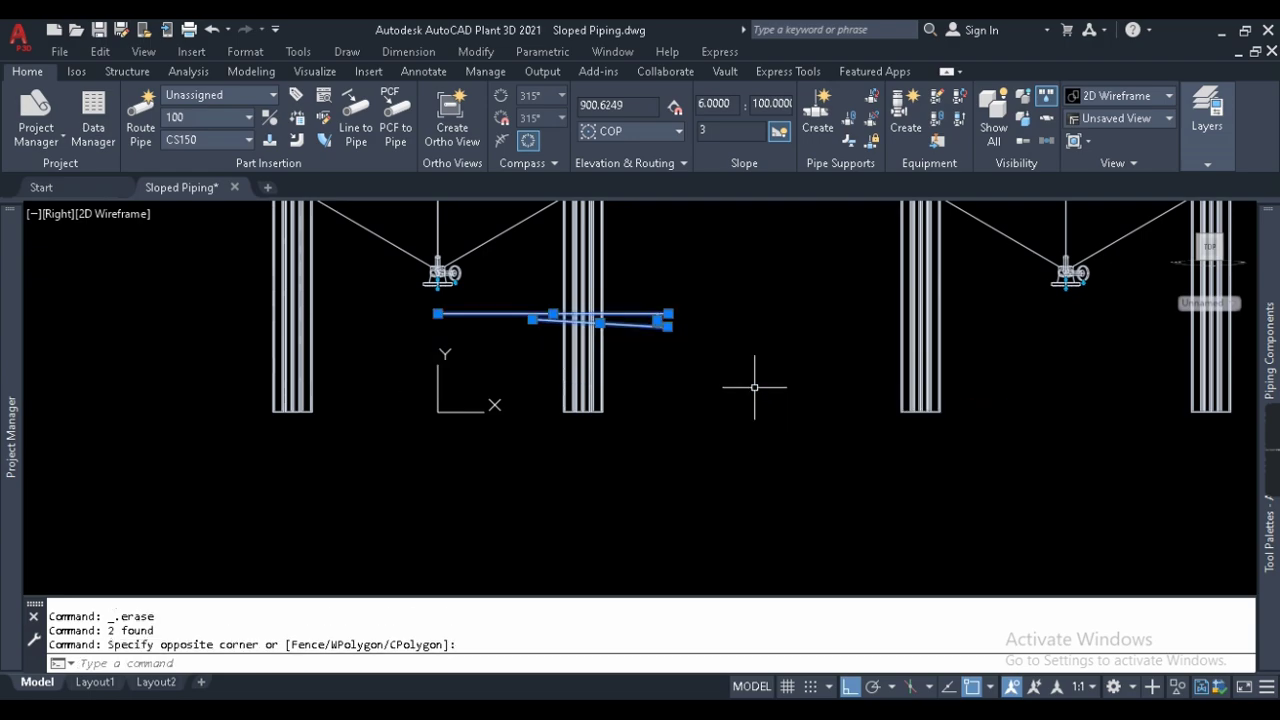
Erase the remaining sloped lines and edit the pipe slope value.
{"action": "key", "text": "Delete"}
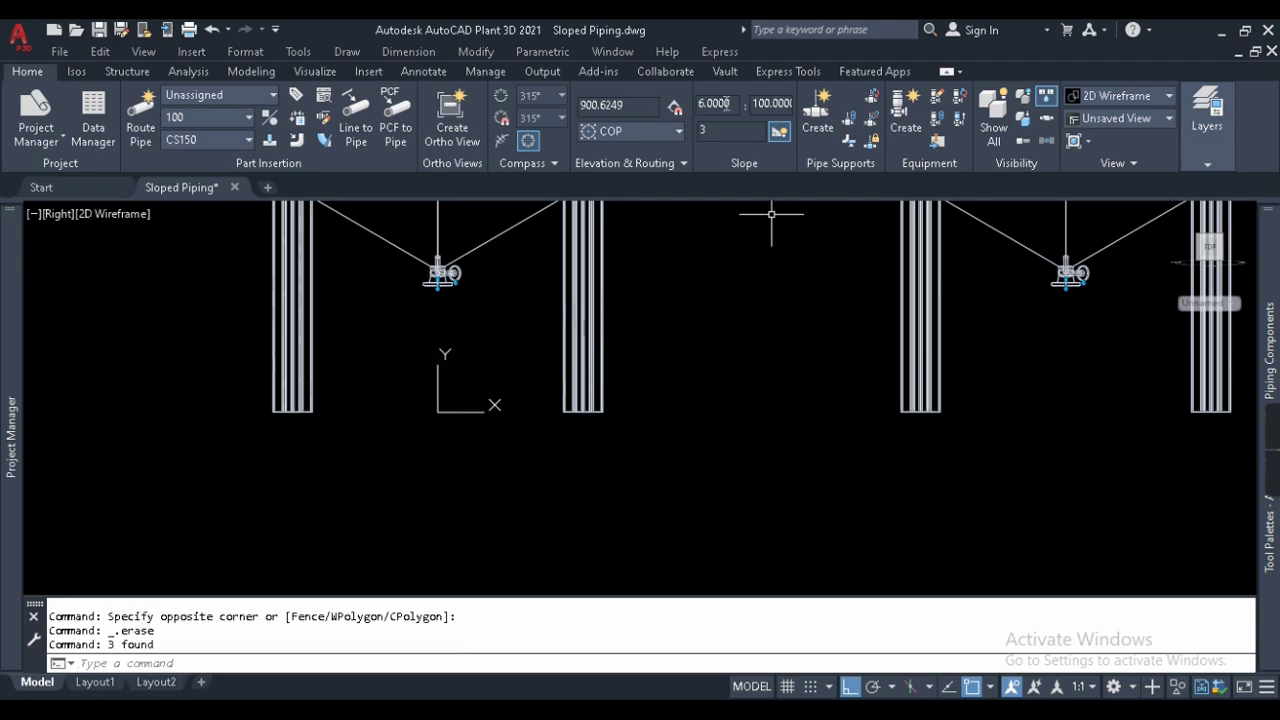
{"action": "type", "text": "8"}
{"action": "double_click", "coordinate": [711, 139]}
{"action": "type", "text": "5"}
{"action": "left_click", "coordinate": [396, 318]}
{"action": "key", "text": "Escape"}
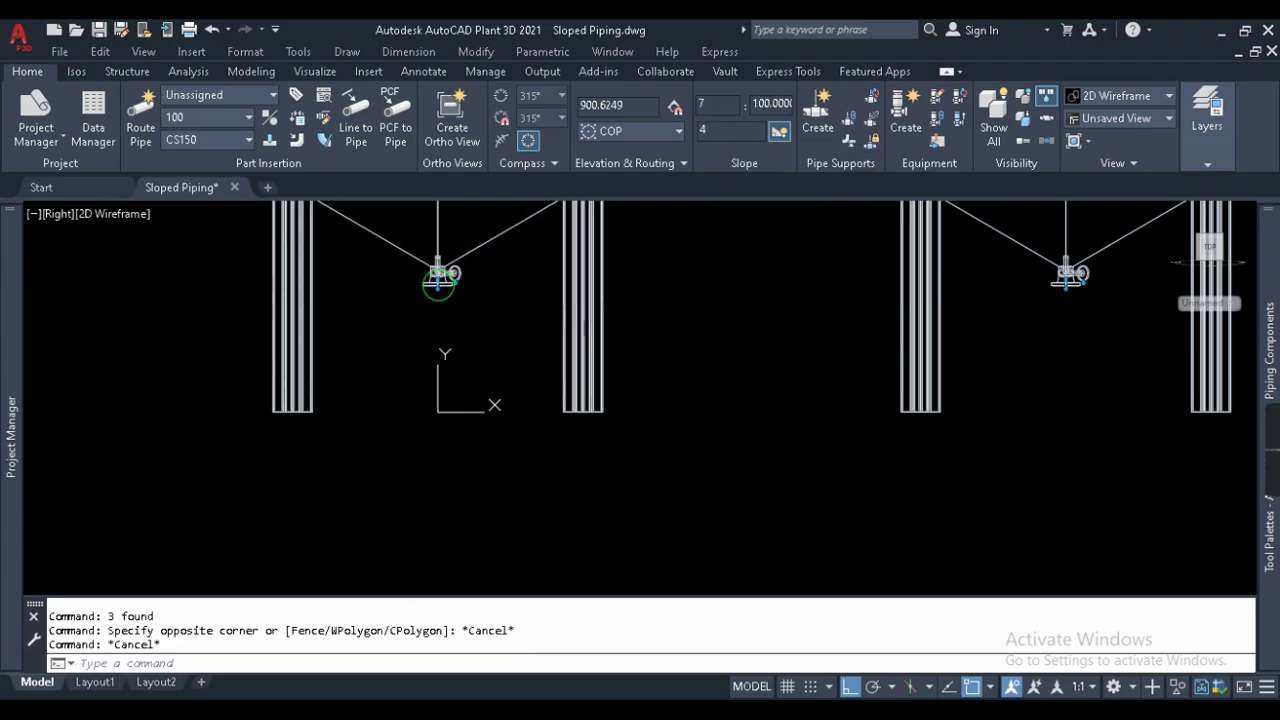
{"action": "key", "text": "ctrl+a"}
Route a sloped header from the left nozzle's pipe end to beneath the last vessel.
{"action": "scroll", "coordinate": [434, 290], "scroll_direction": "up", "scroll_amount": 4}
{"action": "left_click", "coordinate": [431, 286]}
{"action": "scroll", "coordinate": [431, 300], "scroll_direction": "down", "scroll_amount": 5}
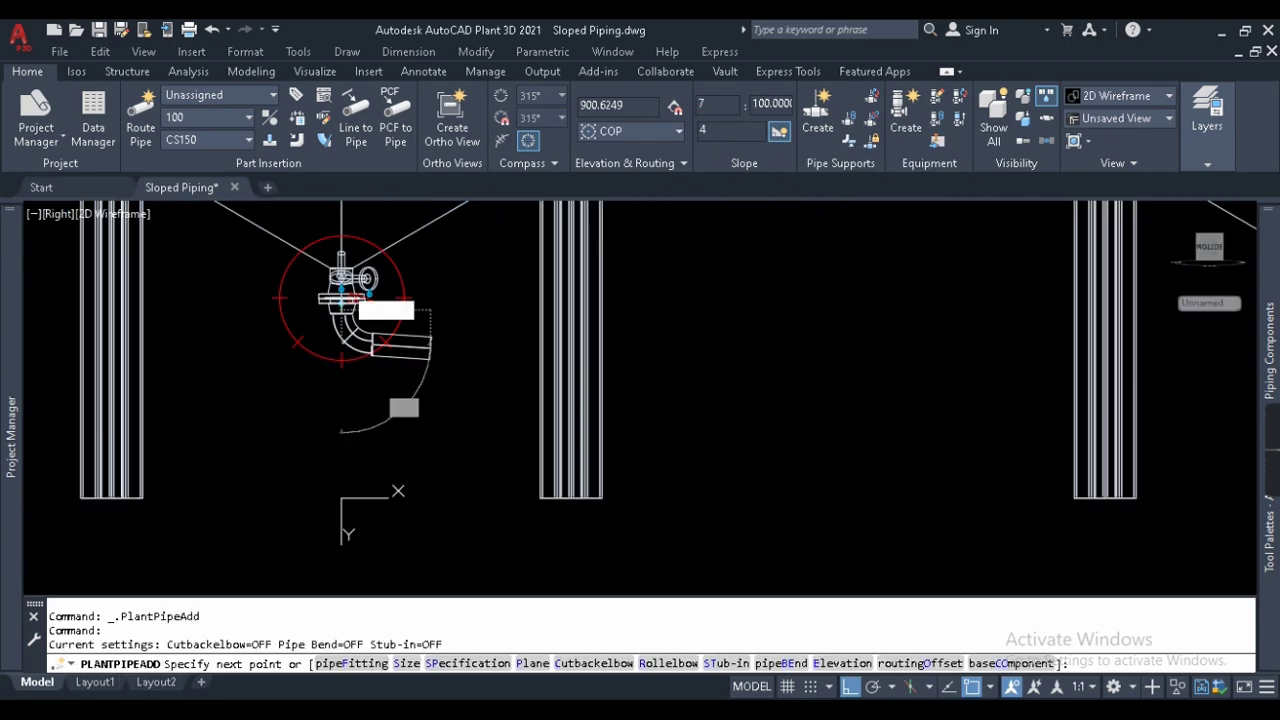
{"action": "left_click", "coordinate": [1016, 422]}
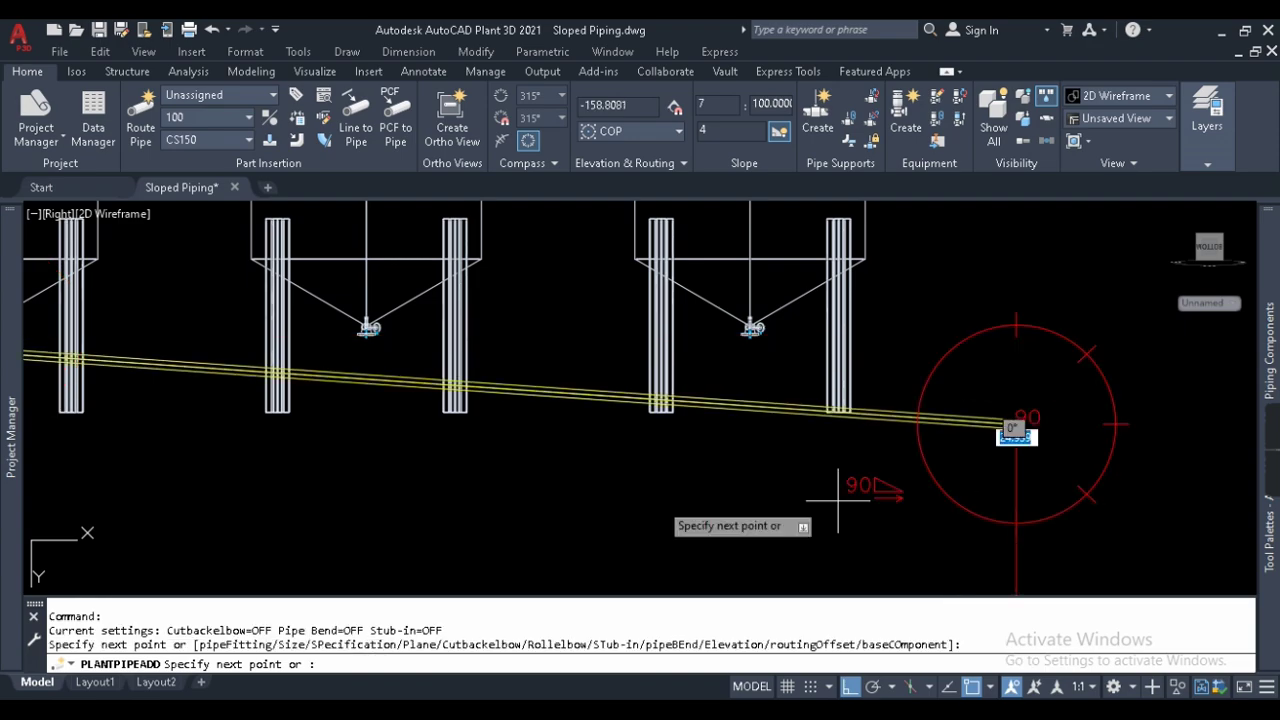
{"action": "scroll", "coordinate": [943, 486], "scroll_direction": "down", "scroll_amount": 3}
{"action": "key", "text": "Escape"}
{"action": "scroll", "coordinate": [543, 443], "scroll_direction": "up", "scroll_amount": 5}
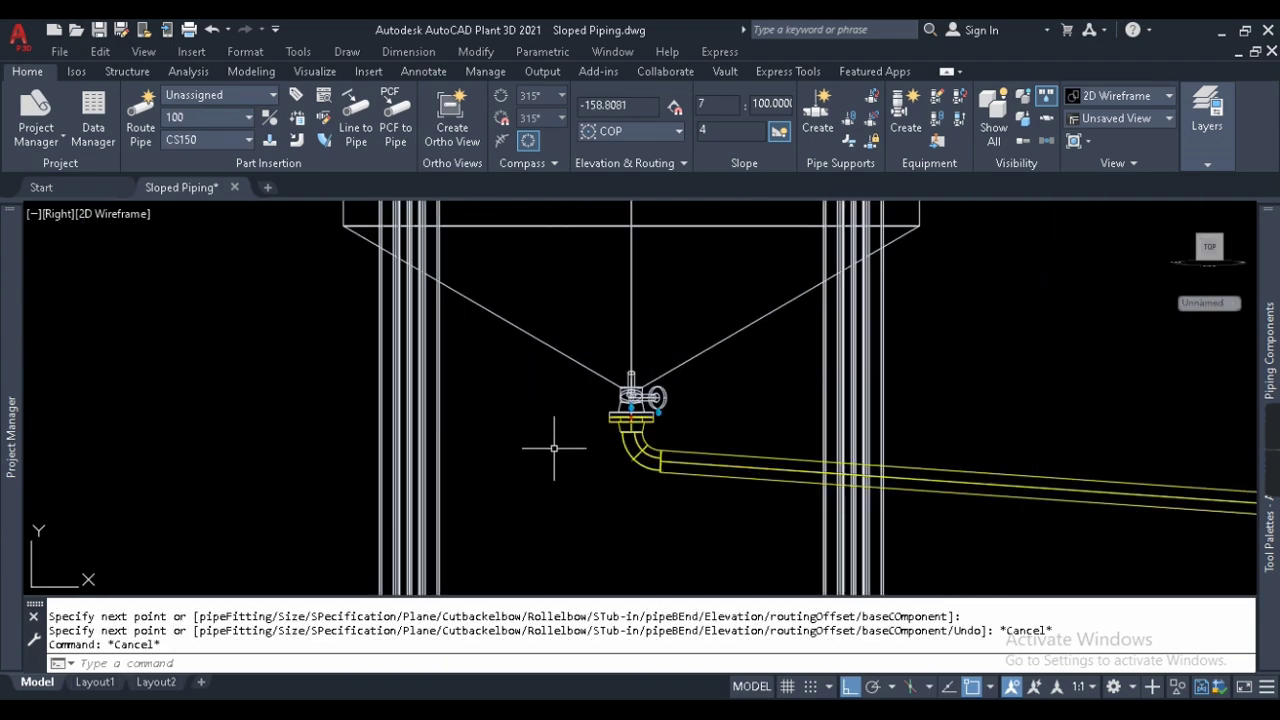
{"action": "type", "text": "l"}
{"action": "key", "text": "Return"}
Draw a horizontal reference line from the header's upper end.
{"action": "left_click", "coordinate": [652, 466]}
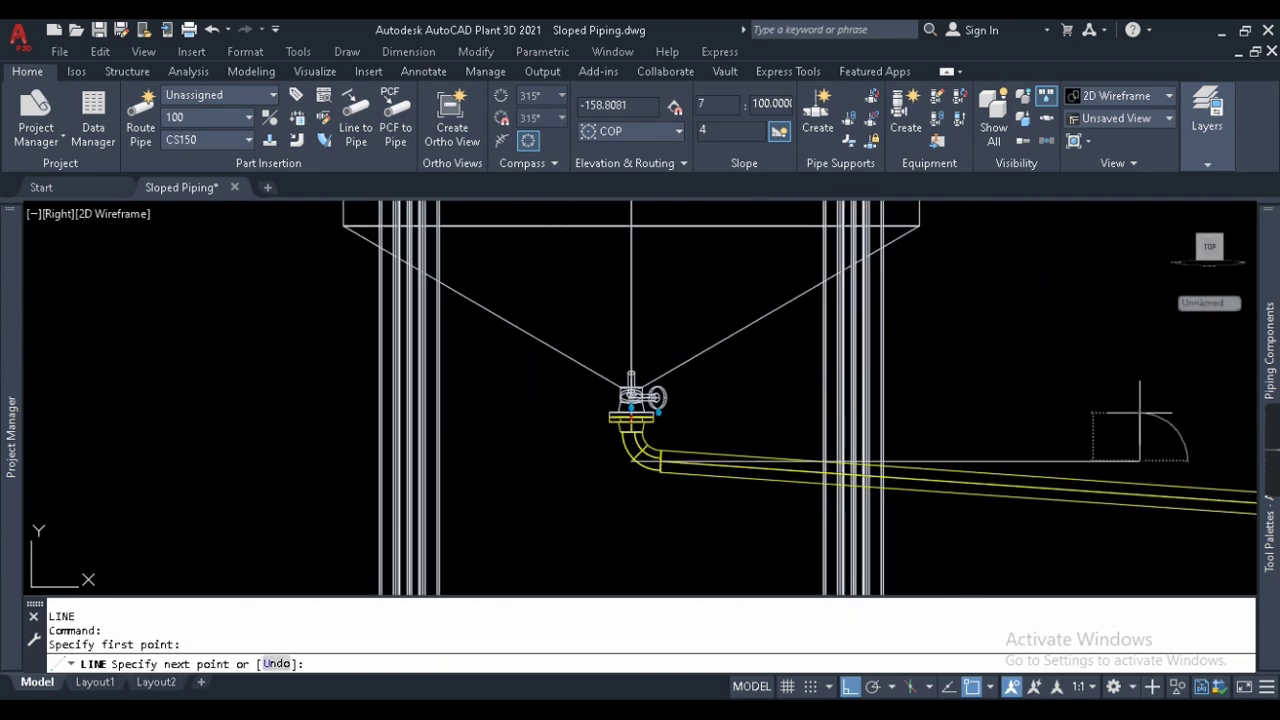
{"action": "key", "text": "Escape"}
{"action": "scroll", "coordinate": [1043, 465], "scroll_direction": "up", "scroll_amount": 2}
{"action": "key", "text": "Return"}
{"action": "left_click", "coordinate": [1041, 497]}
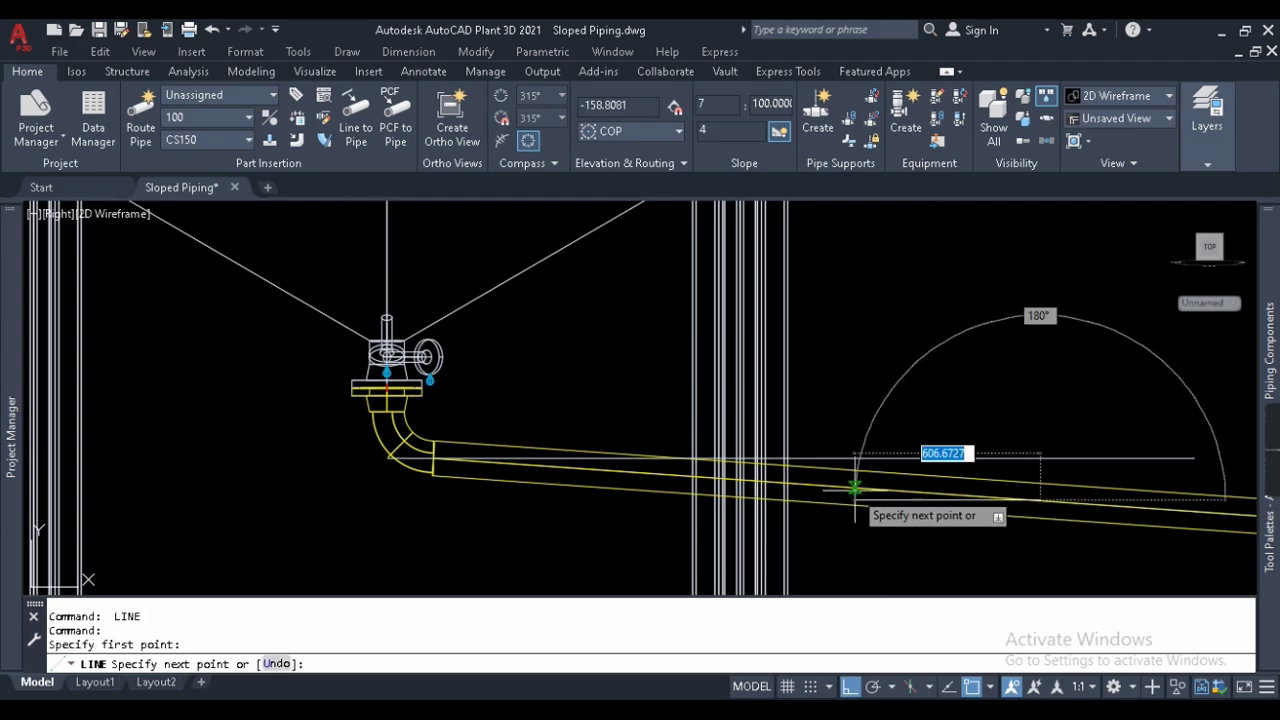
{"action": "left_click", "coordinate": [846, 487]}
{"action": "key", "text": "Escape"}
{"action": "key", "text": "Escape"}
Add a DAN angular dimension between the pipe edge and reference line, showing 4°.
{"action": "type", "text": "dsan"}
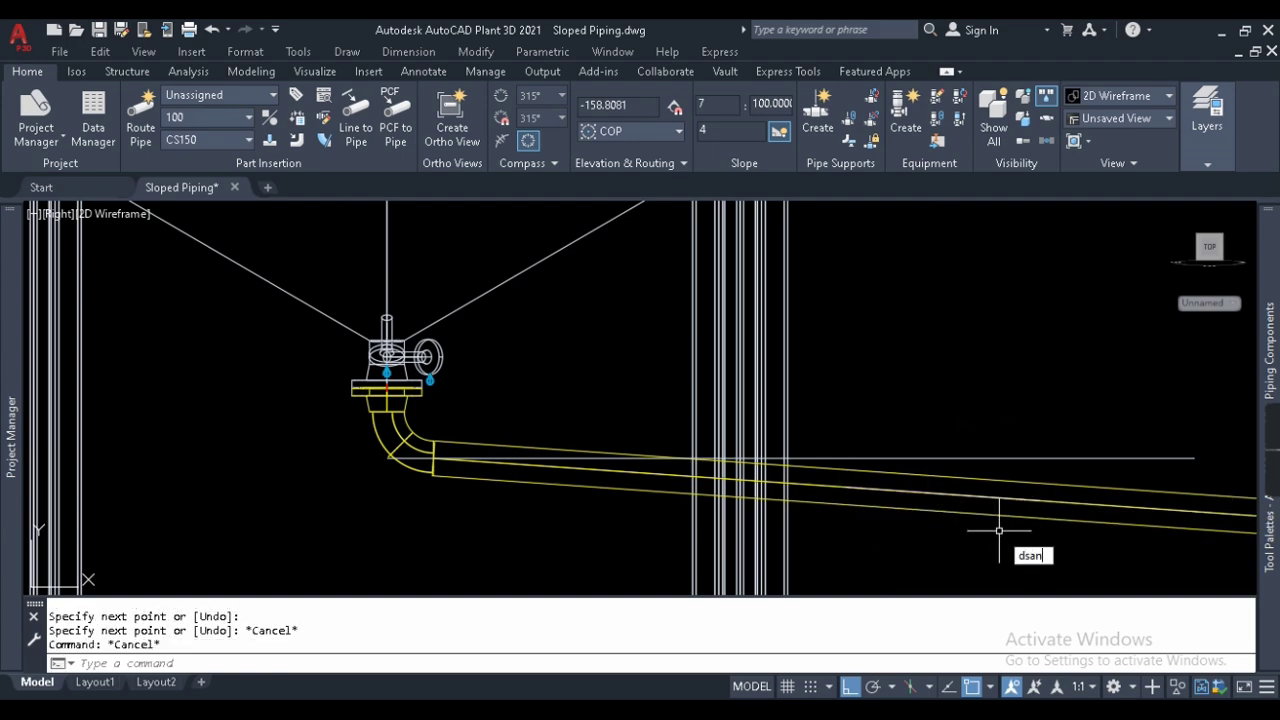
{"action": "key", "text": "Escape"}
{"action": "type", "text": "dan"}
{"action": "key", "text": "Return"}
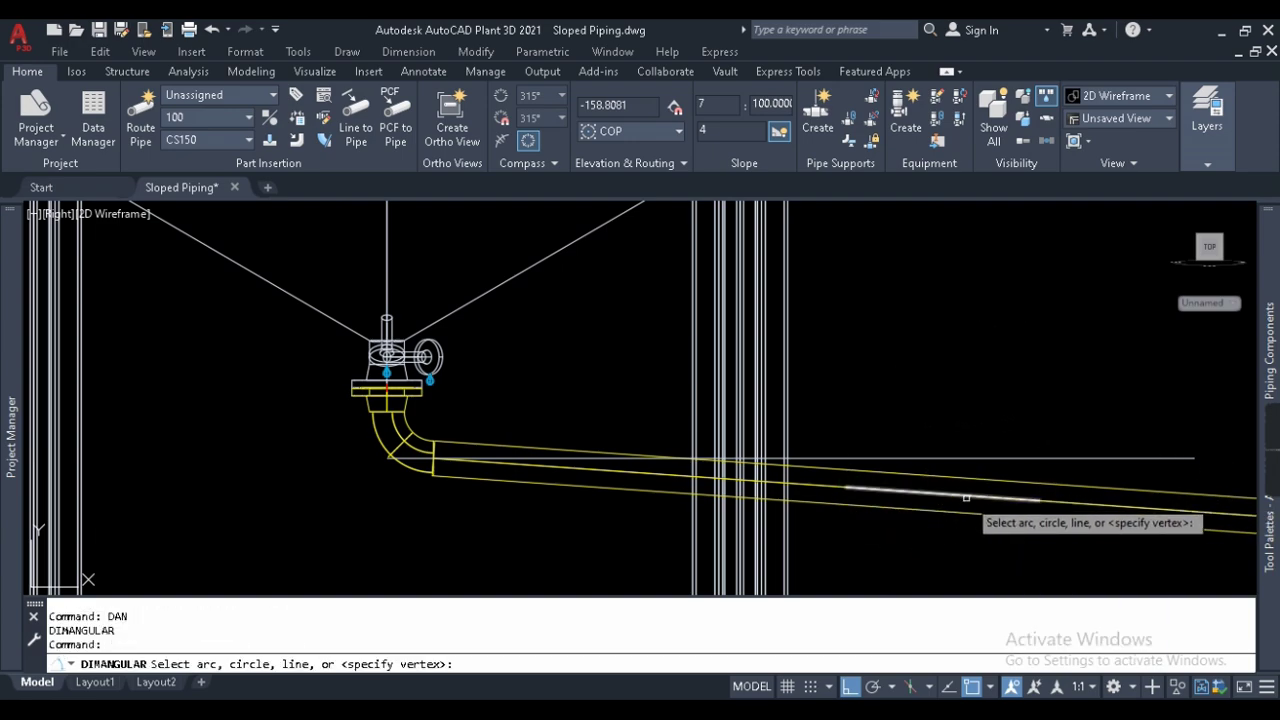
{"action": "left_click", "coordinate": [968, 494]}
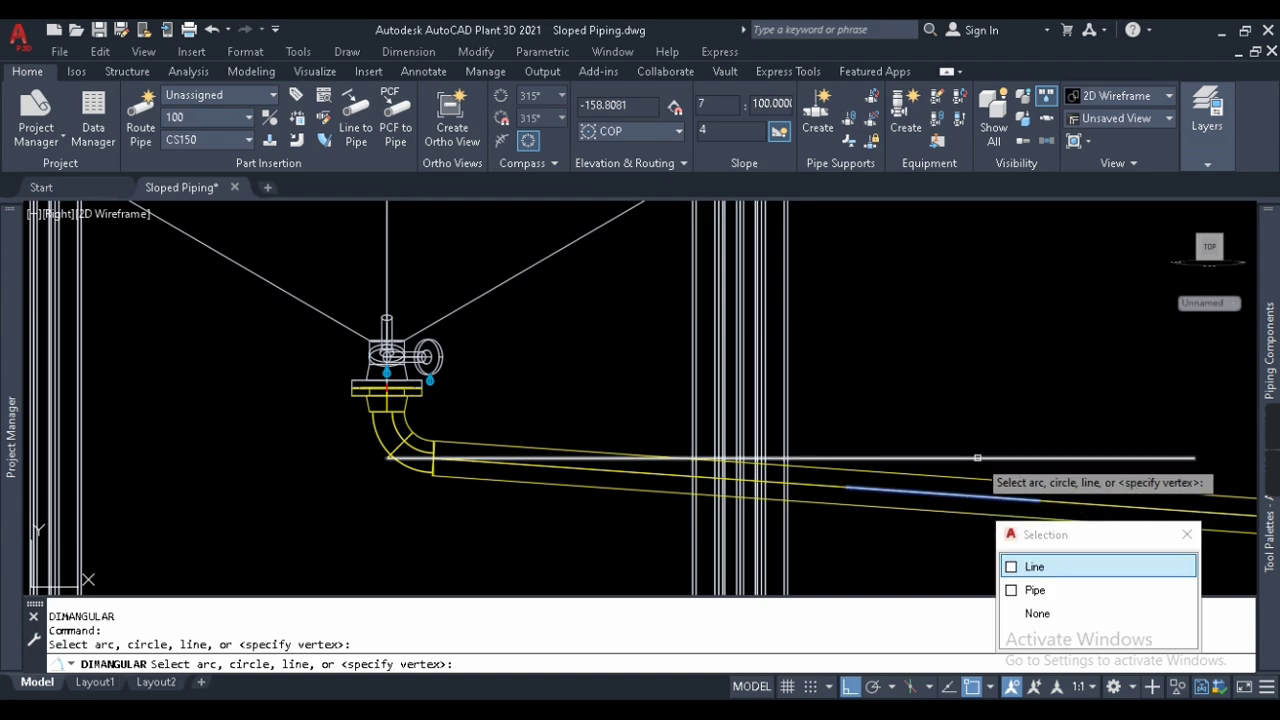
{"action": "left_click", "coordinate": [977, 458]}
{"action": "scroll", "coordinate": [986, 471], "scroll_direction": "up", "scroll_amount": 5}
{"action": "left_click", "coordinate": [980, 465]}
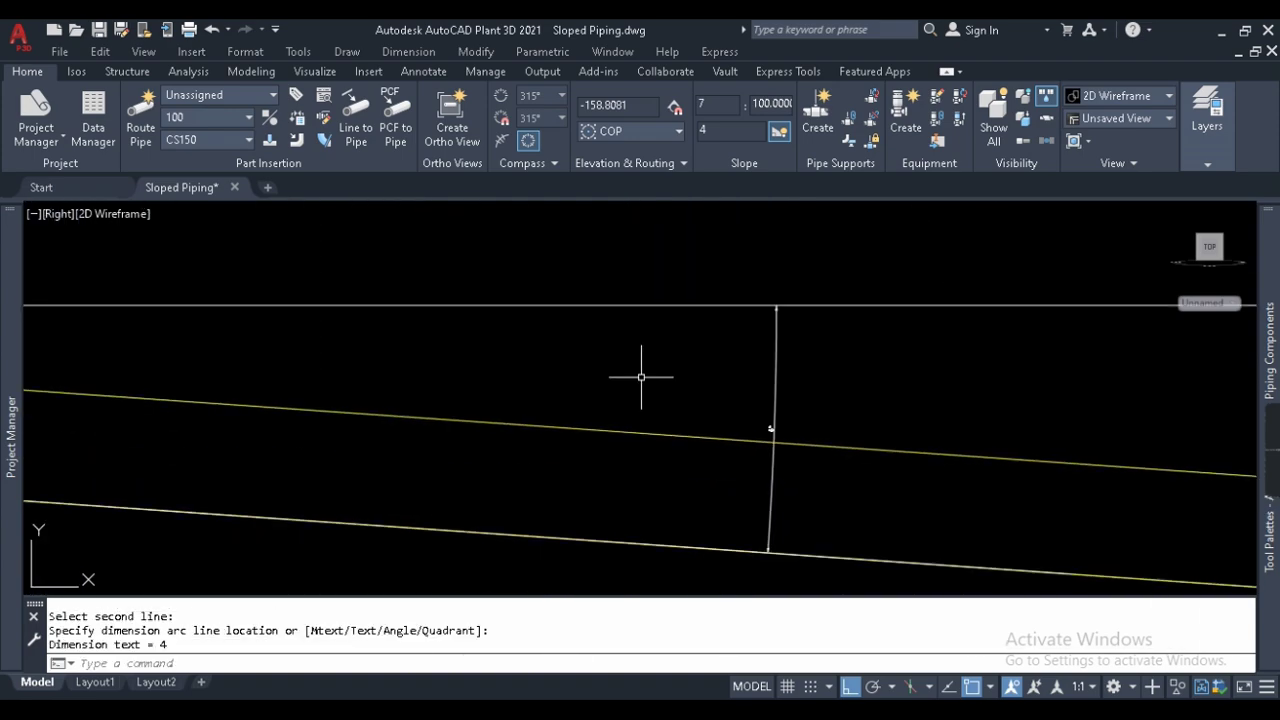
{"action": "scroll", "coordinate": [641, 377], "scroll_direction": "down", "scroll_amount": 5}
{"action": "scroll", "coordinate": [771, 343], "scroll_direction": "up", "scroll_amount": 5}
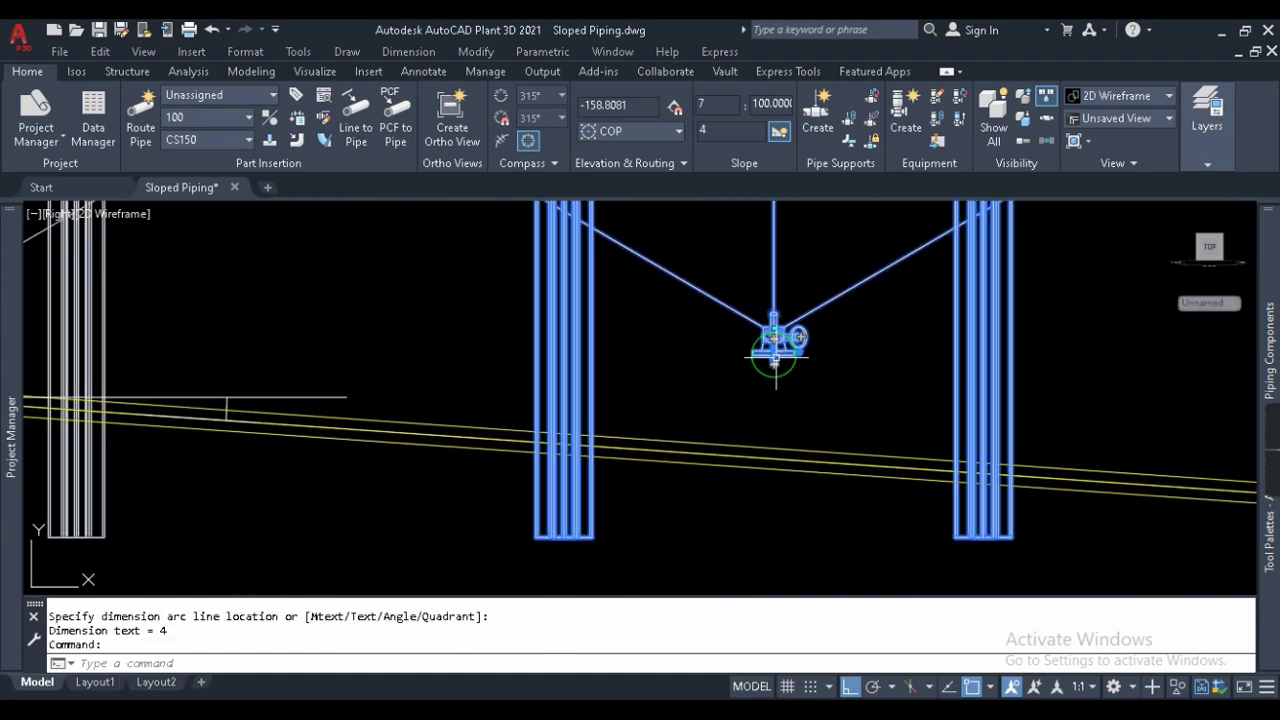
{"action": "left_click", "coordinate": [775, 355]}
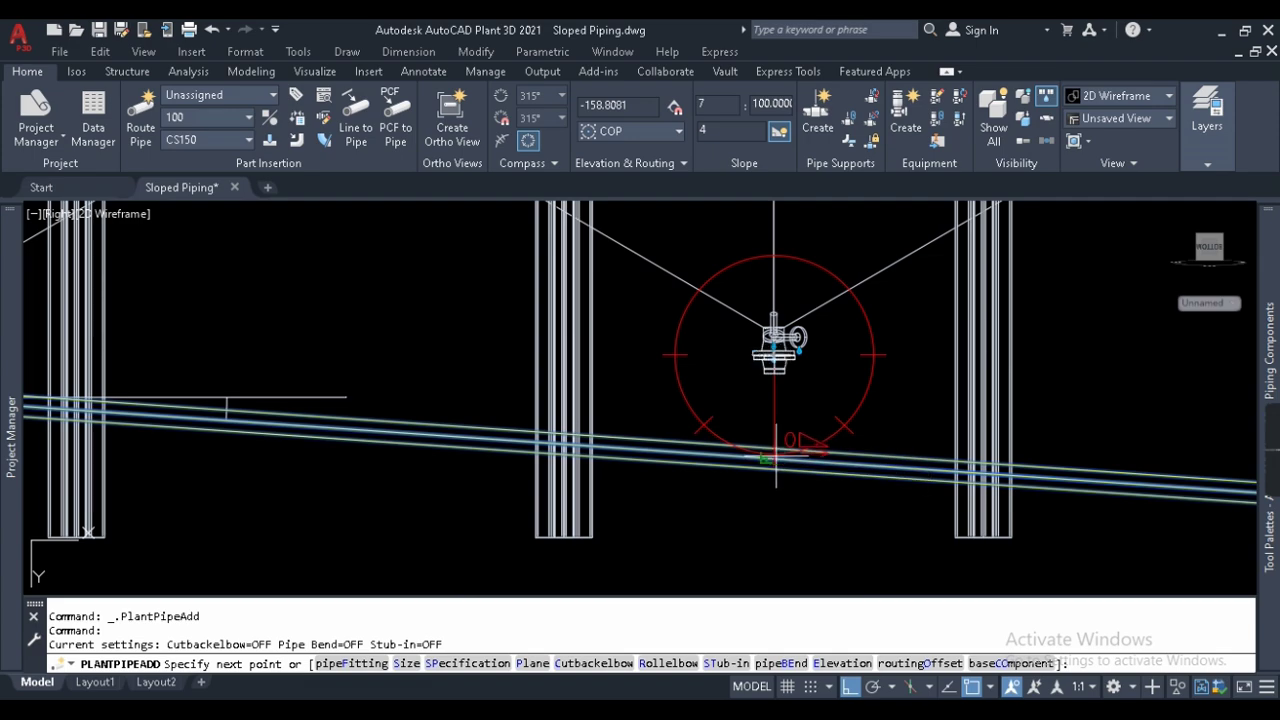
Route the branch pipe from the middle vessel's nozzle down onto the sloped header.
{"action": "scroll", "coordinate": [860, 420], "scroll_direction": "up", "scroll_amount": 5}
{"action": "key", "text": "Return"}
{"action": "left_click", "coordinate": [536, 398]}
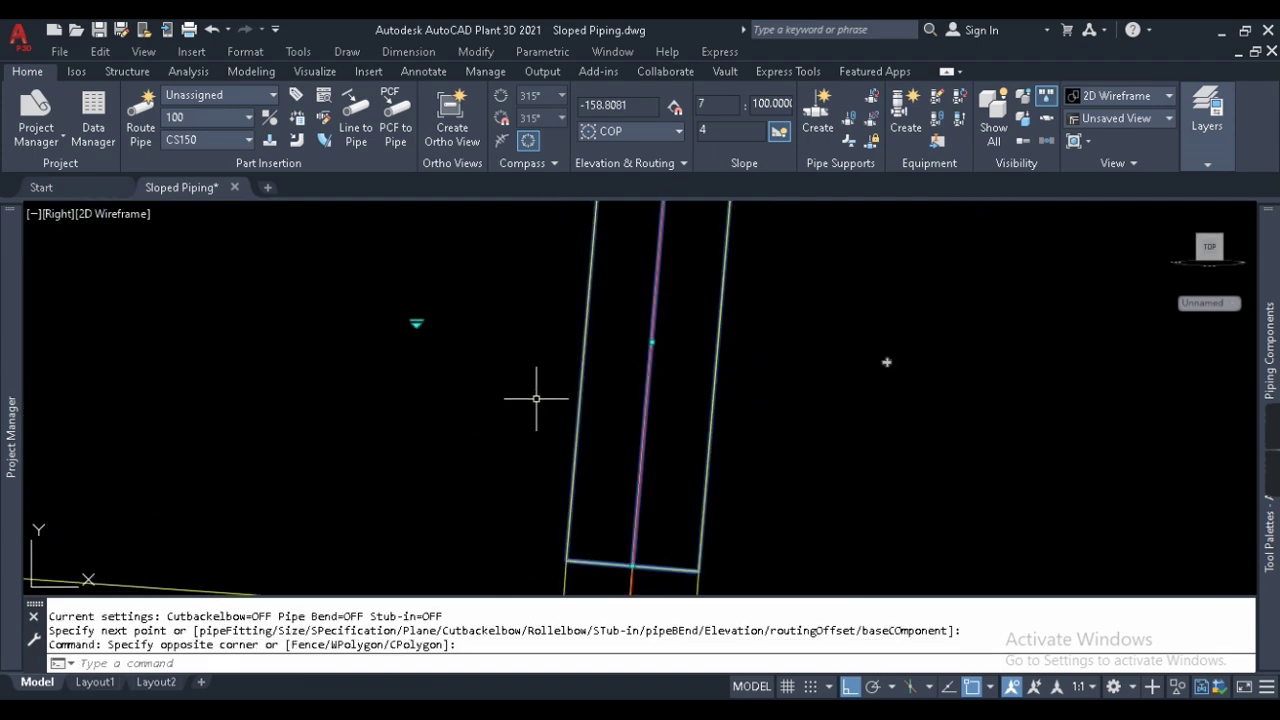
{"action": "scroll", "coordinate": [570, 390], "scroll_direction": "down", "scroll_amount": 5}
{"action": "key", "text": "Escape"}
{"action": "scroll", "coordinate": [590, 380], "scroll_direction": "up", "scroll_amount": 2}
{"action": "scroll", "coordinate": [600, 400], "scroll_direction": "down", "scroll_amount": 2}
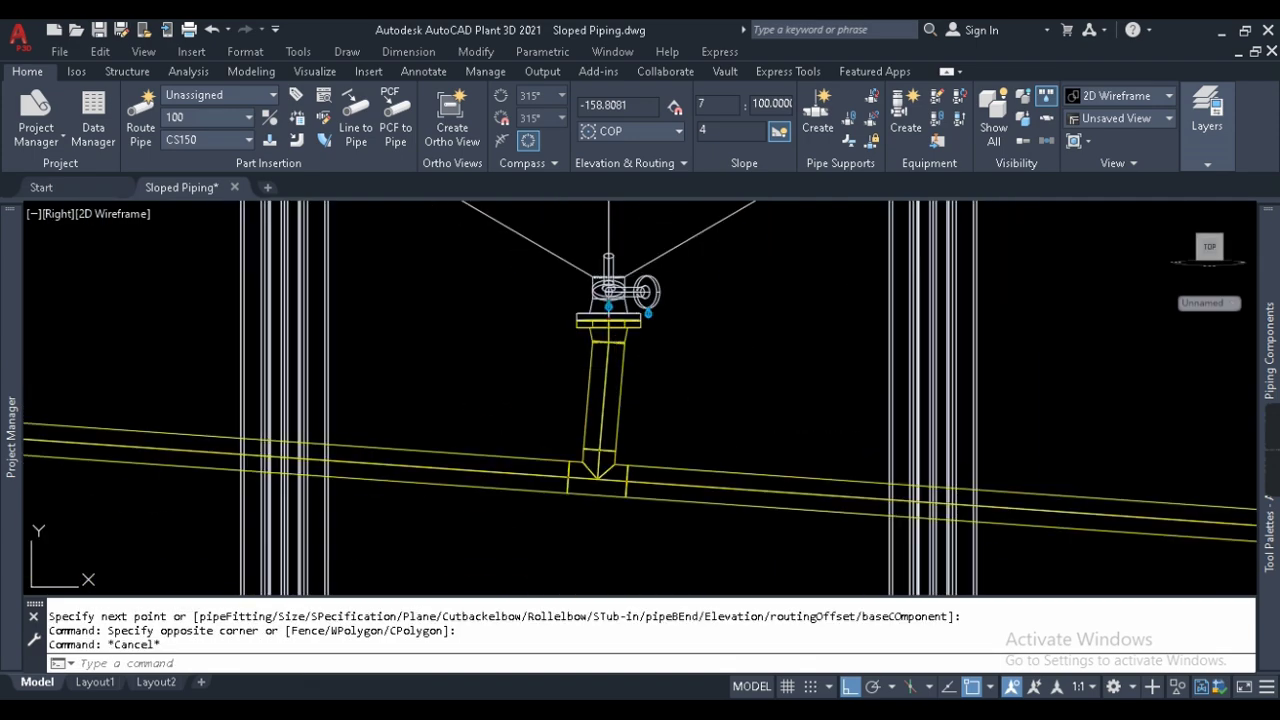
{"action": "scroll", "coordinate": [600, 470], "scroll_direction": "up", "scroll_amount": 1}
Erase the stray selected object near the branch.
{"action": "type", "text": "l"}
{"action": "key", "text": "Return"}
{"action": "scroll", "coordinate": [590, 500], "scroll_direction": "down", "scroll_amount": 3}
{"action": "key", "text": "Escape"}
{"action": "key", "text": "Delete"}
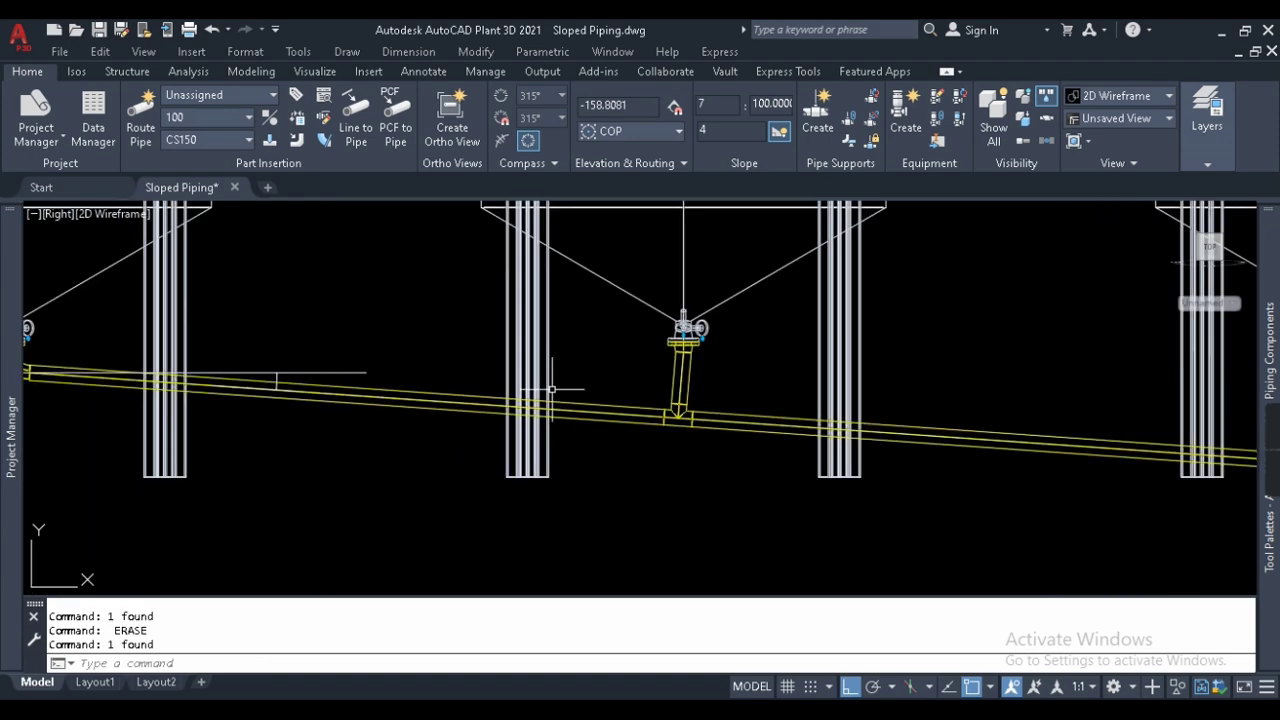
{"action": "scroll", "coordinate": [657, 371], "scroll_direction": "up", "scroll_amount": 2}
{"action": "scroll", "coordinate": [830, 340], "scroll_direction": "down", "scroll_amount": 2}
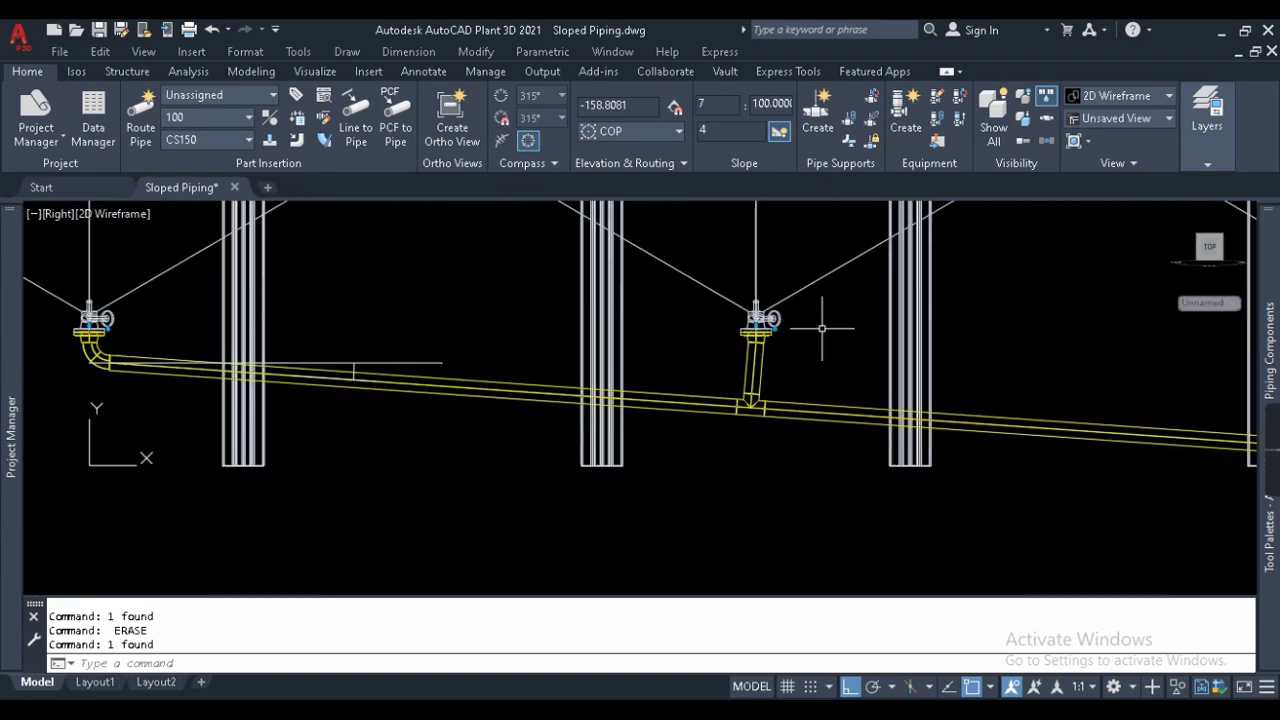
{"action": "scroll", "coordinate": [774, 362], "scroll_direction": "down", "scroll_amount": 1}
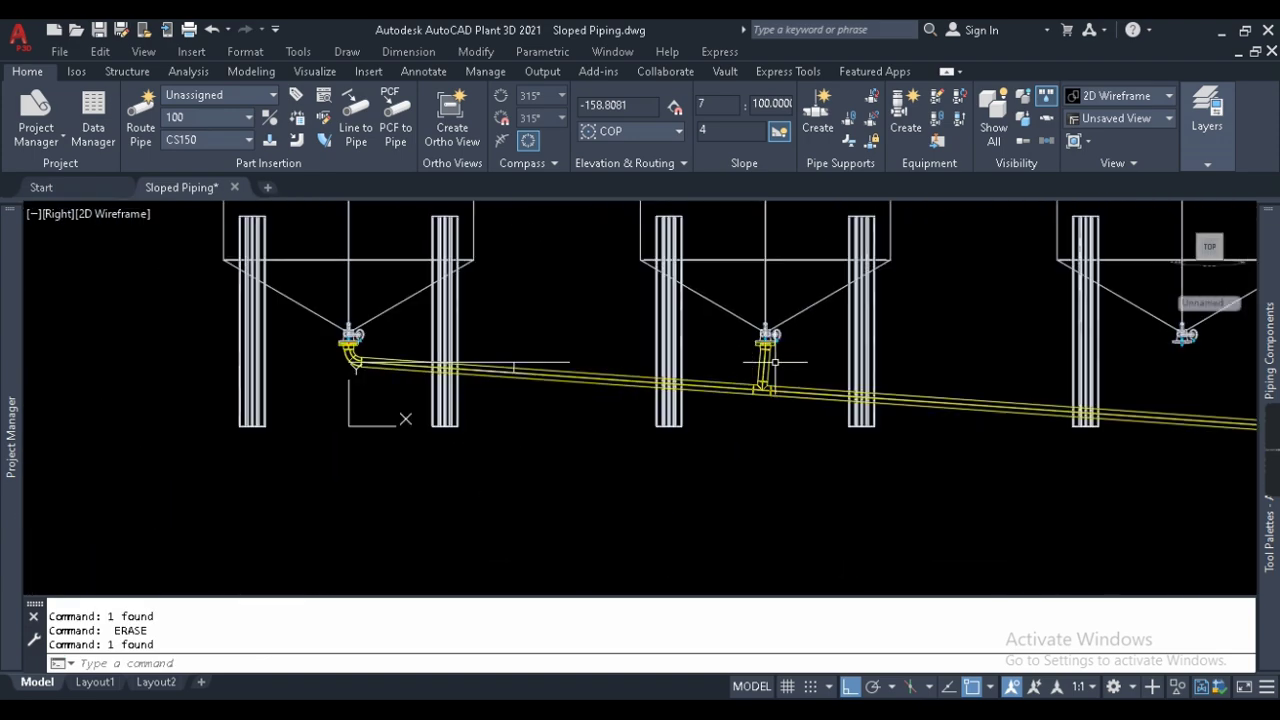
Select the sloped header's entire line number and delete it.
{"action": "scroll", "coordinate": [523, 393], "scroll_direction": "up", "scroll_amount": 1}
{"action": "left_click", "coordinate": [573, 365]}
{"action": "right_click", "coordinate": [626, 380]}
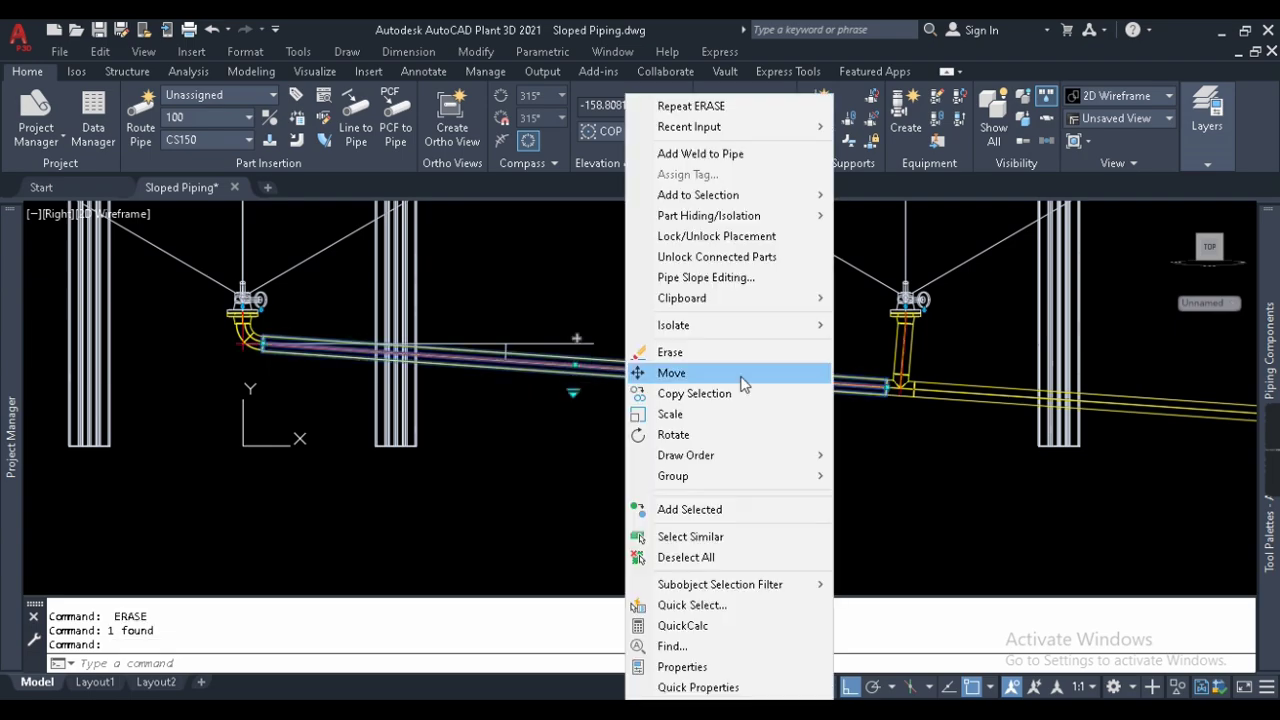
{"action": "mouse_move", "coordinate": [800, 195]}
{"action": "left_click", "coordinate": [922, 259]}
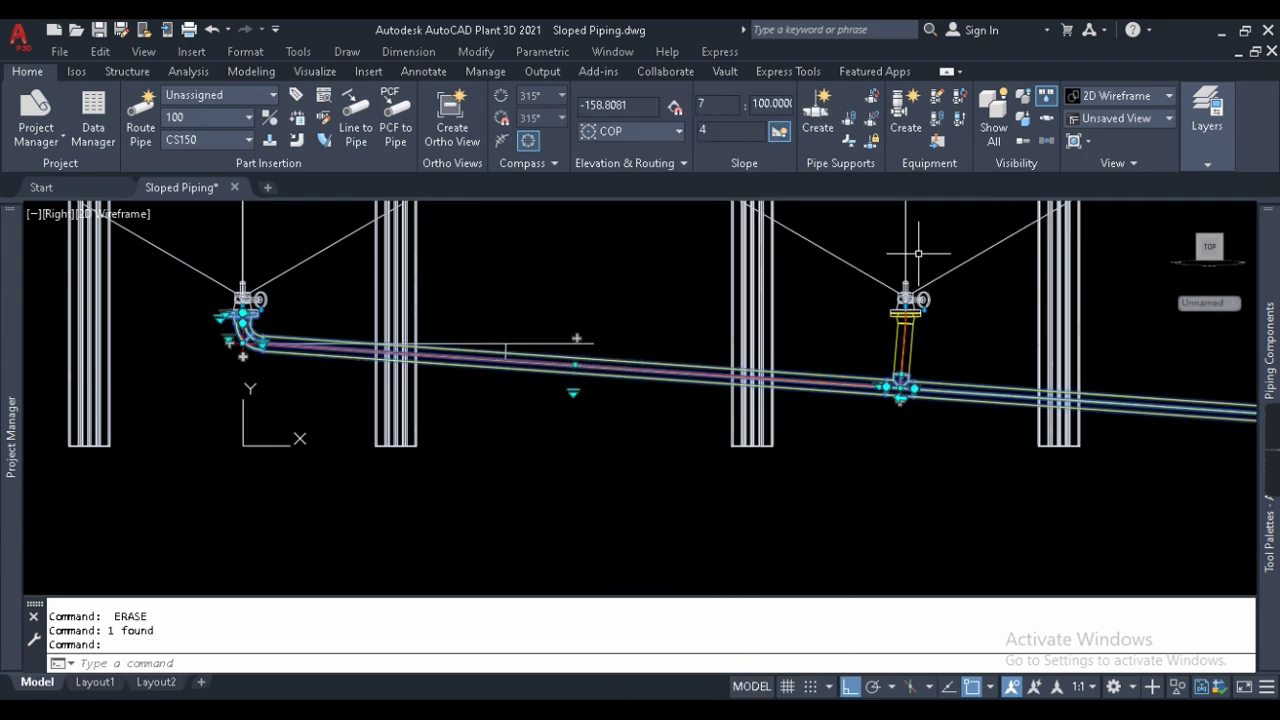
{"action": "key", "text": "Delete"}
Select the leftover branch's entire line number and erase it with E.
{"action": "left_click", "coordinate": [904, 350]}
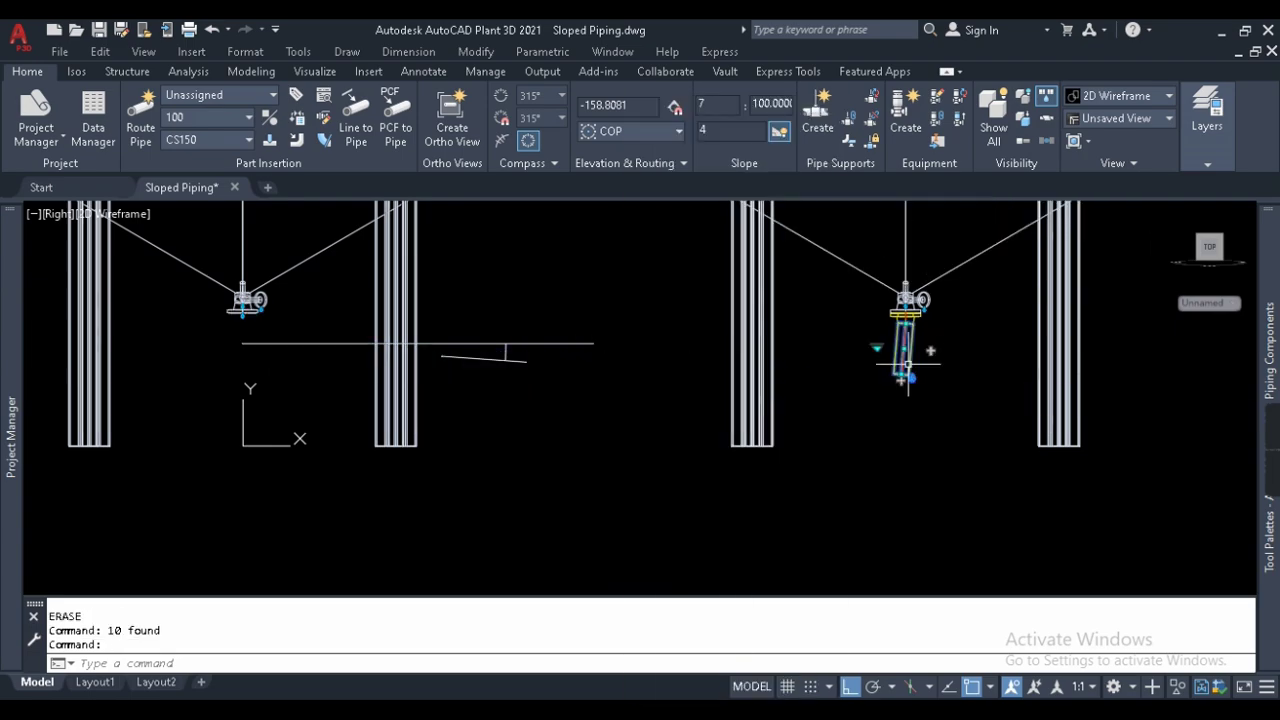
{"action": "right_click", "coordinate": [908, 355]}
{"action": "mouse_move", "coordinate": [990, 175]}
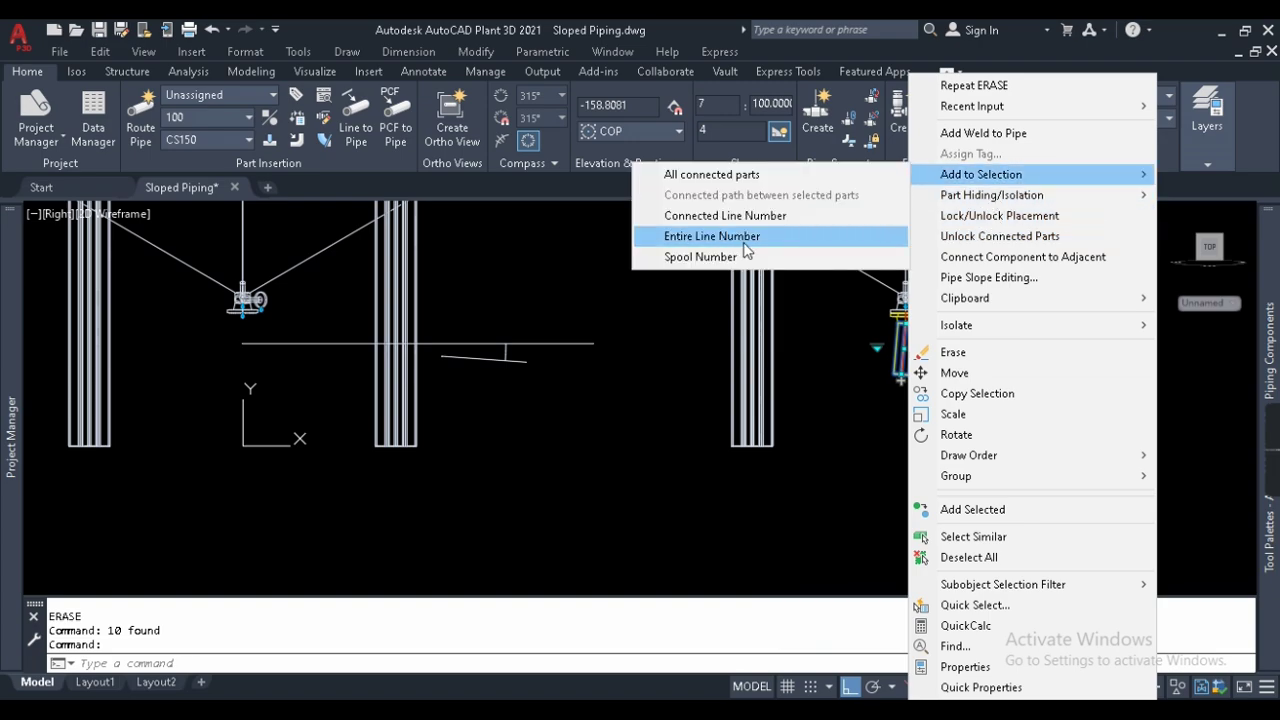
{"action": "left_click", "coordinate": [750, 243]}
{"action": "type", "text": "e"}
{"action": "key", "text": "Return"}
Window-select the remaining leftover pipe pieces and delete them.
{"action": "scroll", "coordinate": [350, 360], "scroll_direction": "down", "scroll_amount": 3}
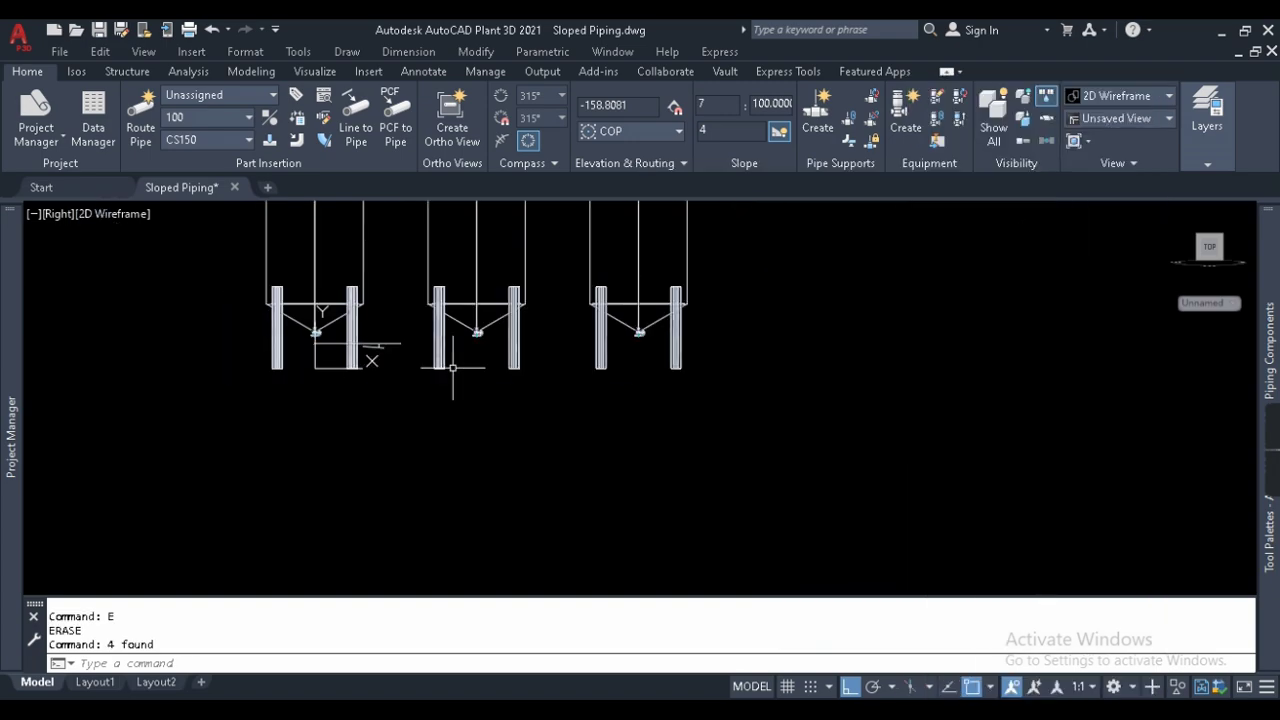
{"action": "scroll", "coordinate": [337, 366], "scroll_direction": "up", "scroll_amount": 4}
{"action": "left_click", "coordinate": [491, 346]}
{"action": "left_click", "coordinate": [414, 271]}
{"action": "key", "text": "Delete"}
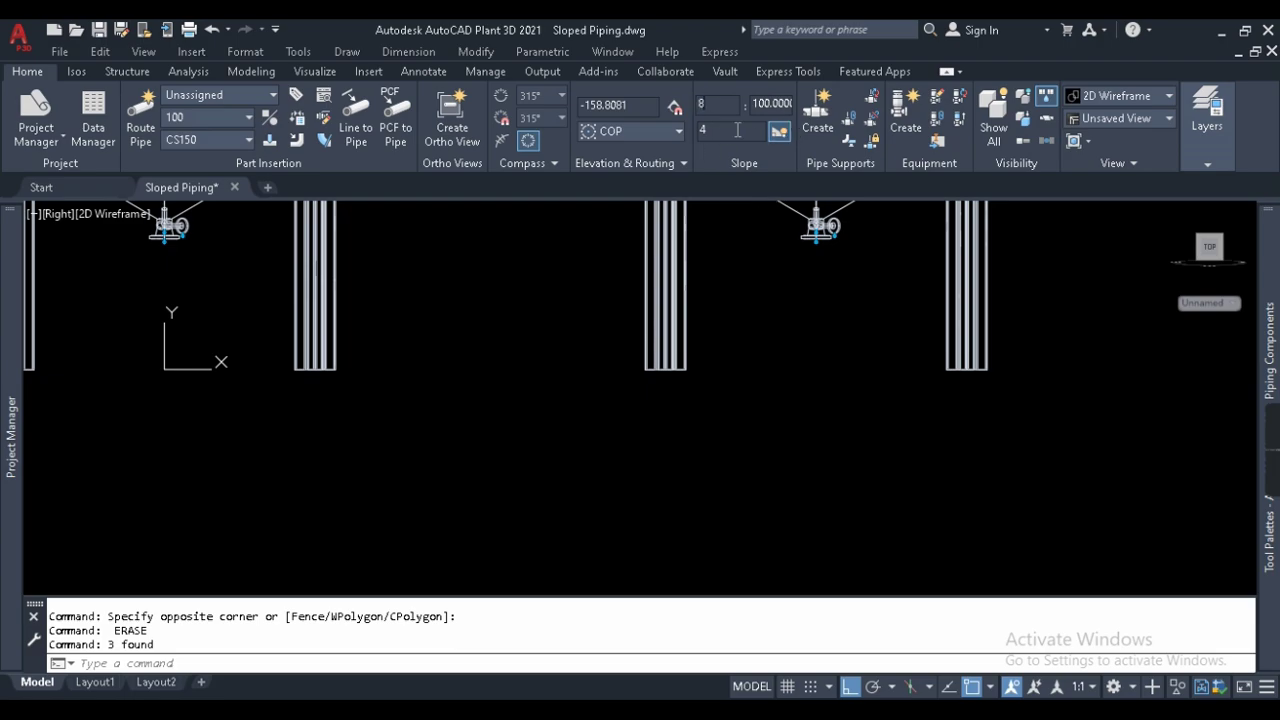
Resume routing the header from the first vessel's nozzle fitting.
{"action": "left_click", "coordinate": [180, 278]}
{"action": "key", "text": "Escape"}
{"action": "left_click", "coordinate": [164, 244]}
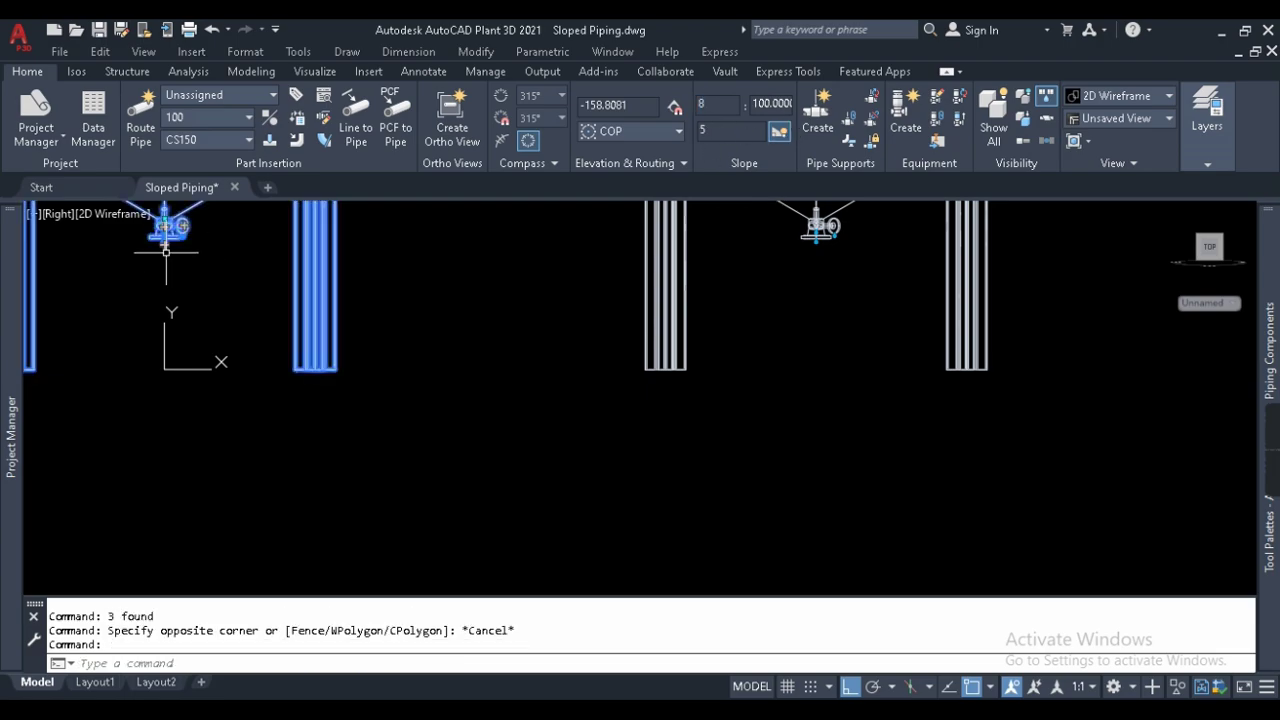
{"action": "left_click", "coordinate": [182, 226]}
Cancel the header routing and try a branch from the second vessel's nozzle, which fails.
{"action": "scroll", "coordinate": [530, 300], "scroll_direction": "down", "scroll_amount": 2}
{"action": "scroll", "coordinate": [720, 305], "scroll_direction": "up", "scroll_amount": 3}
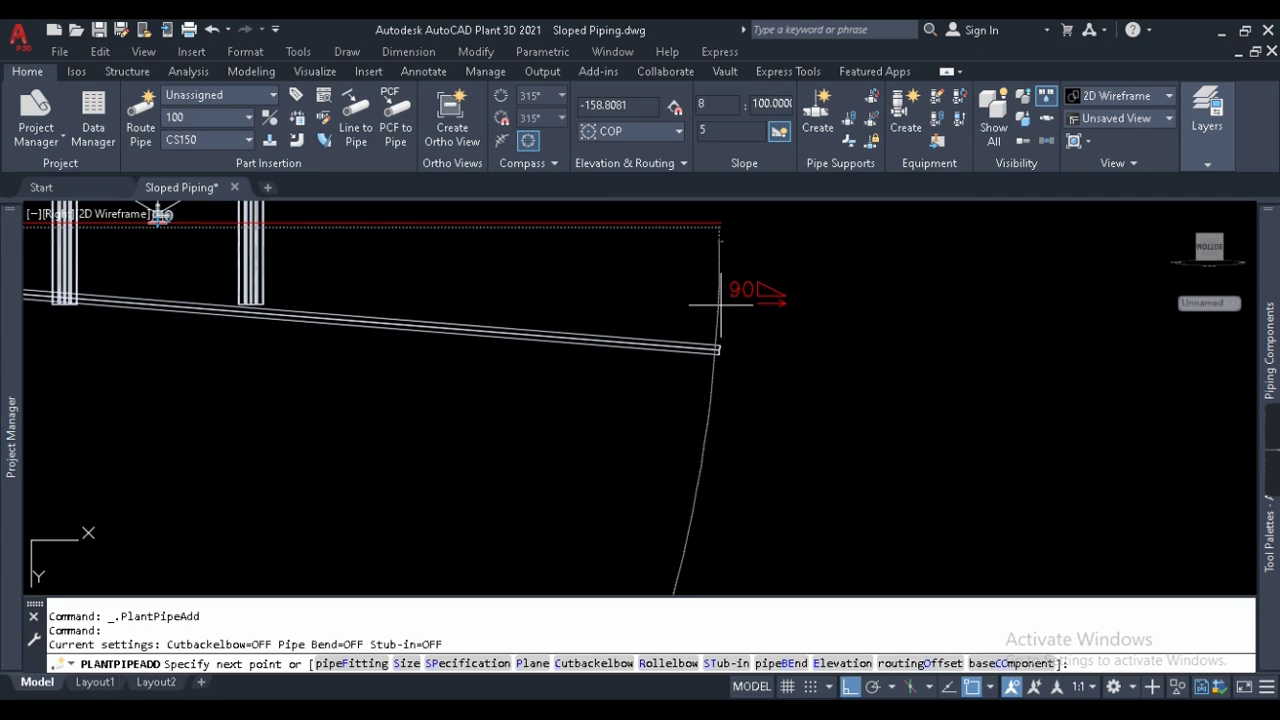
{"action": "key", "text": "Escape"}
{"action": "scroll", "coordinate": [780, 320], "scroll_direction": "down", "scroll_amount": 3}
{"action": "scroll", "coordinate": [466, 300], "scroll_direction": "up", "scroll_amount": 4}
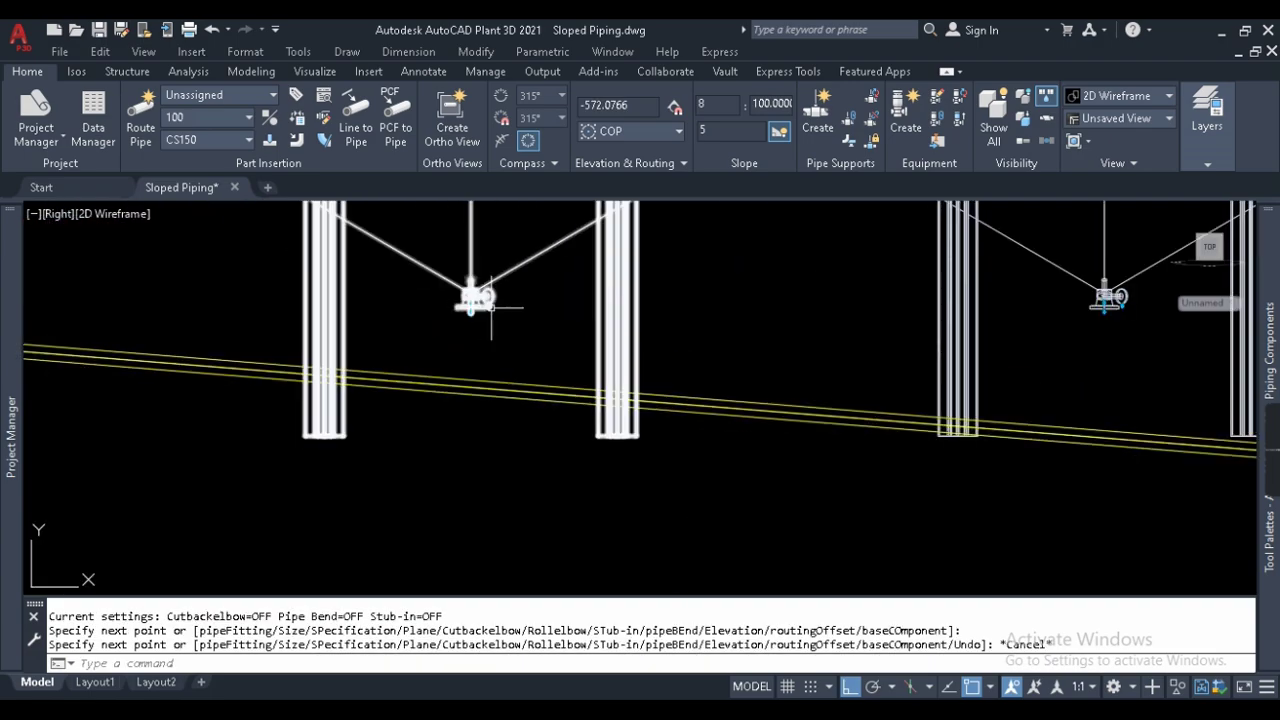
{"action": "left_click", "coordinate": [470, 303]}
{"action": "left_click", "coordinate": [487, 296]}
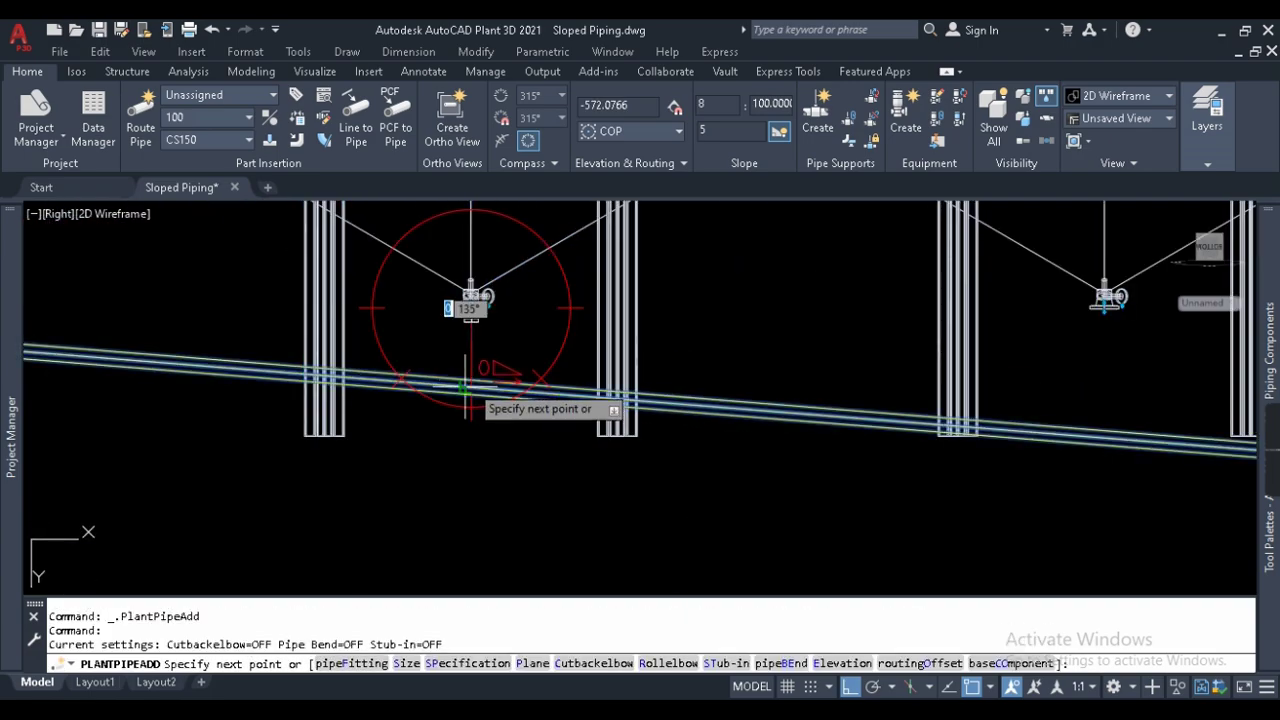
{"action": "left_click", "coordinate": [513, 393]}
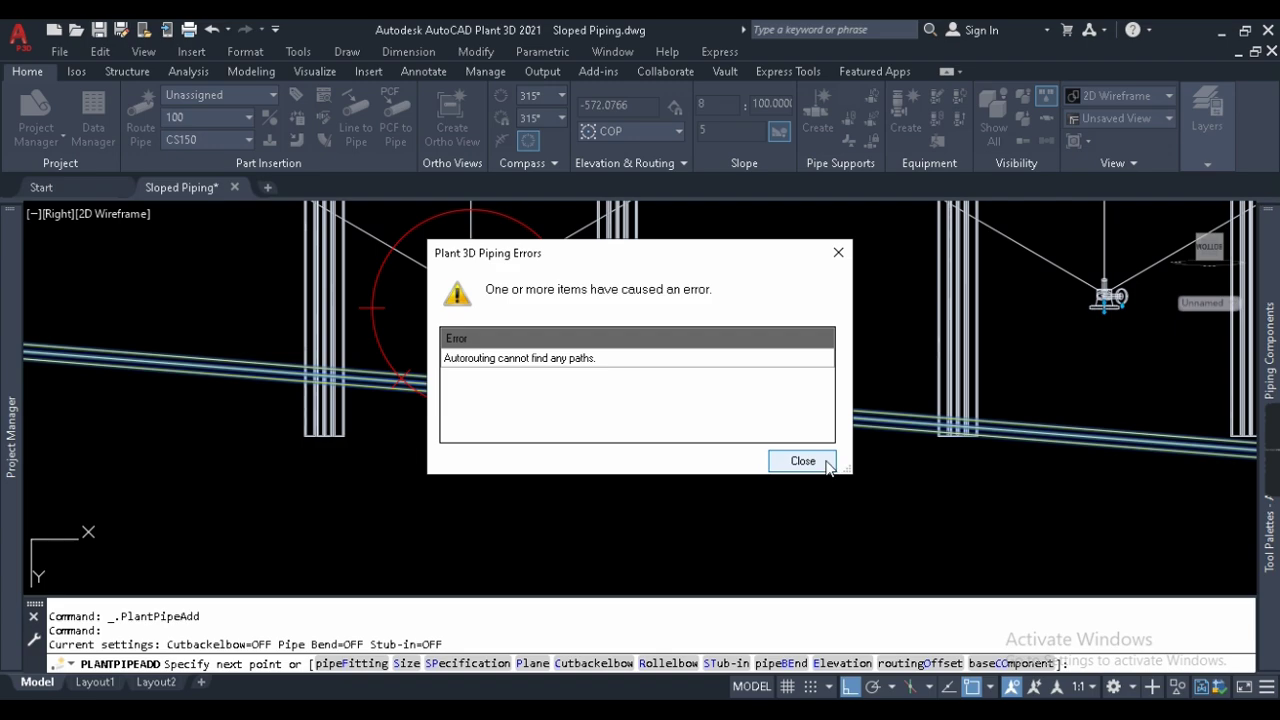
{"action": "left_click", "coordinate": [826, 460]}
{"action": "scroll", "coordinate": [491, 335], "scroll_direction": "up", "scroll_amount": 4}
{"action": "key", "text": "Escape"}
{"action": "key", "text": "Escape"}
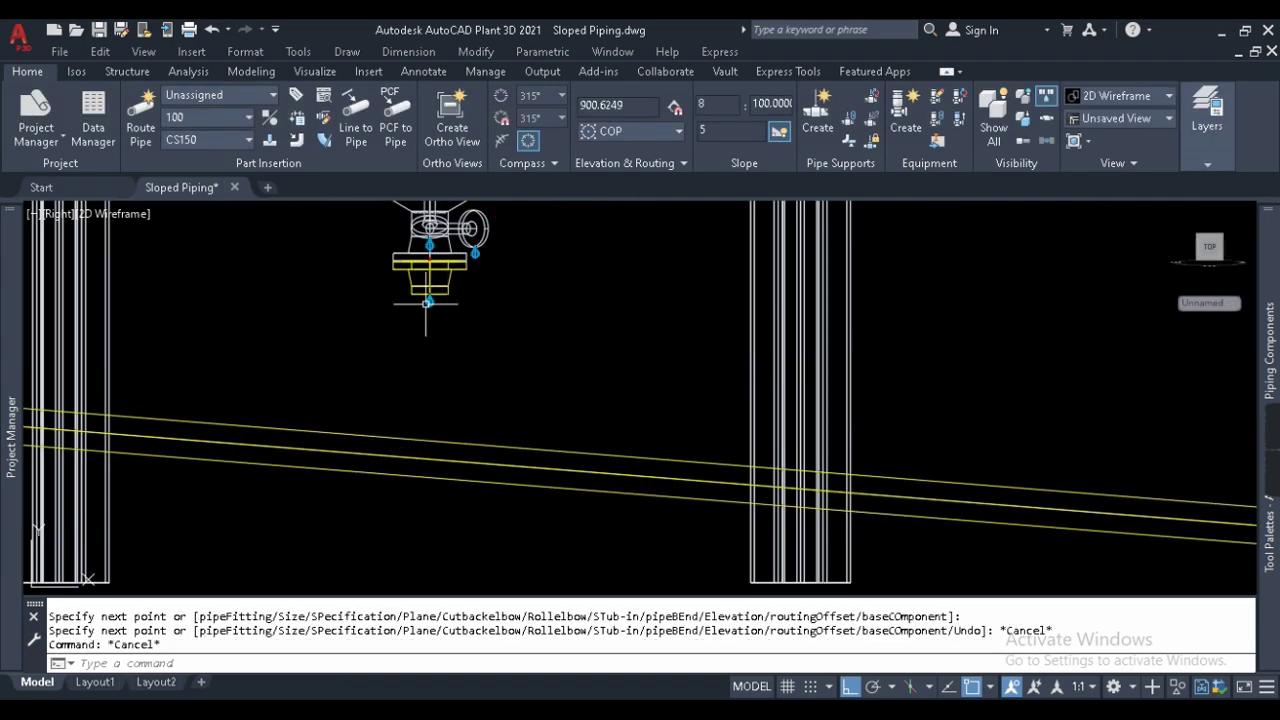
Window-select the flange on the second vessel's nozzle and erase it.
{"action": "left_click", "coordinate": [447, 297]}
{"action": "left_click", "coordinate": [425, 312]}
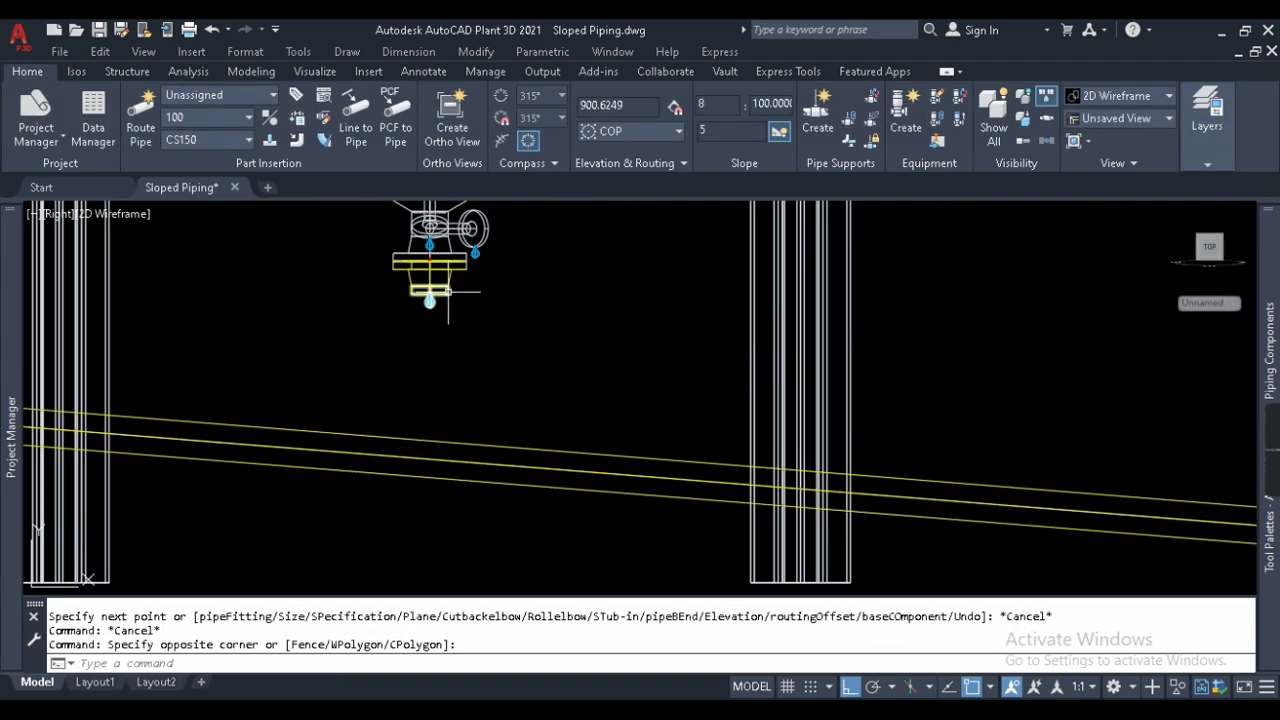
{"action": "type", "text": "r"}
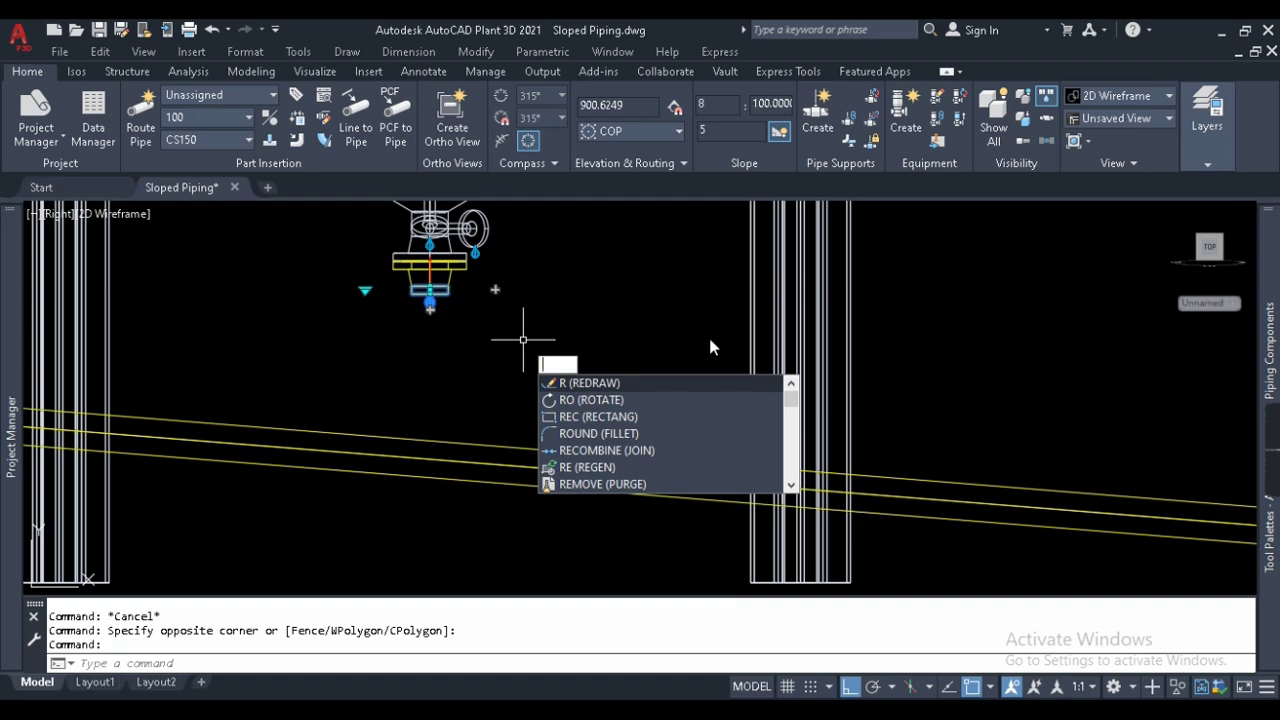
{"action": "key", "text": "BackSpace"}
{"action": "type", "text": "e"}
{"action": "key", "text": "Return"}
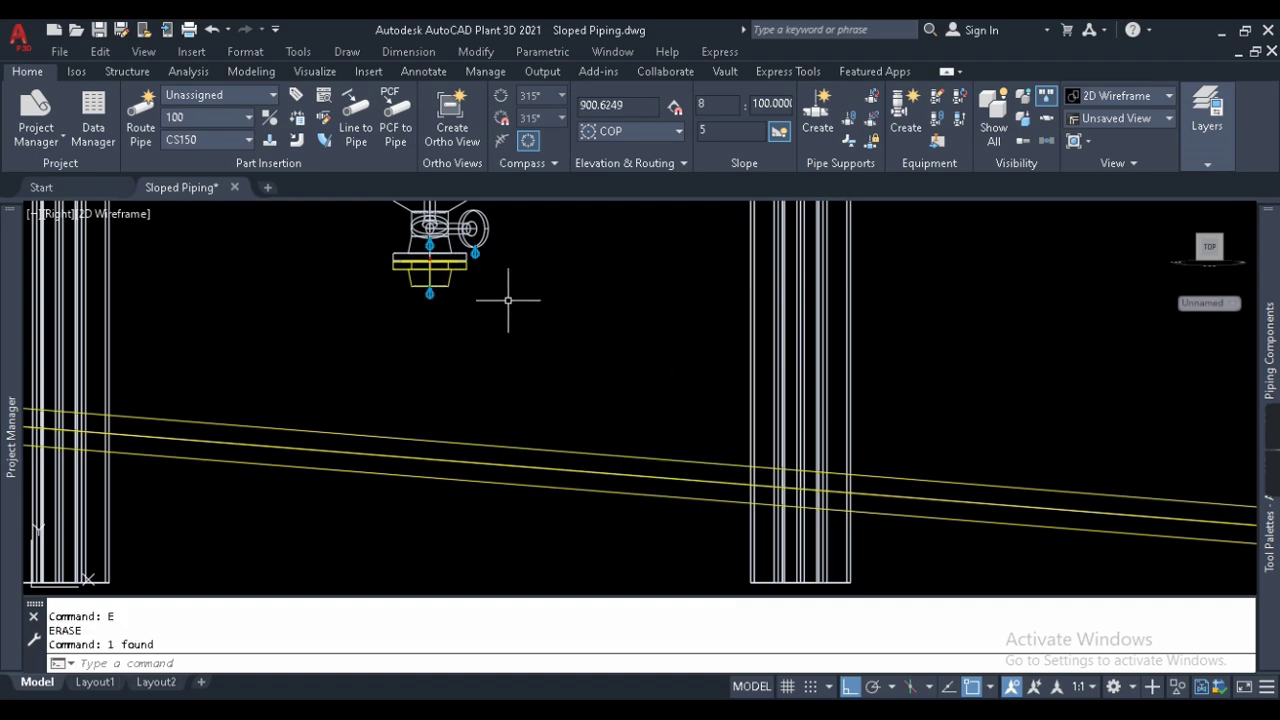
Retry routing from the branch's open end to the header within tolerance, then cancel after the error.
{"action": "left_click", "coordinate": [431, 294]}
{"action": "left_click", "coordinate": [430, 460]}
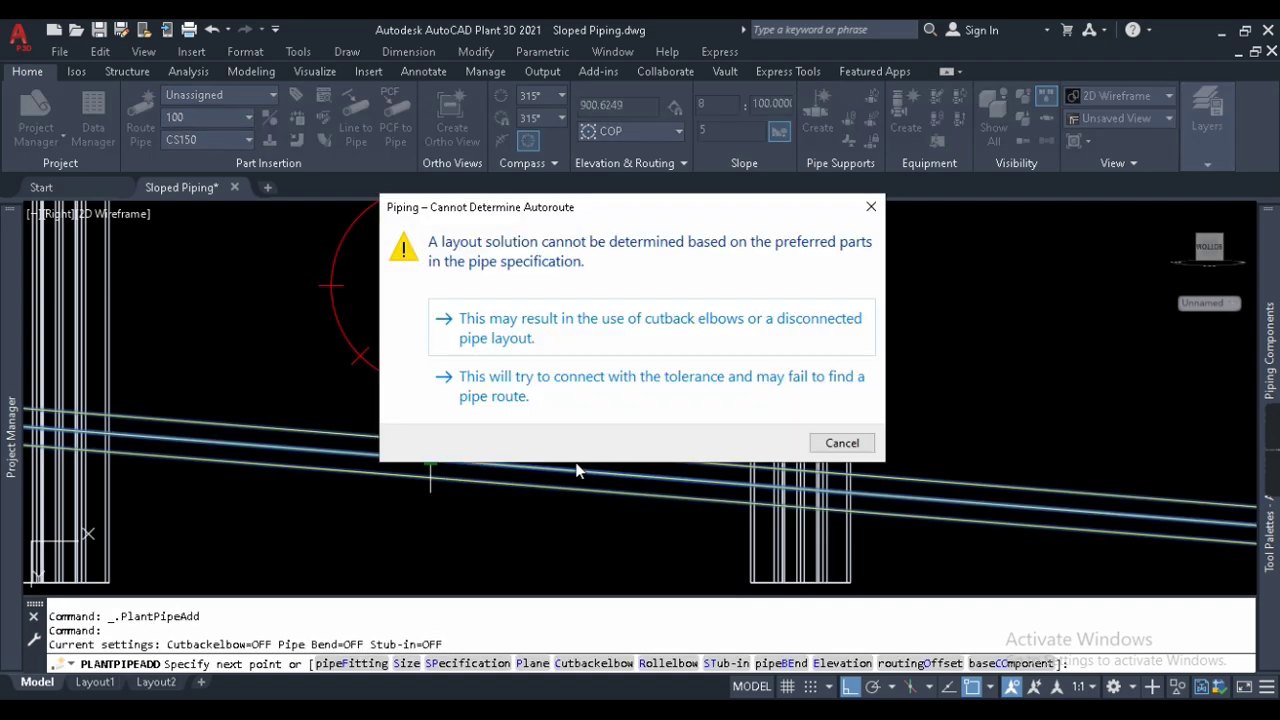
{"action": "left_click", "coordinate": [572, 384]}
{"action": "key", "text": "Return"}
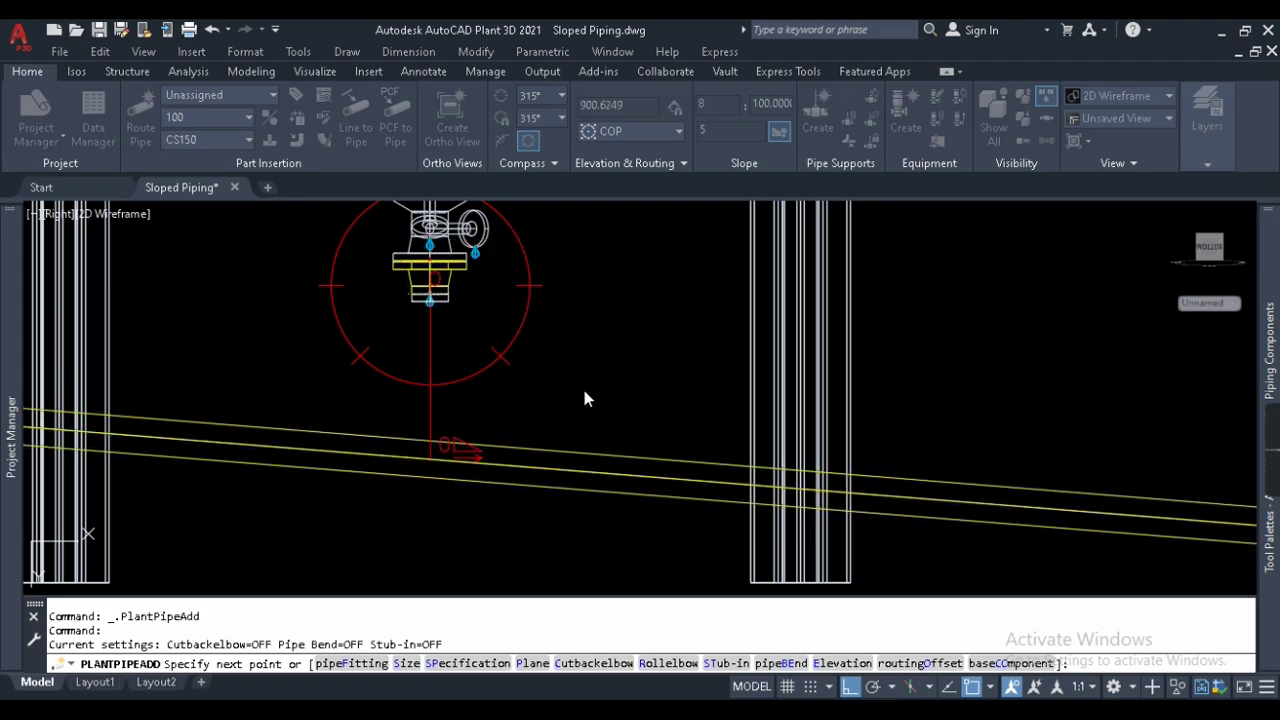
{"action": "key", "text": "Escape"}
{"action": "scroll", "coordinate": [478, 341], "scroll_direction": "down", "scroll_amount": 3}
{"action": "scroll", "coordinate": [478, 341], "scroll_direction": "up", "scroll_amount": 3}
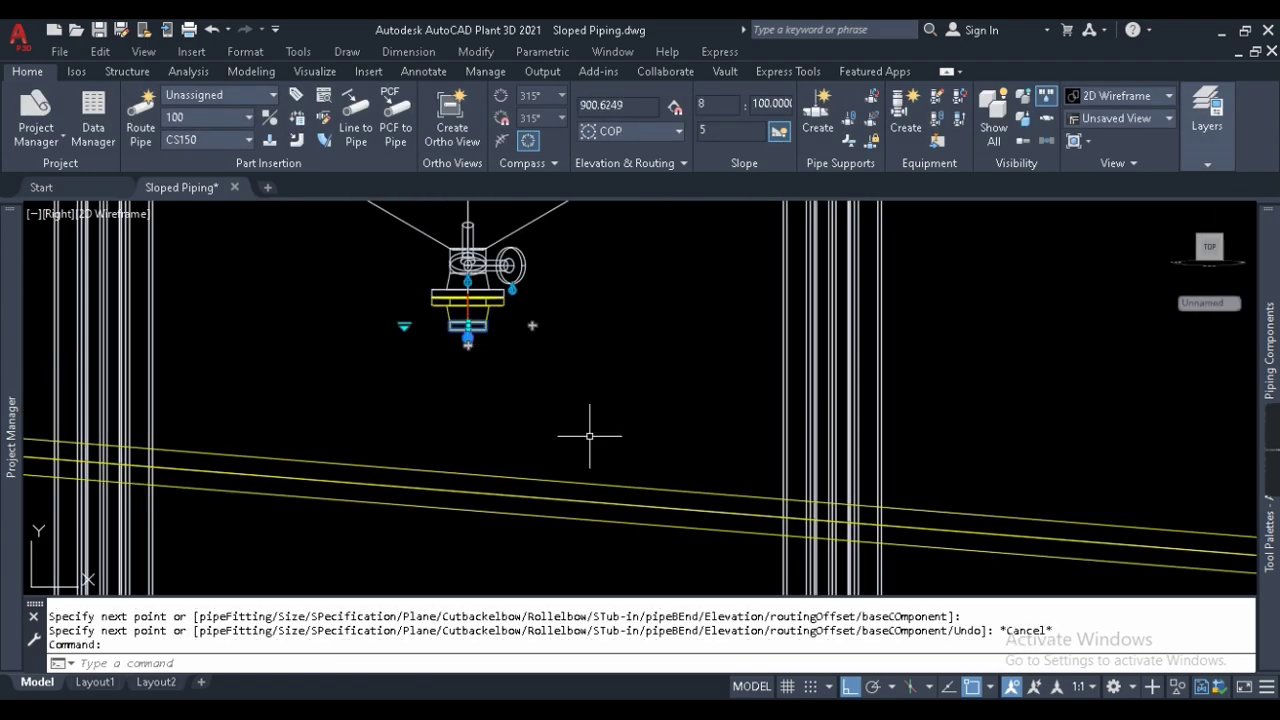
{"action": "scroll", "coordinate": [432, 379], "scroll_direction": "down", "scroll_amount": 4}
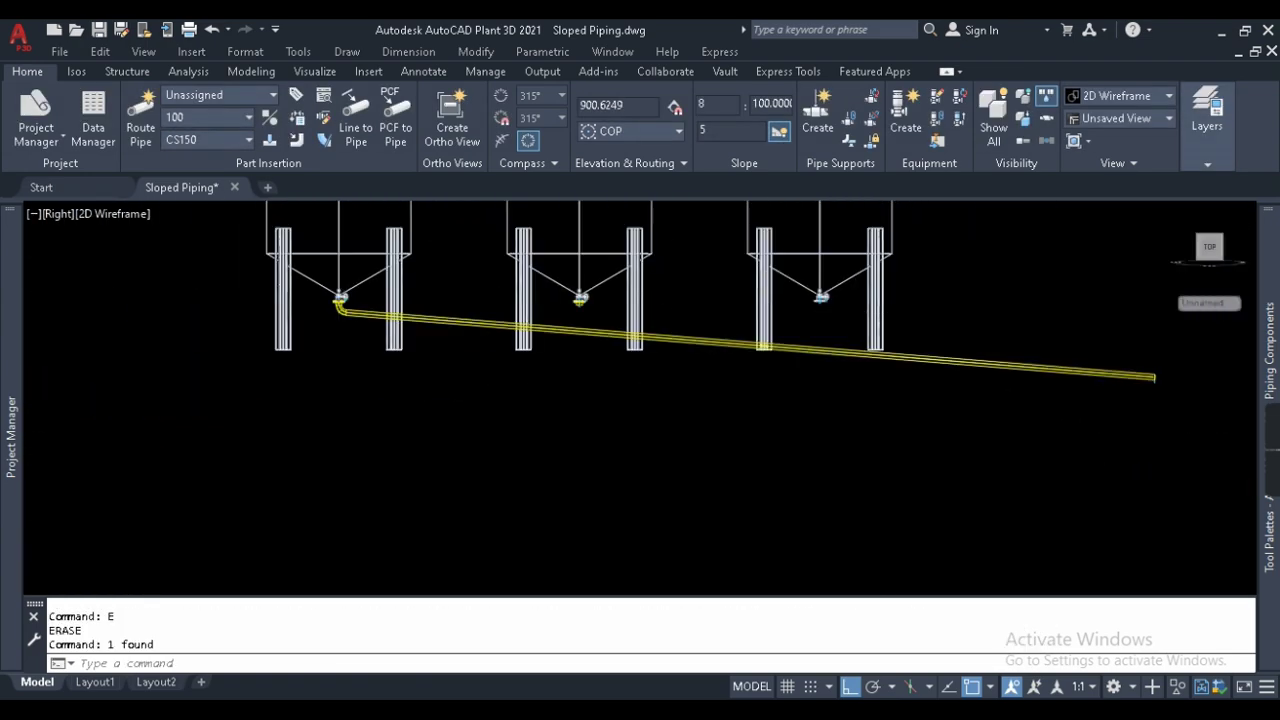
{"action": "scroll", "coordinate": [816, 298], "scroll_direction": "up", "scroll_amount": 3}
Attempt once more to route from the nozzle fitting to a header point, dismissing the autoroute failure.
{"action": "left_click", "coordinate": [816, 294]}
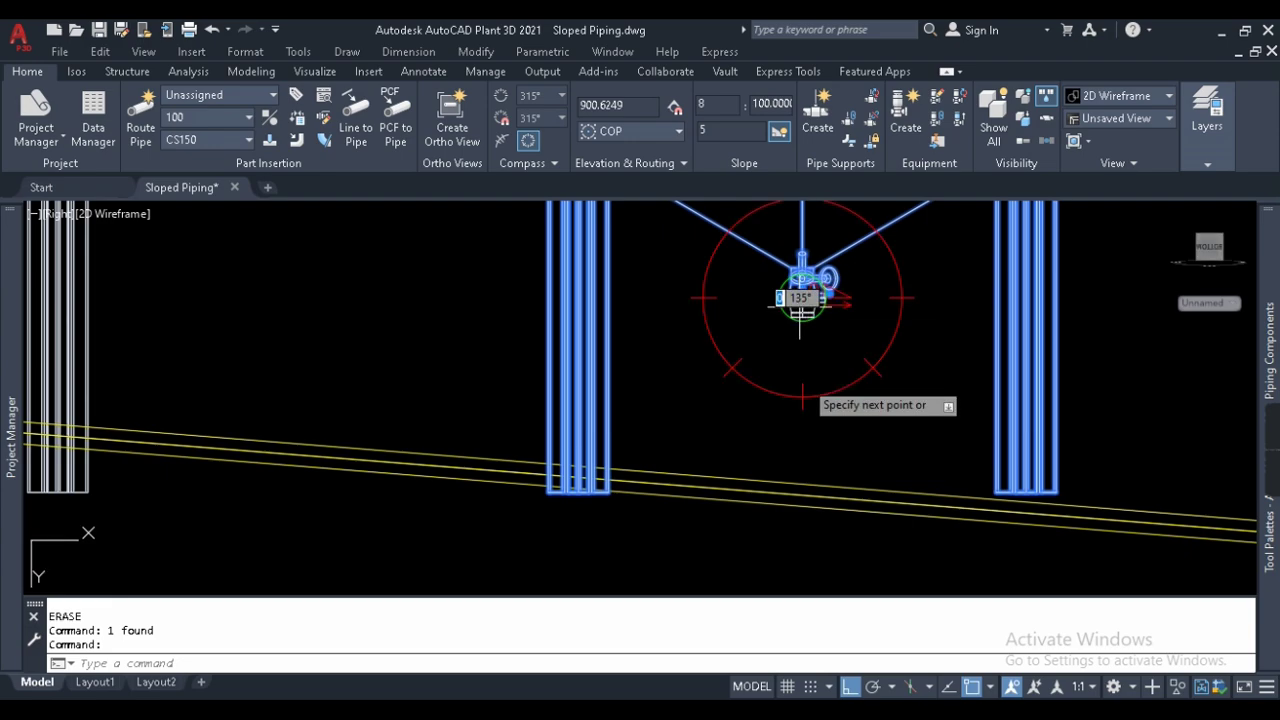
{"action": "scroll", "coordinate": [800, 425], "scroll_direction": "down", "scroll_amount": 3}
{"action": "left_click", "coordinate": [800, 420]}
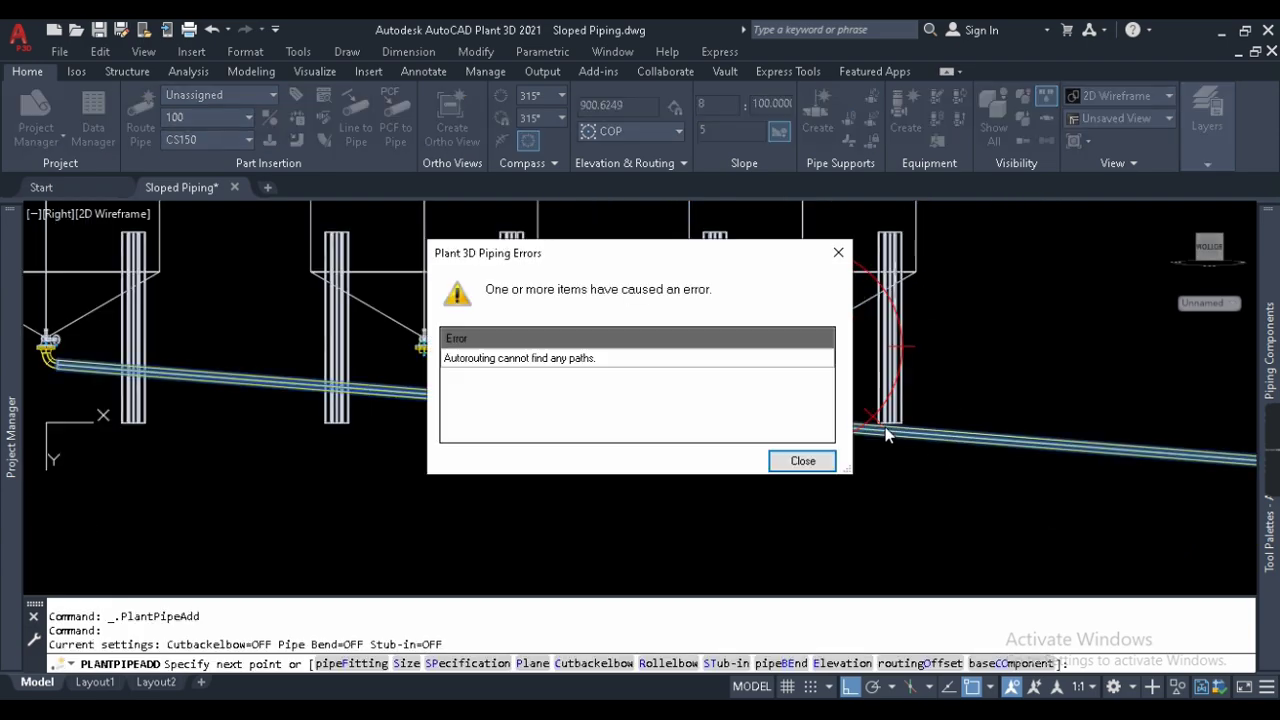
{"action": "left_click", "coordinate": [803, 457]}
Erase the failed elbow and pipe plus the leftover piece under the nozzle.
{"action": "left_click", "coordinate": [782, 318]}
{"action": "left_click", "coordinate": [672, 390]}
{"action": "type", "text": "E"}
{"action": "key", "text": "Return"}
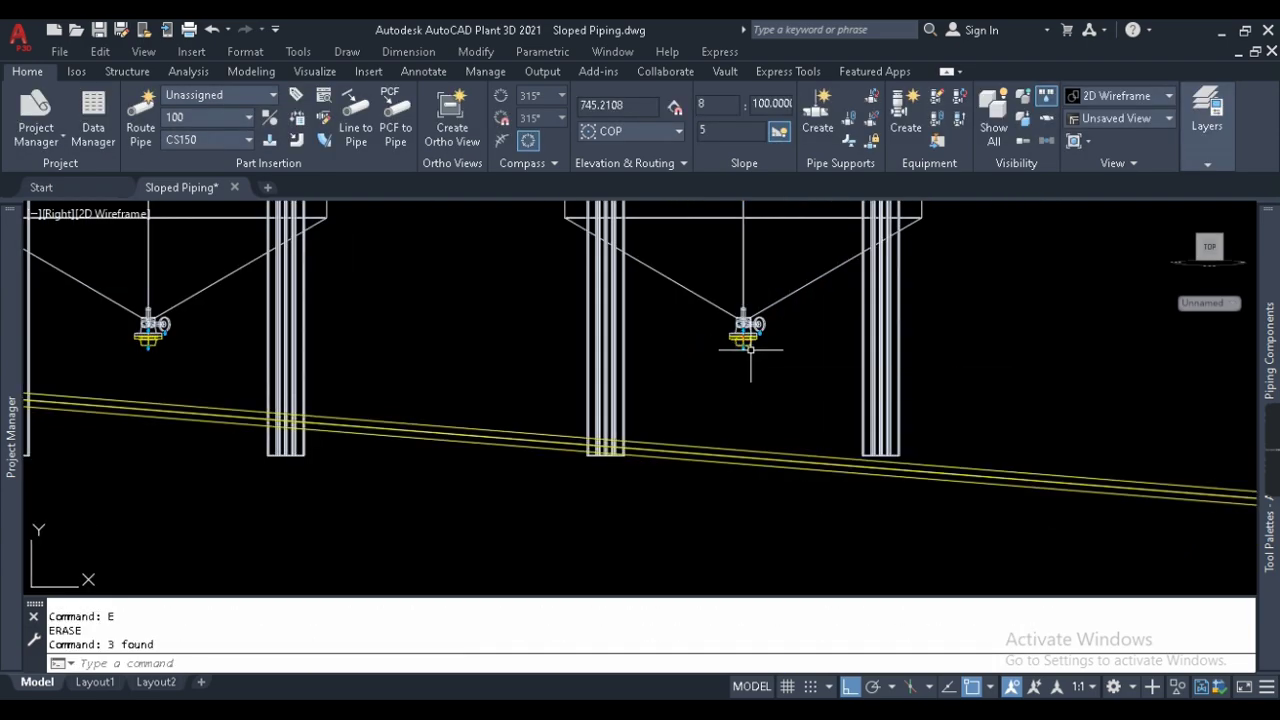
{"action": "scroll", "coordinate": [751, 338], "scroll_direction": "up", "scroll_amount": 3}
{"action": "left_click", "coordinate": [725, 321]}
{"action": "key", "text": "Return"}
{"action": "scroll", "coordinate": [808, 348], "scroll_direction": "down", "scroll_amount": 3}
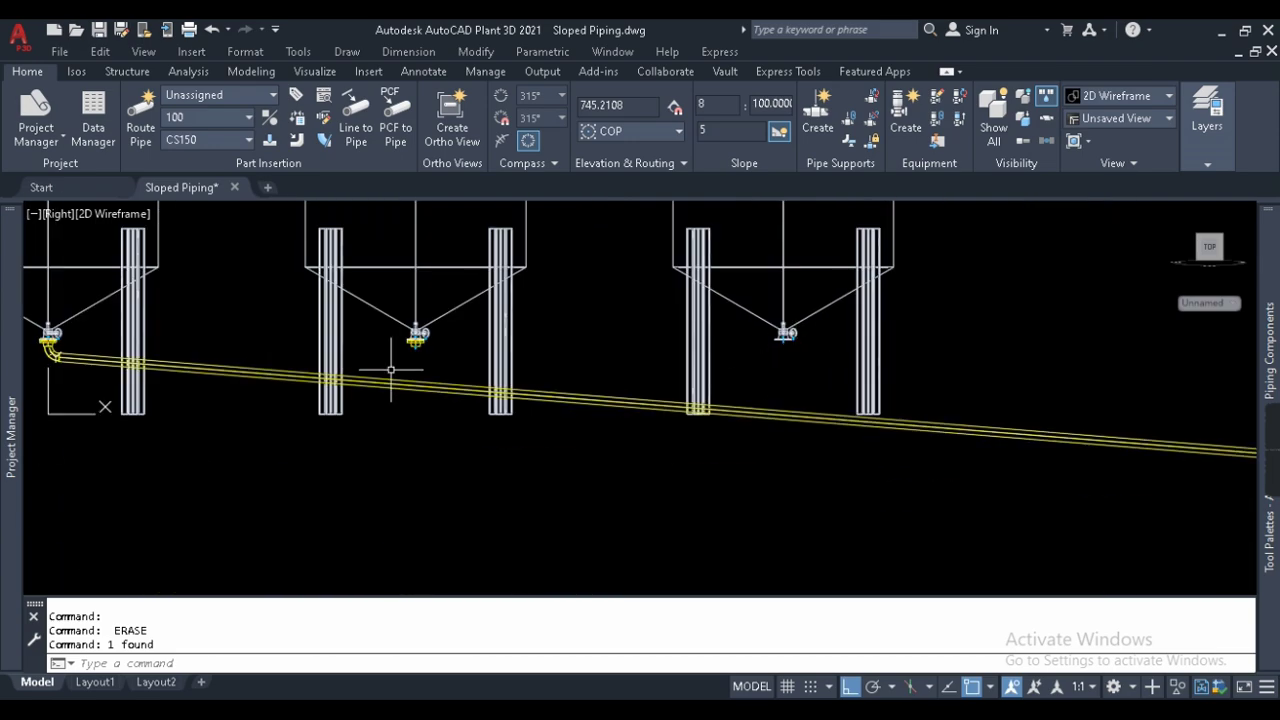
Zoom in on the middle vessel, then select and deselect its nozzle fitting.
{"action": "scroll", "coordinate": [623, 349], "scroll_direction": "down", "scroll_amount": 2}
{"action": "scroll", "coordinate": [540, 350], "scroll_direction": "up", "scroll_amount": 4}
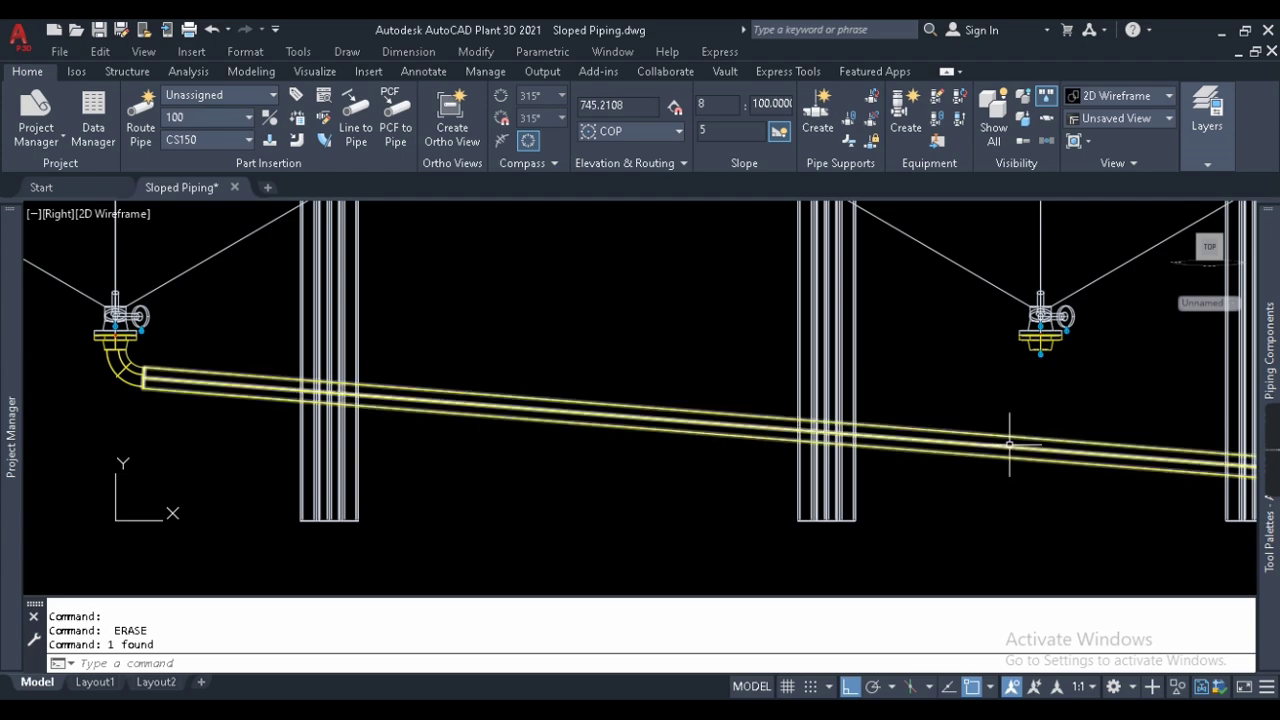
{"action": "scroll", "coordinate": [457, 352], "scroll_direction": "down", "scroll_amount": 3}
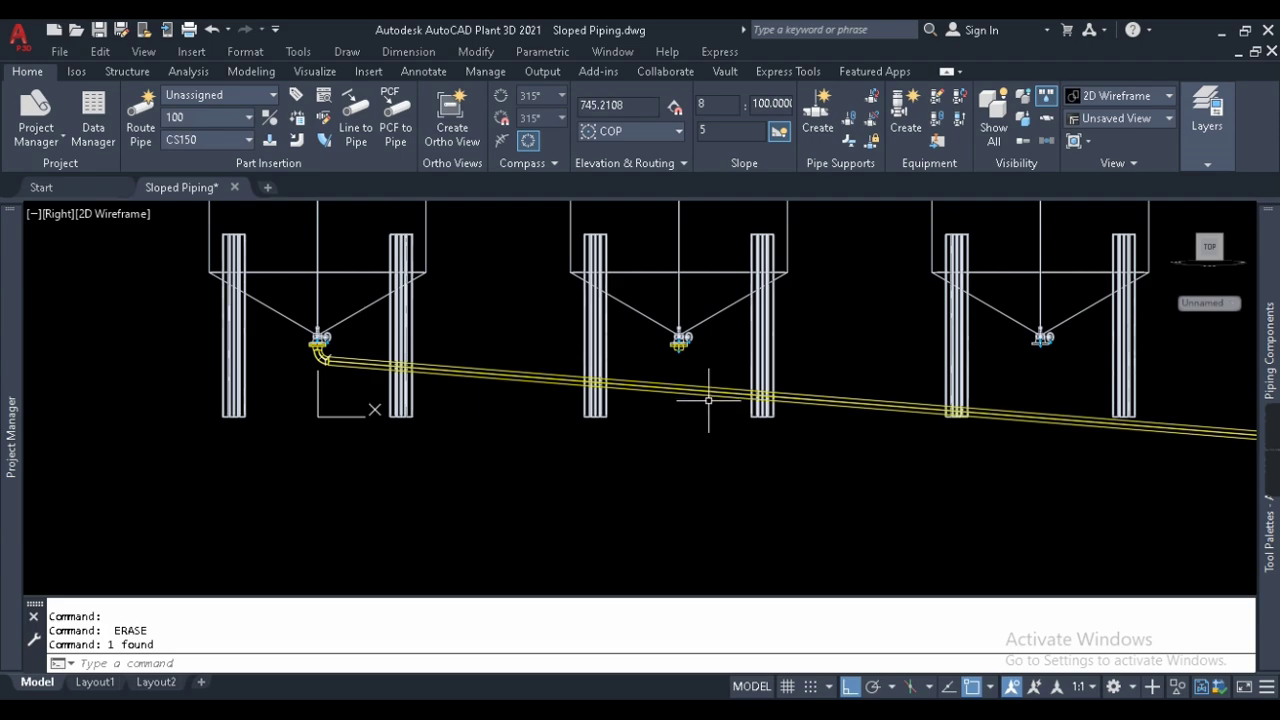
{"action": "scroll", "coordinate": [678, 382], "scroll_direction": "up", "scroll_amount": 2}
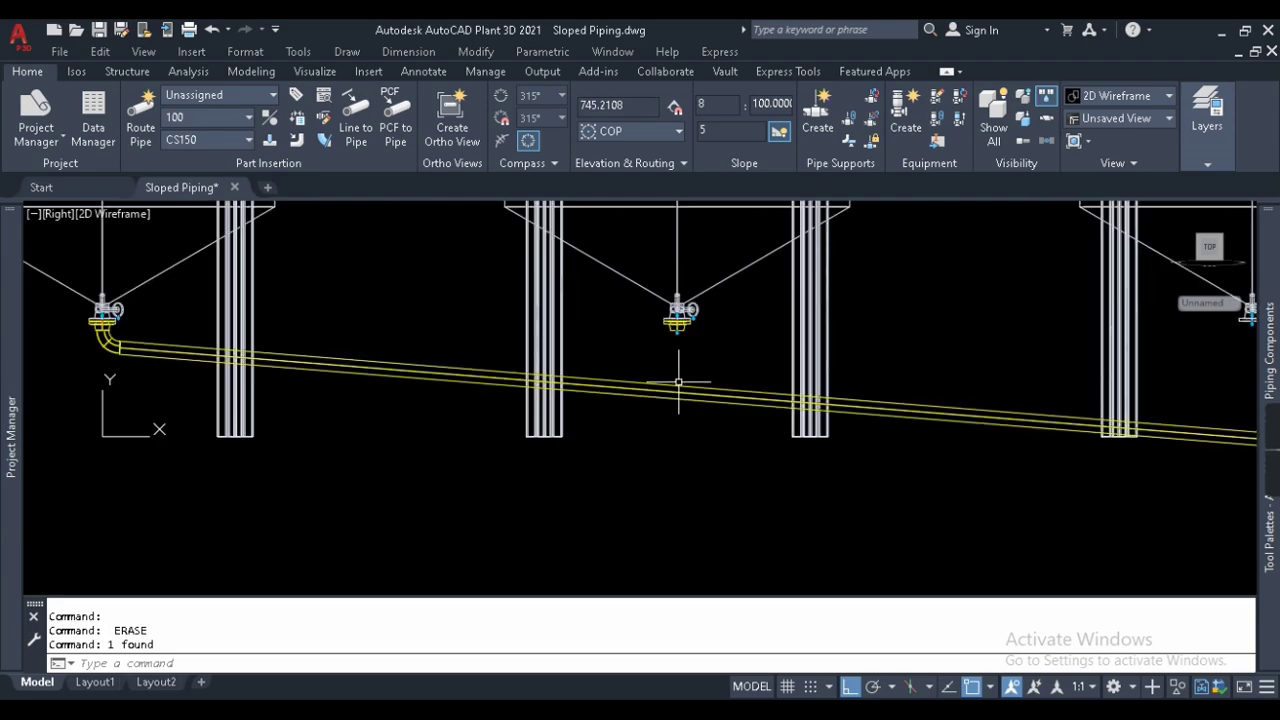
{"action": "left_click", "coordinate": [676, 330]}
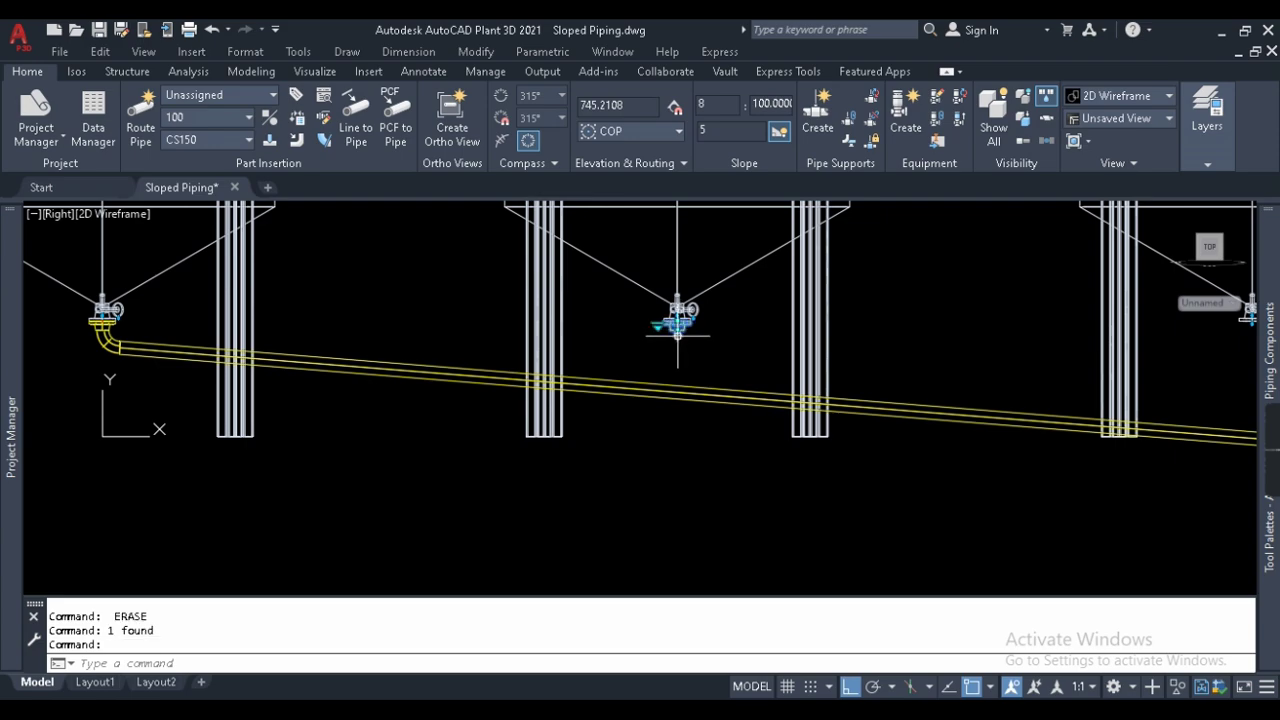
{"action": "key", "text": "Escape"}
{"action": "key", "text": "Escape"}
{"action": "scroll", "coordinate": [640, 460], "scroll_direction": "down", "scroll_amount": 5}
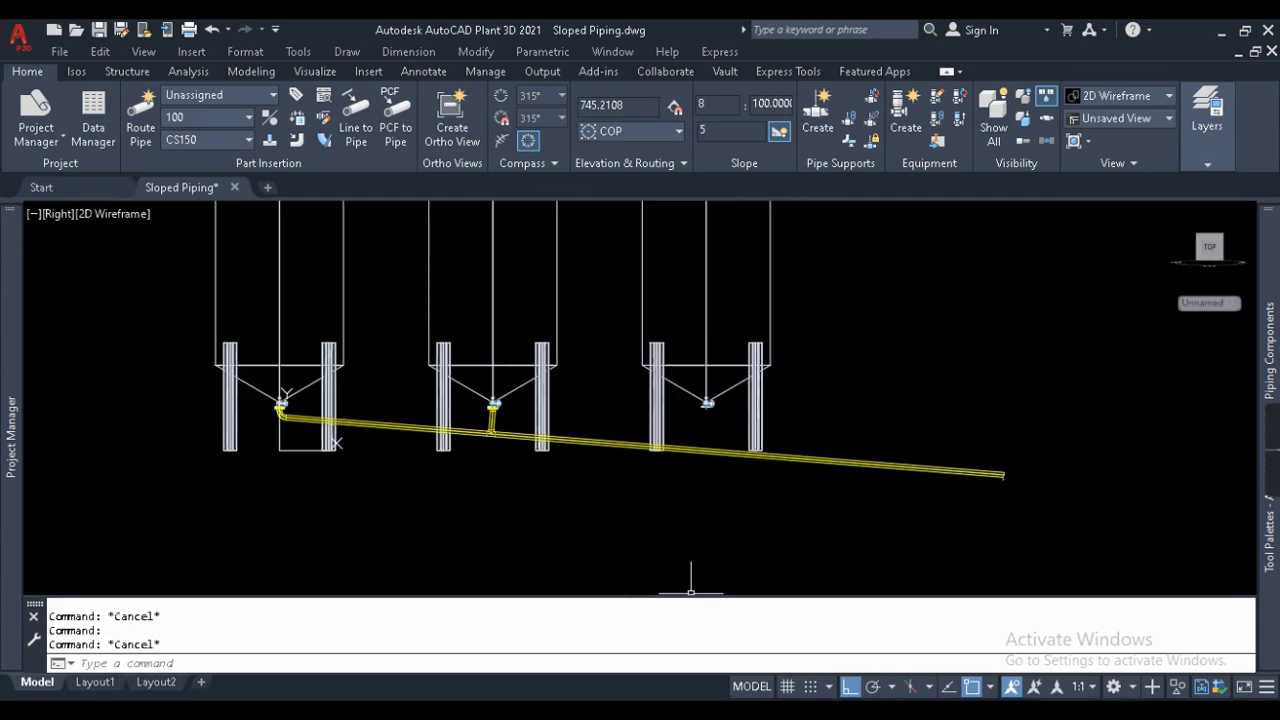
Maximize the DefaultConnectorsConfig file in Notepad and scroll through the PipeBend, Buttweld and MixedButtweld tolerances.
{"action": "left_click", "coordinate": [517, 630]}
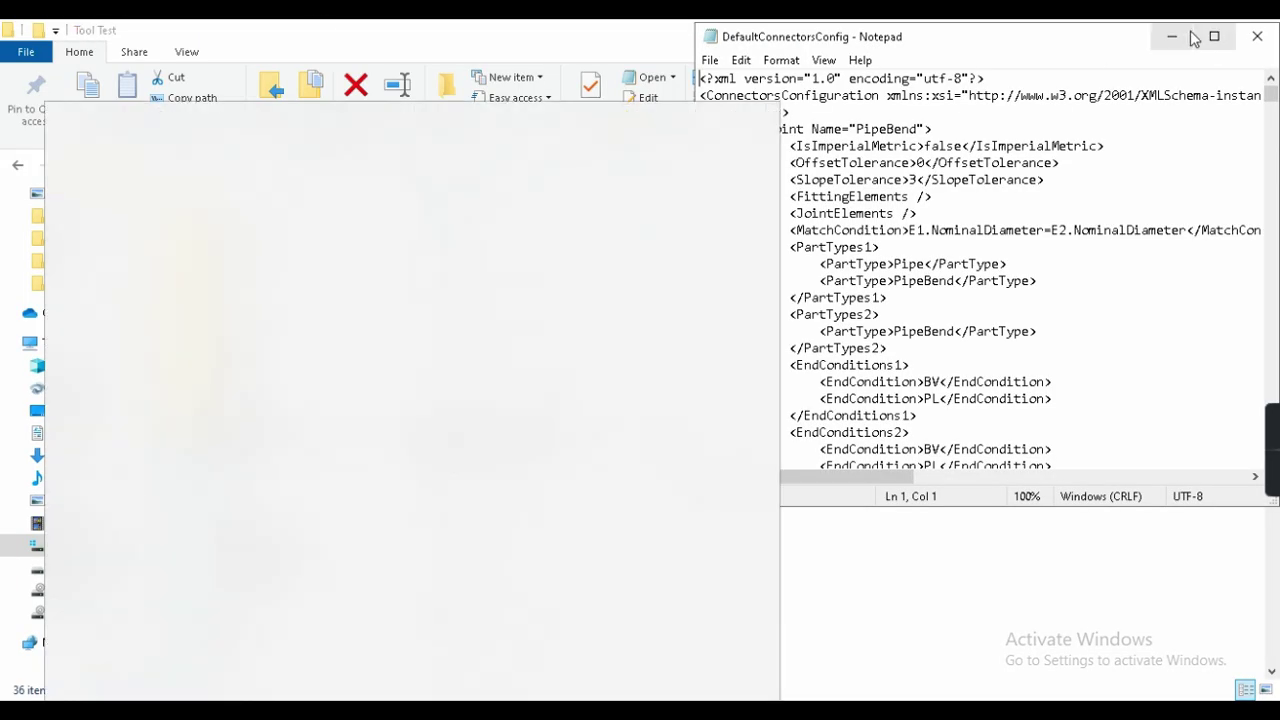
{"action": "left_click", "coordinate": [1212, 40]}
{"action": "left_click", "coordinate": [974, 191]}
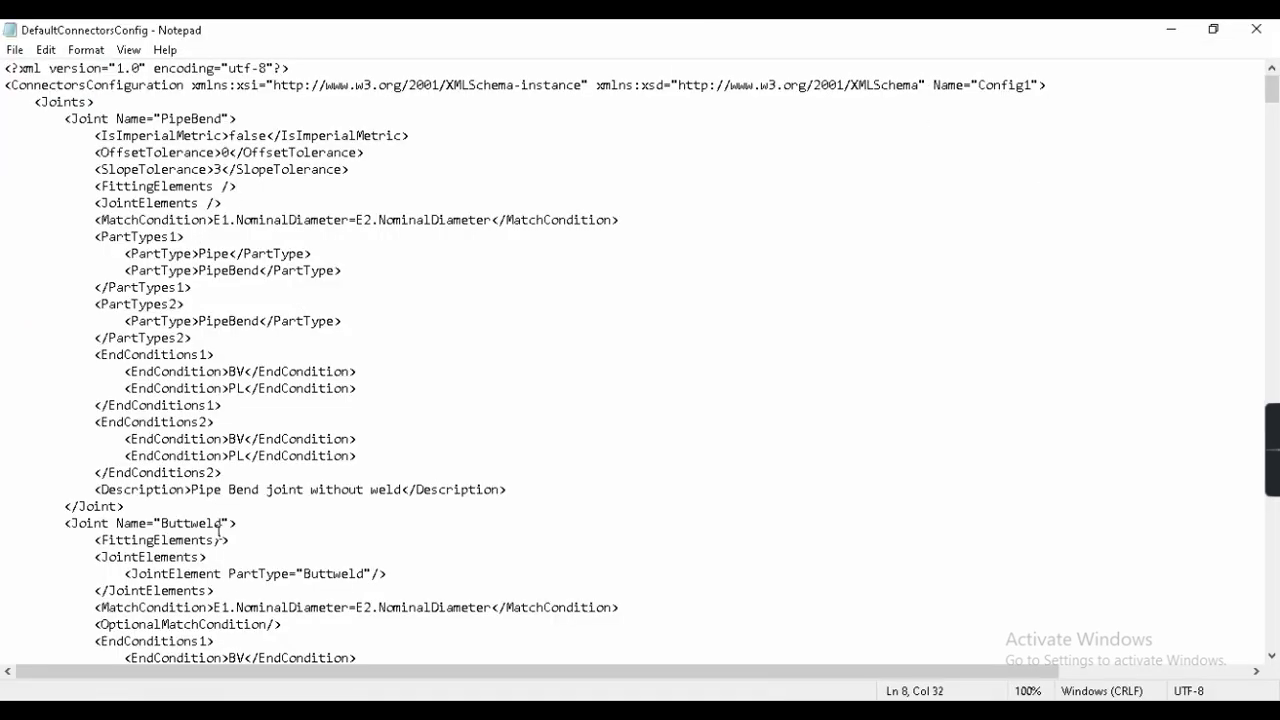
{"action": "scroll", "coordinate": [141, 517], "scroll_direction": "down", "scroll_amount": 7}
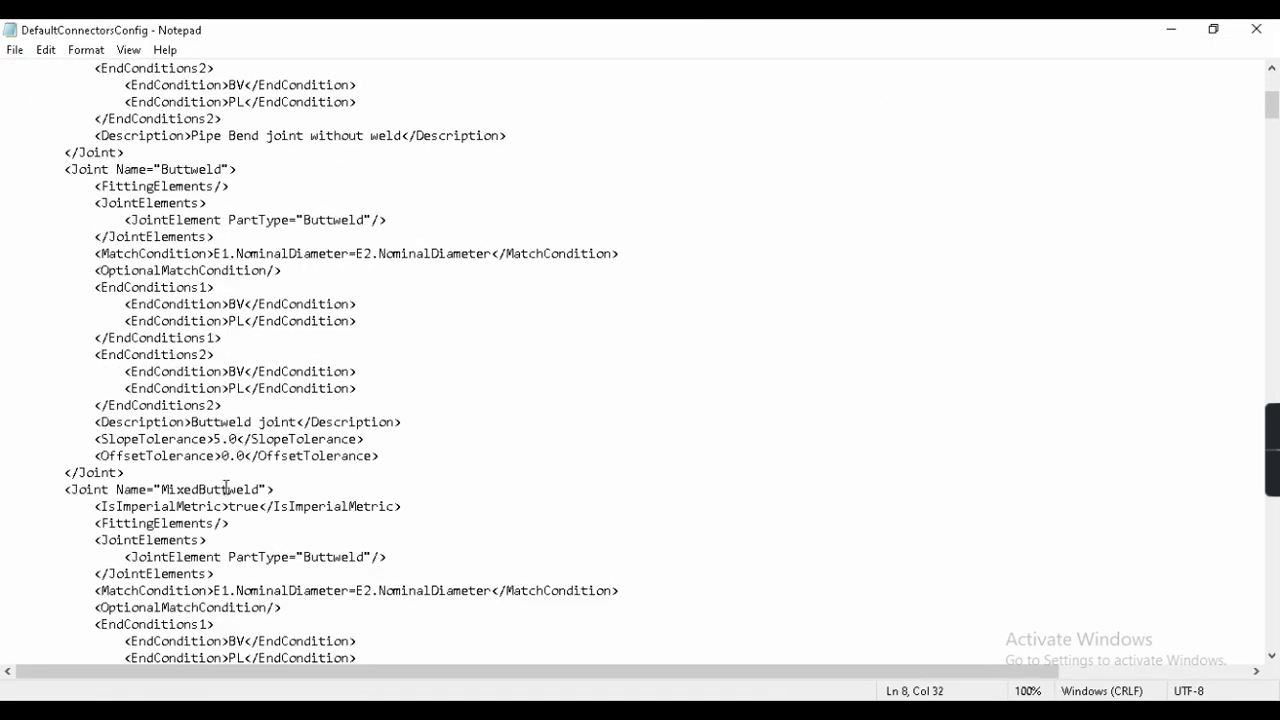
{"action": "scroll", "coordinate": [226, 487], "scroll_direction": "down", "scroll_amount": 5}
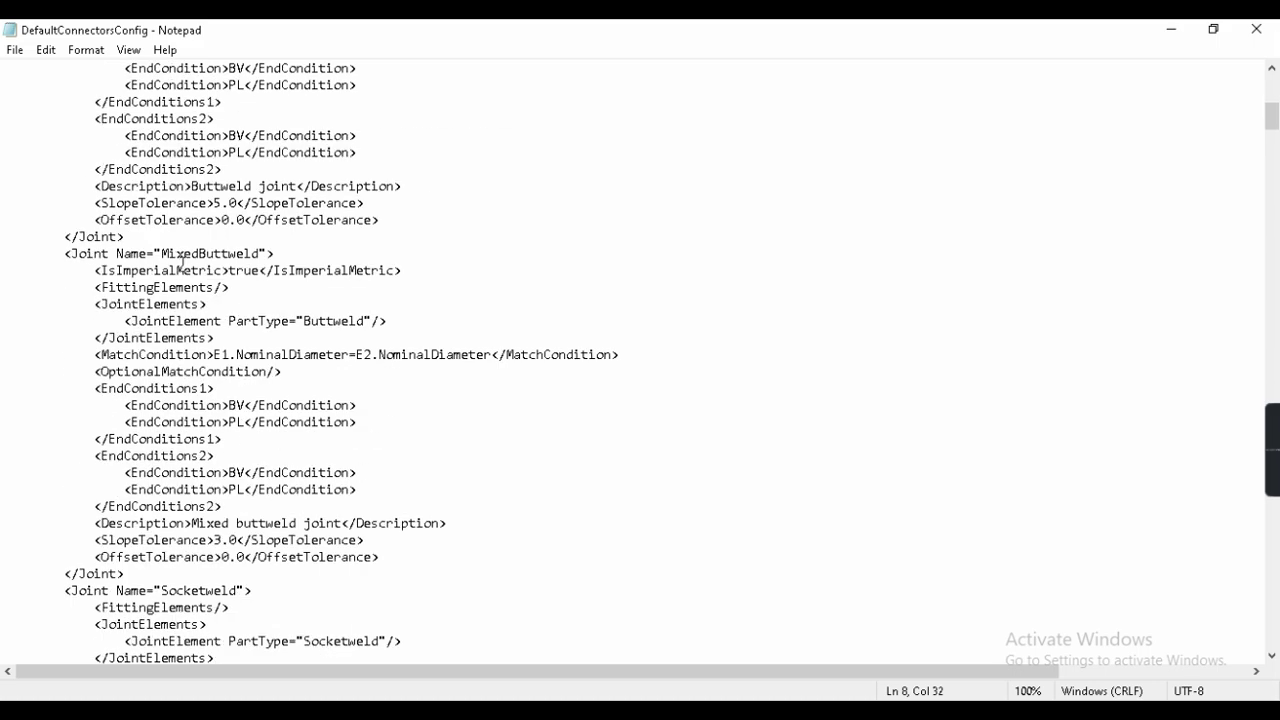
{"action": "left_click_drag", "start_coordinate": [162, 255], "coordinate": [276, 255]}
{"action": "scroll", "coordinate": [385, 250], "scroll_direction": "down", "scroll_amount": 2}
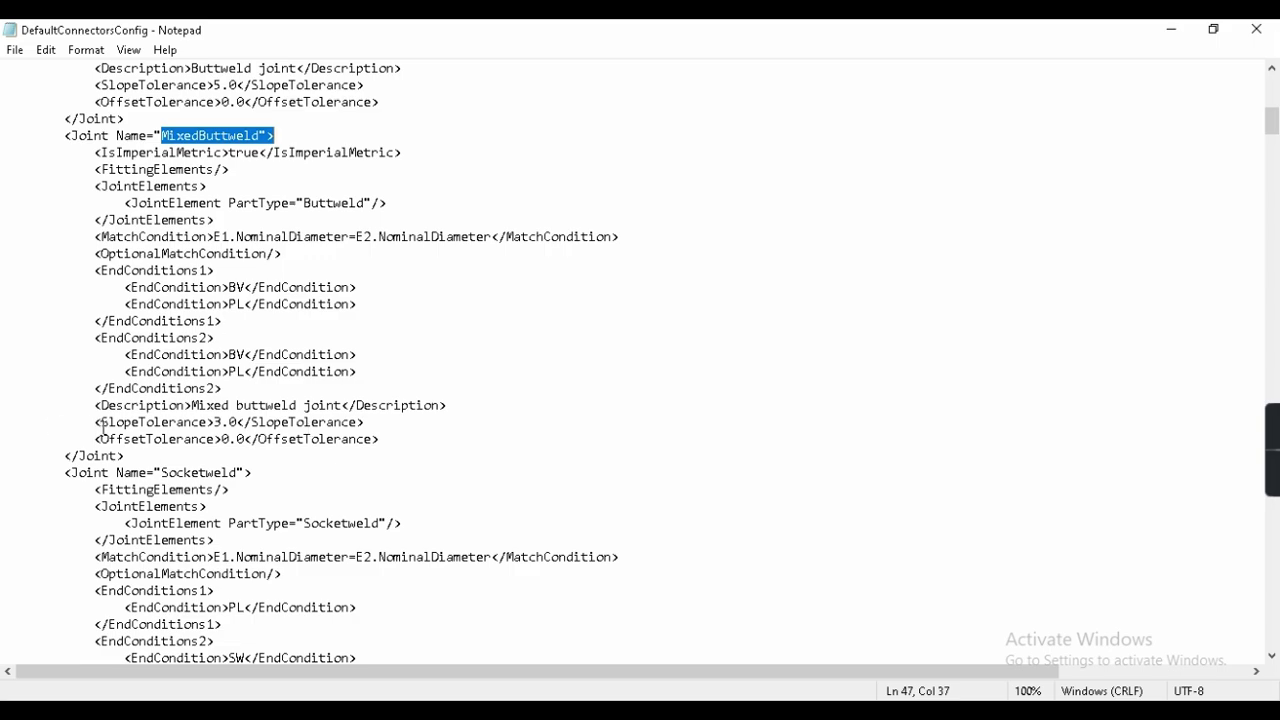
{"action": "scroll", "coordinate": [284, 430], "scroll_direction": "down", "scroll_amount": 2}
{"action": "scroll", "coordinate": [333, 337], "scroll_direction": "down", "scroll_amount": 4}
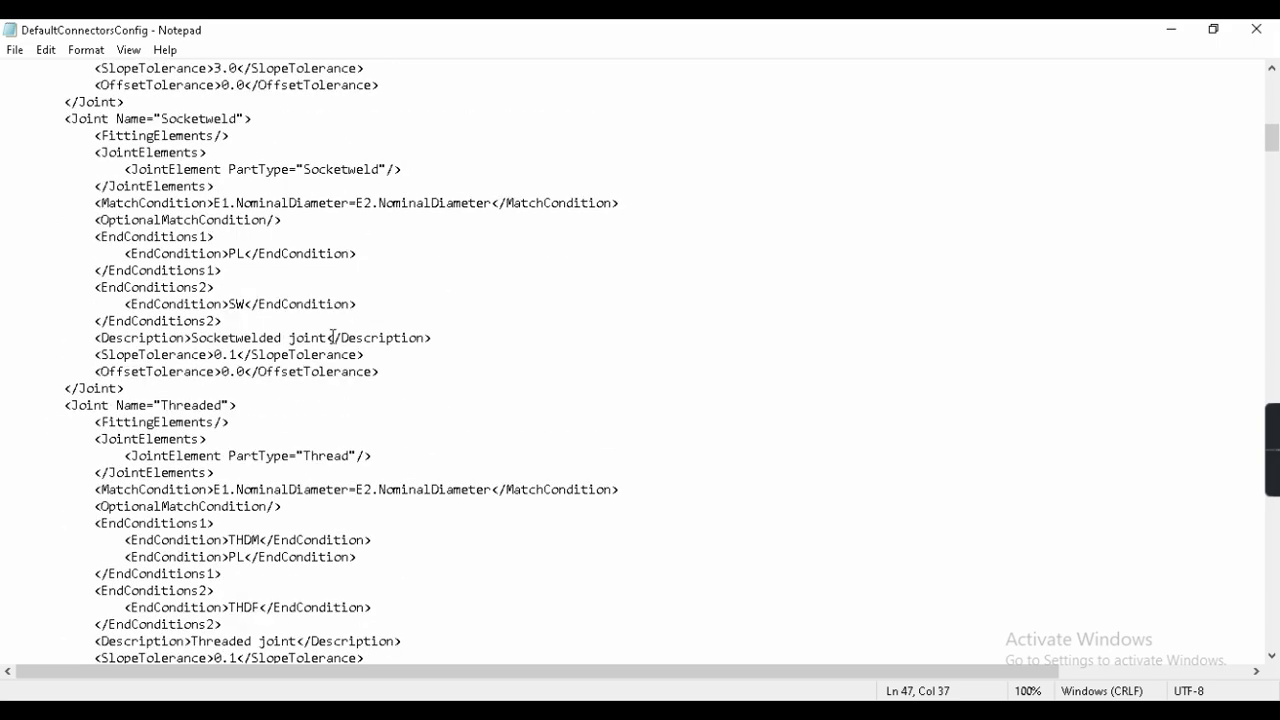
{"action": "scroll", "coordinate": [265, 232], "scroll_direction": "up", "scroll_amount": 2}
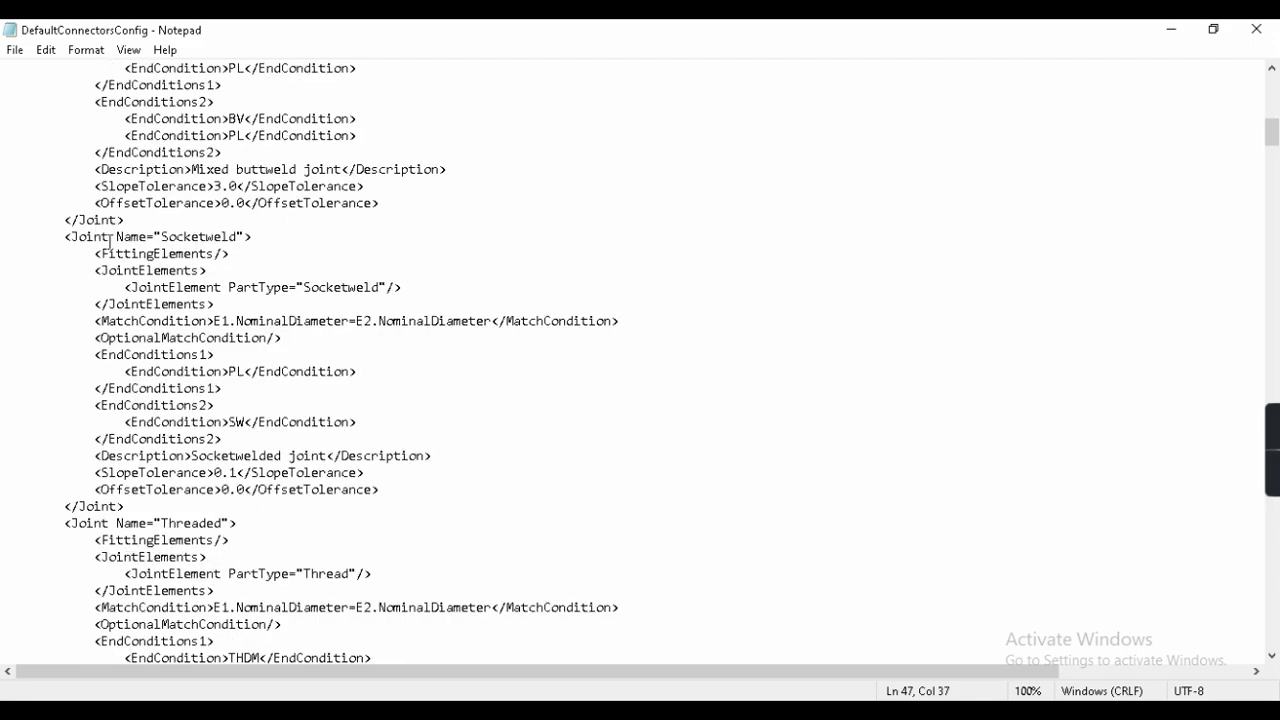
Highlight the Socketweld joint and its 0.1 SlopeTolerance, then scroll down to the Threaded joint.
{"action": "left_click_drag", "start_coordinate": [69, 236], "coordinate": [238, 244]}
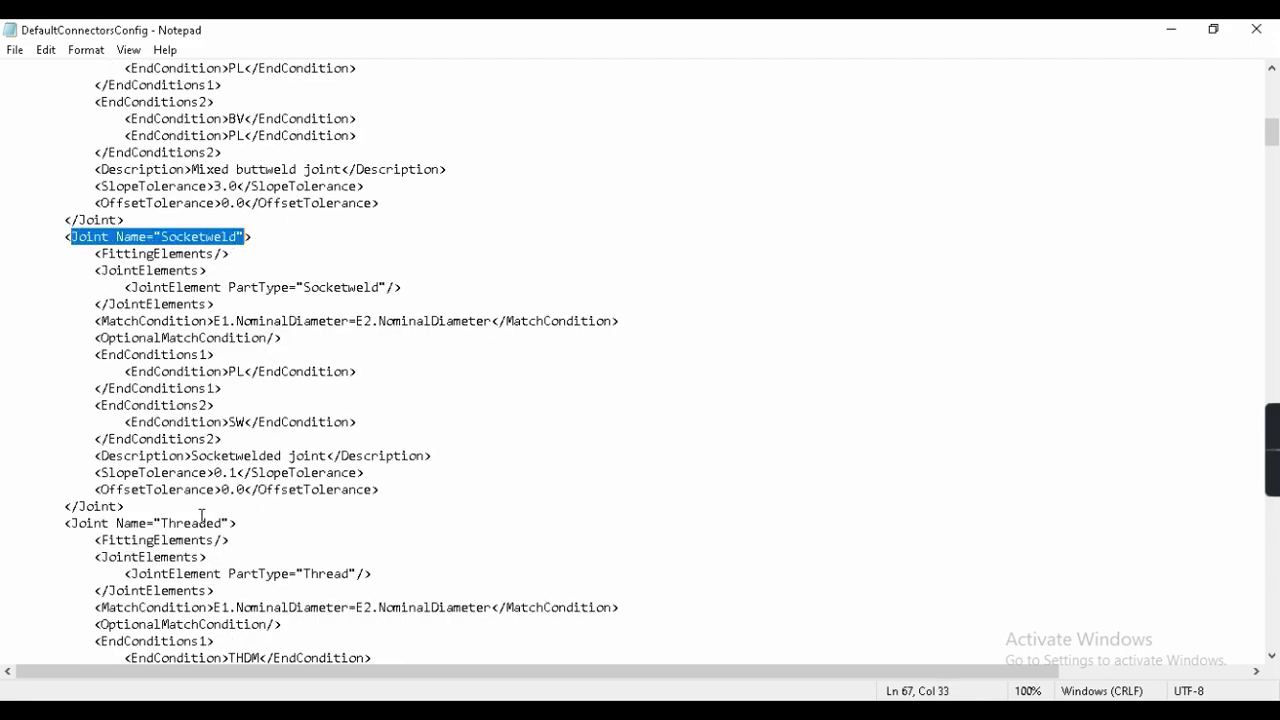
{"action": "scroll", "coordinate": [205, 510], "scroll_direction": "down", "scroll_amount": 5}
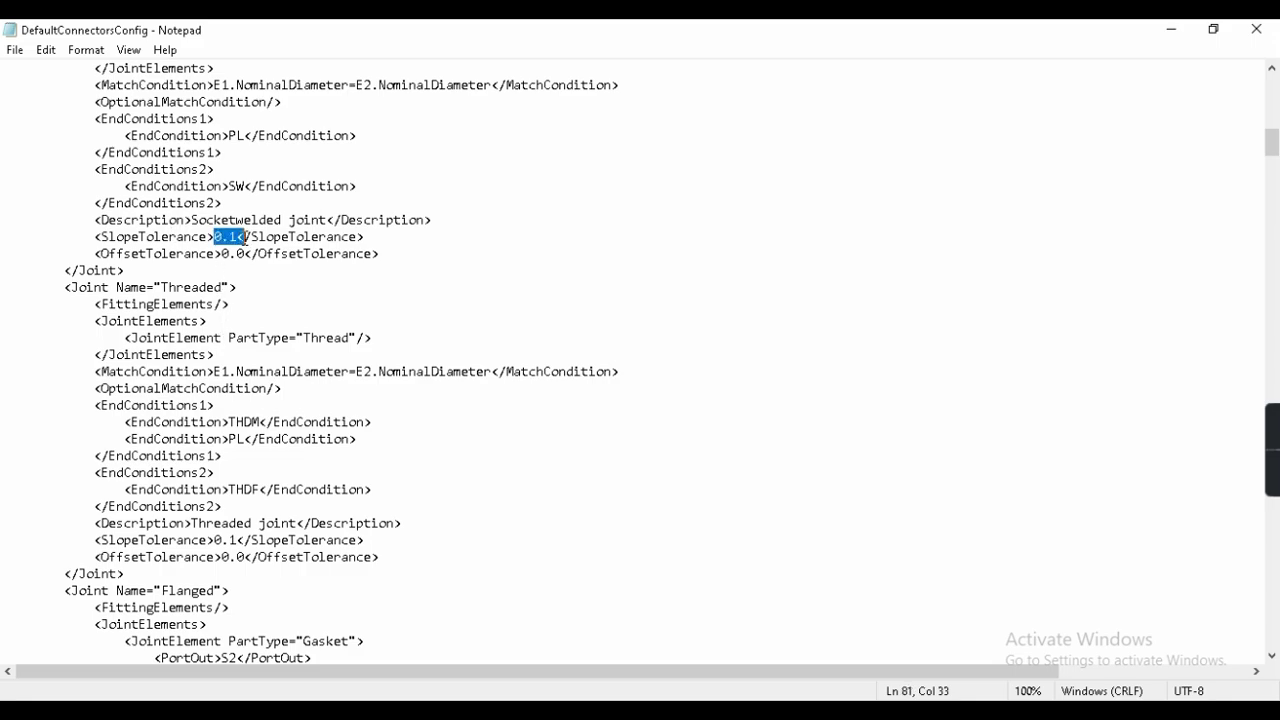
{"action": "left_click", "coordinate": [423, 245]}
{"action": "scroll", "coordinate": [237, 316], "scroll_direction": "up", "scroll_amount": 5}
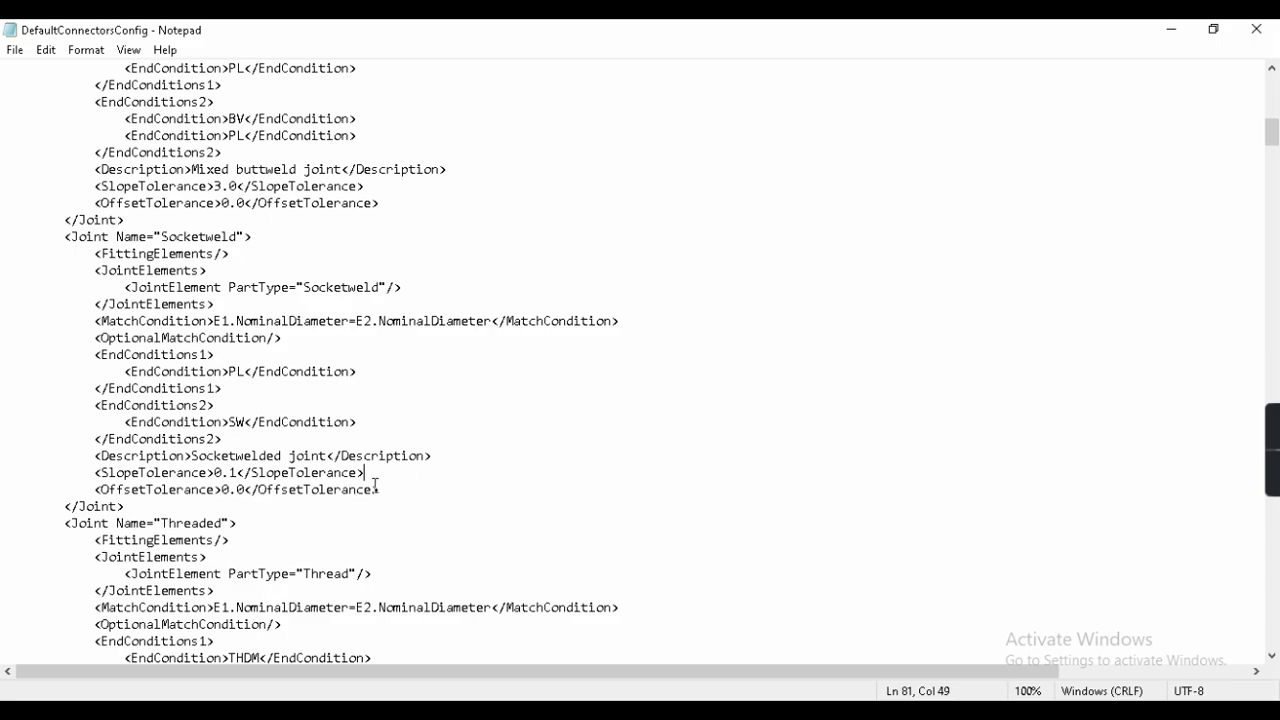
{"action": "scroll", "coordinate": [310, 500], "scroll_direction": "down", "scroll_amount": 5}
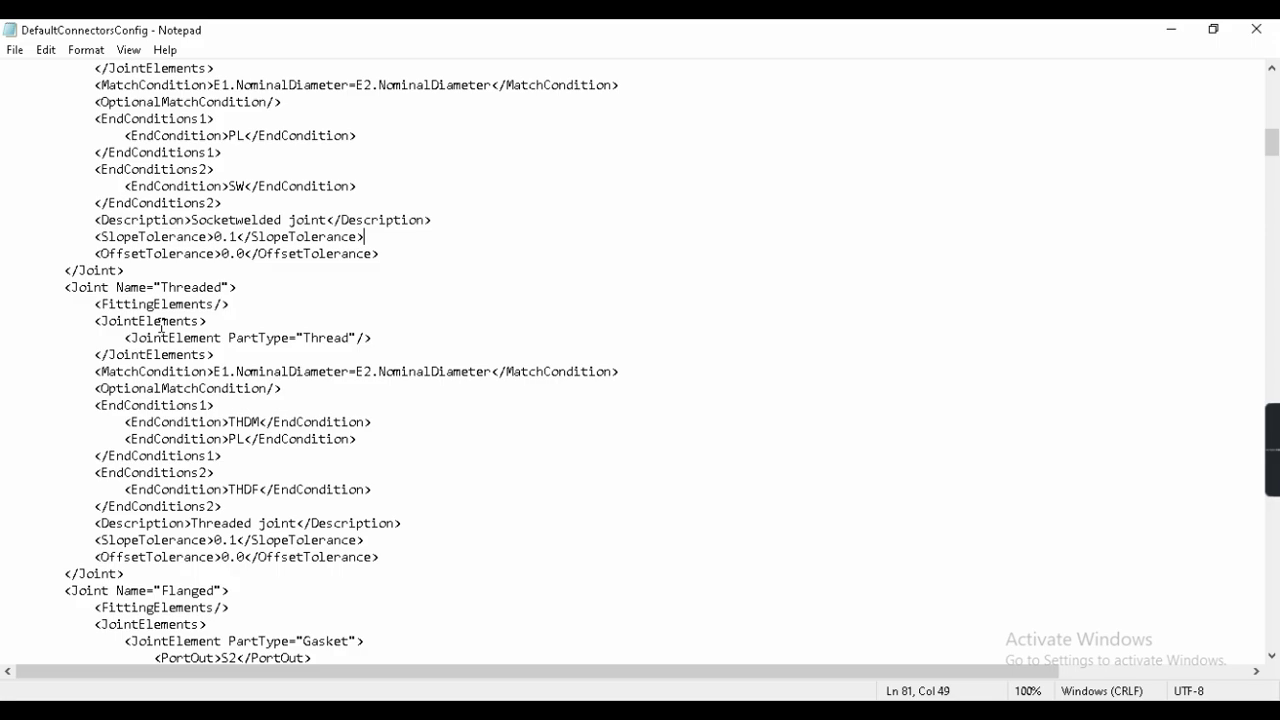
{"action": "scroll", "coordinate": [208, 280], "scroll_direction": "down", "scroll_amount": 2}
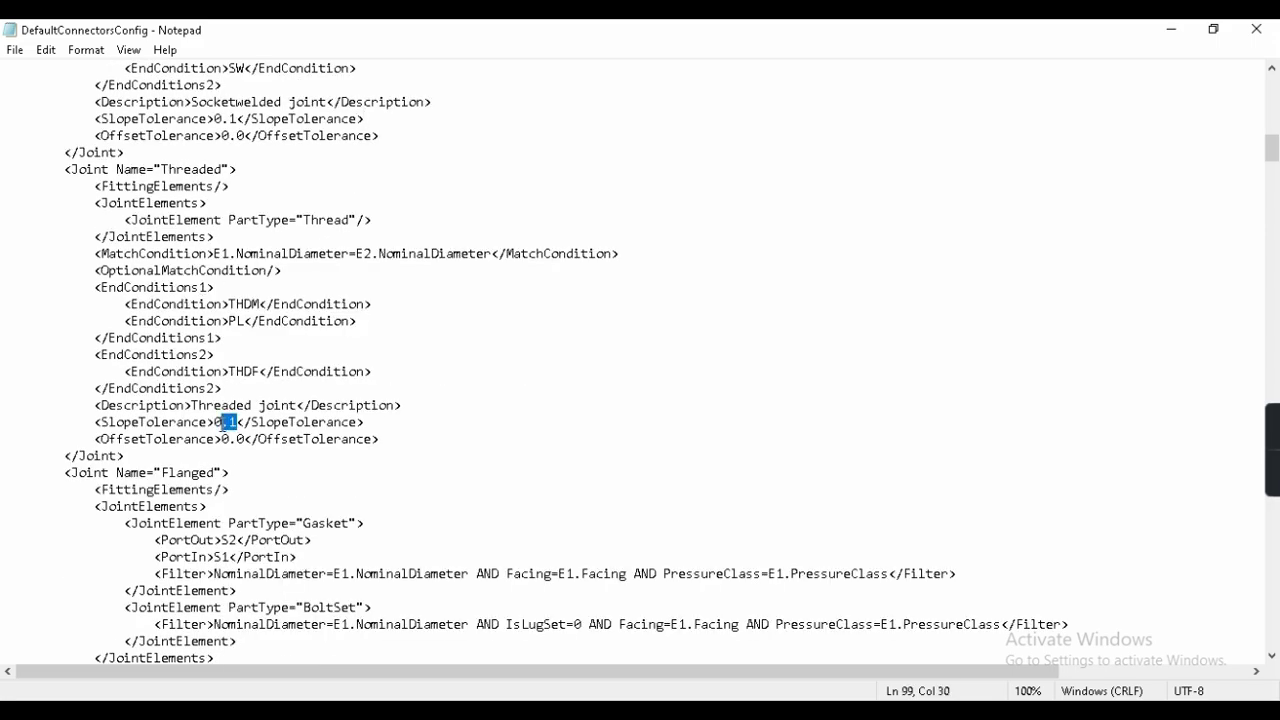
{"action": "scroll", "coordinate": [260, 397], "scroll_direction": "down", "scroll_amount": 5}
{"action": "scroll", "coordinate": [261, 401], "scroll_direction": "up", "scroll_amount": 14}
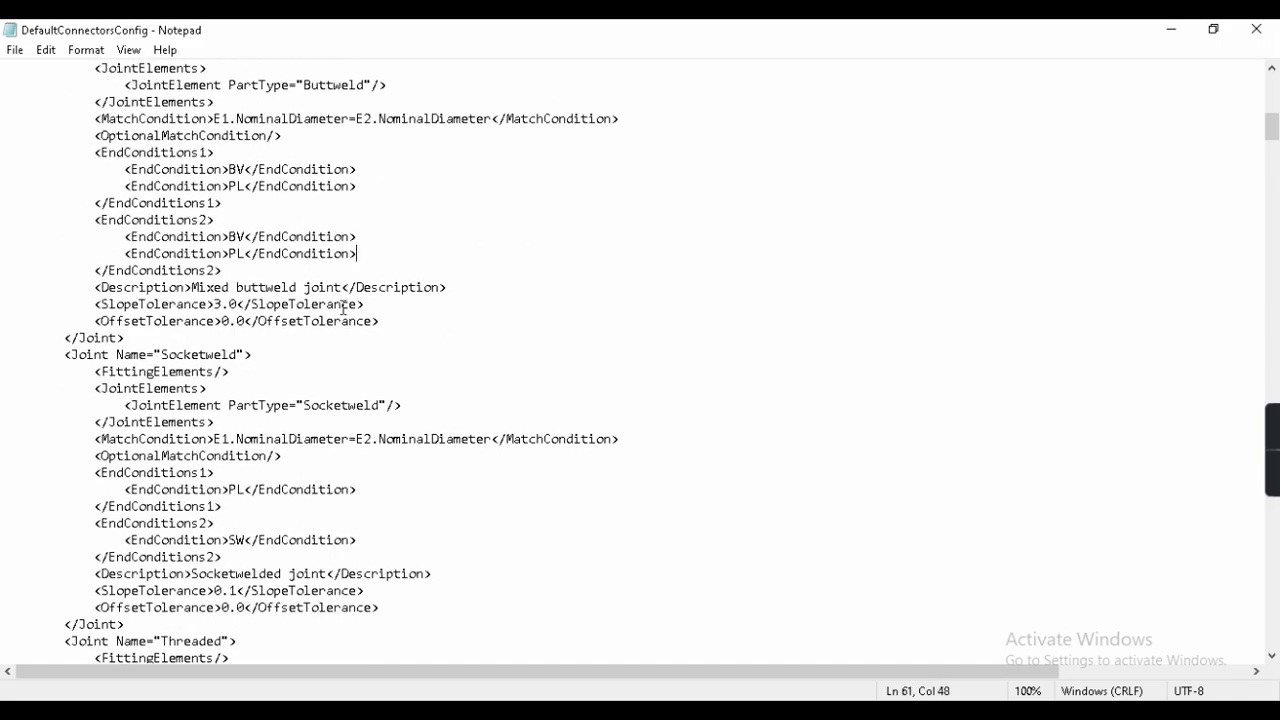
Zoom the Sloped Piping drawing to show the header and its middle-vessel branch.
{"action": "scroll", "coordinate": [252, 328], "scroll_direction": "up", "scroll_amount": 5}
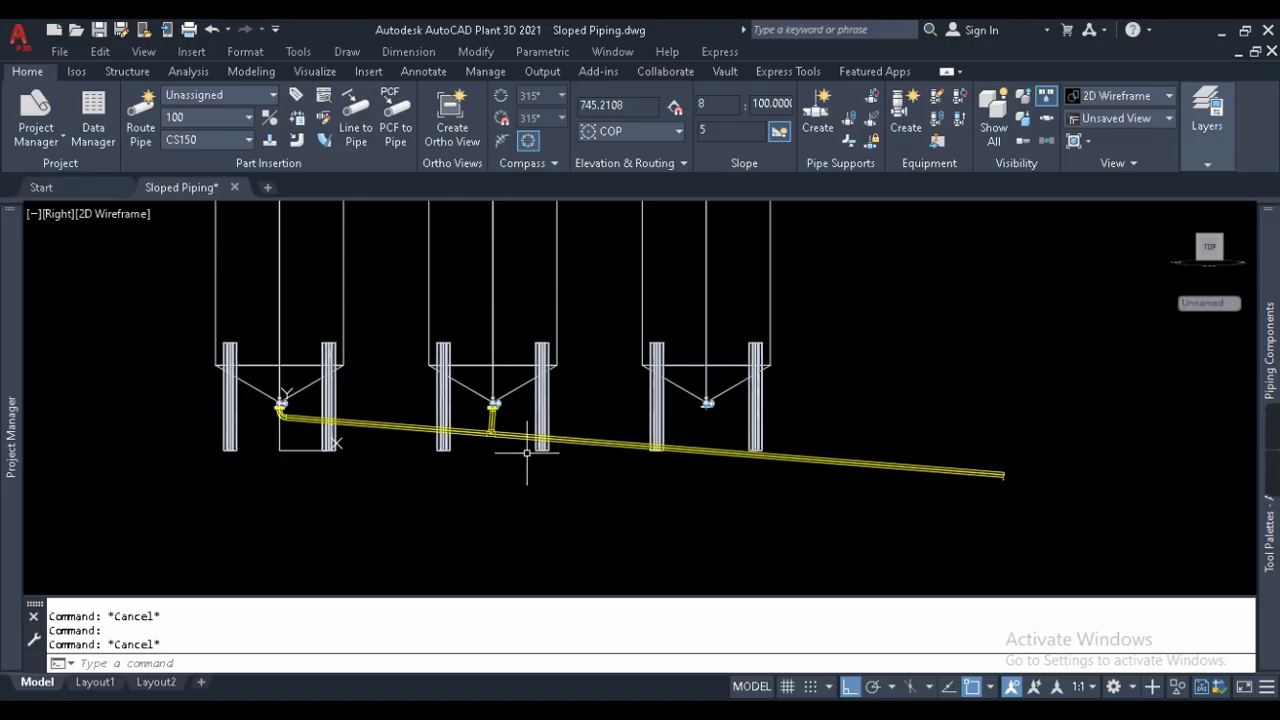